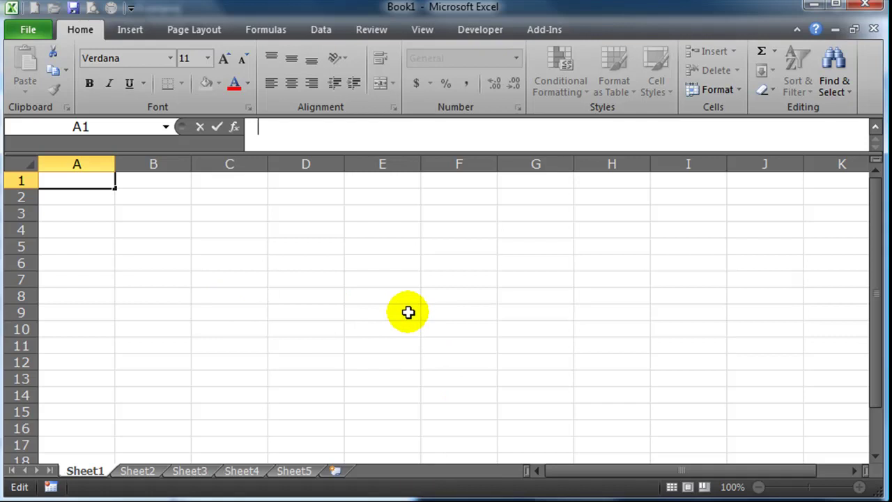
pyautogui.click(408, 313)
pyautogui.click(375, 283)
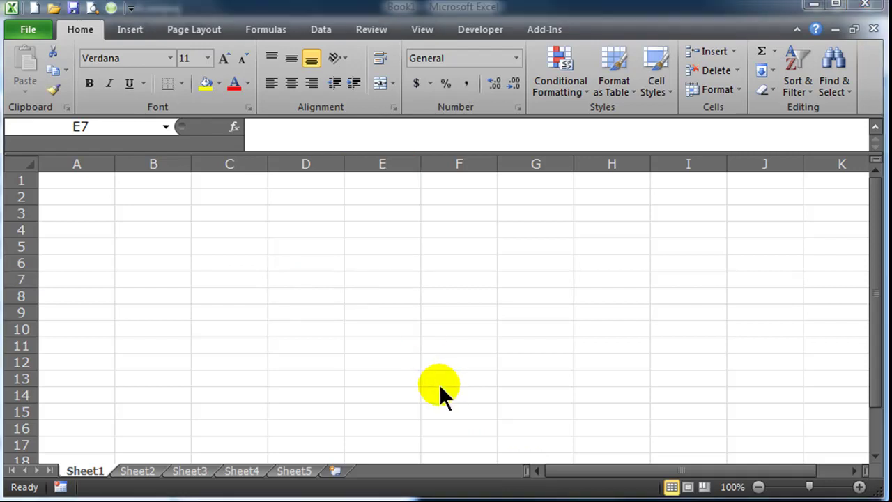
pyautogui.click(559, 8)
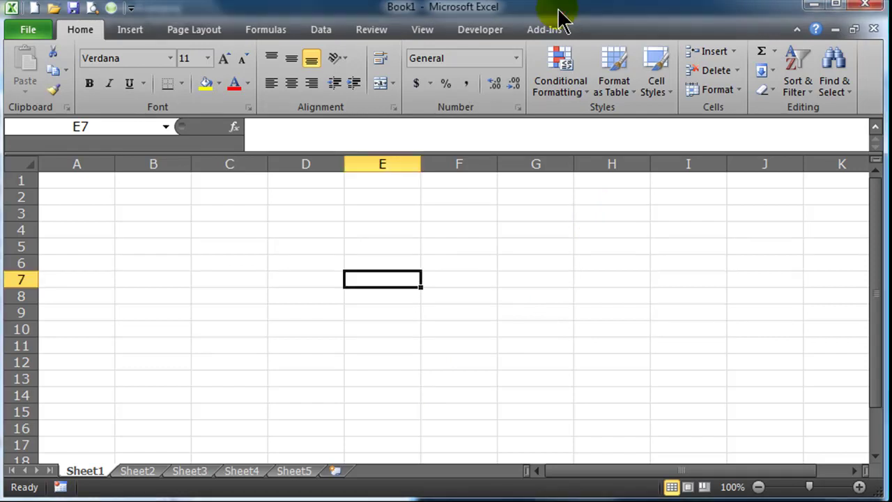
pyautogui.click(273, 313)
pyautogui.click(273, 313)
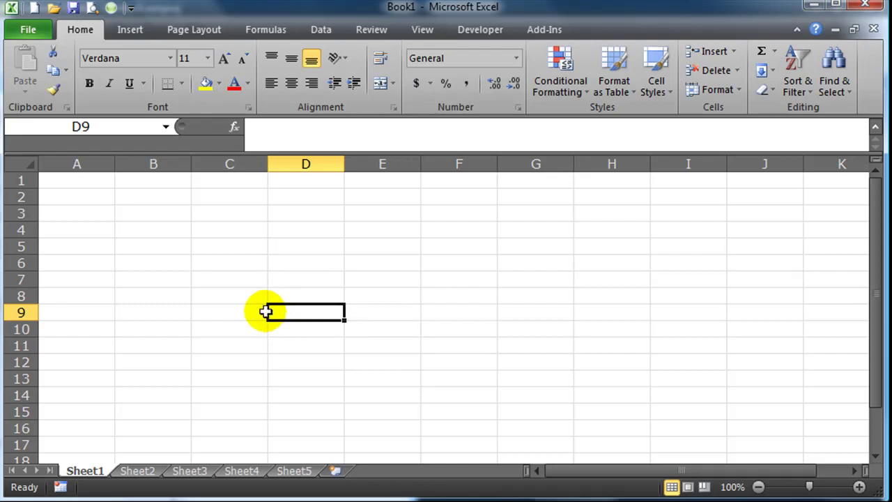
pyautogui.click(179, 293)
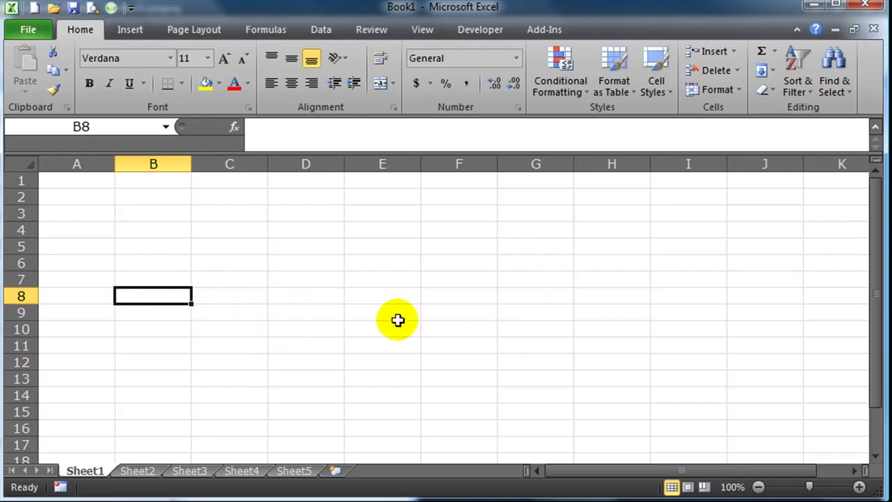
# Start a Save As for the workbook and browse to the folder _Classes, CIS 235 IT in Business, 235 Demo Files
pyautogui.click(27, 31)
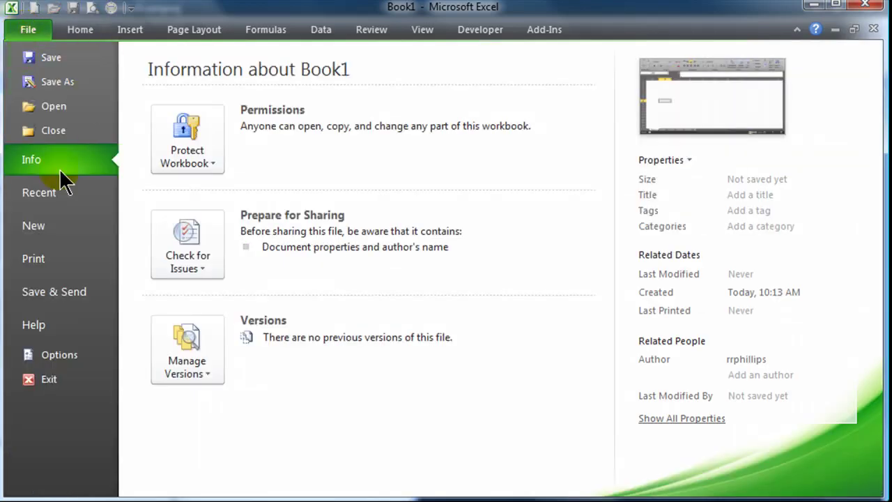
pyautogui.click(52, 83)
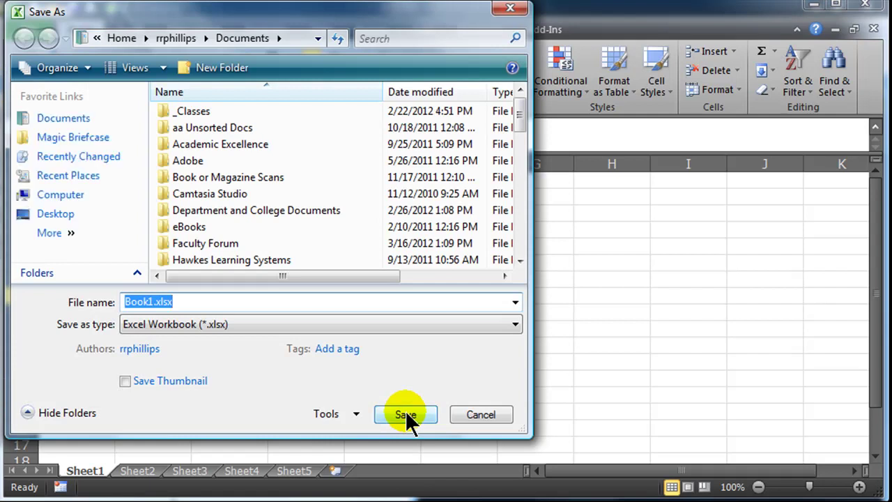
pyautogui.doubleClick(185, 113)
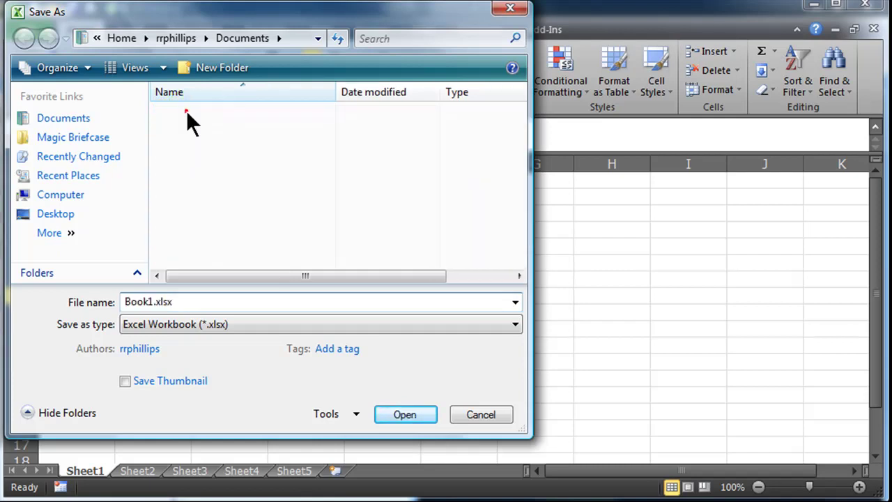
pyautogui.click(520, 261)
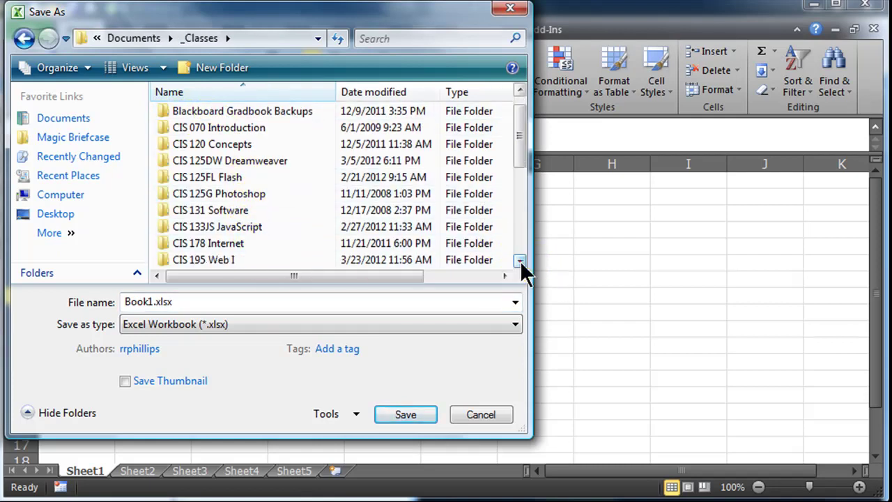
pyautogui.click(520, 261)
pyautogui.click(520, 261)
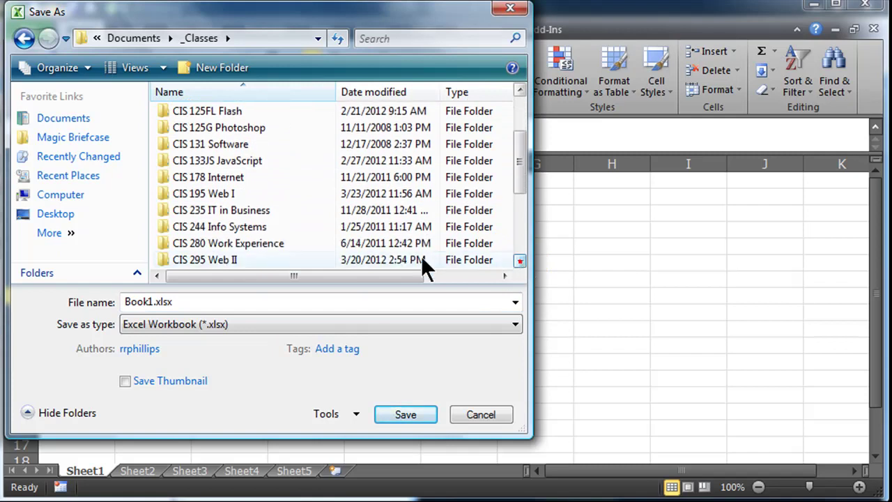
pyautogui.doubleClick(206, 210)
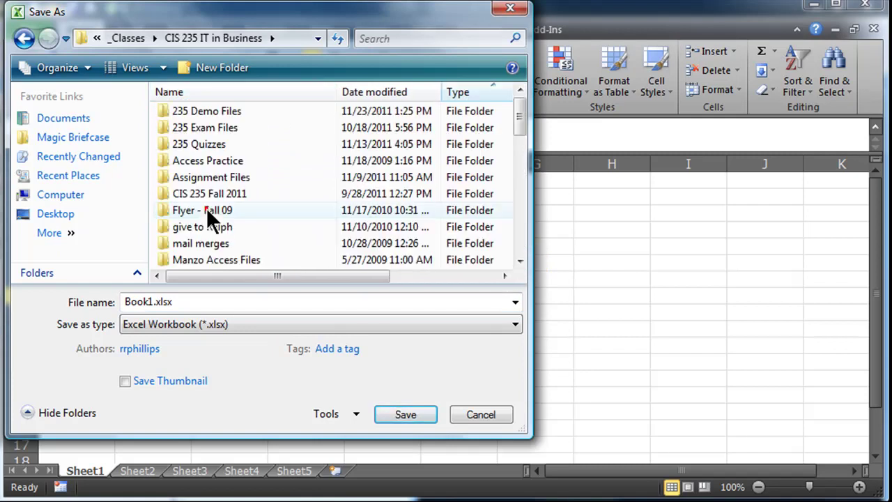
pyautogui.doubleClick(193, 110)
# Name the workbook finances-overview.xlsx and save it in the 235 Demo Files folder
pyautogui.click(159, 301)
pyautogui.click(141, 301)
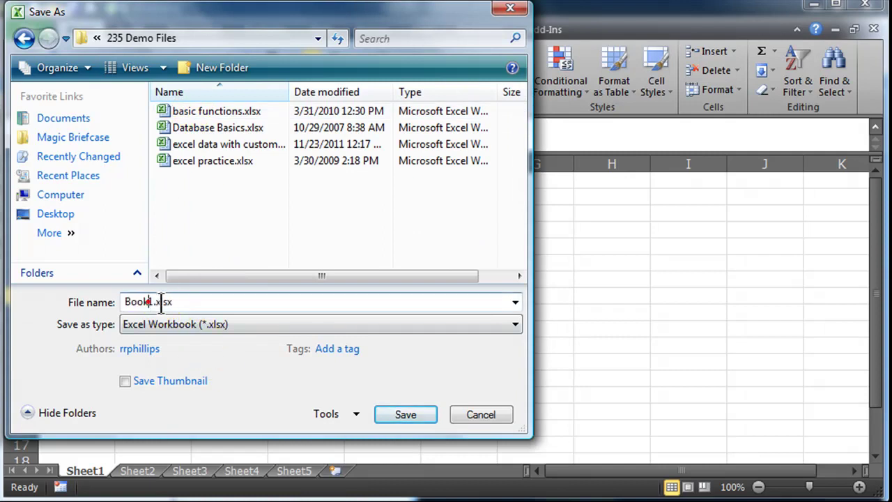
pyautogui.doubleClick(146, 302)
pyautogui.write('finances-')
pyautogui.write('overview')
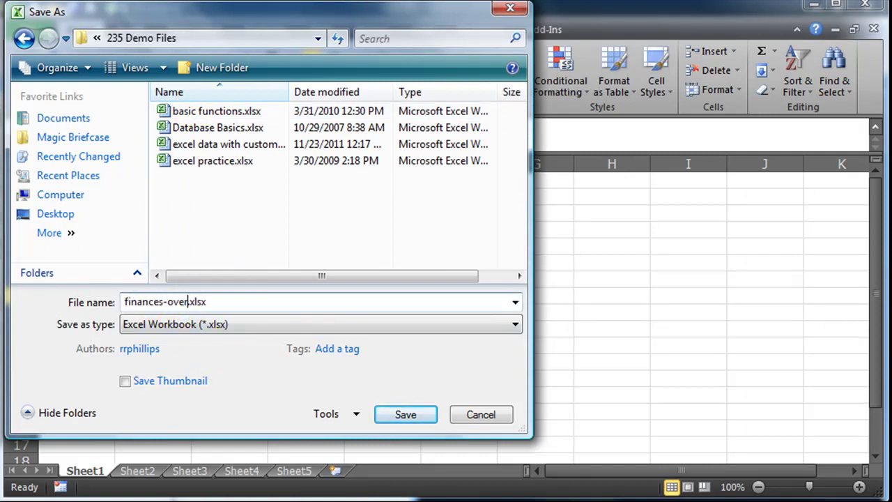
pyautogui.press('Return')
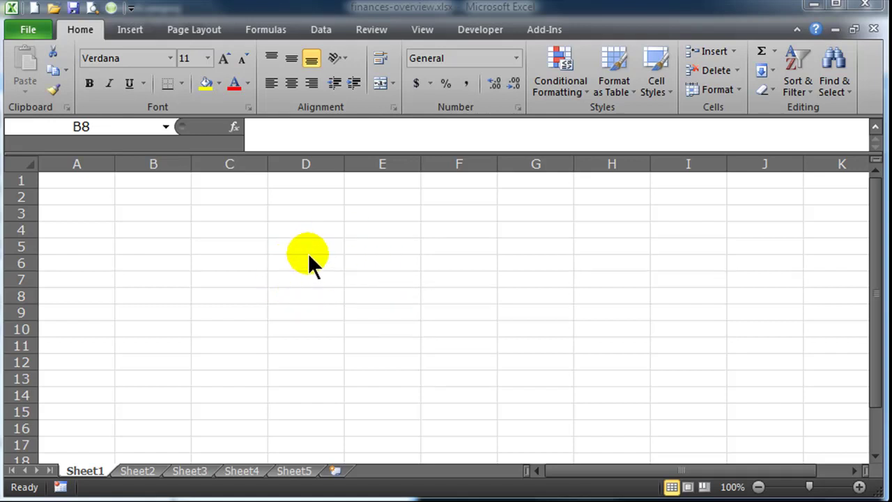
pyautogui.click(164, 355)
pyautogui.click(179, 358)
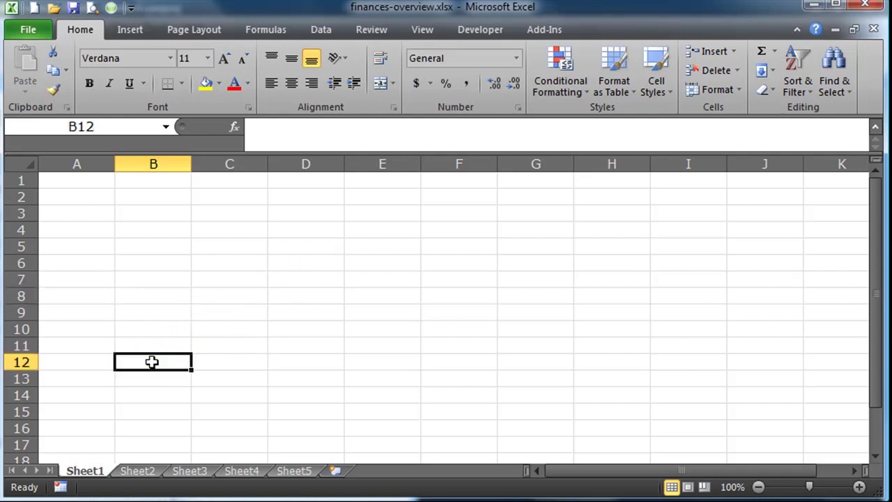
pyautogui.click(145, 280)
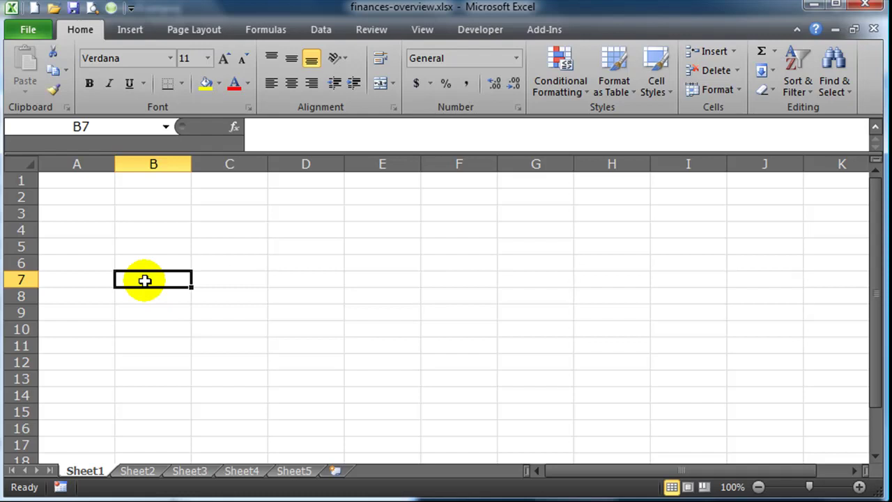
pyautogui.click(175, 328)
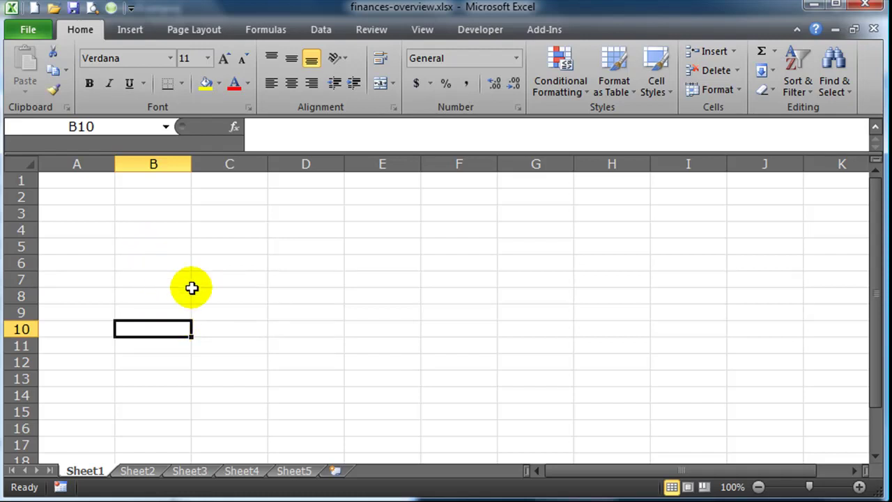
pyautogui.click(99, 226)
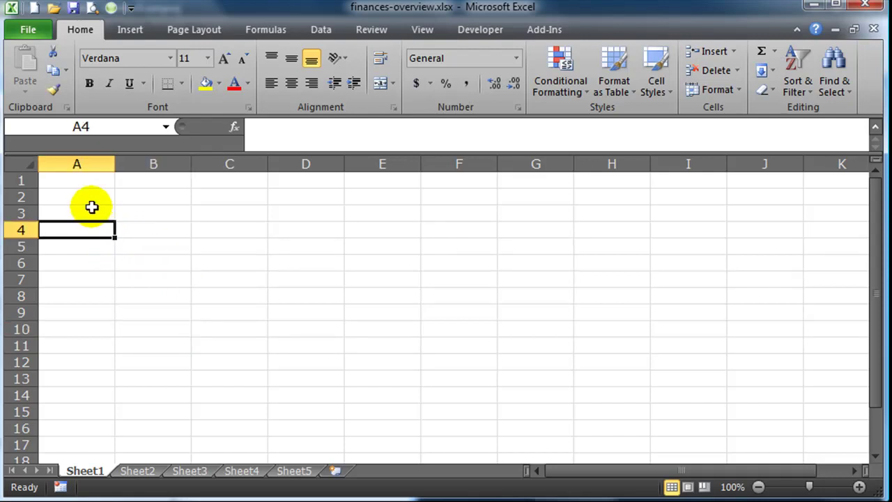
pyautogui.click(90, 213)
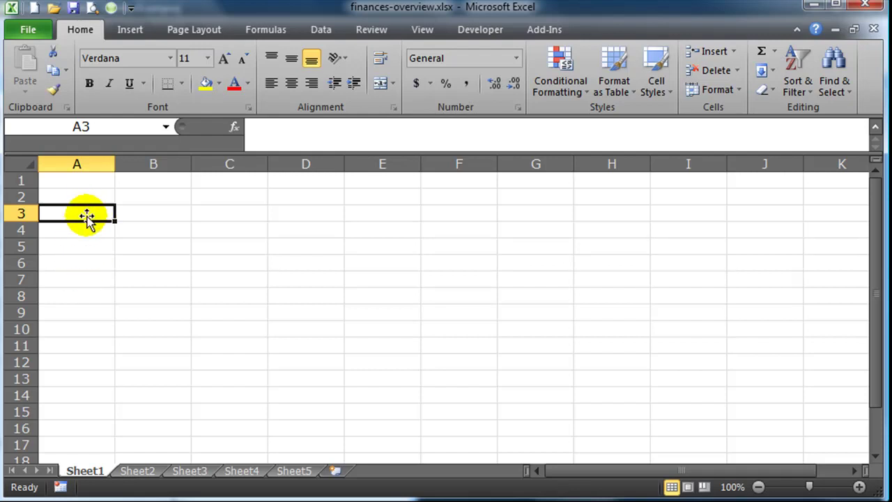
pyautogui.click(82, 182)
pyautogui.click(93, 249)
# Enter the labels "item price", "down payment" and "loan amount" in cells A1 to A3
pyautogui.click(71, 181)
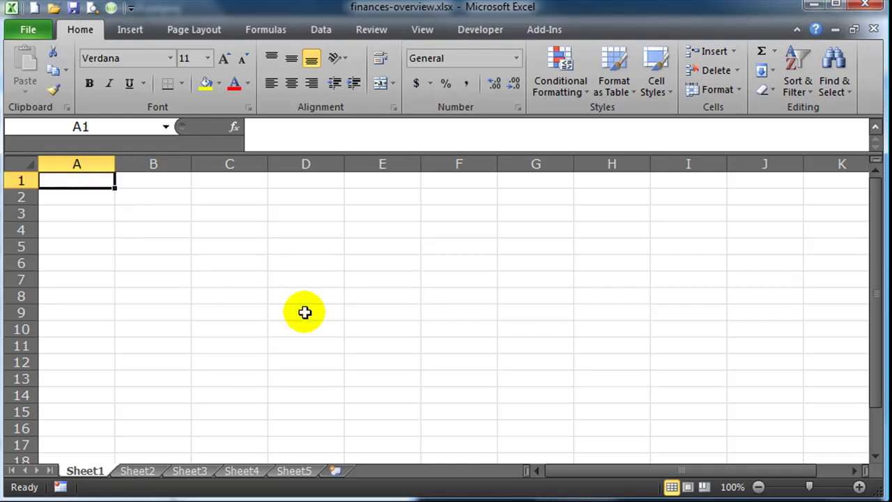
pyautogui.write('item price')
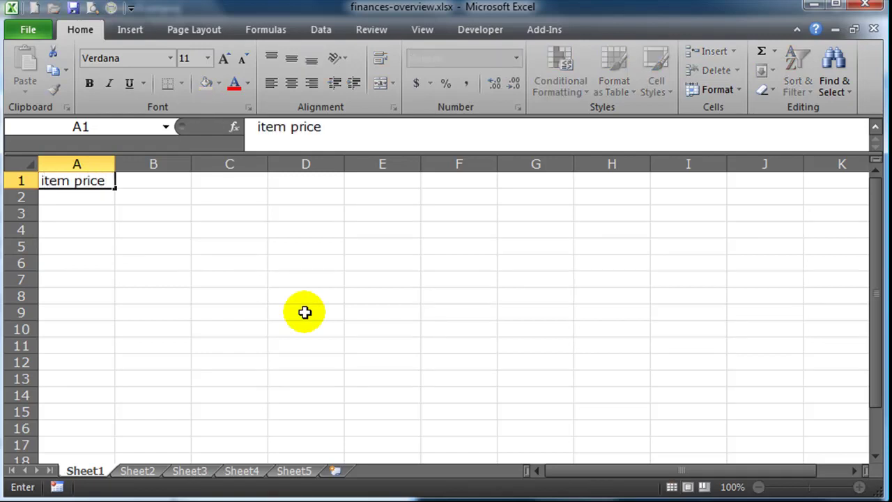
pyautogui.press('Return')
pyautogui.write('down payment')
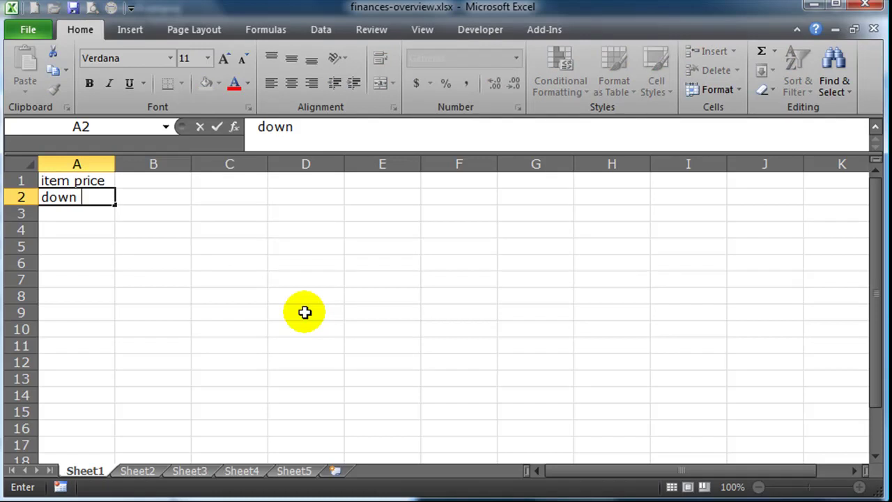
pyautogui.press('Return')
pyautogui.write('loan')
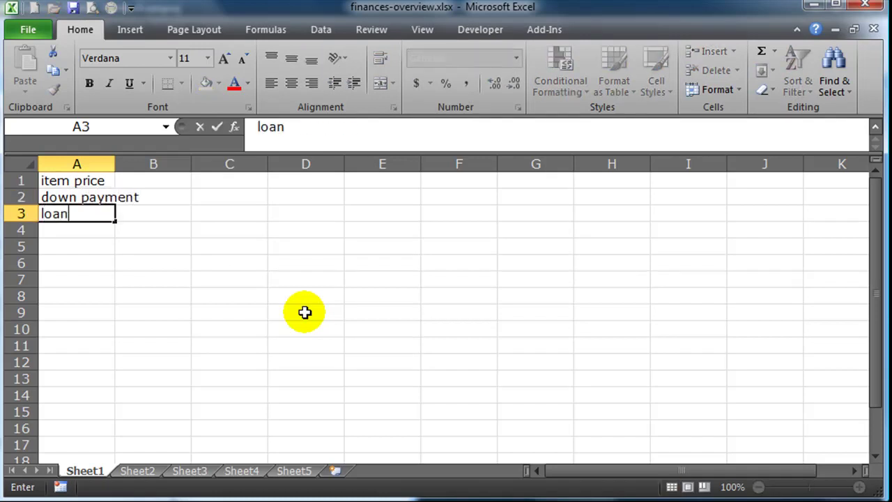
pyautogui.write(' amount')
pyautogui.press('Return')
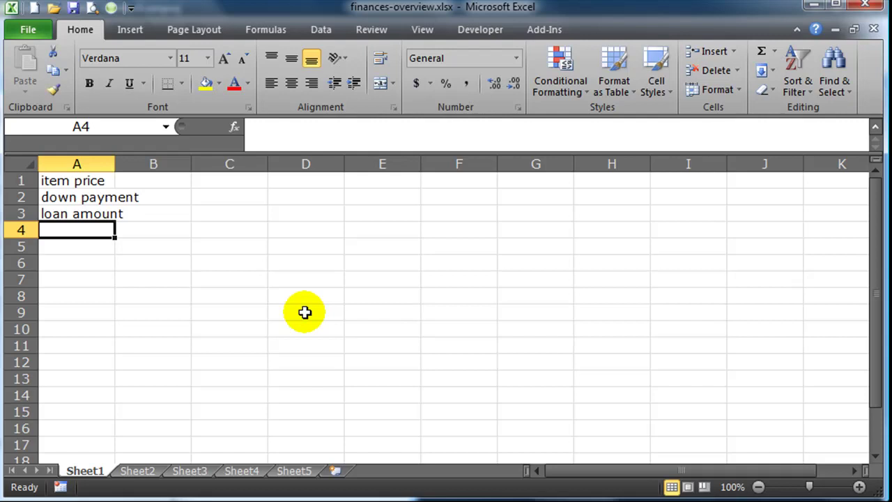
# Enter the labels "# of months" in cell A4 and "interest rate" in cell A5
pyautogui.write('# of l')
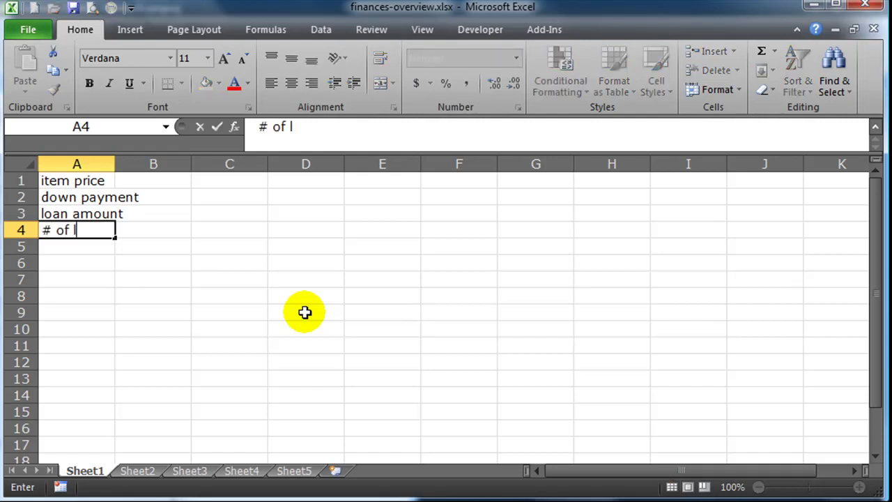
pyautogui.press('BackSpace')
pyautogui.write('months')
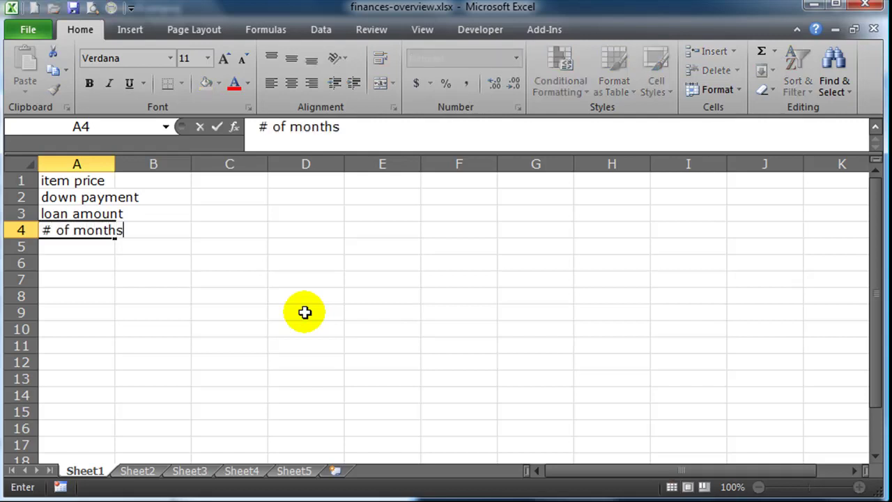
pyautogui.press('Return')
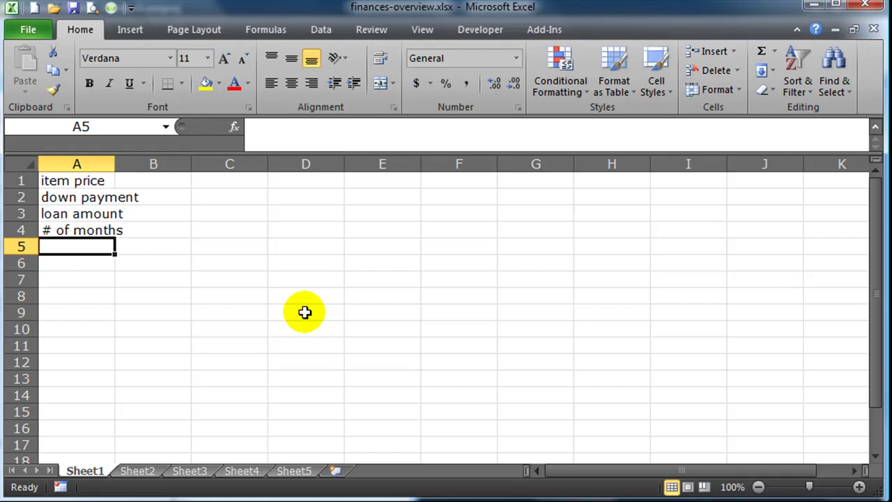
pyautogui.write('intereat')
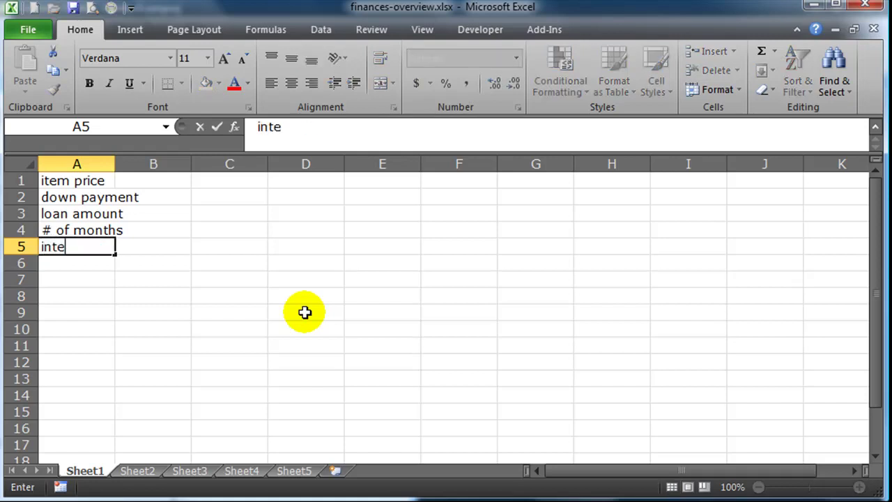
pyautogui.press('BackSpace')
pyautogui.press('BackSpace')
pyautogui.write('st rate')
pyautogui.press('Return')
# Enter the labels "monthly payment", "cost of financing" and "total cost" in cells A6 to A8
pyautogui.write('m')
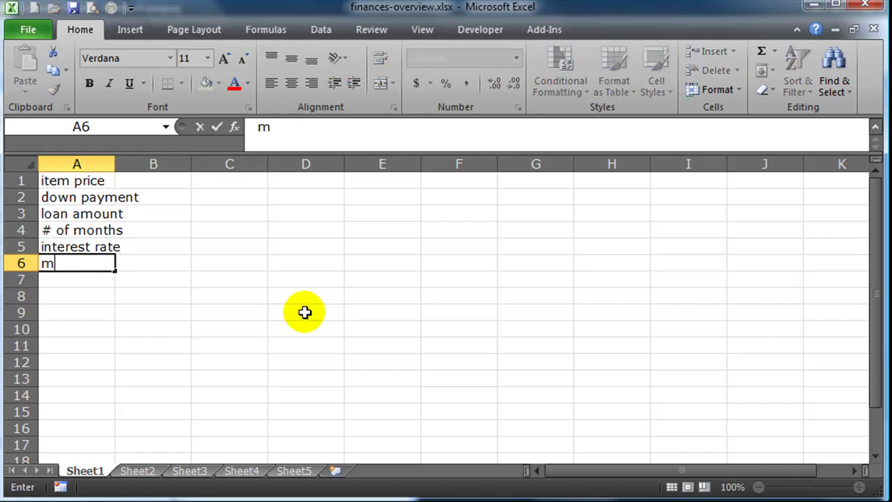
pyautogui.write('onthly payment')
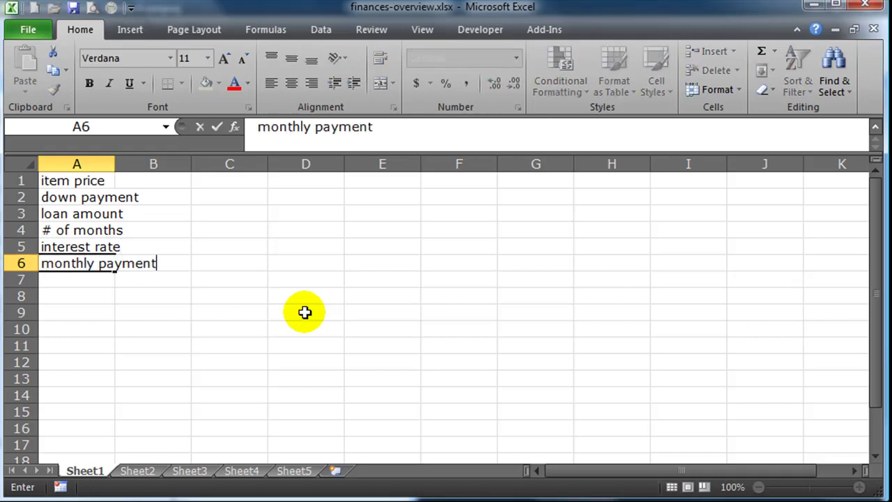
pyautogui.press('Return')
pyautogui.write('tot')
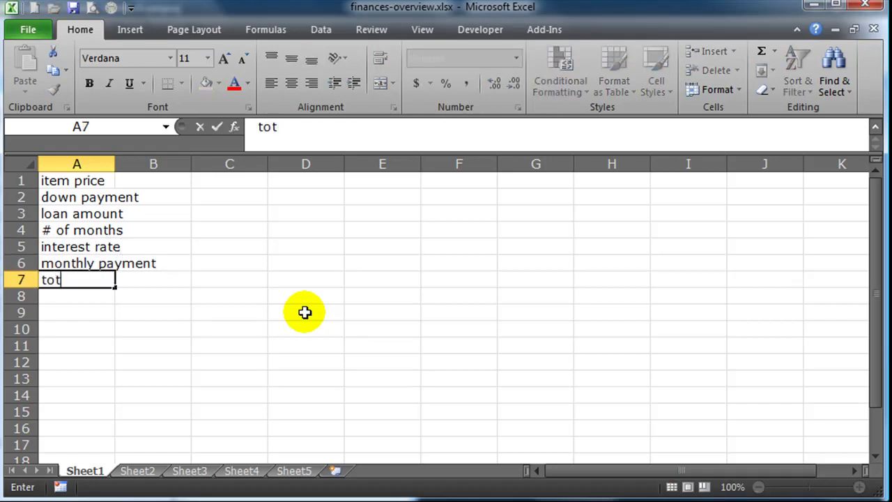
pyautogui.press('BackSpace')
pyautogui.press('BackSpace')
pyautogui.press('BackSpace')
pyautogui.write('cost of financing')
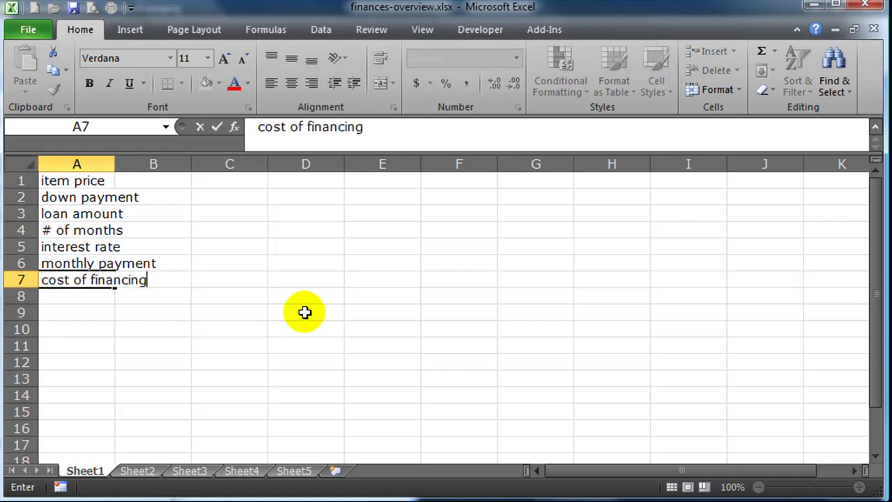
pyautogui.press('Return')
pyautogui.write('total cost')
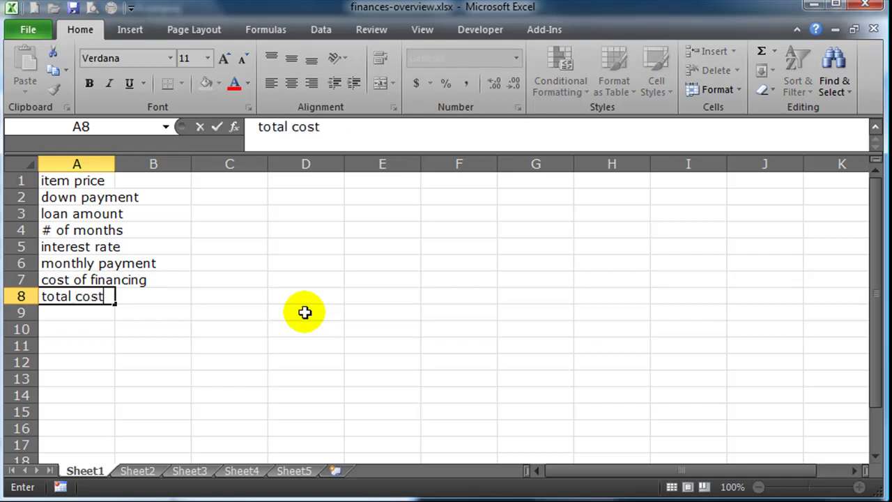
pyautogui.press('Return')
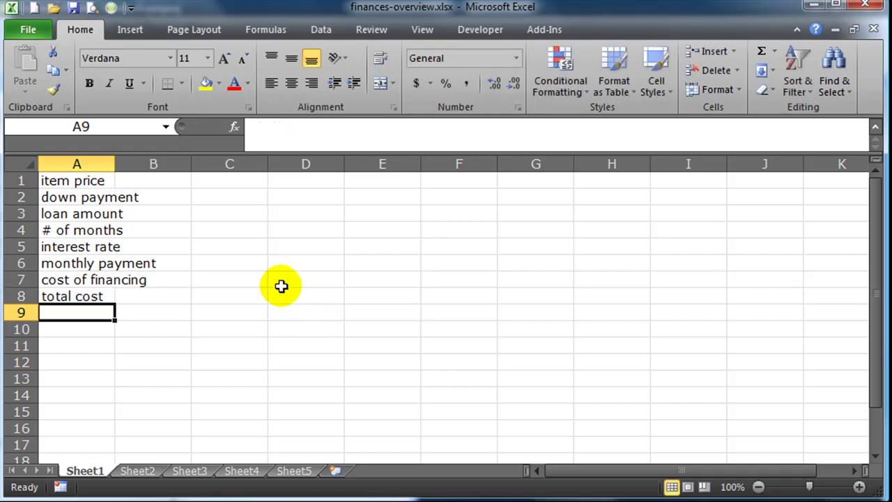
# Widen column A so all the loan labels fit inside it, and select cell B1
pyautogui.moveTo(114, 166); pyautogui.dragTo(171, 164)
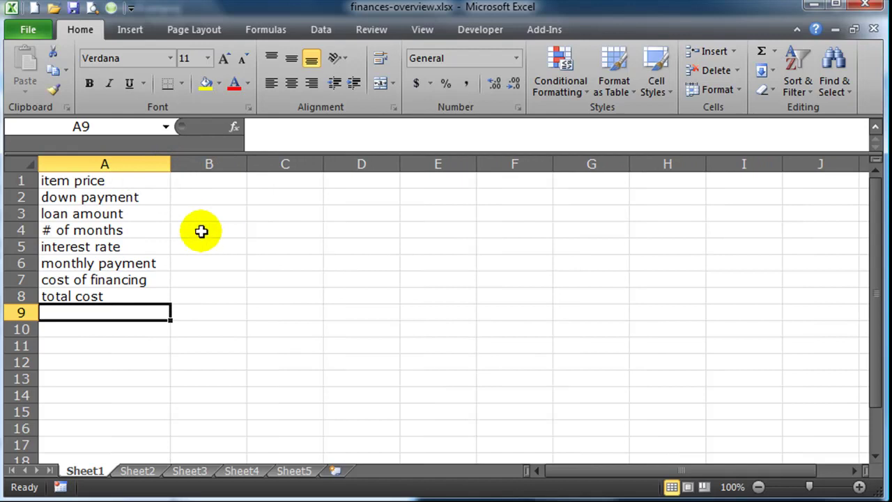
pyautogui.click(200, 235)
pyautogui.click(203, 185)
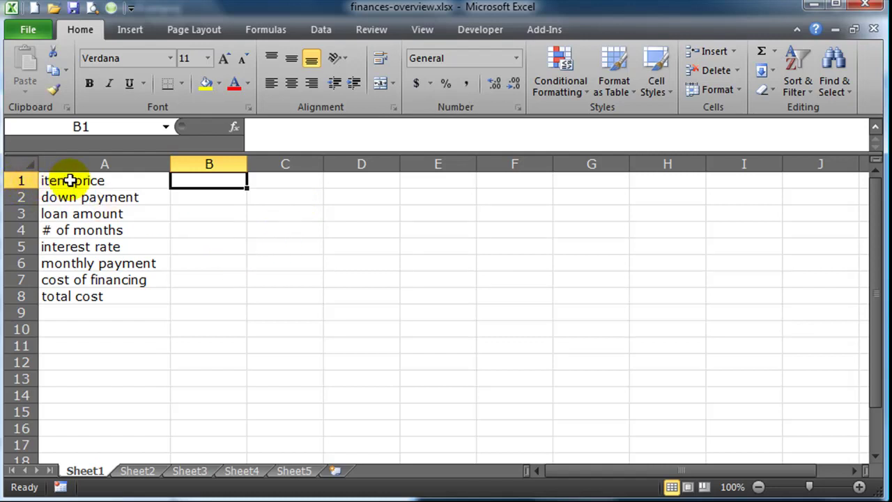
# Move the labels in A1:A8 down one row to A2:A9, and select cell B1
pyautogui.moveTo(67, 180); pyautogui.dragTo(88, 302)
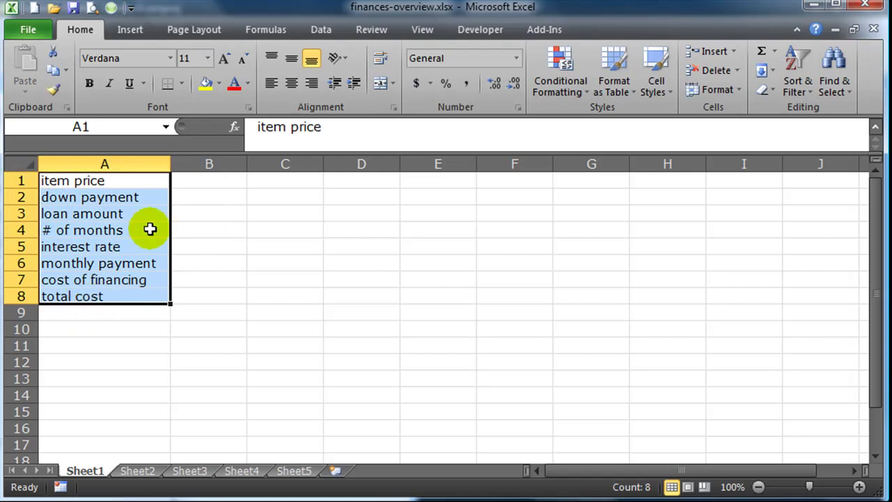
pyautogui.moveTo(118, 304)
pyautogui.mouseDown()
pyautogui.moveTo(119, 323)
pyautogui.moveTo(118, 314)
pyautogui.mouseUp()
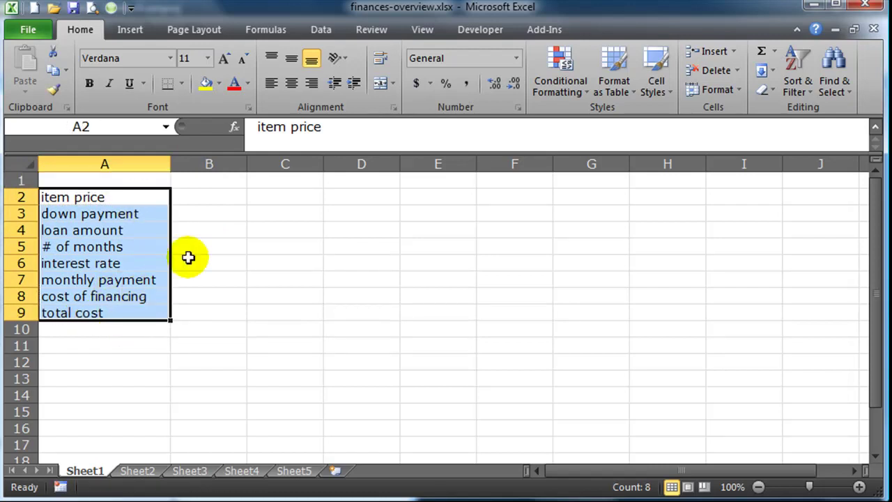
pyautogui.press('Up')
pyautogui.press('Right')
pyautogui.click(203, 208)
pyautogui.click(201, 181)
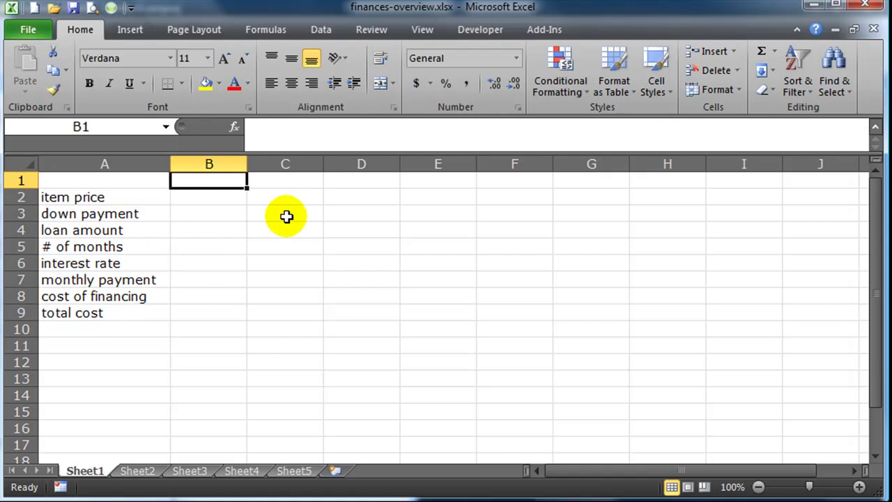
# Enter the column heading "house 1" in cell B1
pyautogui.write('house')
pyautogui.press('Tab')
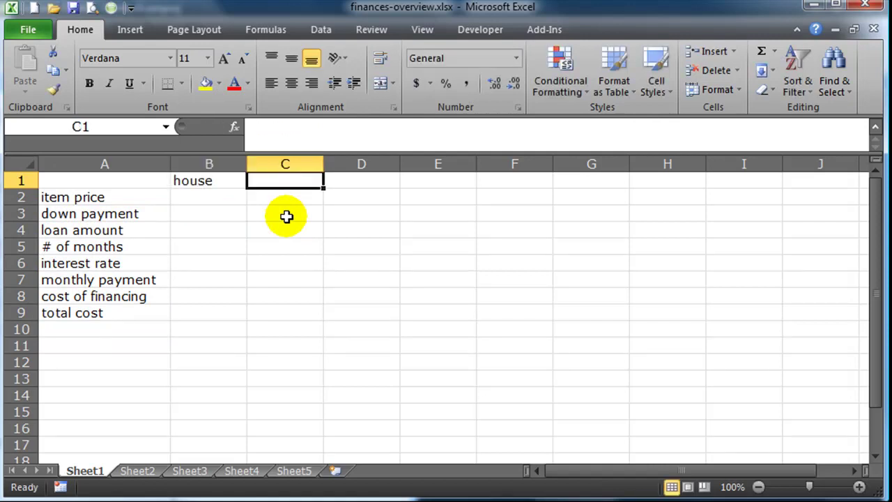
pyautogui.press('Left')
pyautogui.press('F2')
pyautogui.write('1')
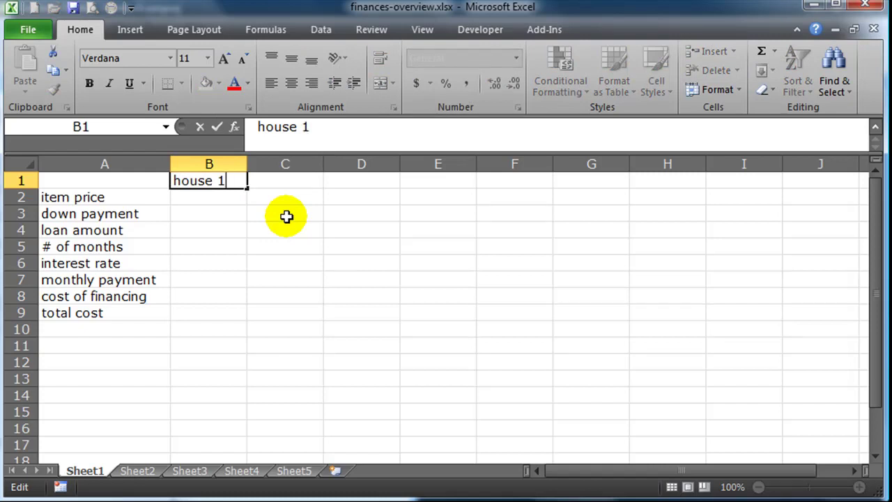
pyautogui.press('Return')
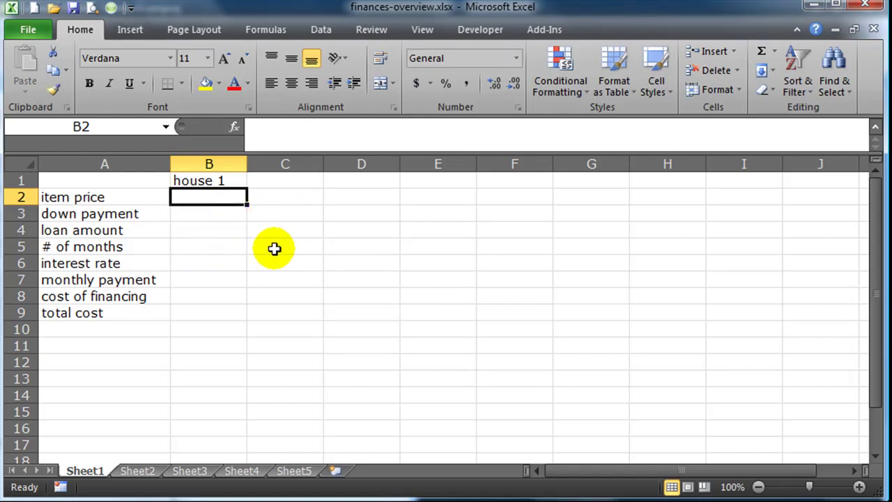
# Enter 160000 as the item price in cell B2
pyautogui.write('1')
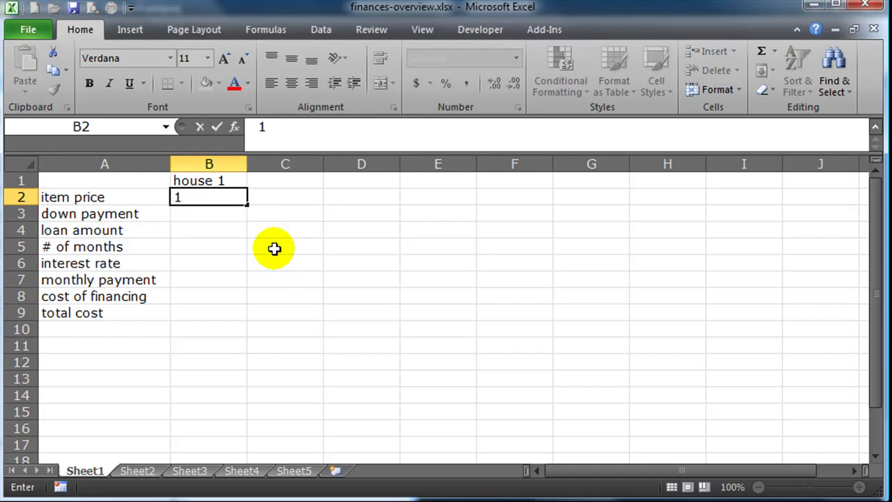
pyautogui.write('60000')
pyautogui.press('Return')
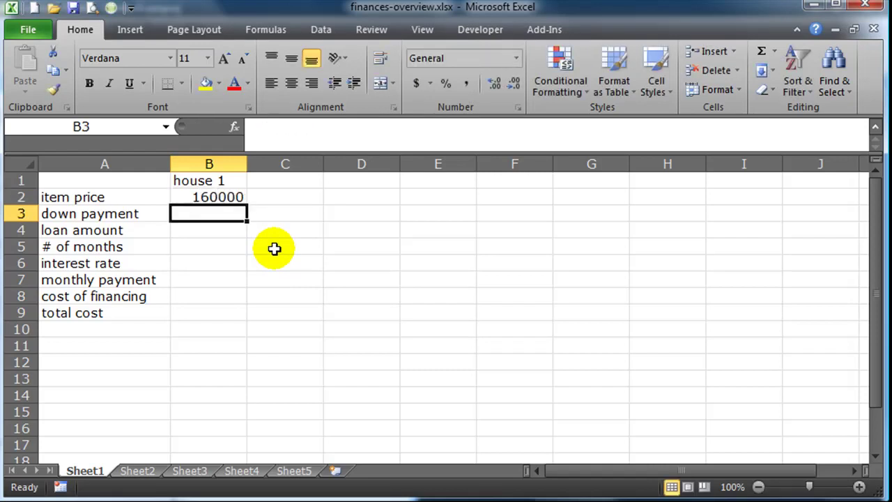
# Calculate the down payment in cell B3 as 20 percent of the item price with the formula =B2*.20
pyautogui.write('=')
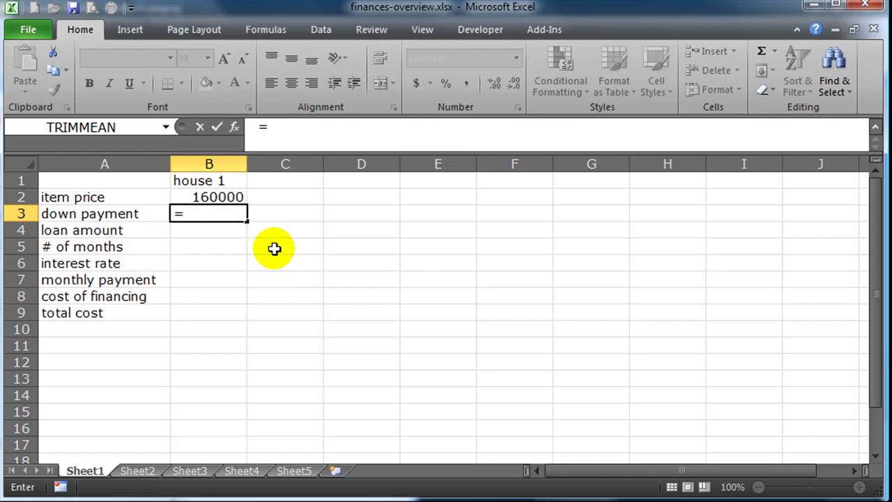
pyautogui.click(232, 196)
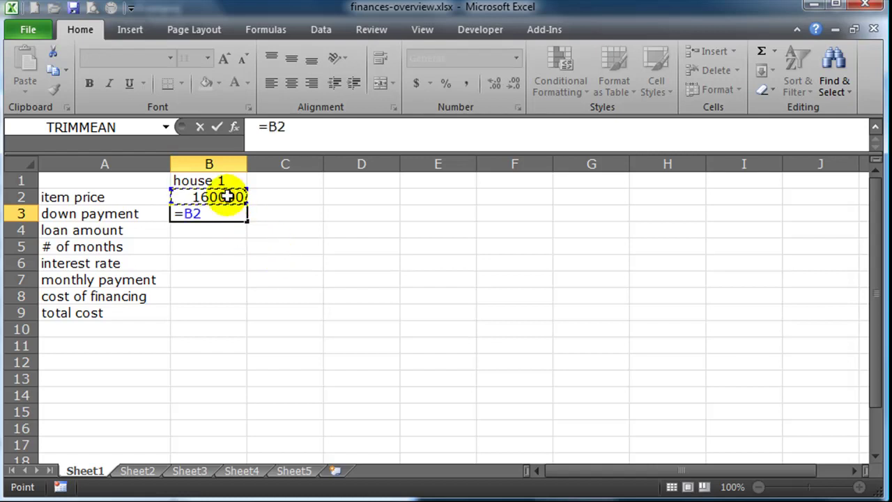
pyautogui.write('&')
pyautogui.press('BackSpace')
pyautogui.write('*.29')
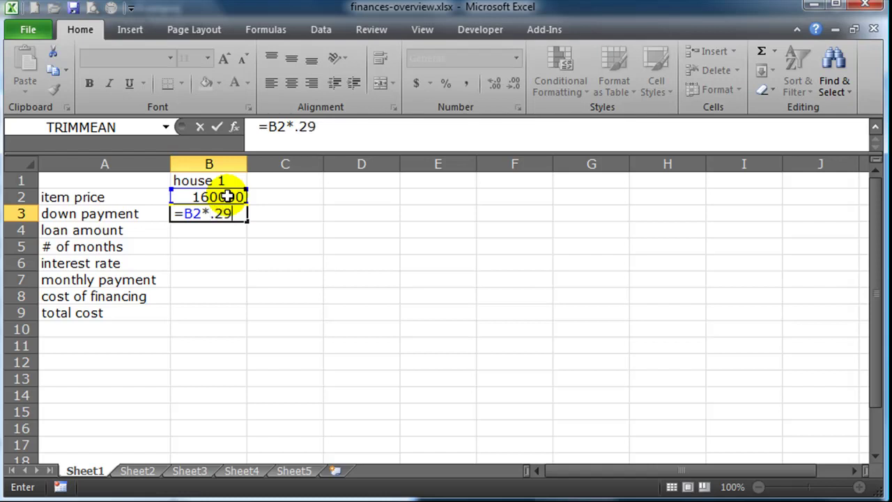
pyautogui.press('BackSpace')
pyautogui.write('0')
pyautogui.press('Return')
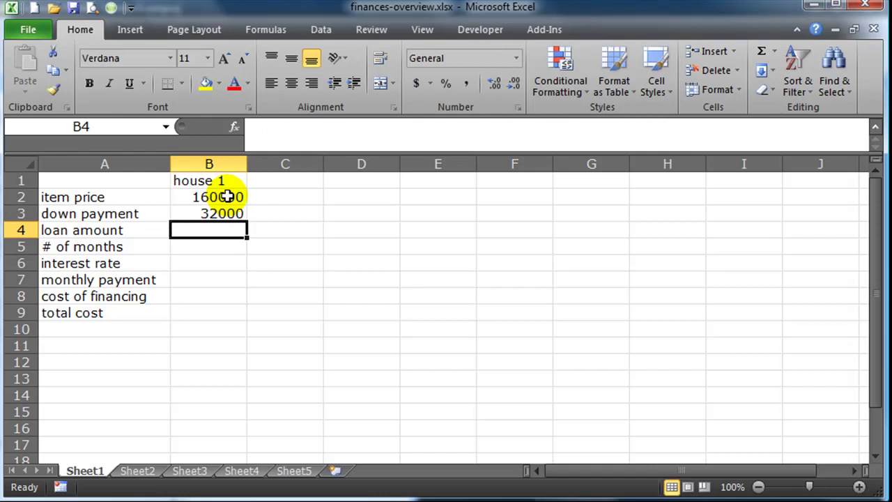
# Calculate the loan amount in cell B4 by subtracting the down payment from the item price with =B2-B3
pyautogui.write('=')
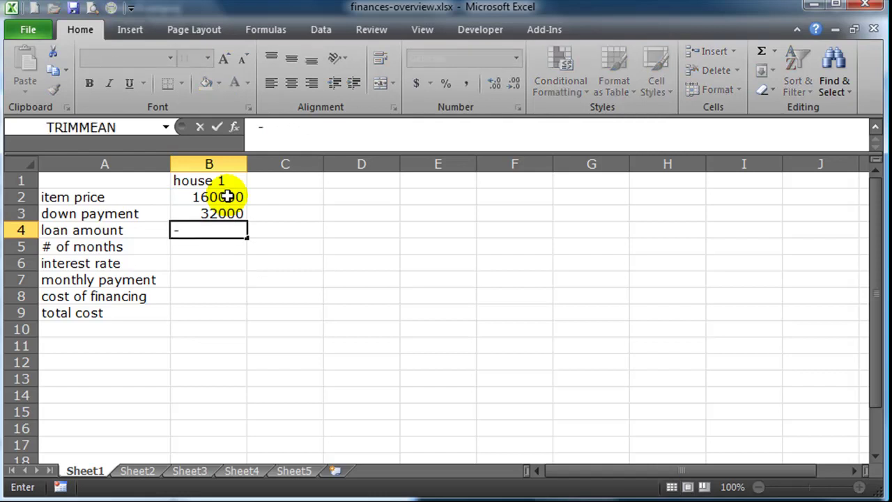
pyautogui.press('Escape')
pyautogui.write('=')
pyautogui.click(227, 197)
pyautogui.write('-')
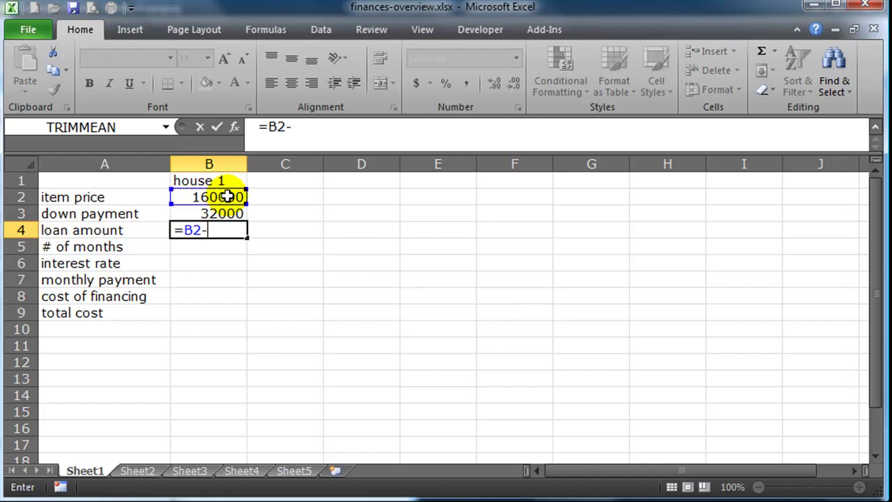
pyautogui.click(220, 214)
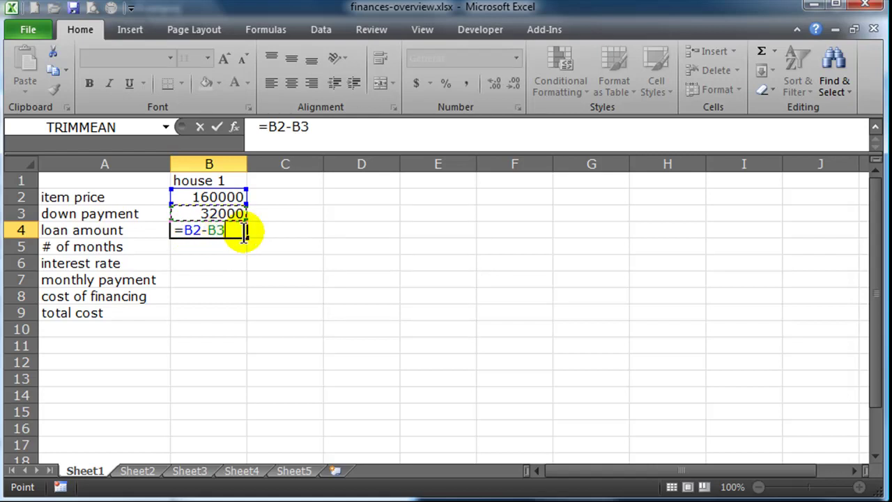
pyautogui.press('Return')
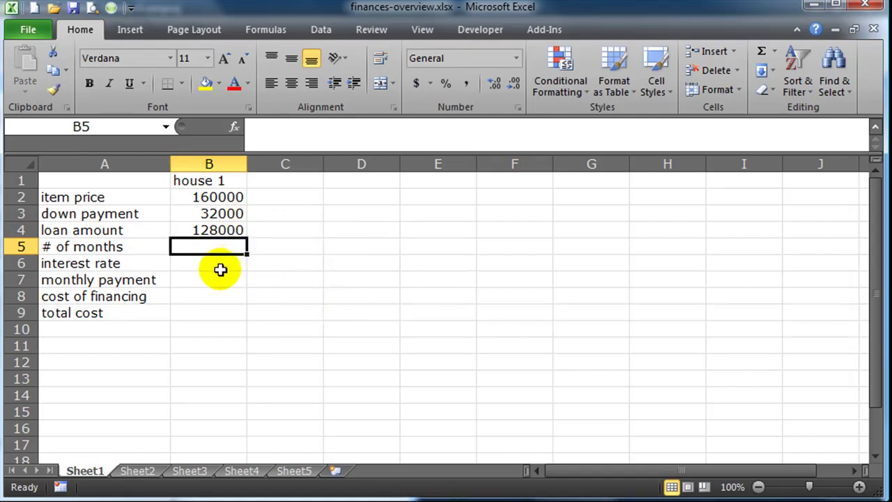
# Enter 180 as the number of months in cell B5
pyautogui.click(124, 262)
pyautogui.click(103, 247)
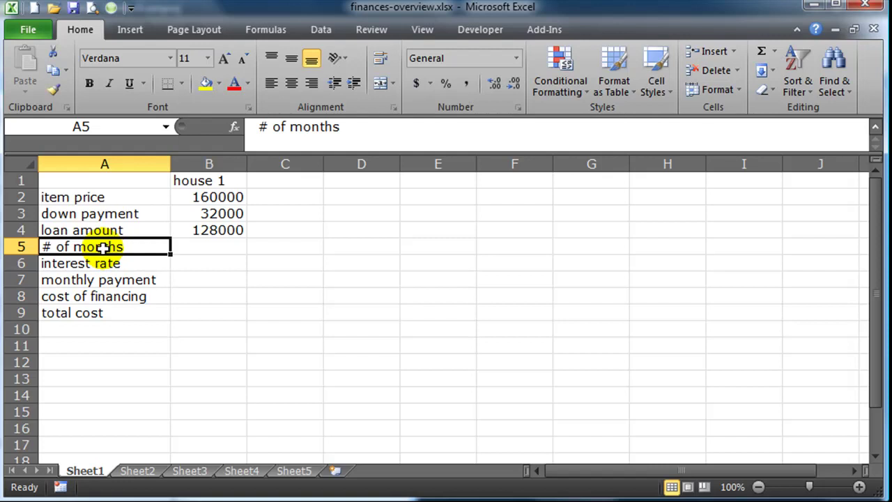
pyautogui.click(191, 249)
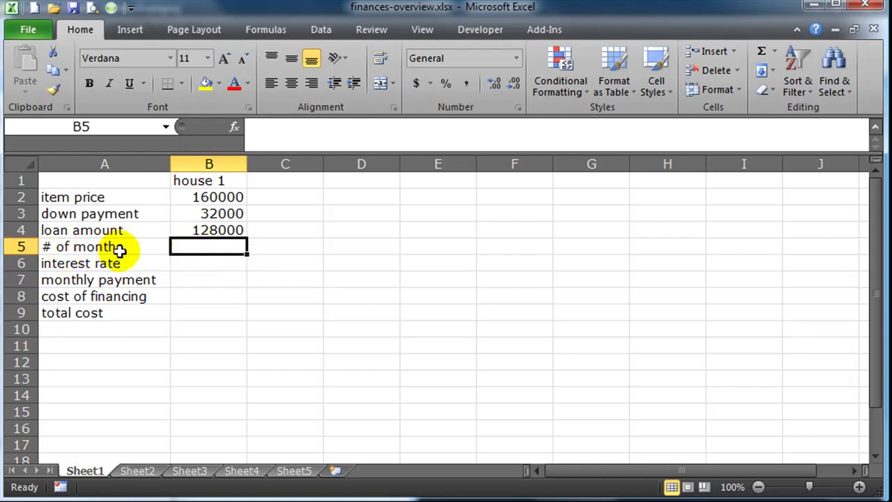
pyautogui.write('180')
pyautogui.press('Return')
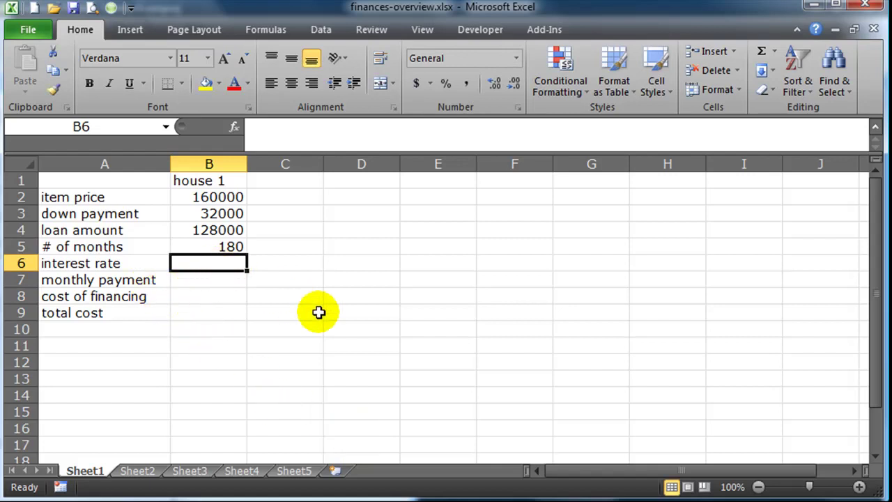
# Enter 4.6% as the interest rate in cell B6
pyautogui.write('5')
pyautogui.press('BackSpace')
pyautogui.write('4.78')
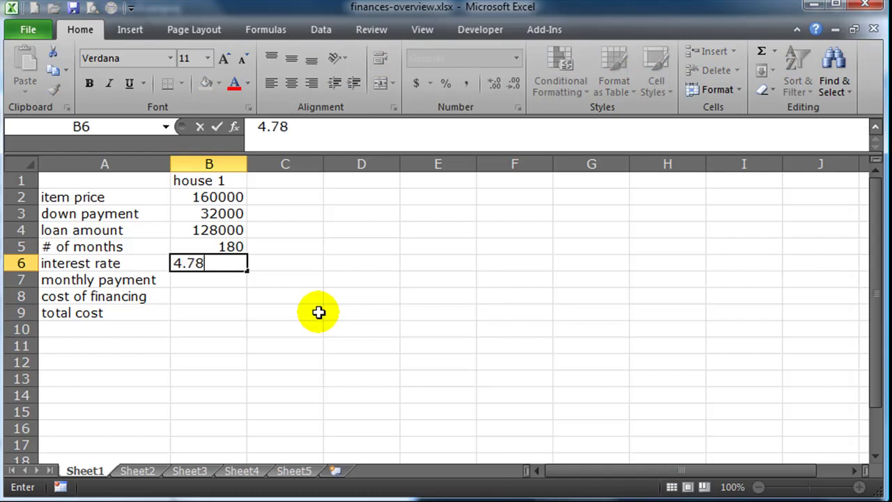
pyautogui.press('BackSpace')
pyautogui.press('BackSpace')
pyautogui.write('65')
pyautogui.press('BackSpace')
pyautogui.write('^')
pyautogui.press('BackSpace')
pyautogui.write('%')
pyautogui.press('Return')
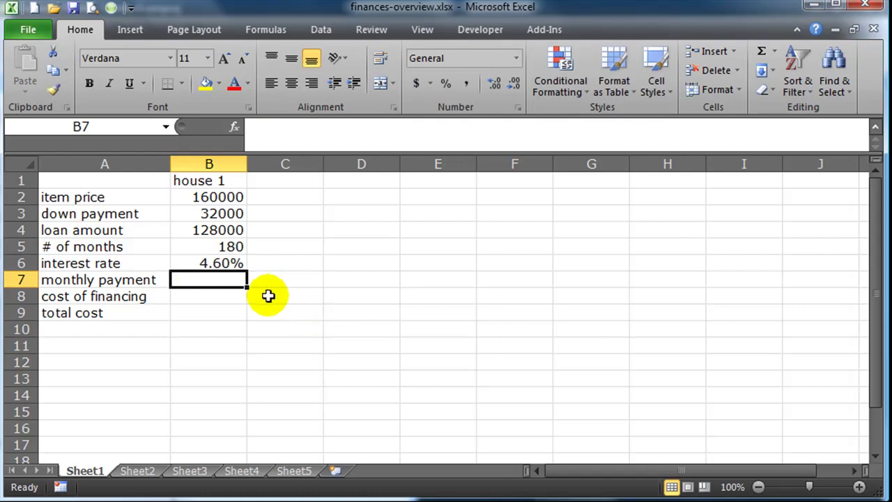
pyautogui.moveTo(200, 289); pyautogui.dragTo(205, 320)
pyautogui.click(205, 278)
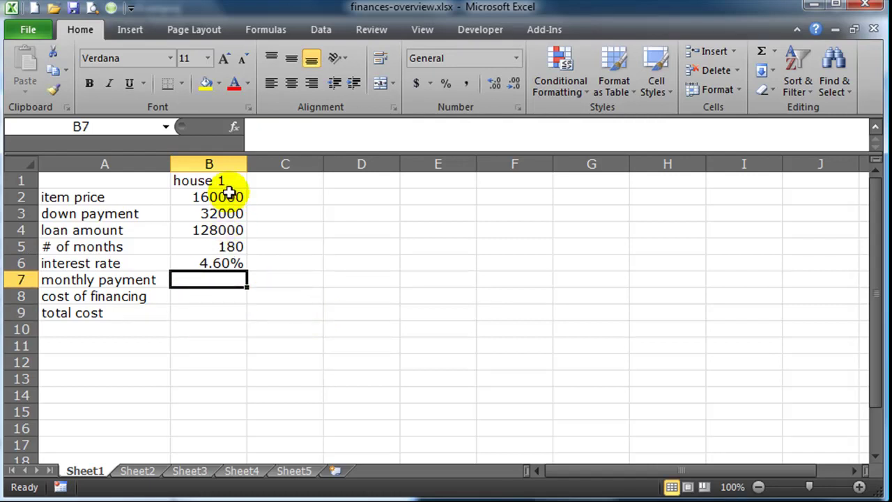
pyautogui.moveTo(225, 195); pyautogui.dragTo(230, 269)
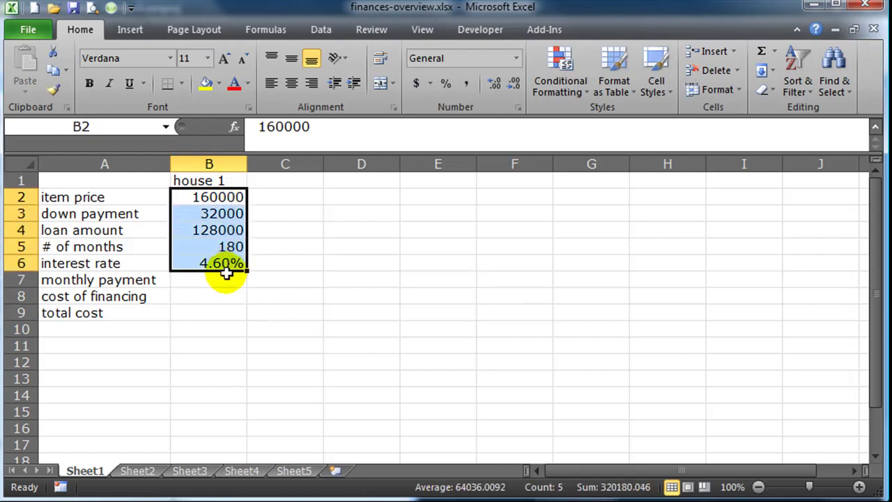
pyautogui.click(217, 293)
pyautogui.click(216, 279)
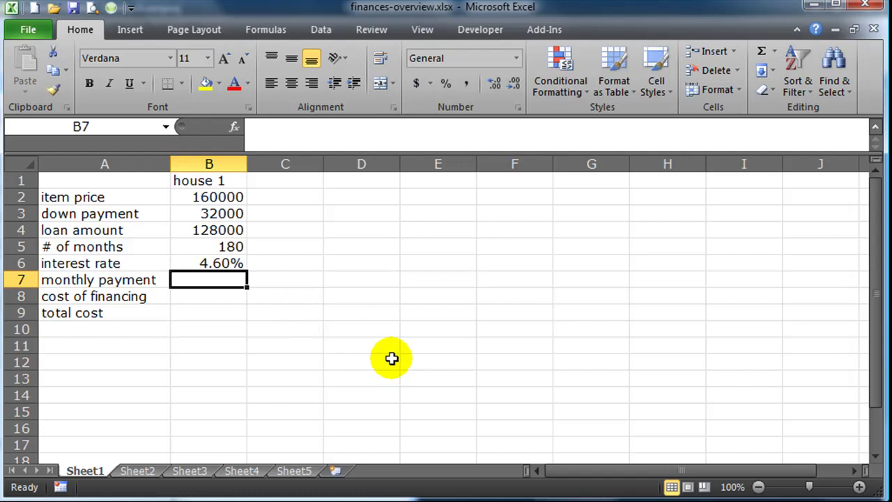
# Search the function library for "payment" and insert the PMT function in the monthly payment cell B7
pyautogui.click(233, 129)
pyautogui.moveTo(216, 159); pyautogui.dragTo(542, 54)
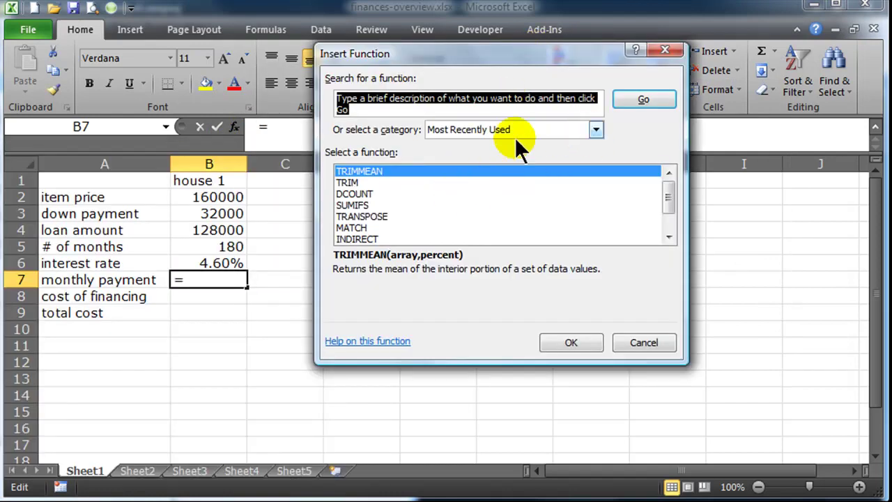
pyautogui.write('payment')
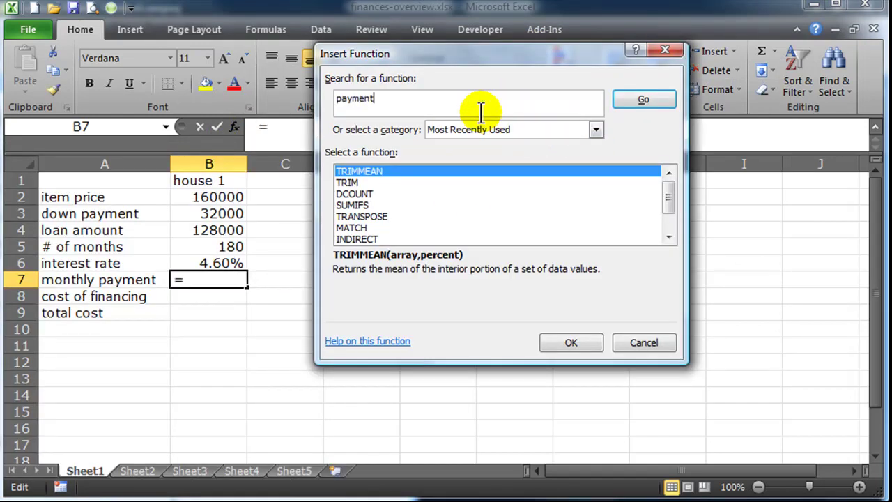
pyautogui.press('Return')
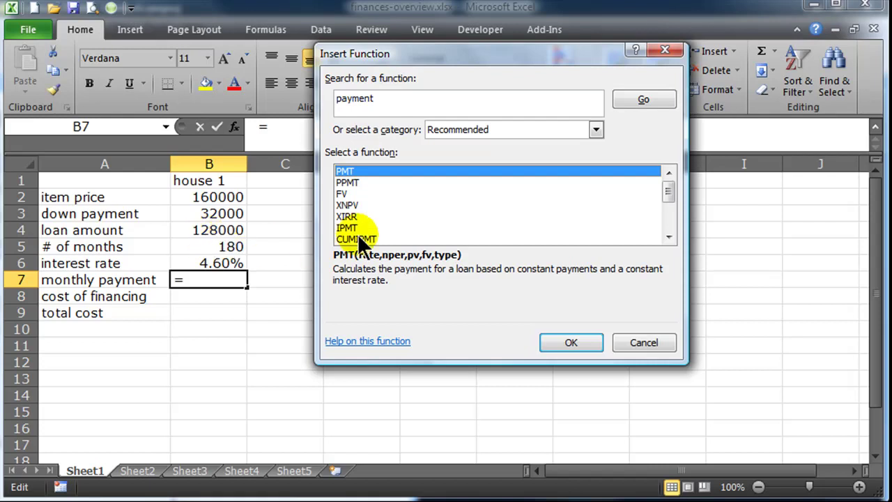
pyautogui.doubleClick(346, 172)
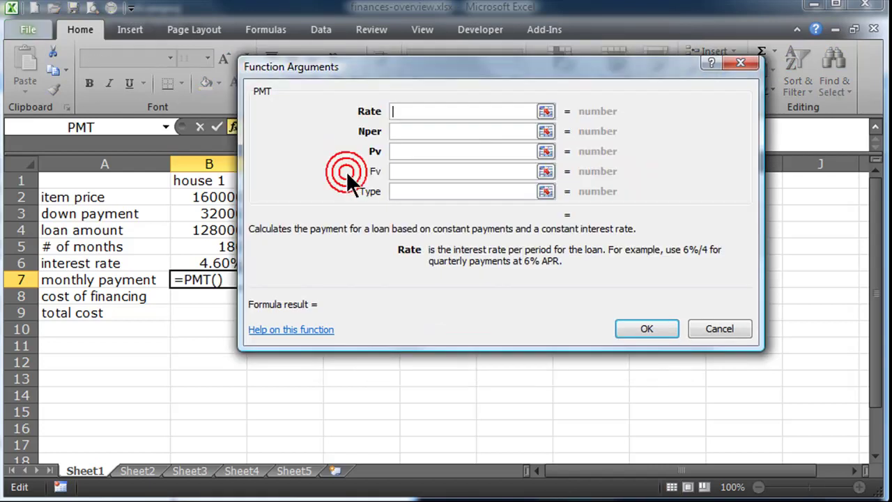
# Set the PMT function's Rate argument to the monthly interest rate, B6/12, keeping the values in column B uncovered
pyautogui.moveTo(387, 69); pyautogui.dragTo(421, 57)
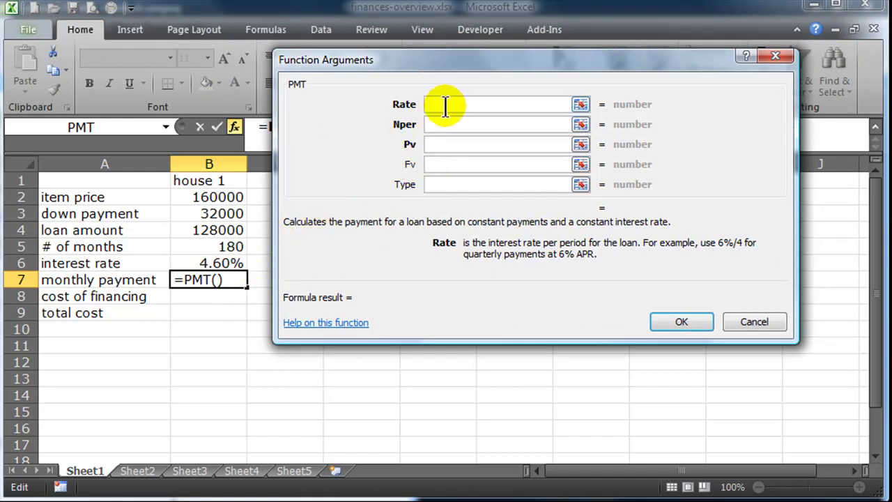
pyautogui.click(211, 263)
pyautogui.click(211, 263)
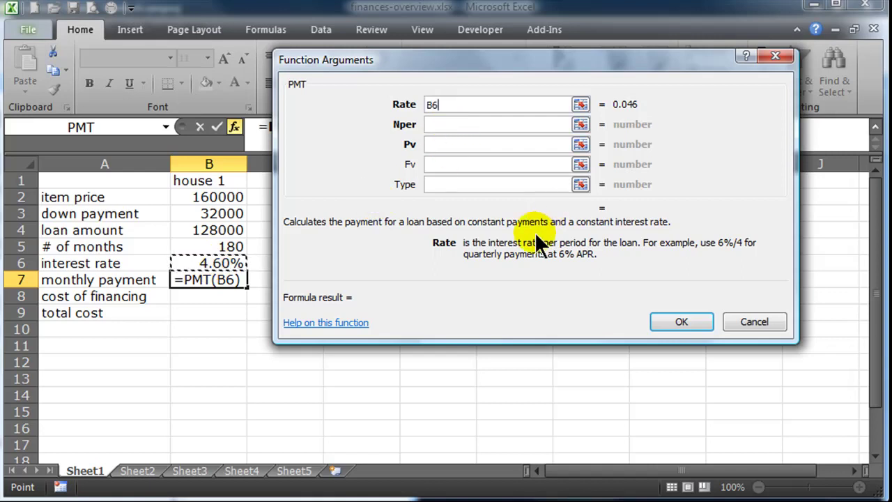
pyautogui.write('/12')
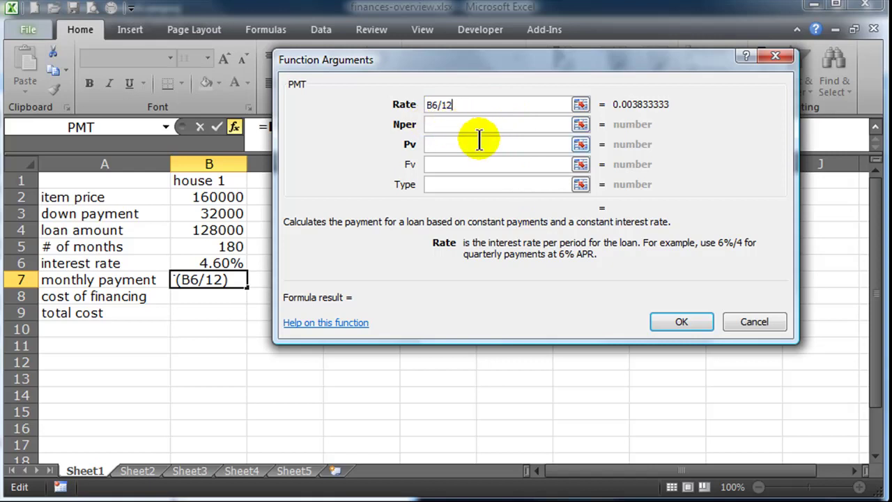
# Set the PMT function's Nper argument to the number of months in B5 and Pv to the loan amount in B4
pyautogui.click(442, 126)
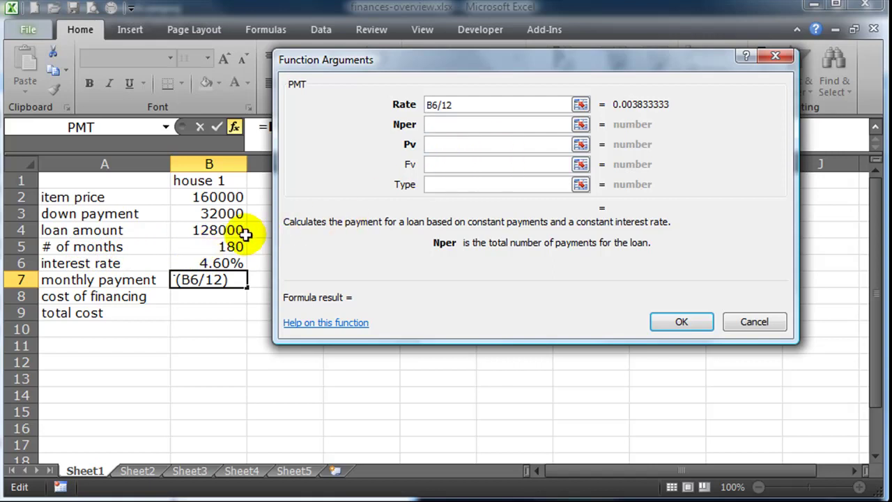
pyautogui.click(226, 247)
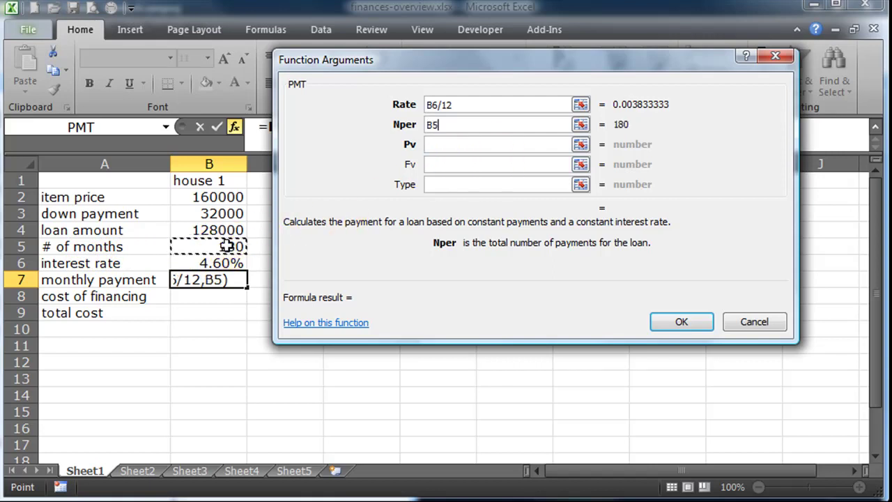
pyautogui.click(433, 144)
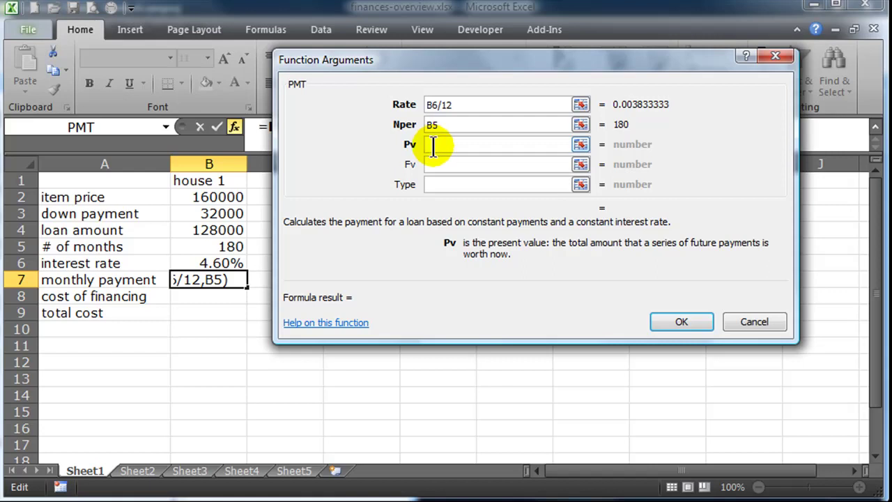
pyautogui.click(216, 230)
pyautogui.click(216, 230)
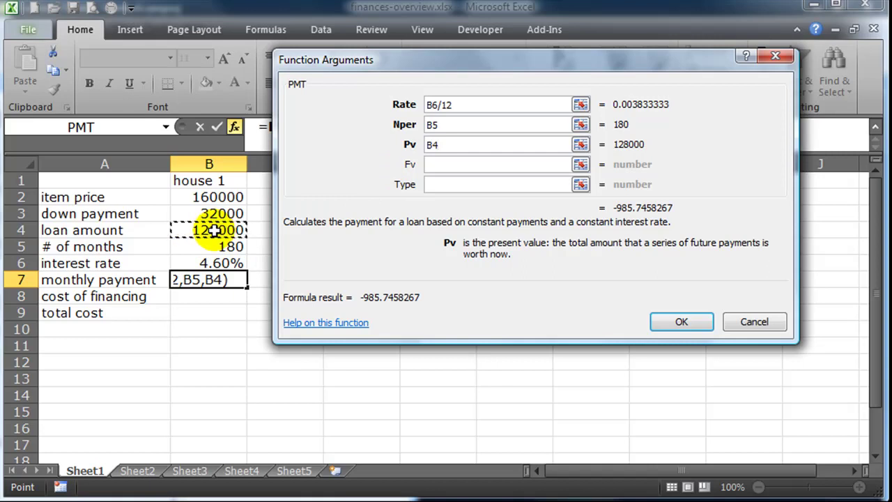
# Confirm the PMT function's arguments to calculate the monthly payment in cell B7
pyautogui.click(695, 320)
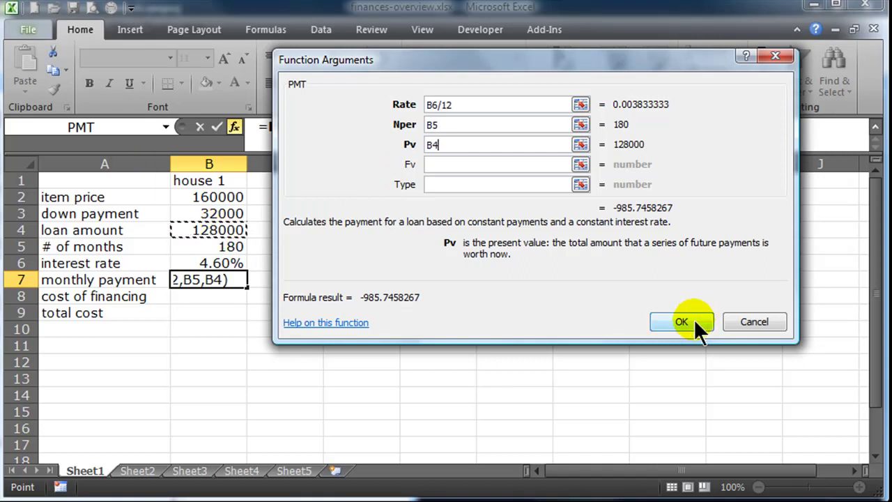
pyautogui.click(694, 320)
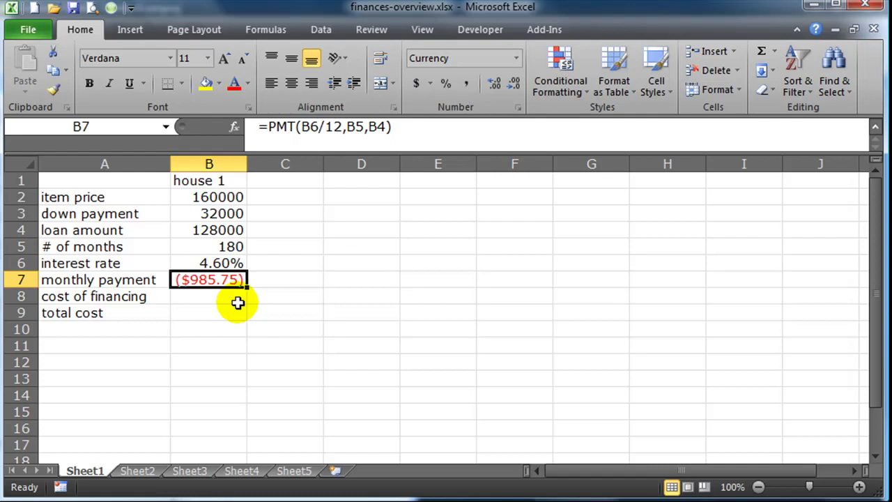
pyautogui.click(207, 231)
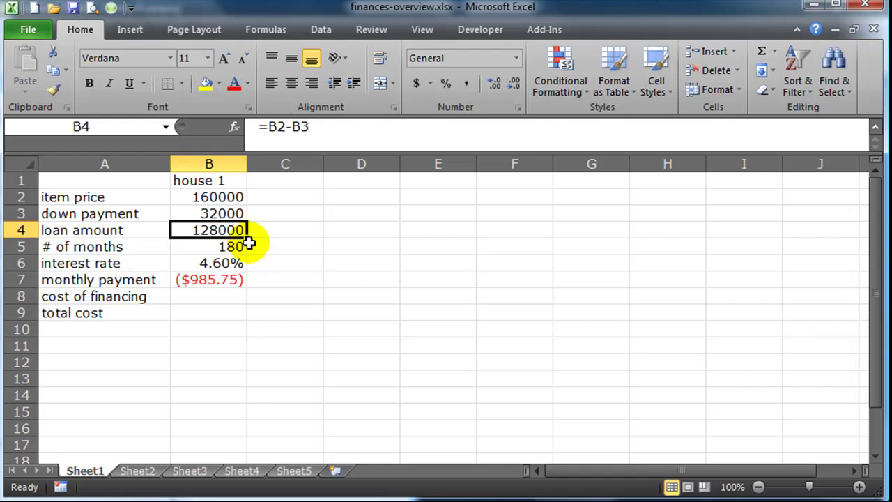
pyautogui.click(208, 296)
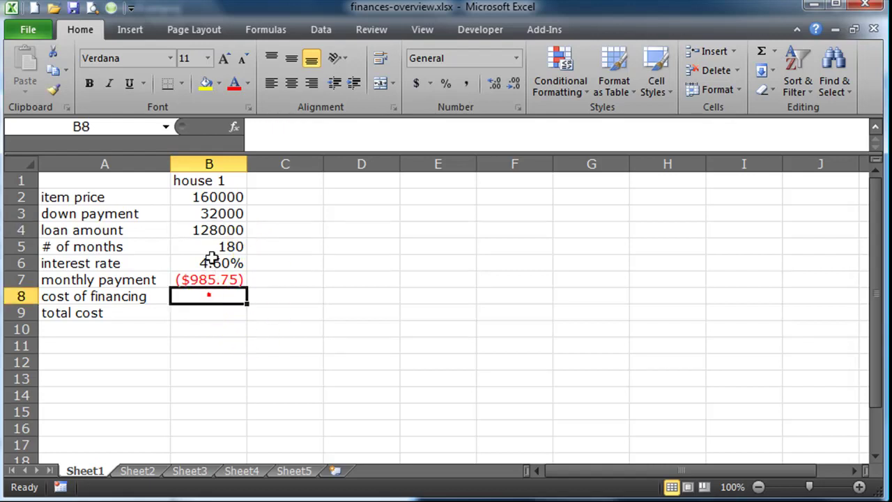
pyautogui.click(209, 230)
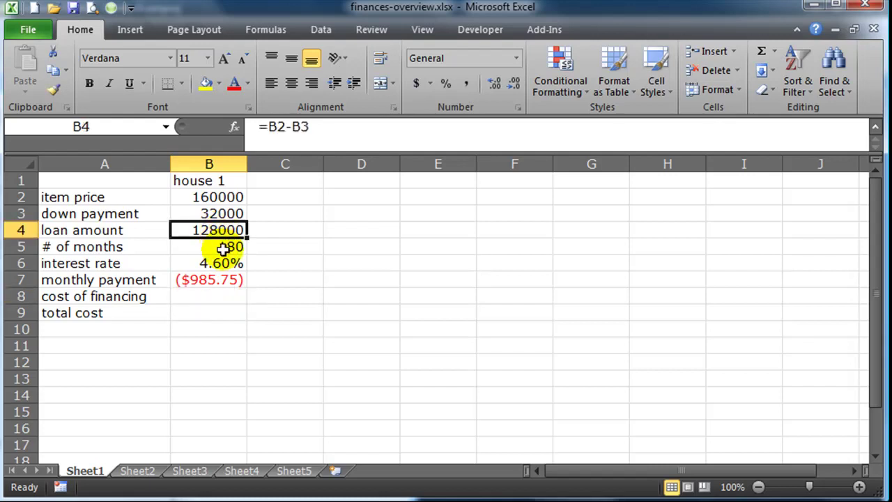
pyautogui.click(226, 280)
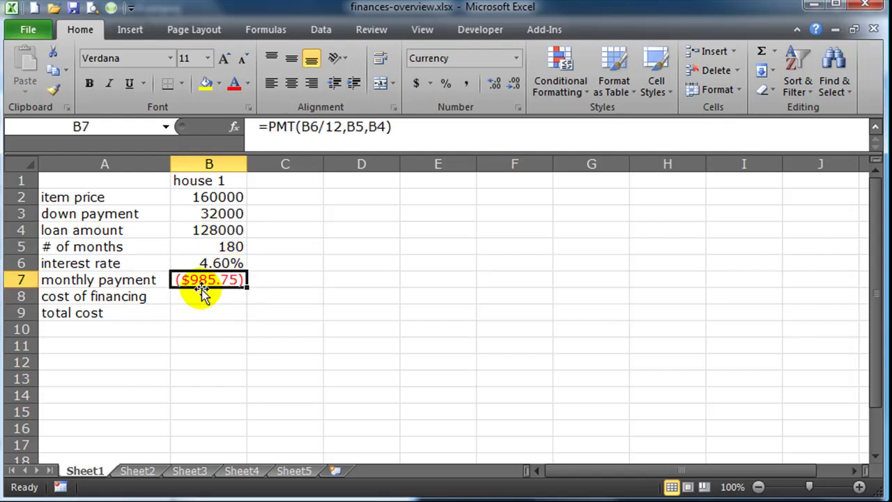
# Format cells B2 through B9 in the dollar accounting format with no decimal places
pyautogui.moveTo(217, 197); pyautogui.dragTo(218, 308)
pyautogui.click(416, 83)
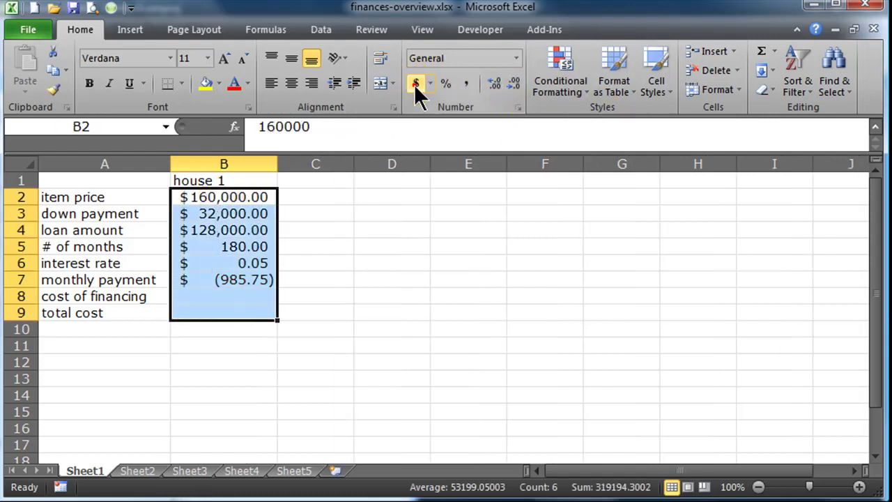
pyautogui.click(370, 279)
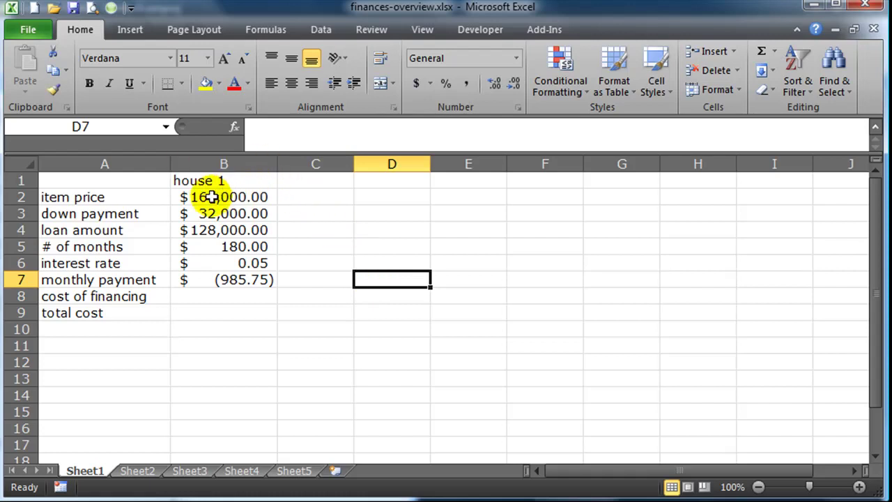
pyautogui.moveTo(211, 198); pyautogui.dragTo(213, 313)
pyautogui.click(514, 84)
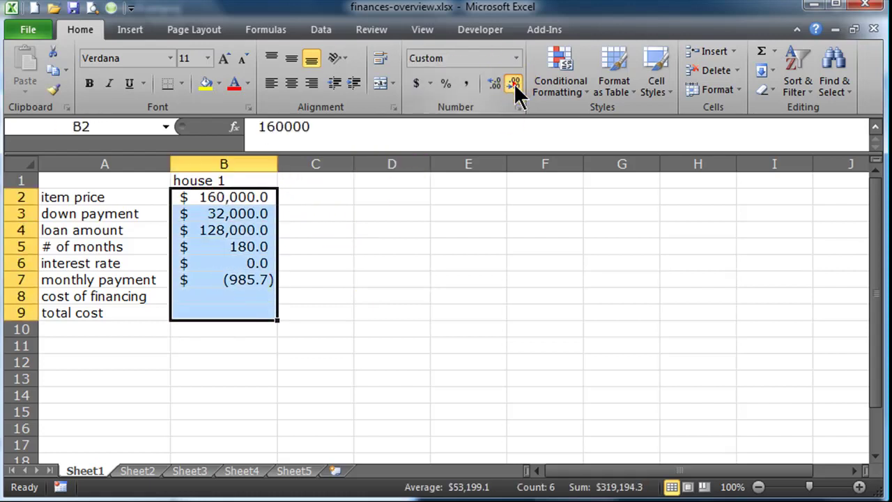
pyautogui.click(513, 84)
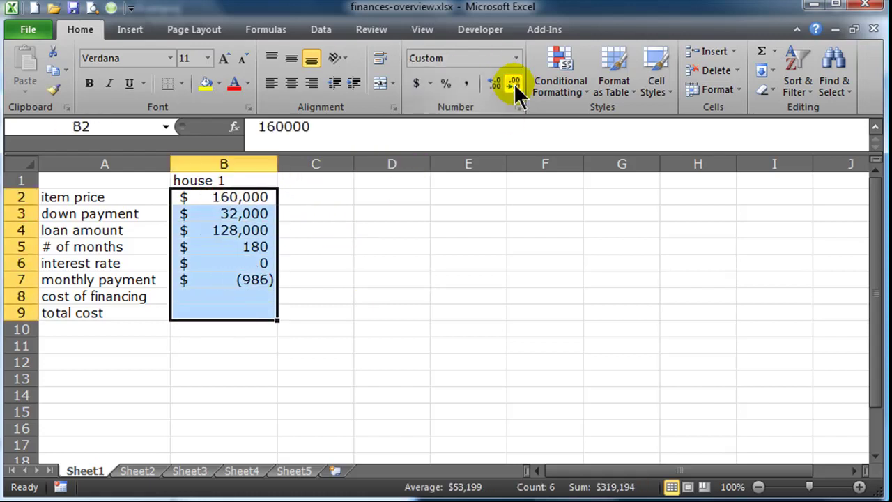
pyautogui.click(325, 264)
pyautogui.moveTo(225, 196); pyautogui.dragTo(220, 310)
pyautogui.click(213, 281)
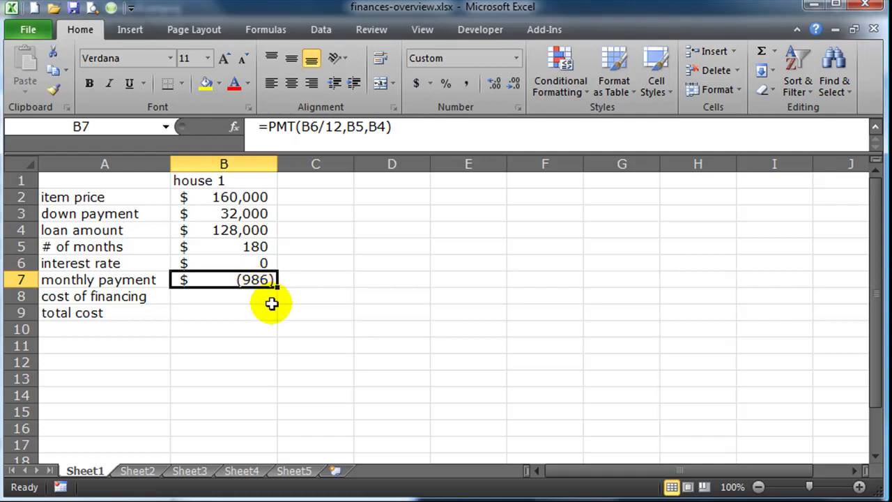
pyautogui.click(239, 308)
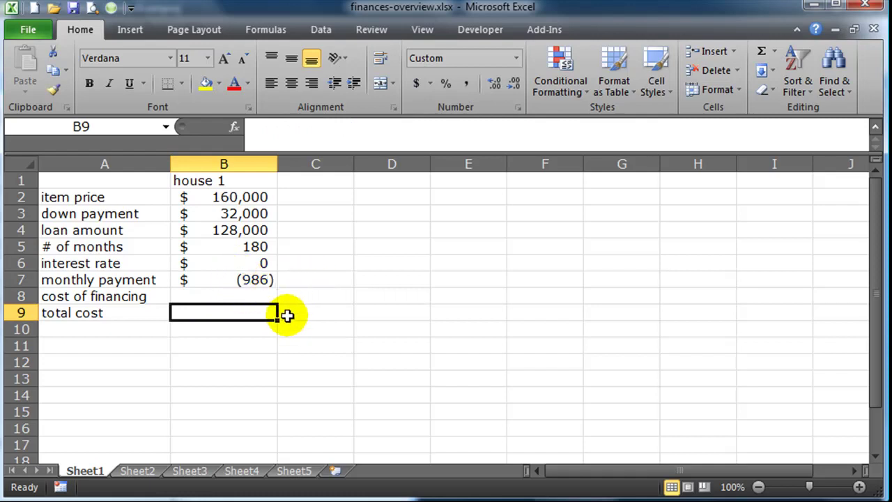
pyautogui.moveTo(259, 199); pyautogui.dragTo(251, 278)
pyautogui.click(261, 311)
pyautogui.click(254, 279)
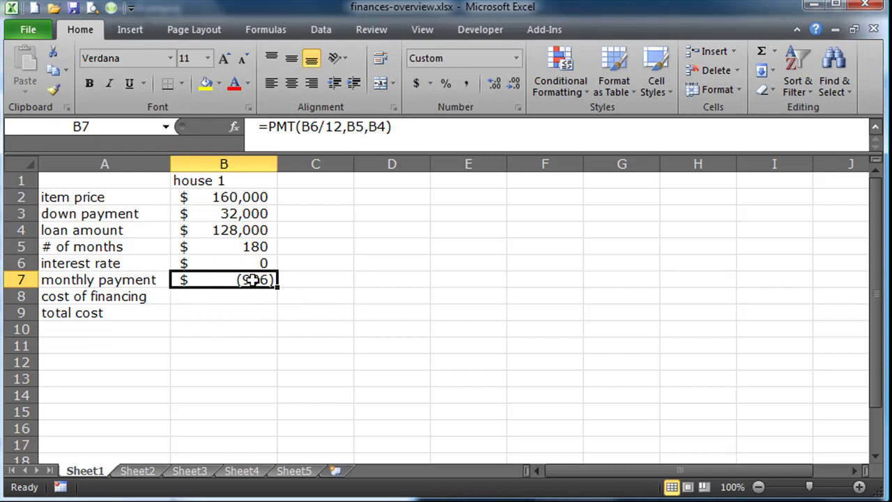
pyautogui.click(234, 316)
pyautogui.click(230, 294)
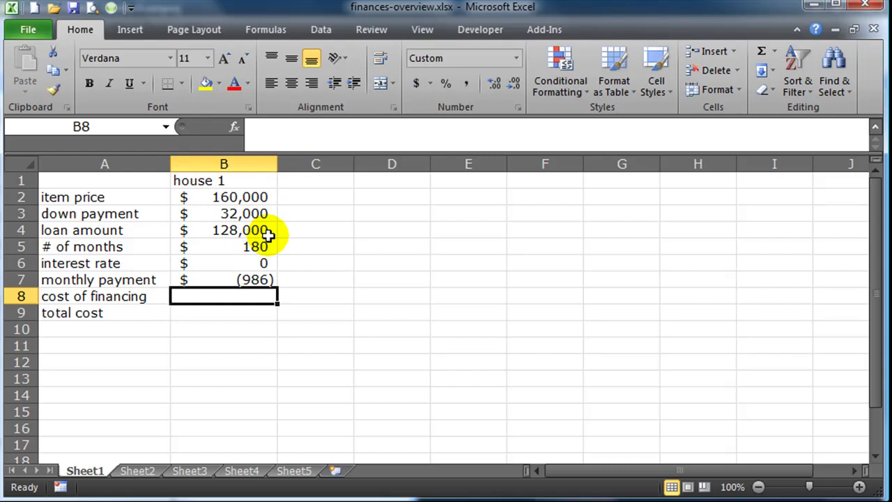
pyautogui.click(220, 316)
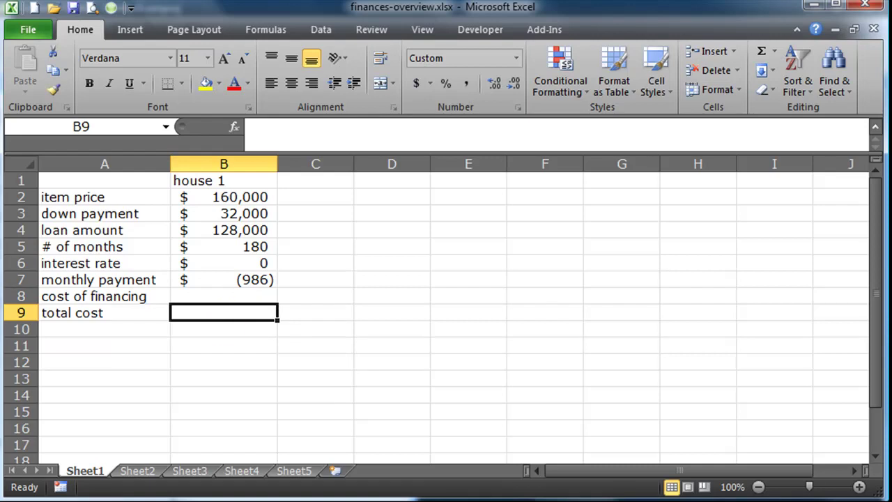
pyautogui.click(192, 318)
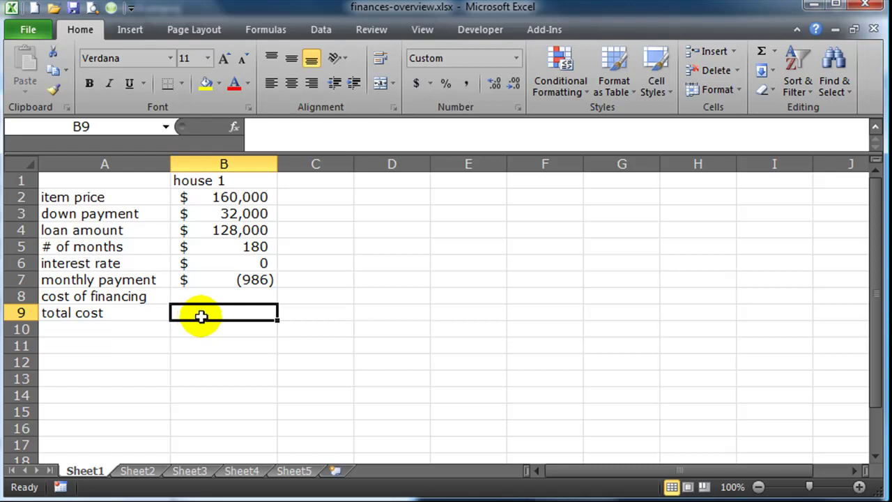
pyautogui.click(242, 197)
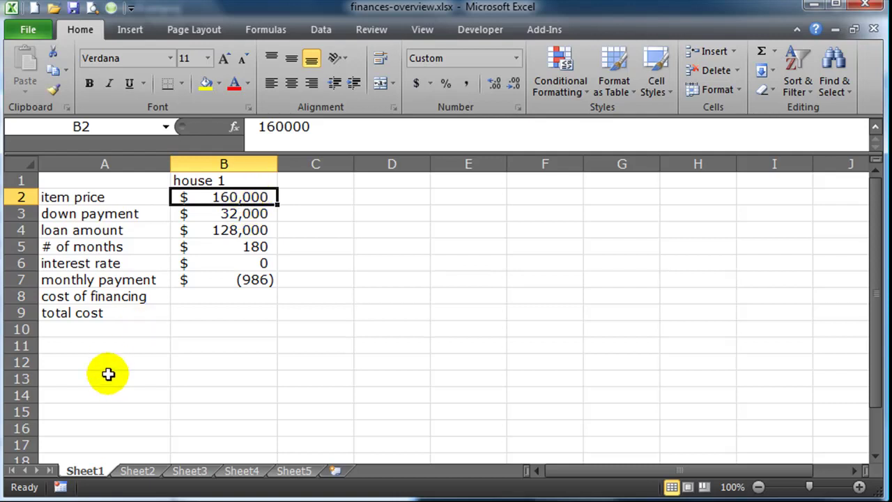
# Swap the two last row labels so that A8 reads total cost and A9 reads cost of financing
pyautogui.click(90, 313)
pyautogui.click(85, 299)
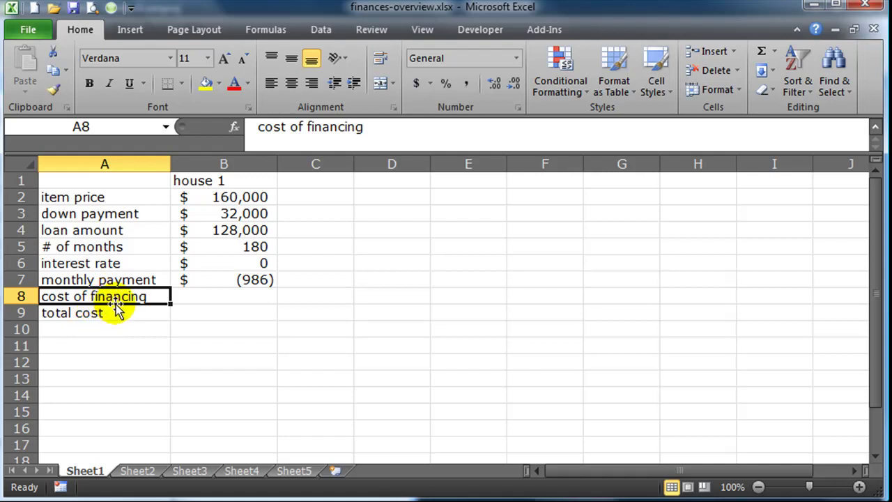
pyautogui.moveTo(115, 308); pyautogui.dragTo(132, 296)
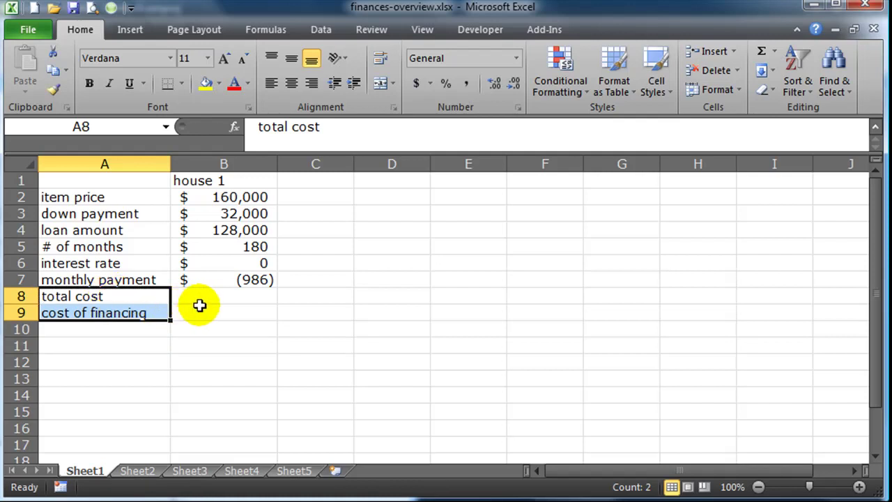
# Enter the formula =B7*B5 in B8 to multiply the monthly payment by the number of months
pyautogui.click(223, 294)
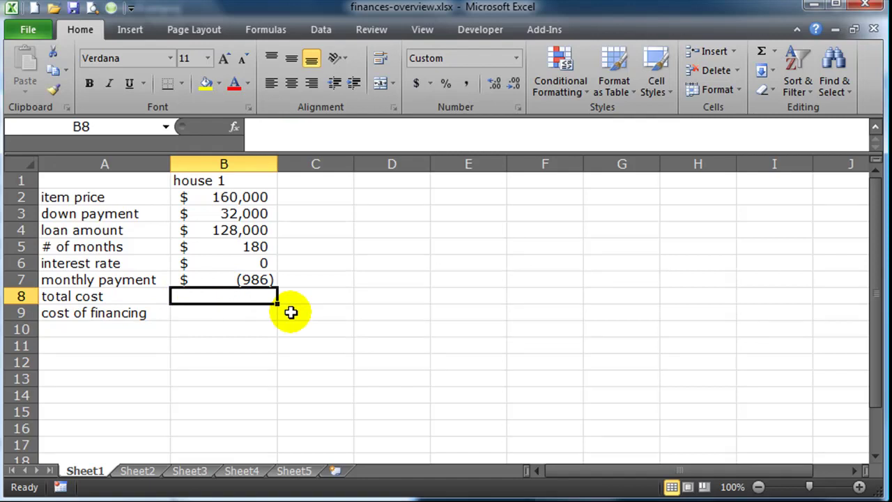
pyautogui.write('=')
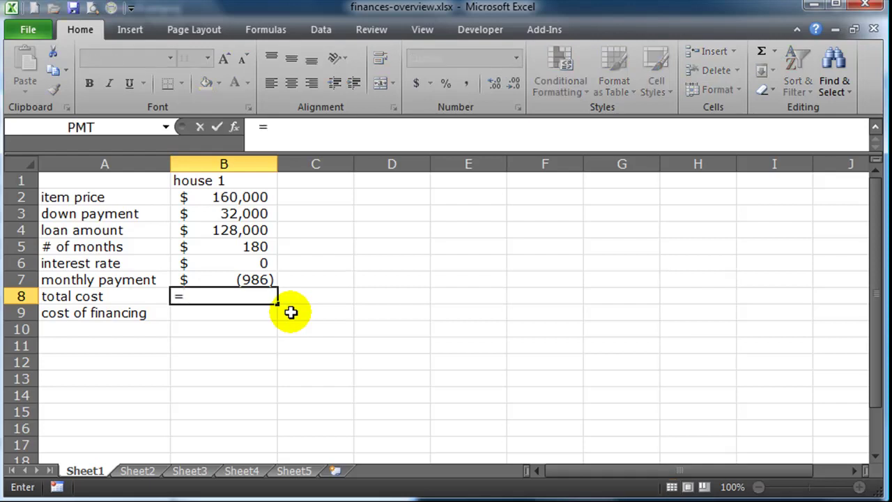
pyautogui.click(259, 279)
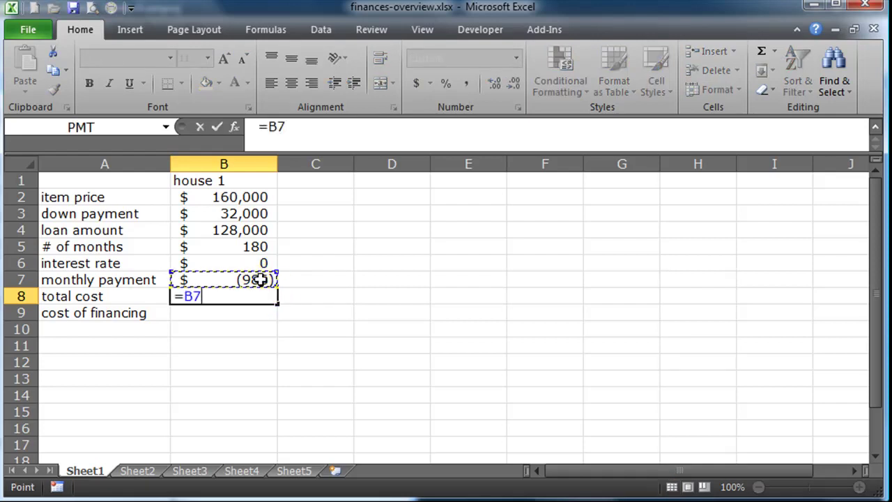
pyautogui.click(260, 280)
pyautogui.write('/')
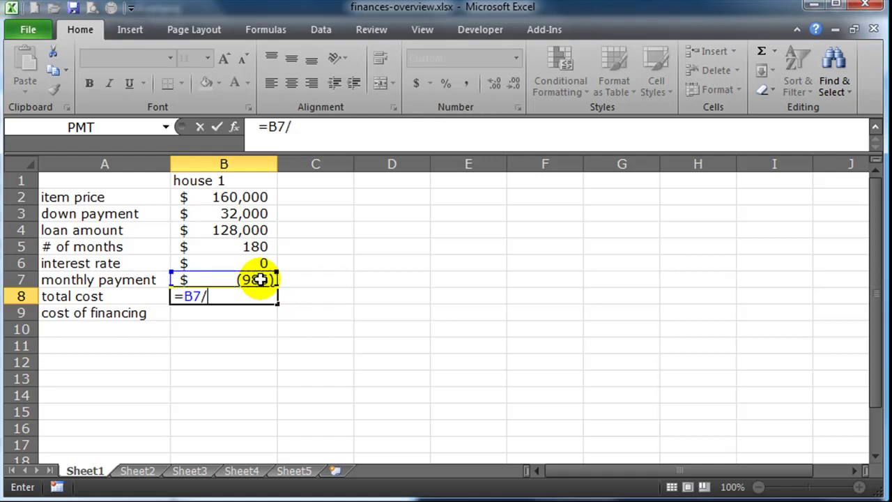
pyautogui.write('*')
pyautogui.click(266, 247)
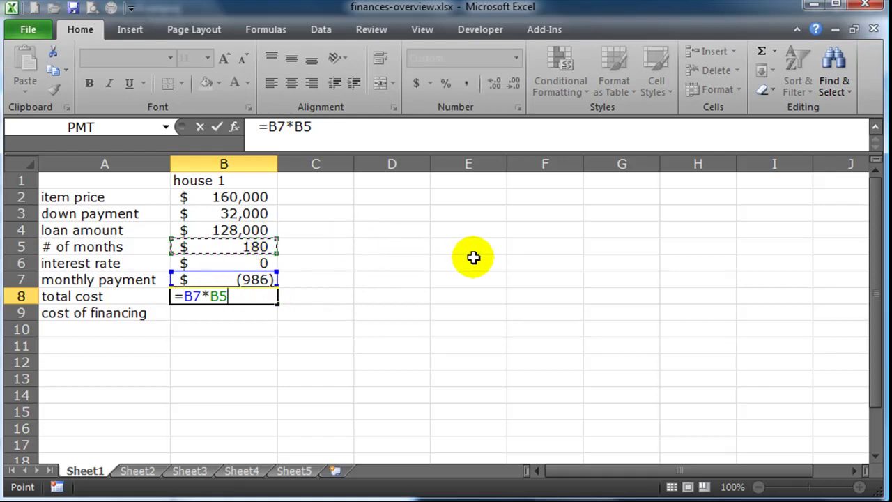
pyautogui.press('Return')
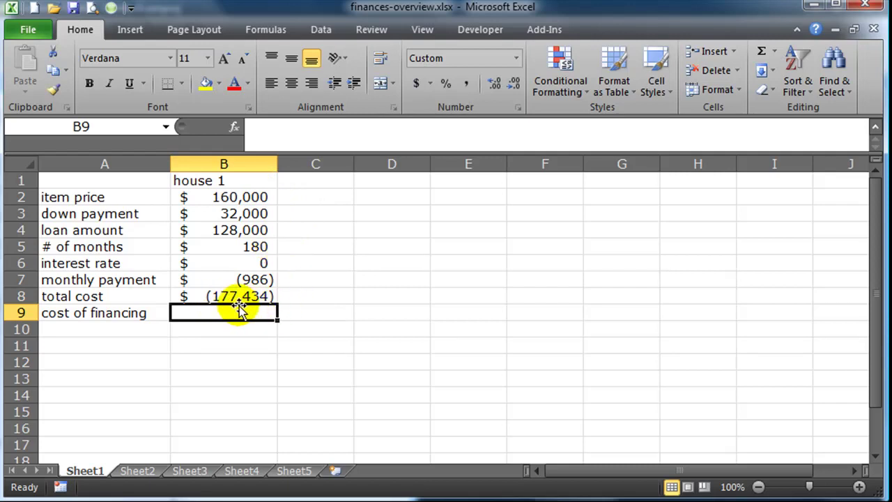
# Change the total cost formula in B8 to =(B7*B5)-B3 so it accounts for the down payment
pyautogui.click(252, 214)
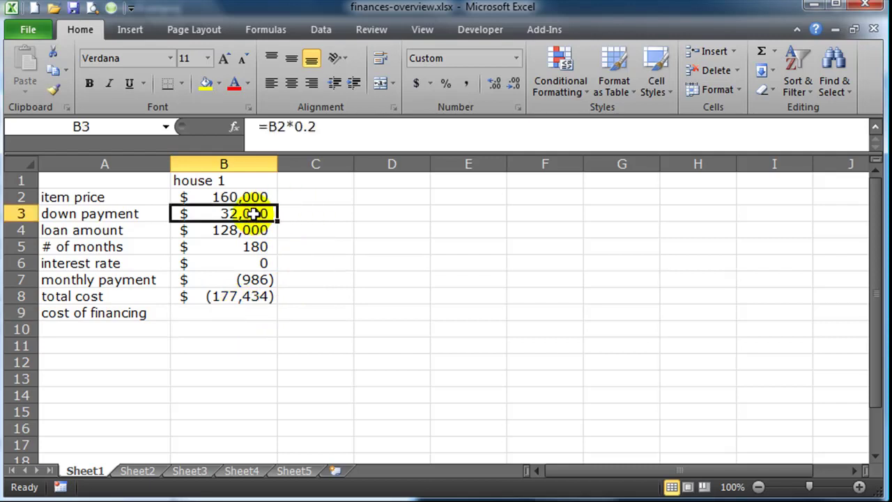
pyautogui.click(238, 319)
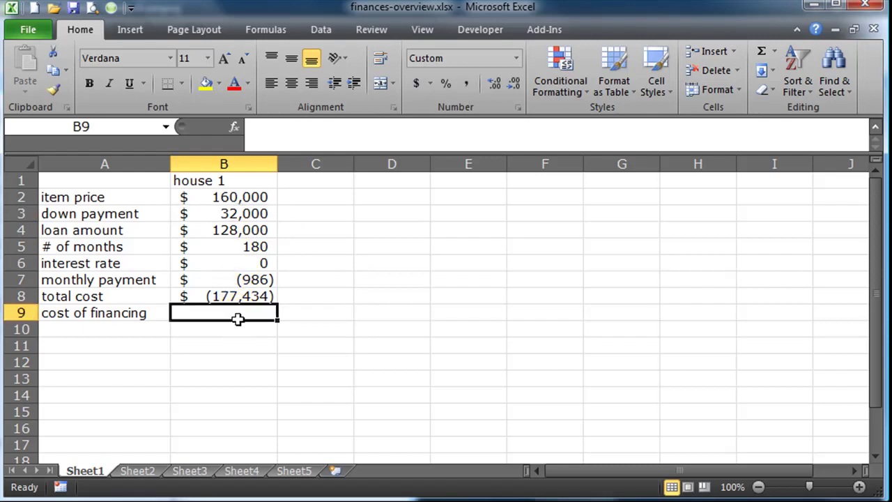
pyautogui.click(243, 296)
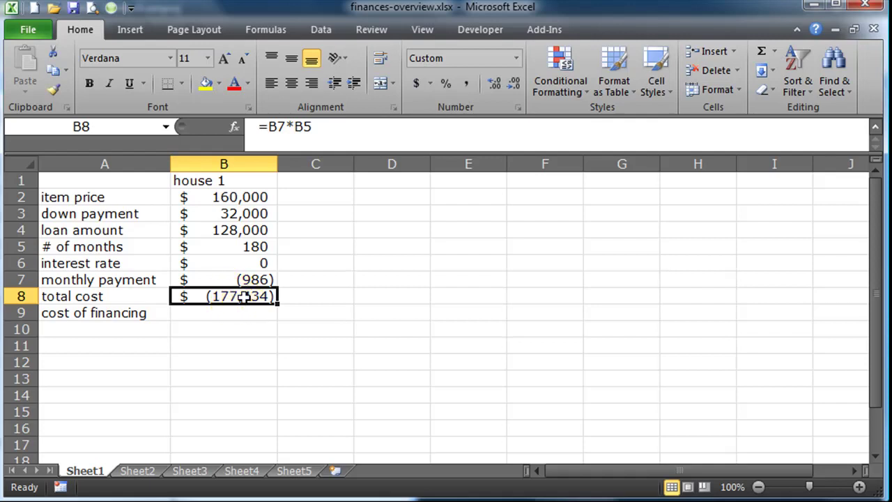
pyautogui.doubleClick(241, 298)
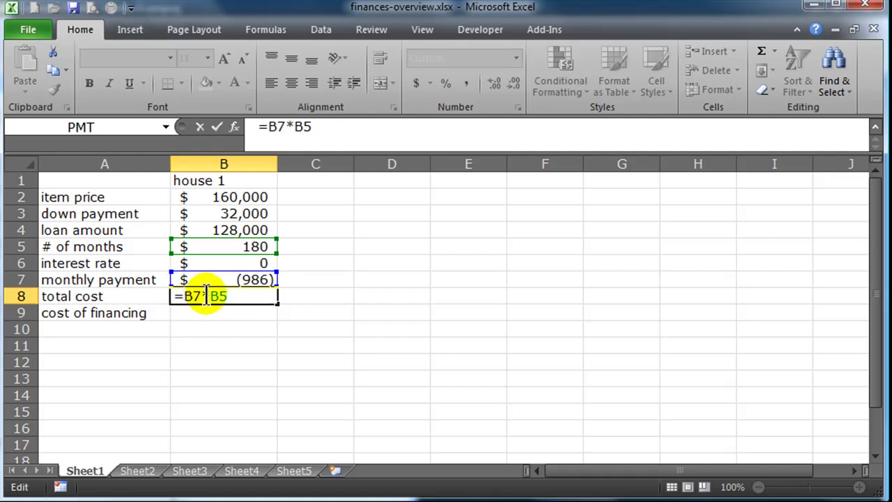
pyautogui.click(184, 296)
pyautogui.write('(')
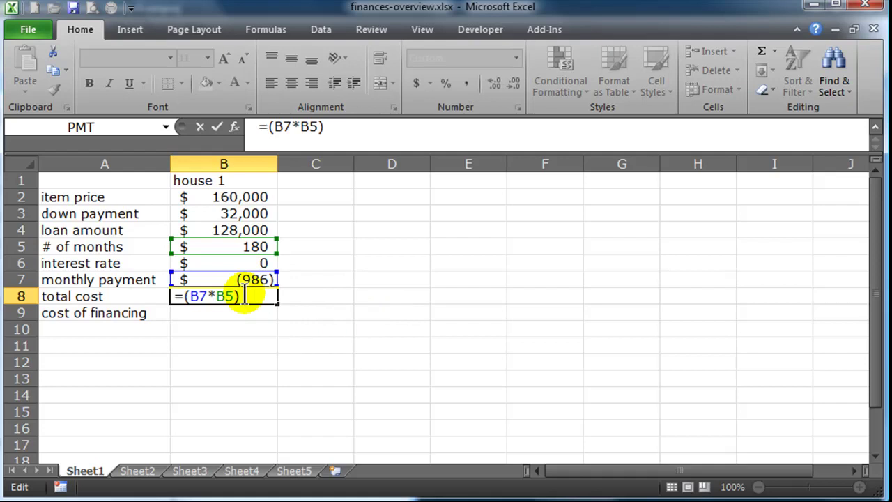
pyautogui.click(289, 297)
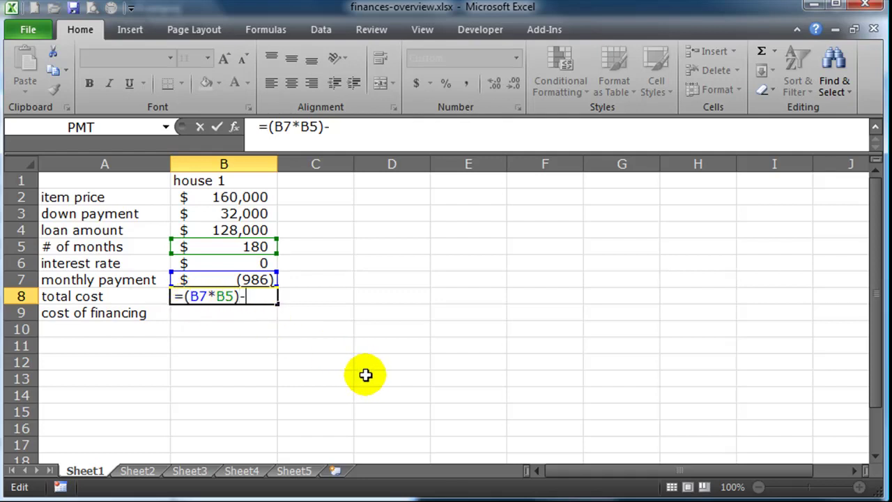
pyautogui.click(230, 215)
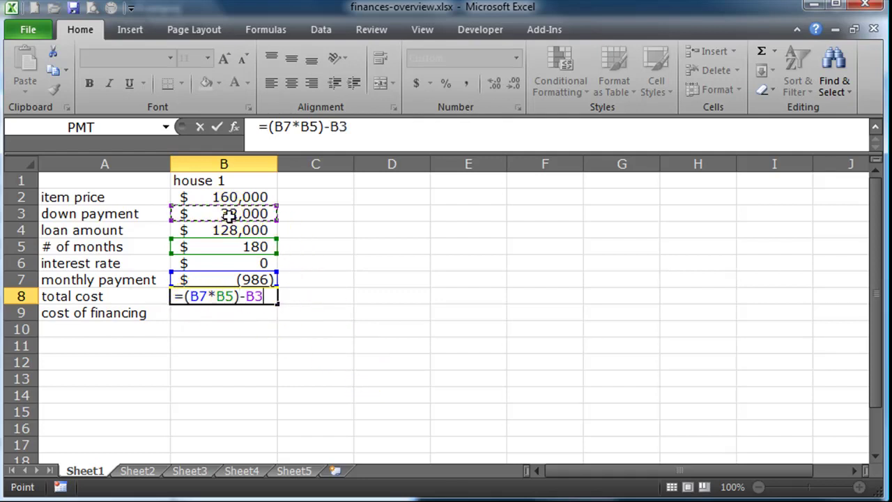
pyautogui.press('Return')
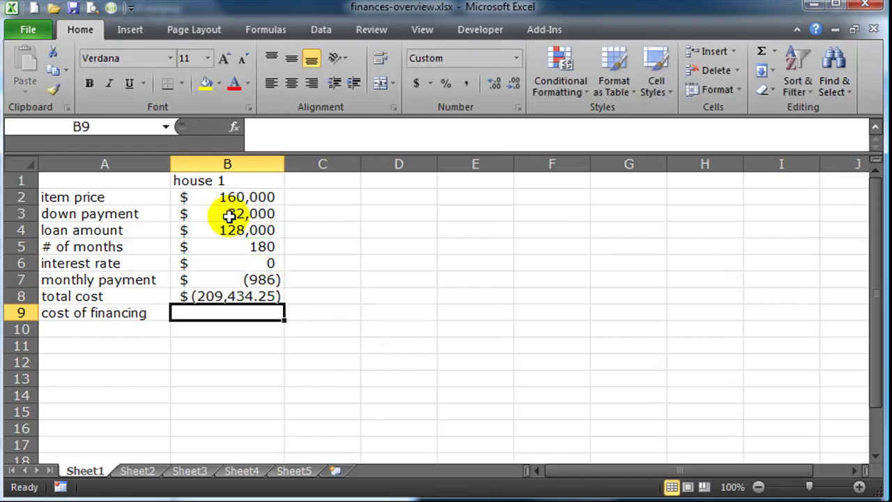
# Rewrite the total cost formula in B8 as =(B7*B5)+(-B3)
pyautogui.doubleClick(216, 296)
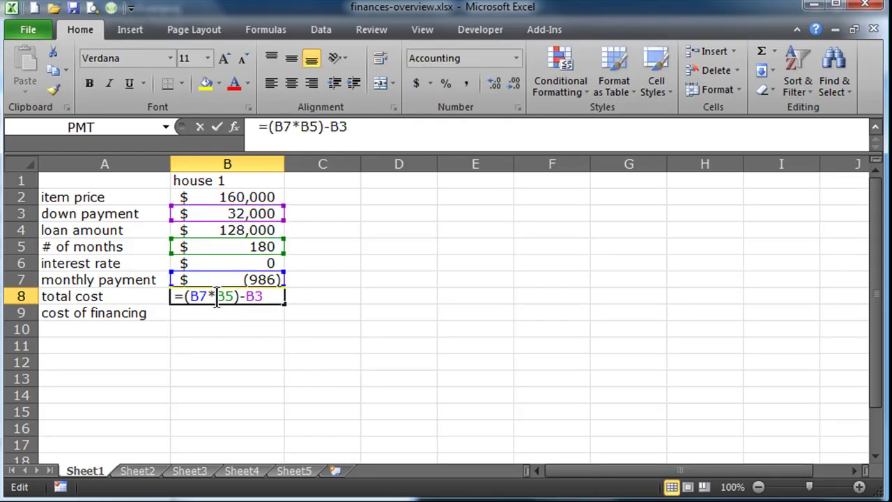
pyautogui.click(269, 303)
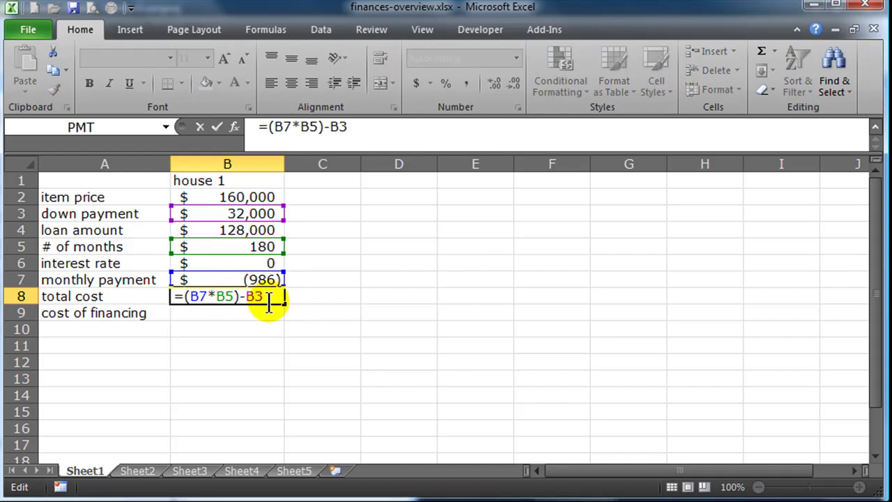
pyautogui.write('+(-B3')
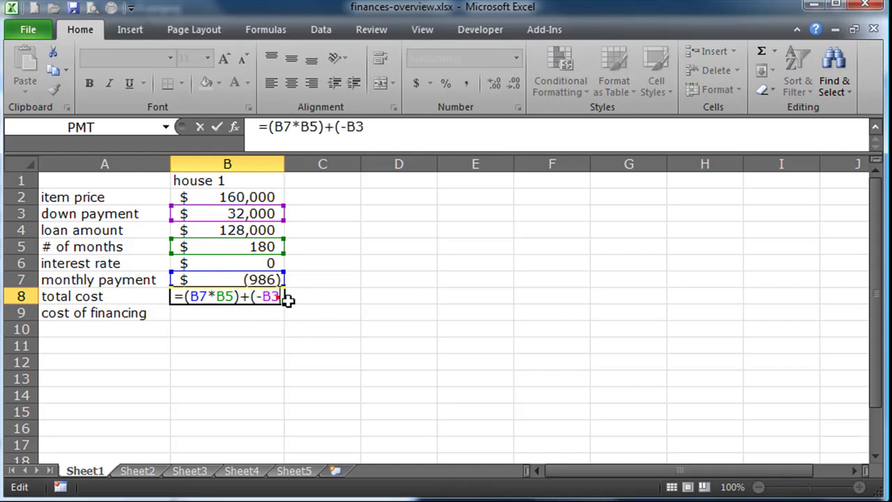
pyautogui.write(')')
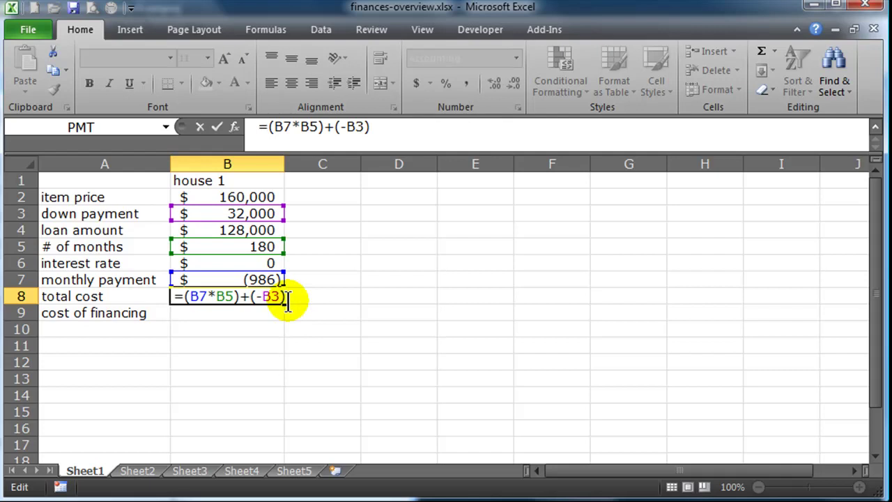
pyautogui.press('Return')
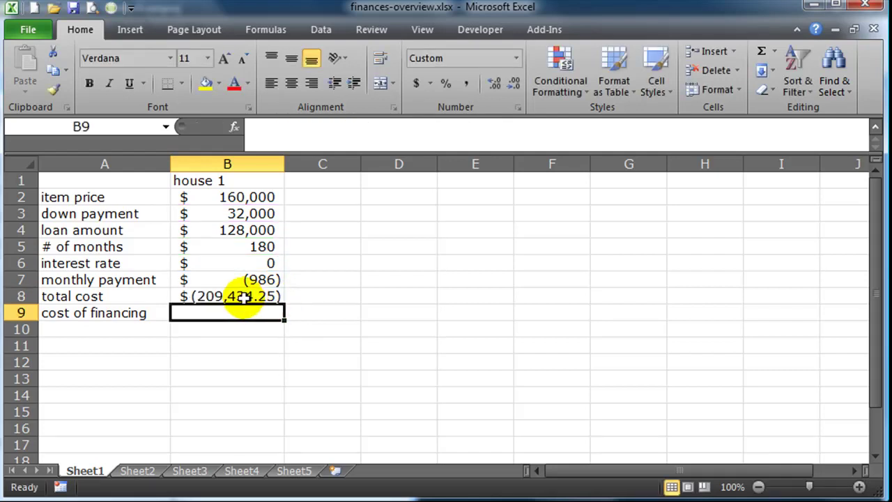
# Examine the payment product and the negative down payment term within the total cost formula in B8
pyautogui.doubleClick(242, 297)
pyautogui.click(285, 296)
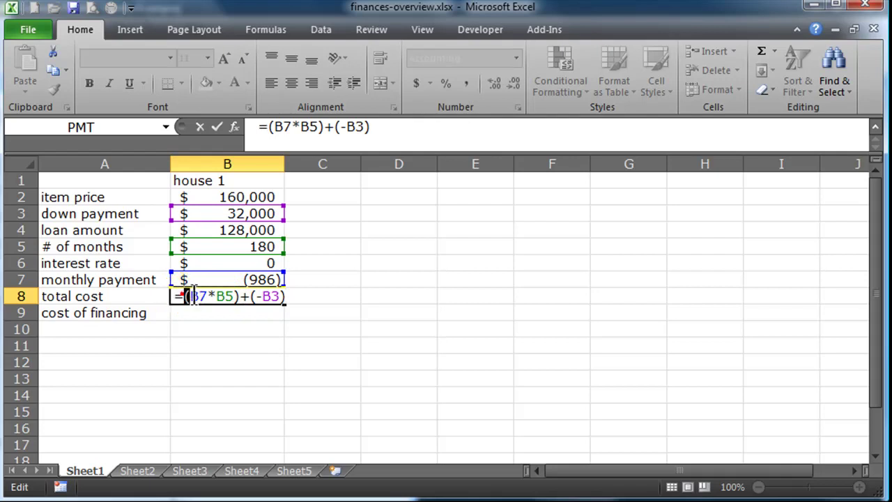
pyautogui.moveTo(182, 296); pyautogui.dragTo(241, 293)
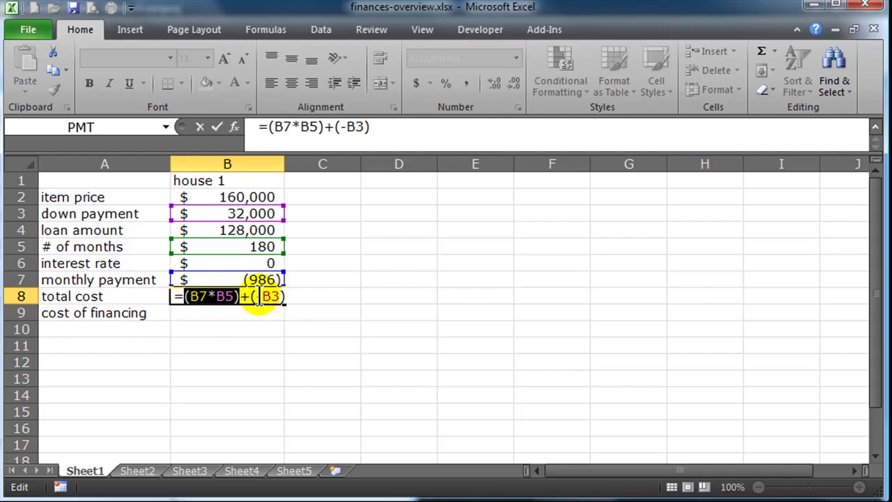
pyautogui.moveTo(257, 296); pyautogui.dragTo(280, 296)
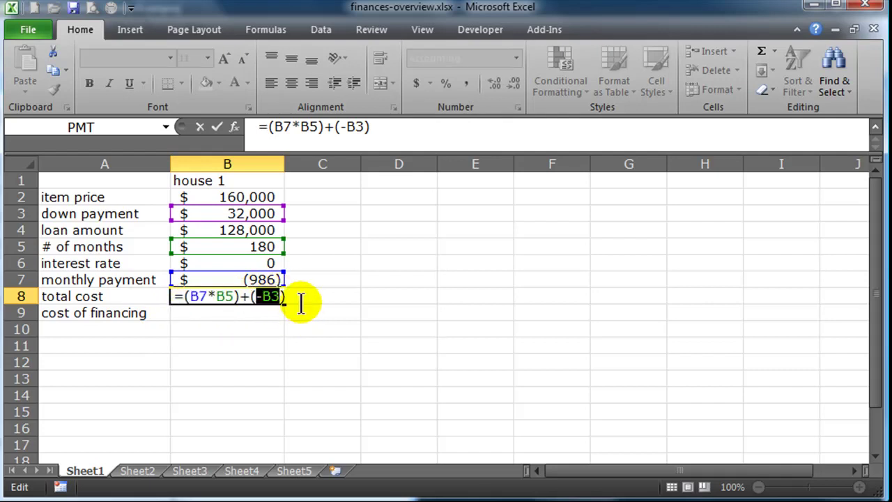
pyautogui.click(289, 296)
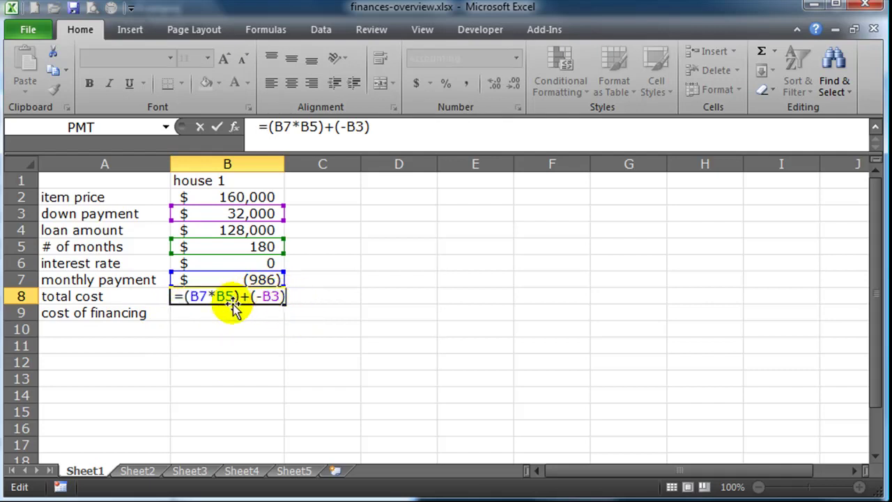
pyautogui.press('Return')
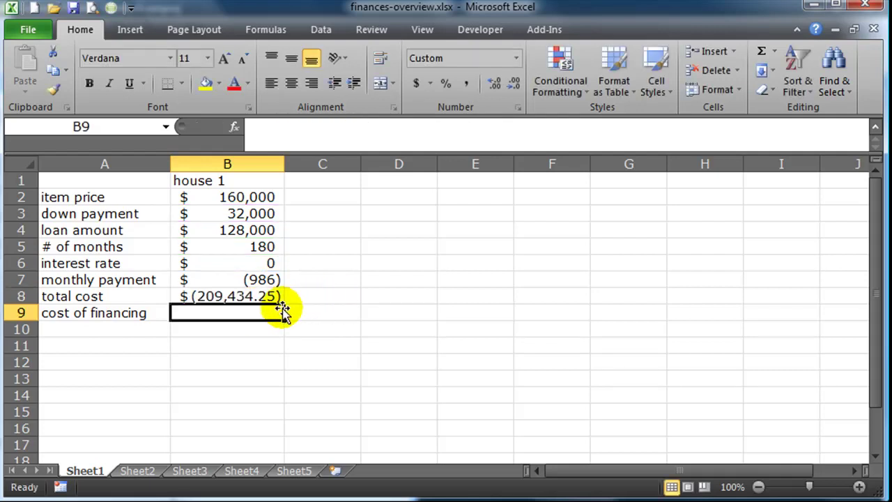
# Compare the total cost in B8 with the item price in B2 to plan the cost of financing calculation
pyautogui.click(241, 329)
pyautogui.click(230, 312)
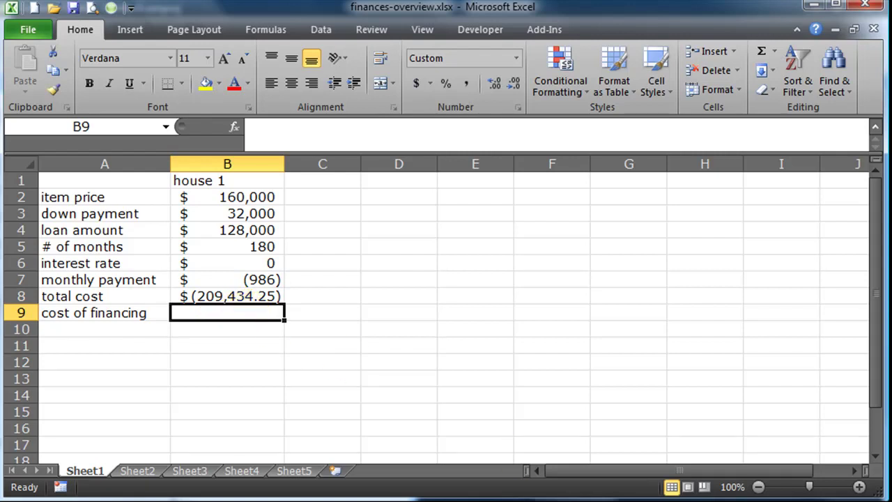
pyautogui.click(209, 323)
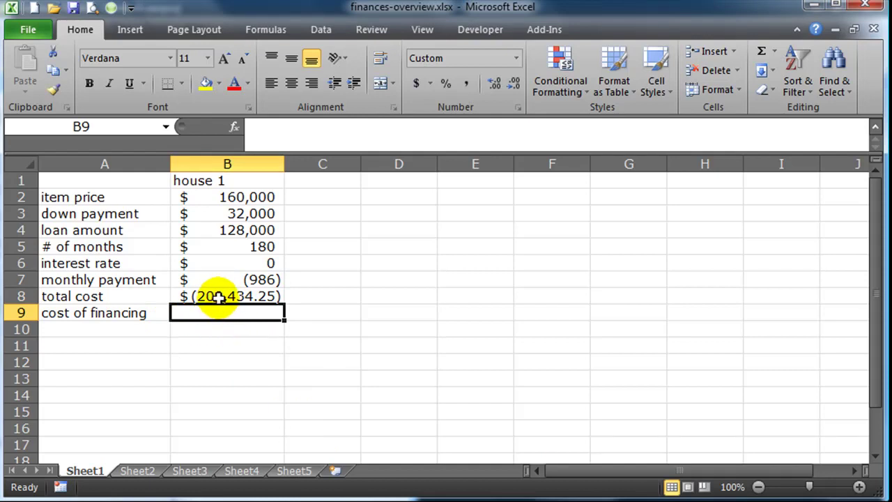
pyautogui.click(244, 197)
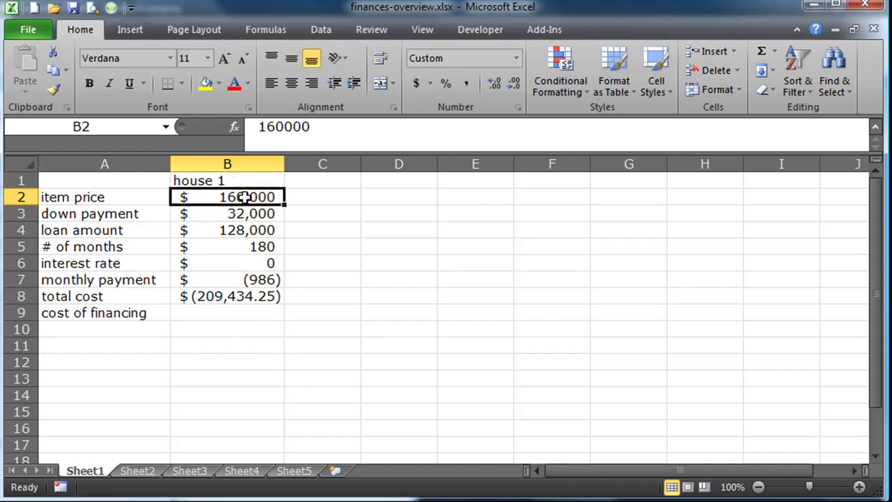
pyautogui.click(231, 316)
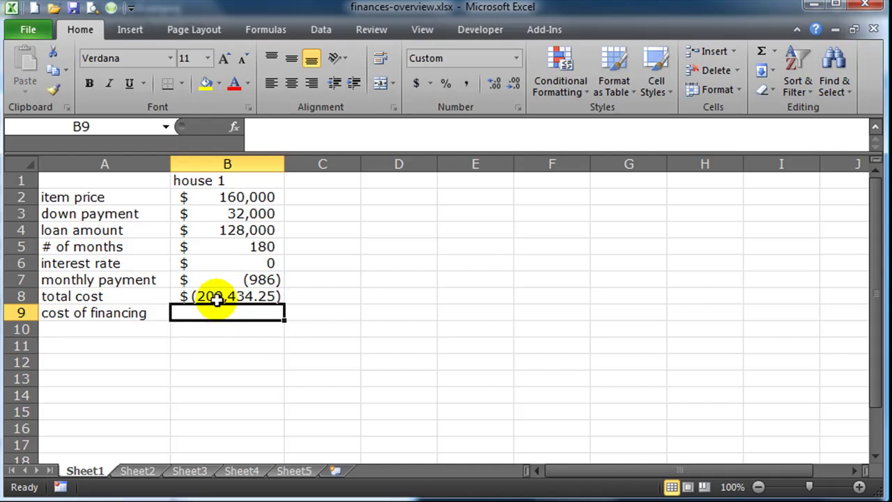
pyautogui.click(230, 294)
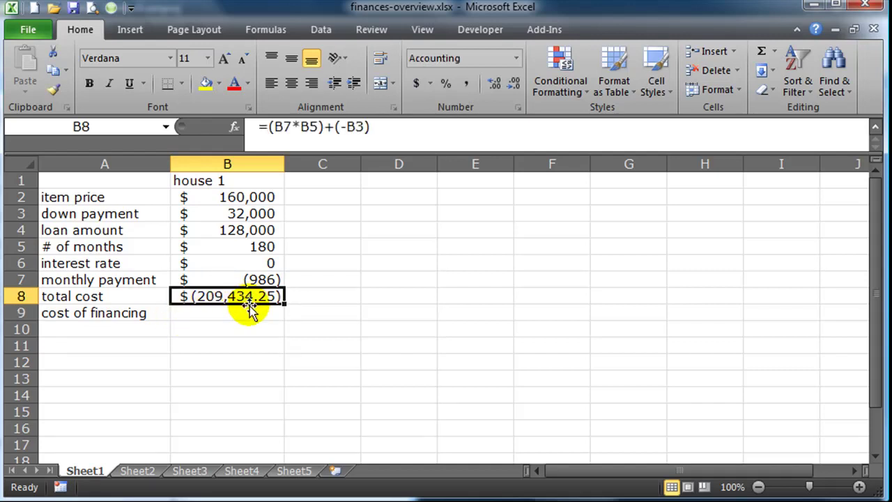
pyautogui.click(265, 197)
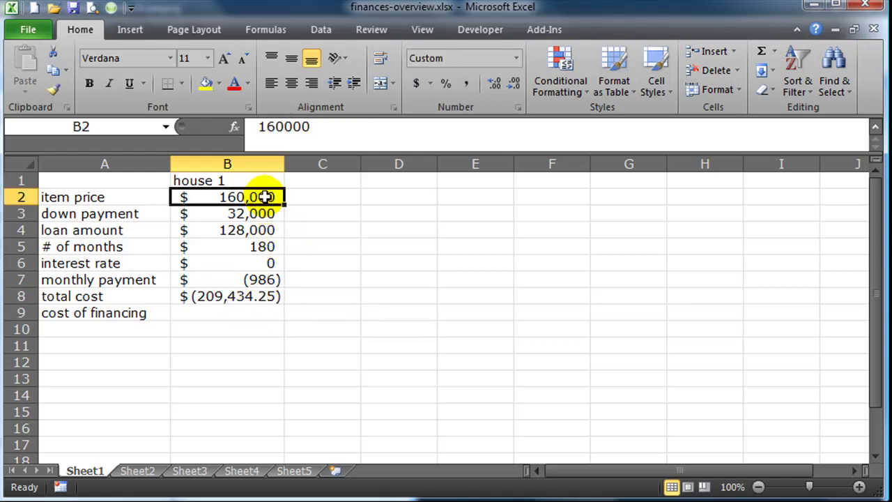
pyautogui.click(239, 362)
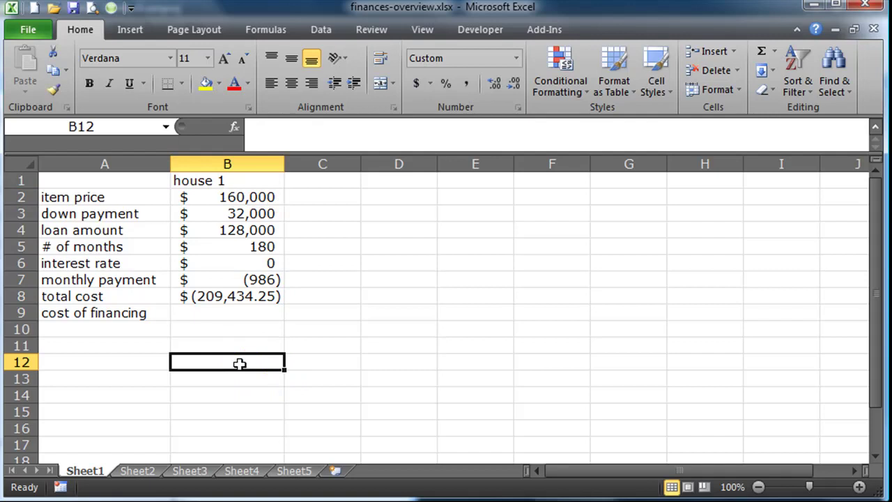
# Enter the formula =abs(B8)-B2 in B9 to subtract the item price from the absolute total cost
pyautogui.click(223, 314)
pyautogui.click(224, 314)
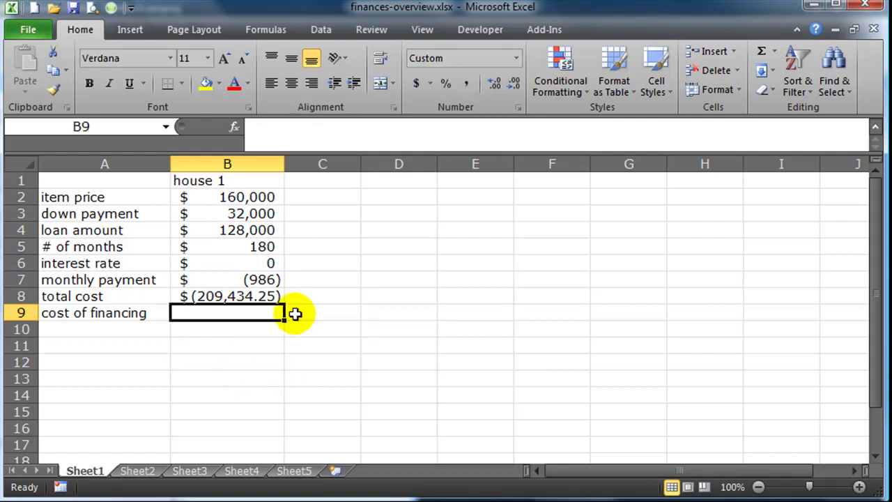
pyautogui.write('=abs(')
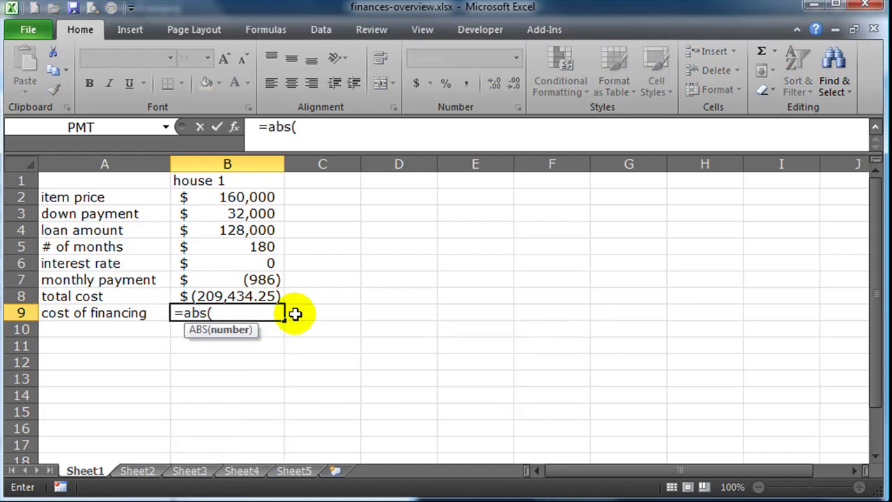
pyautogui.click(262, 295)
pyautogui.write(')-')
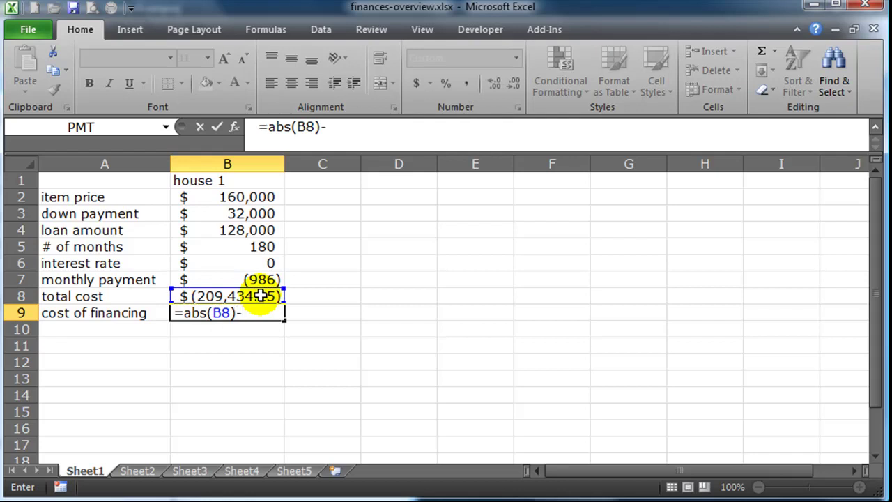
pyautogui.click(244, 197)
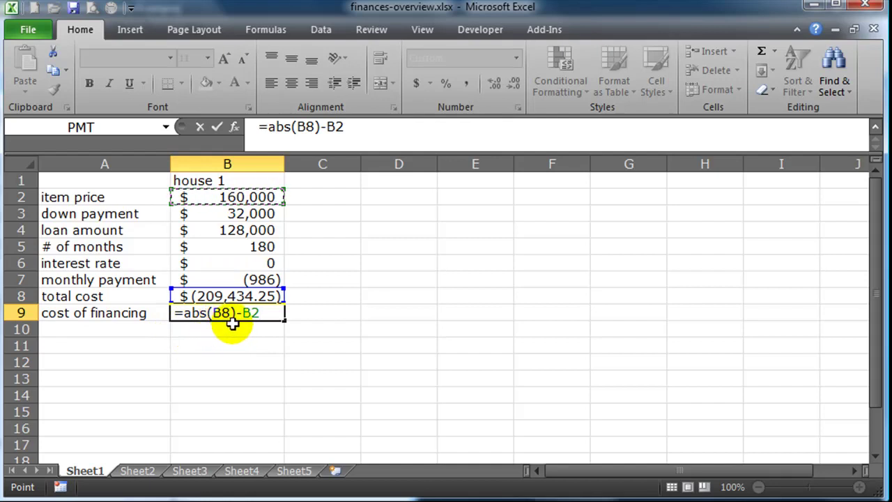
pyautogui.press('Return')
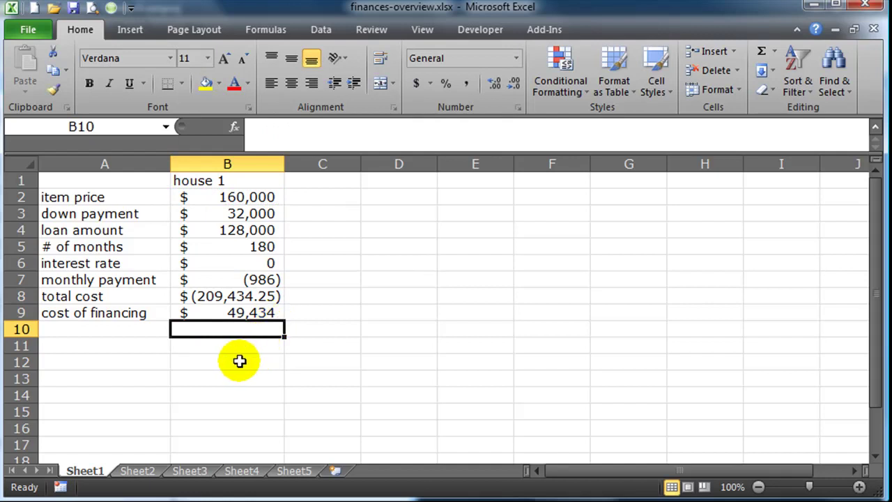
# Reduce the total cost in B8 to no decimal places
pyautogui.click(237, 296)
pyautogui.click(515, 85)
pyautogui.click(516, 85)
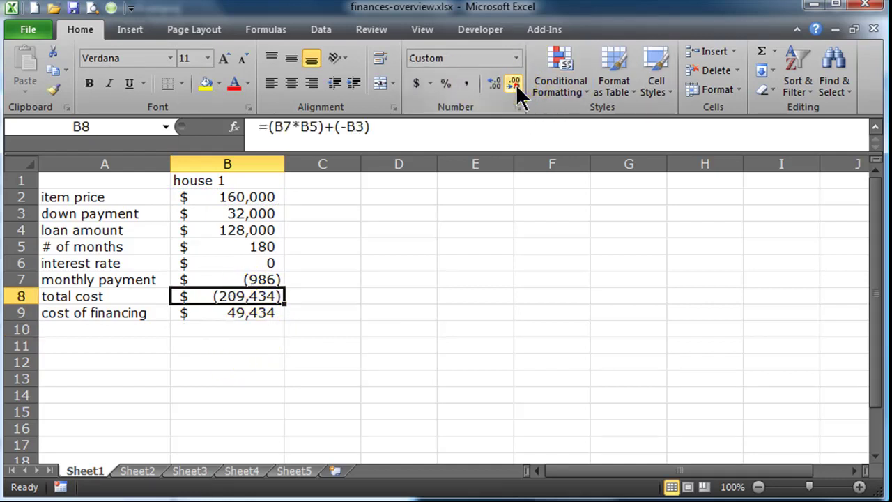
pyautogui.click(267, 386)
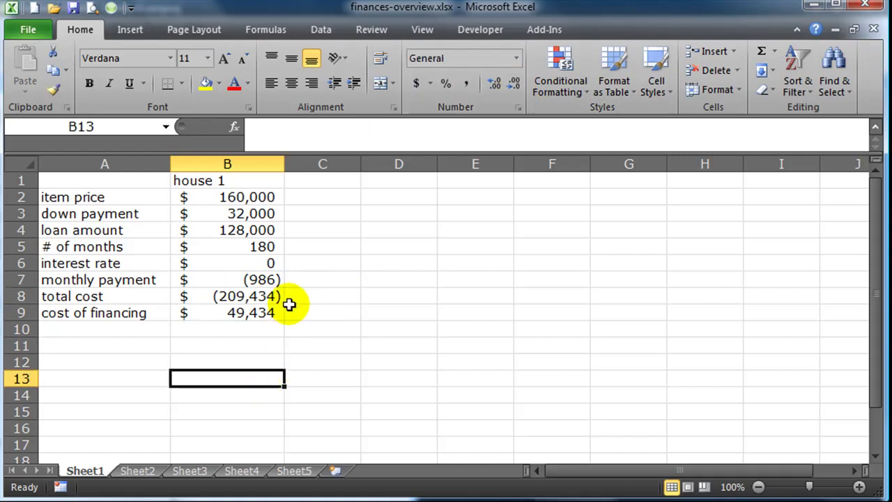
# Right-align the house 1 heading in B1 and make it bold
pyautogui.click(216, 181)
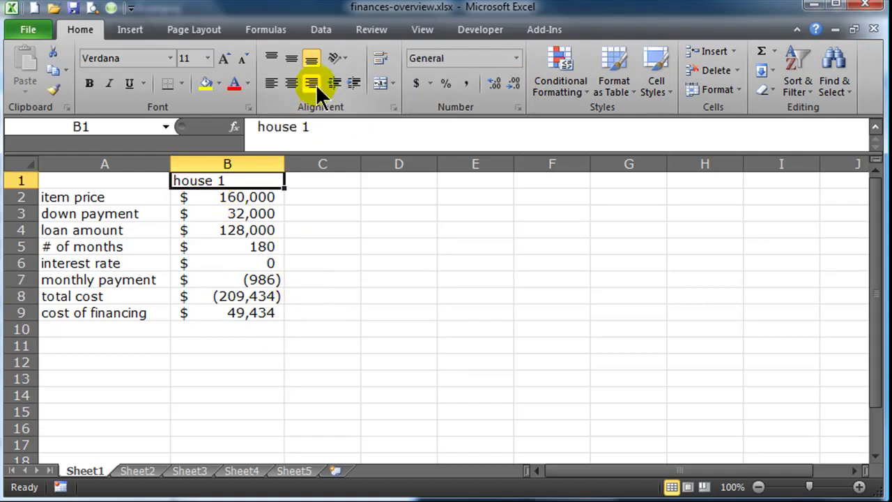
pyautogui.click(313, 84)
pyautogui.click(304, 285)
pyautogui.click(250, 180)
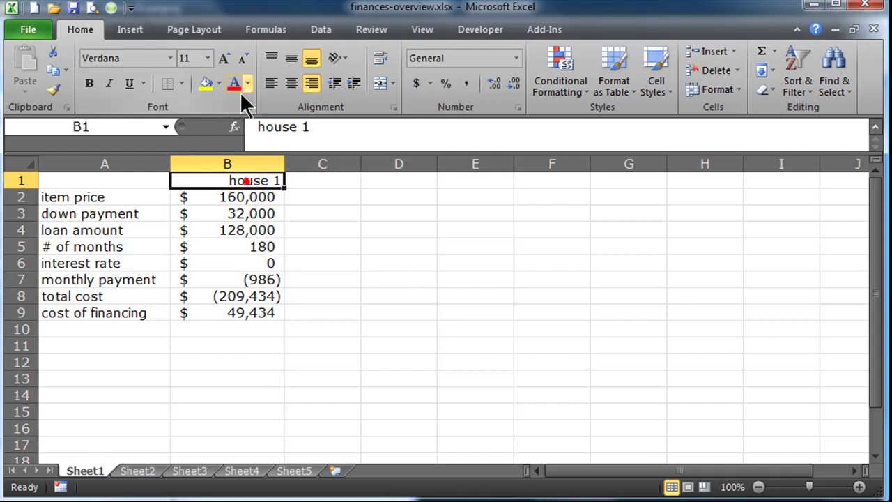
pyautogui.click(89, 83)
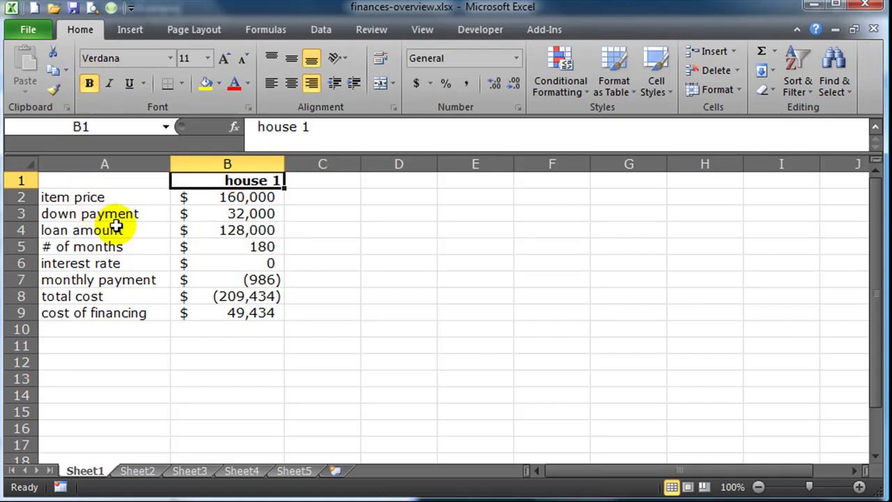
pyautogui.click(418, 357)
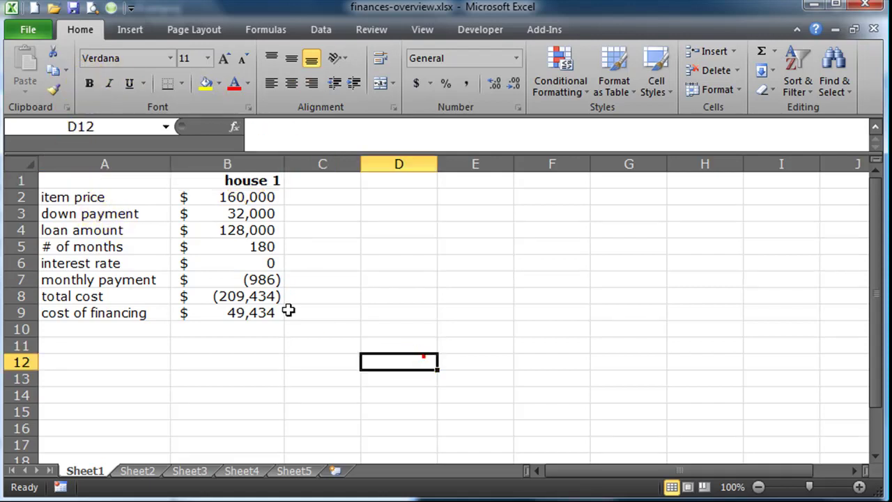
pyautogui.click(249, 199)
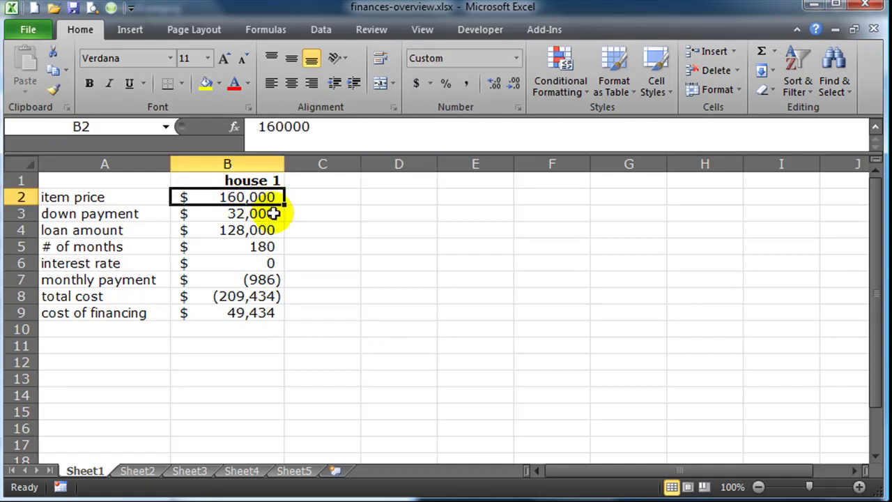
pyautogui.click(273, 215)
pyautogui.click(271, 230)
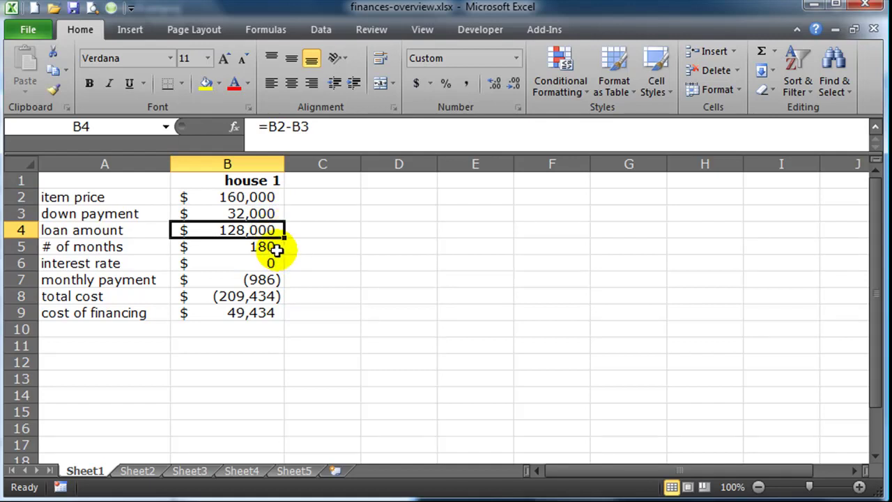
pyautogui.click(279, 248)
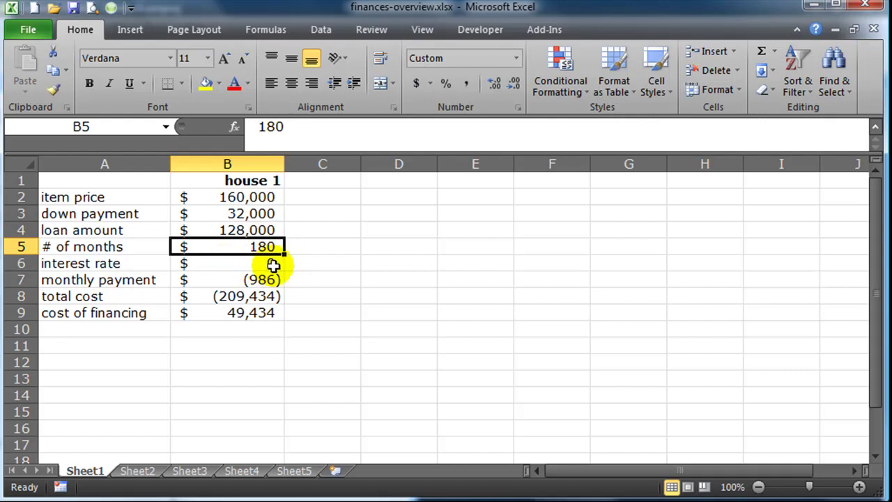
# Format the interest rate in B6 as a percentage with one decimal place
pyautogui.click(234, 264)
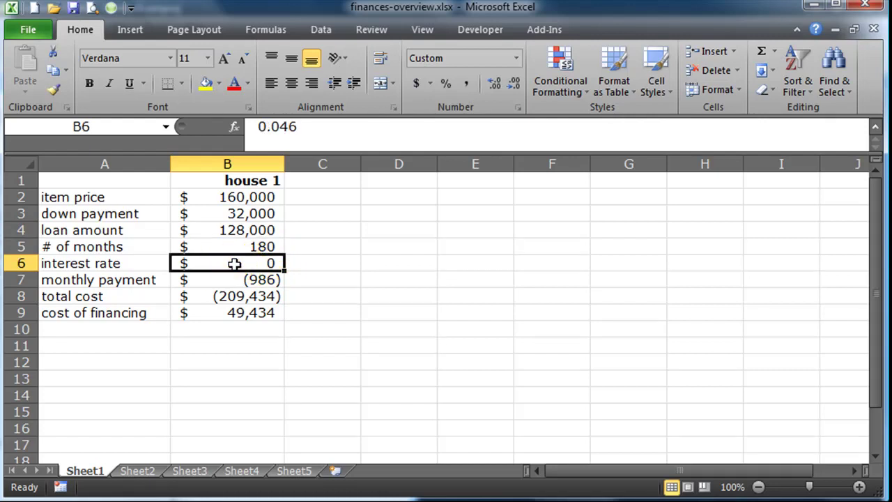
pyautogui.click(447, 85)
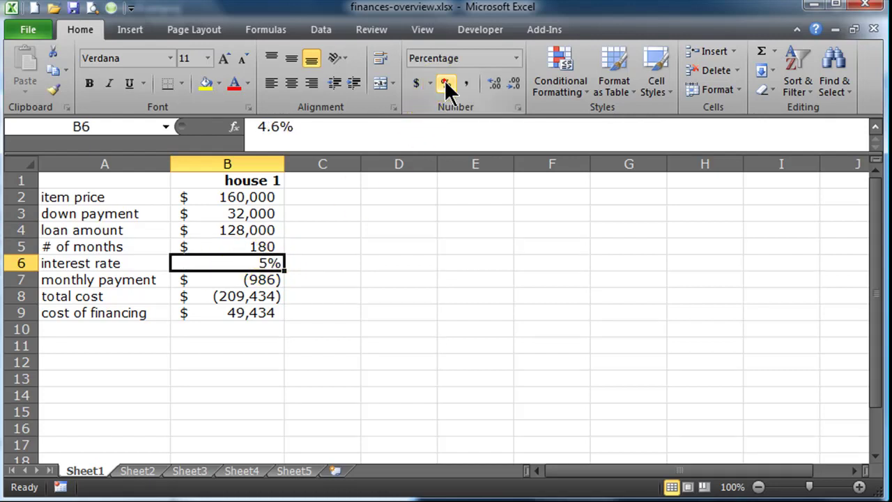
pyautogui.click(495, 85)
pyautogui.click(495, 85)
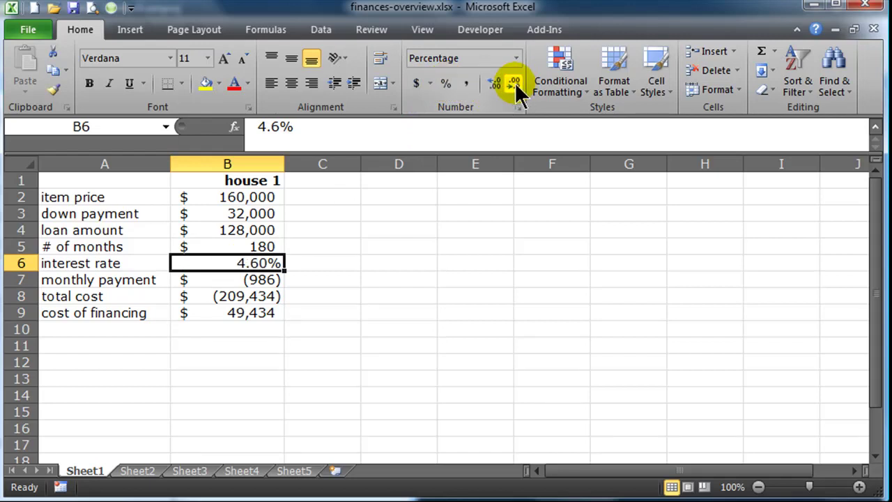
pyautogui.click(515, 86)
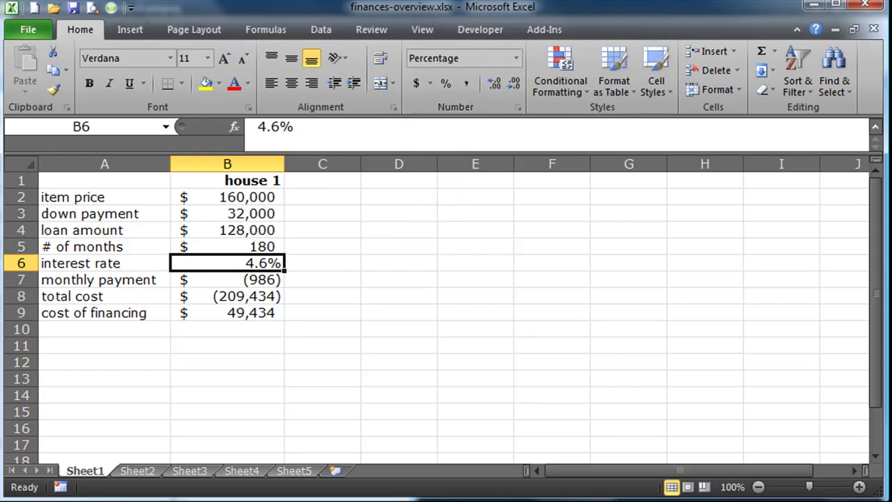
# Review the house 1 values and formulas in B5:B9, from the number of months to the cost of financing
pyautogui.click(265, 263)
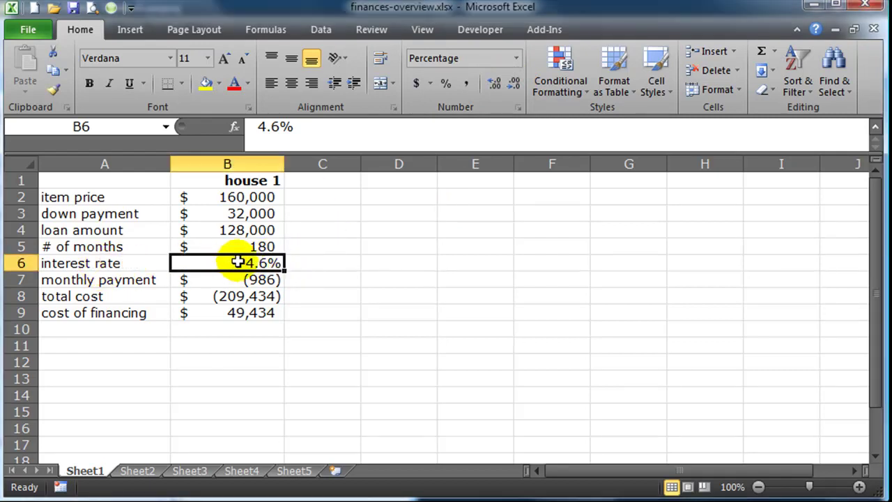
pyautogui.click(241, 280)
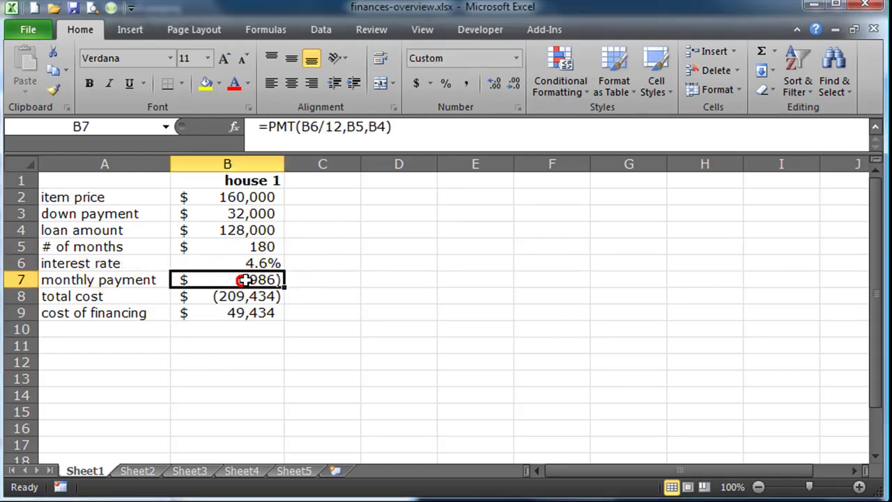
pyautogui.click(263, 246)
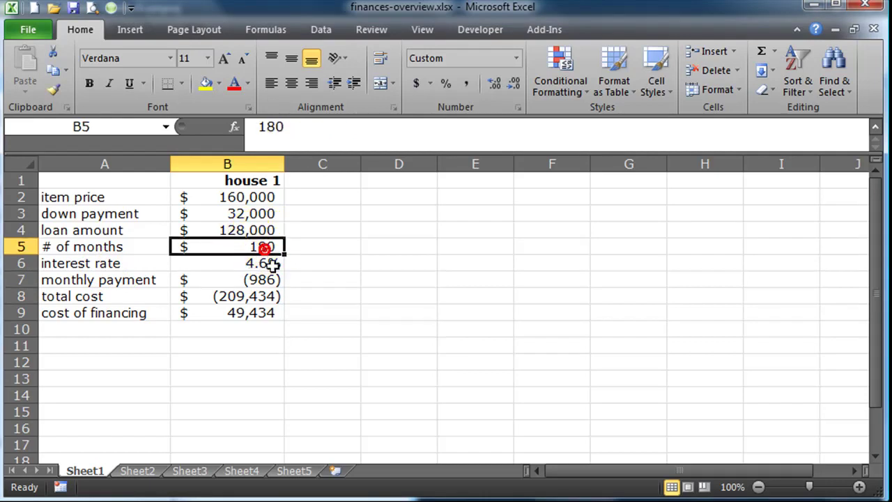
pyautogui.click(269, 264)
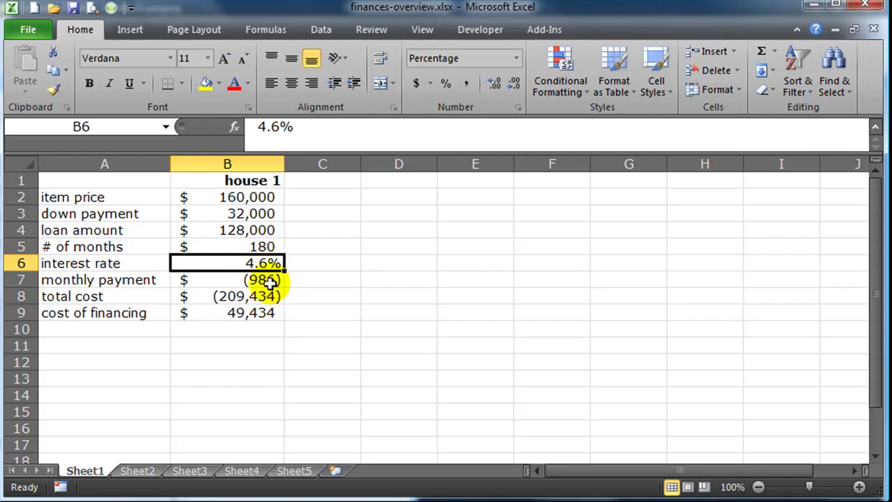
pyautogui.click(272, 280)
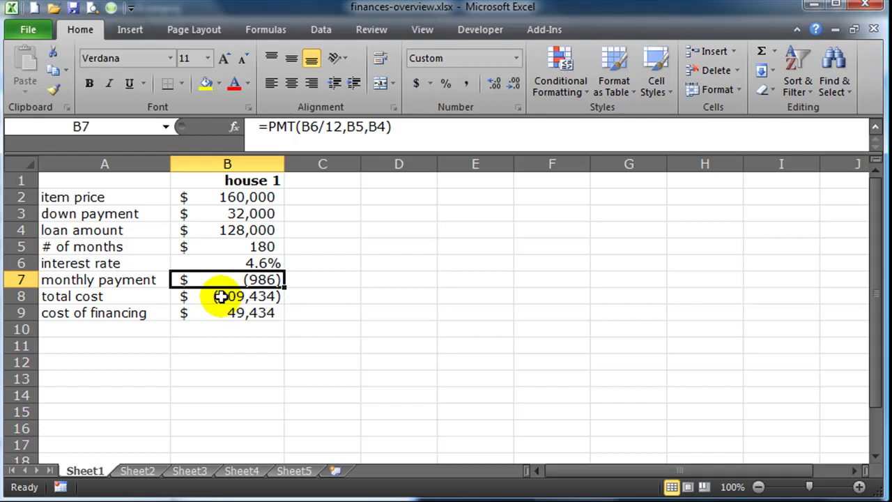
pyautogui.click(271, 297)
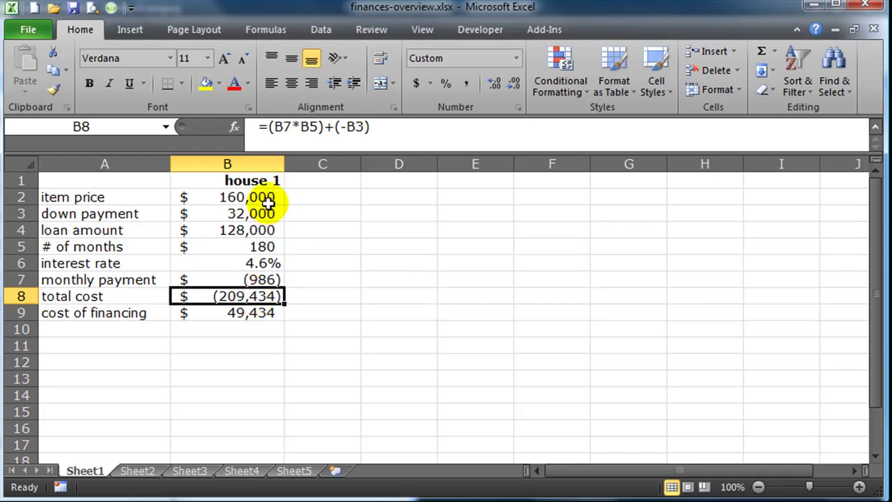
pyautogui.click(252, 314)
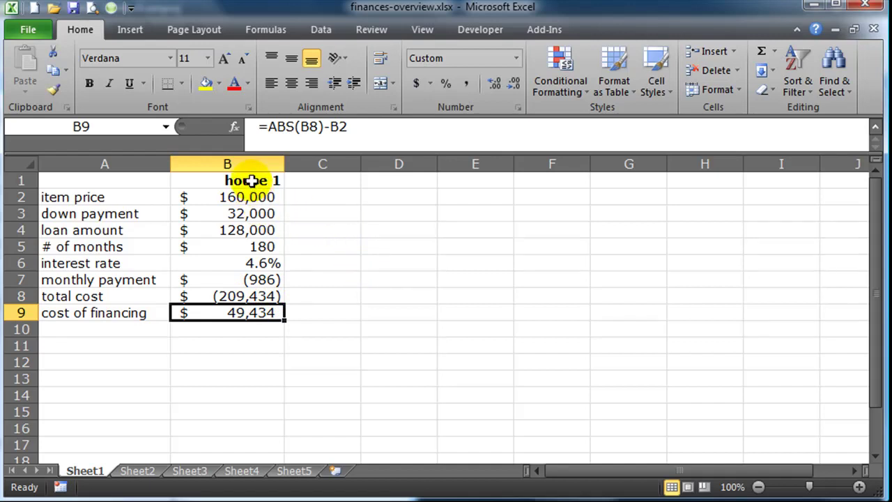
# Fill the house 1 block B1:B9 across to column E and widen columns B through E to an equal width
pyautogui.moveTo(251, 181); pyautogui.dragTo(503, 317)
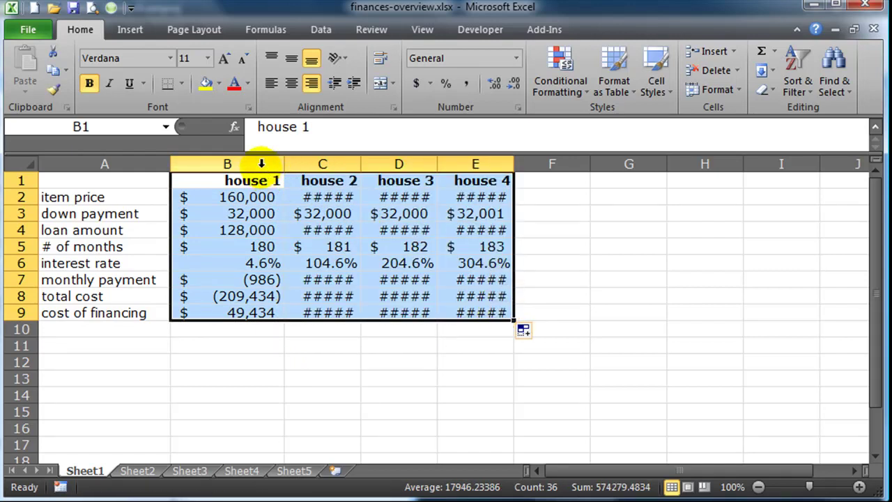
pyautogui.hotkey('ctrl', 'space')
pyautogui.moveTo(439, 163); pyautogui.dragTo(458, 163)
pyautogui.doubleClick(458, 163)
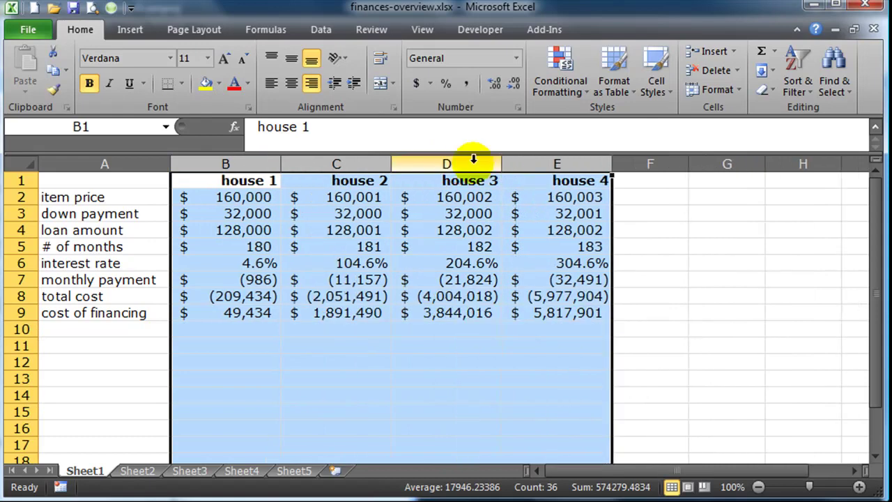
pyautogui.click(474, 160)
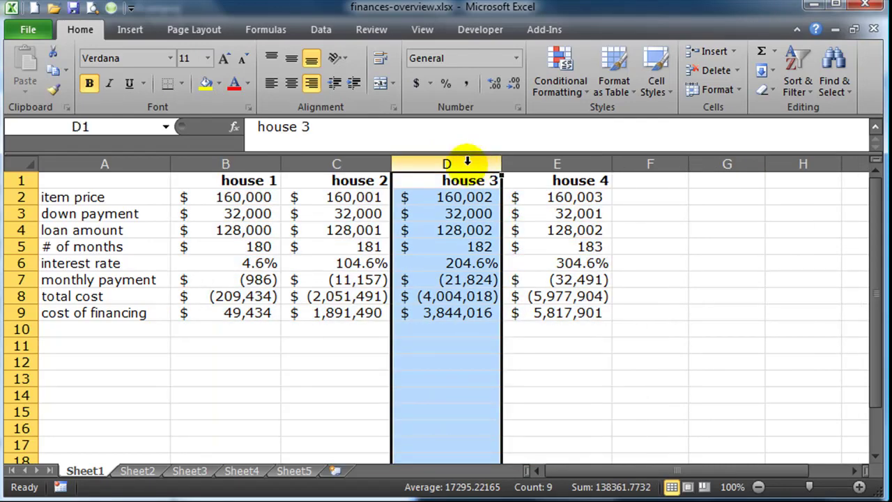
pyautogui.moveTo(235, 166); pyautogui.dragTo(557, 163)
pyautogui.moveTo(496, 163); pyautogui.dragTo(508, 161)
pyautogui.click(446, 392)
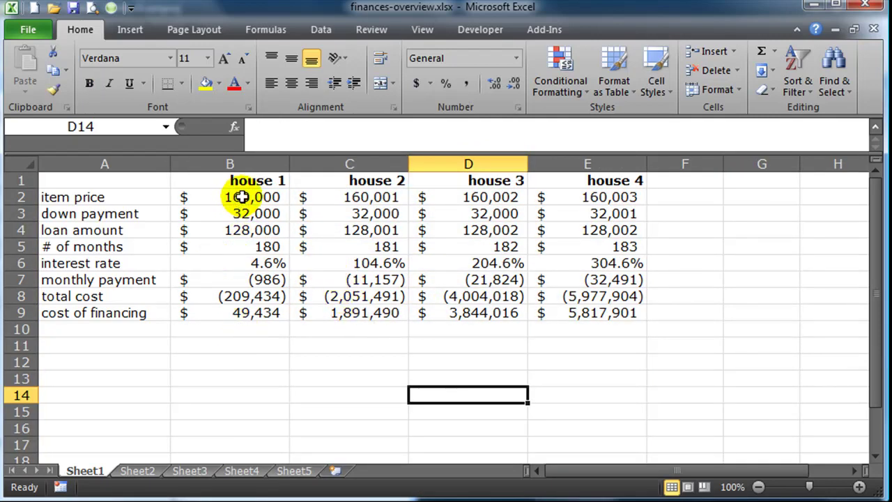
# Set the house 2 item price in C2 to 200,000
pyautogui.click(383, 199)
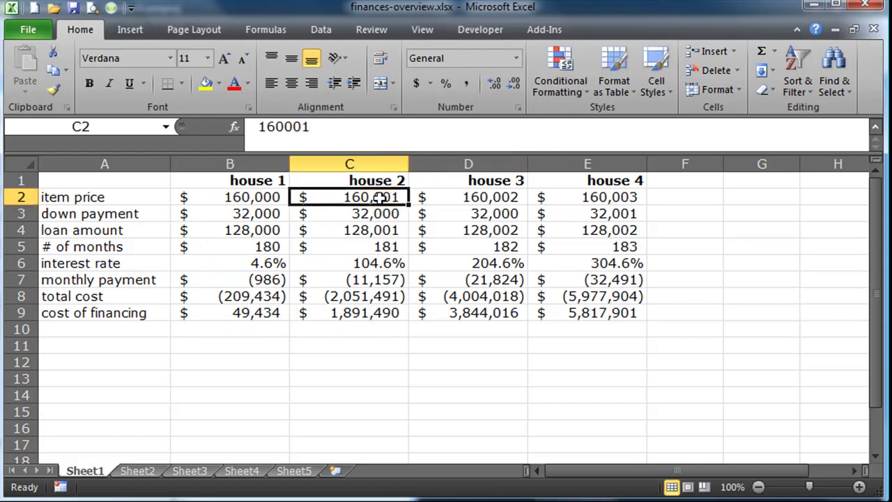
pyautogui.write('200')
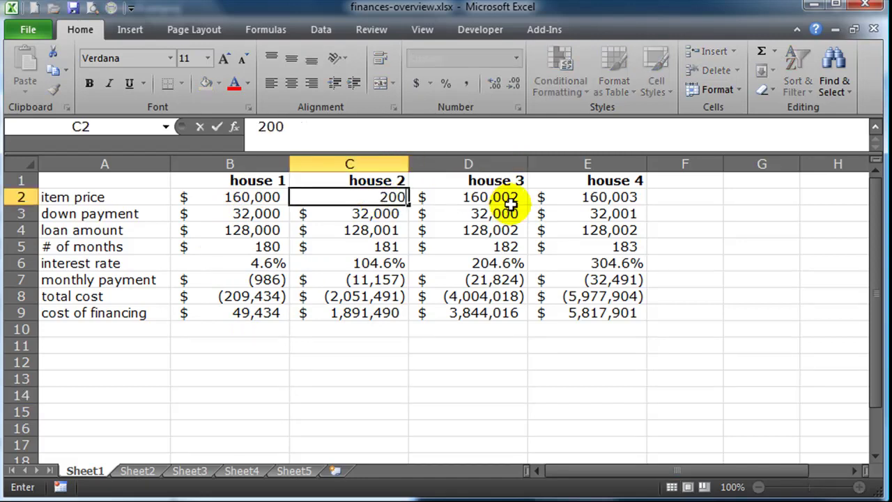
pyautogui.write(',0000')
pyautogui.press('Return')
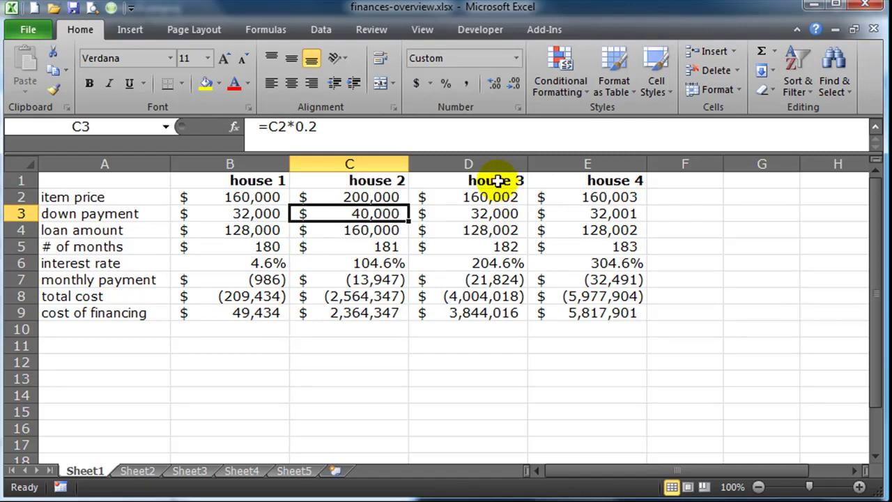
# Rename the headings in D1 and E1 to car 1 and car 2
pyautogui.click(496, 182)
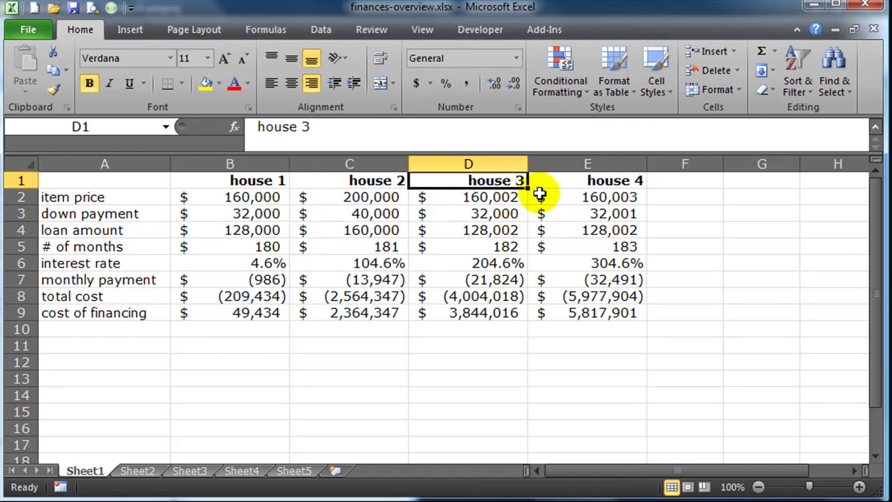
pyautogui.write('car 1')
pyautogui.press('Tab')
pyautogui.write('car 2')
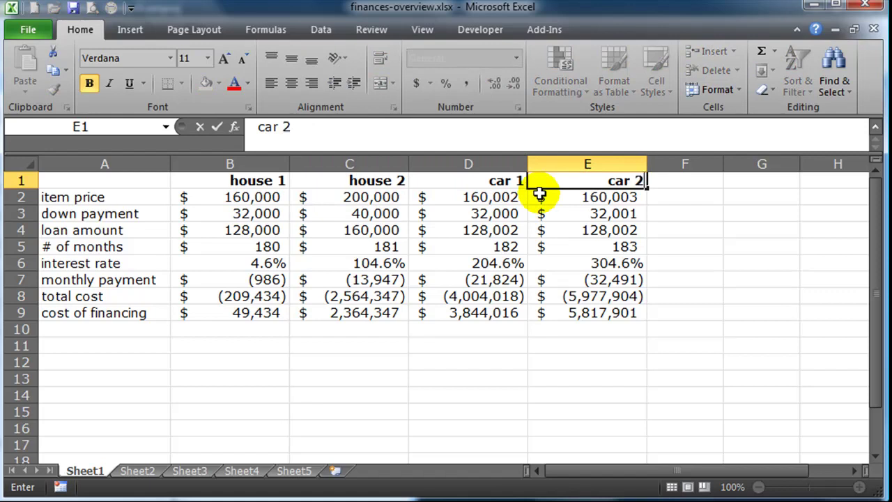
pyautogui.press('Return')
# Set the item price to 30,000 for car 1 in D2 and 15,000 for car 2 in E2
pyautogui.click(492, 231)
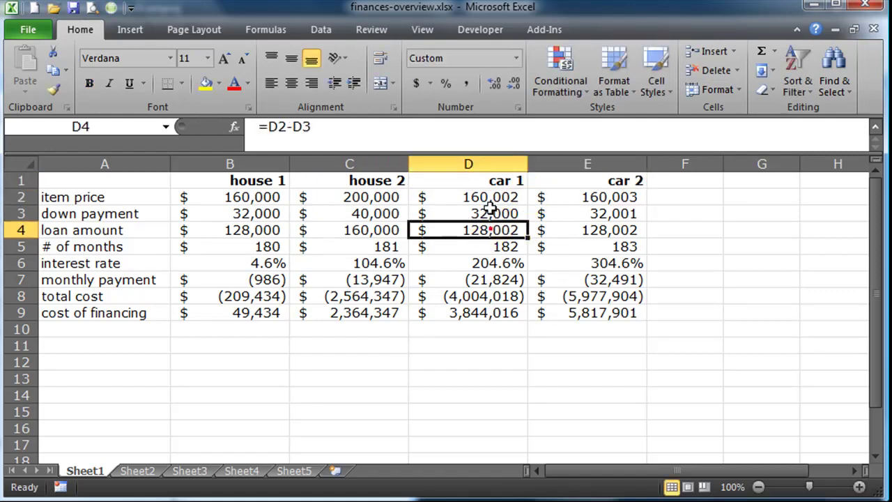
pyautogui.click(486, 198)
pyautogui.write('30000')
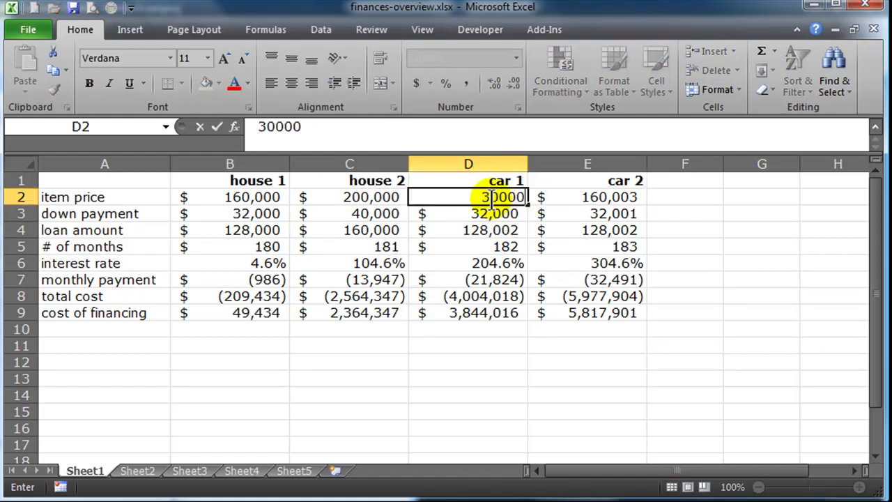
pyautogui.press('Return')
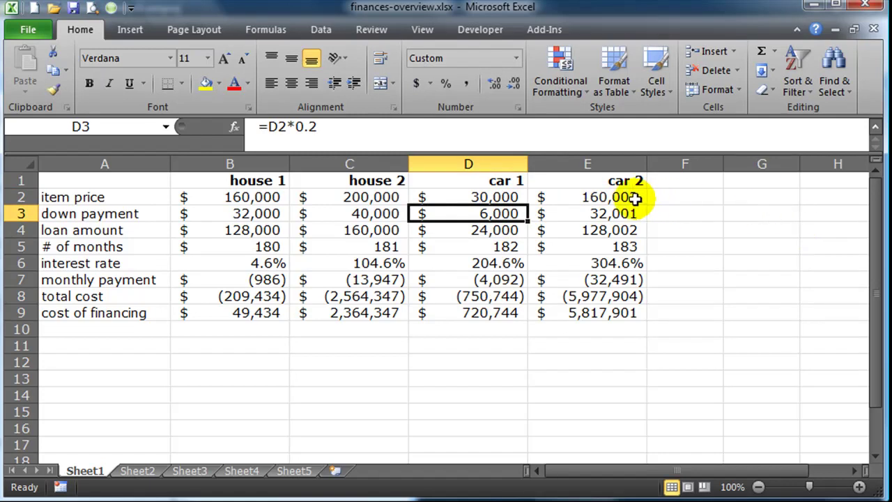
pyautogui.click(596, 198)
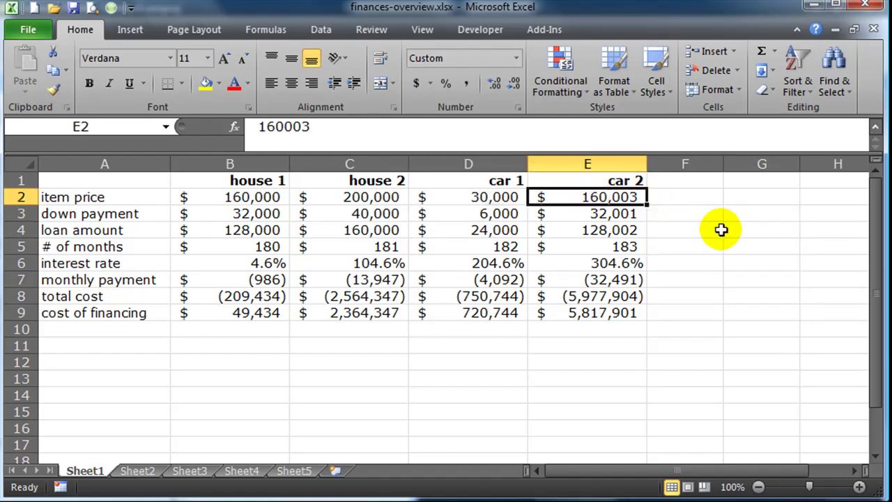
pyautogui.write('15')
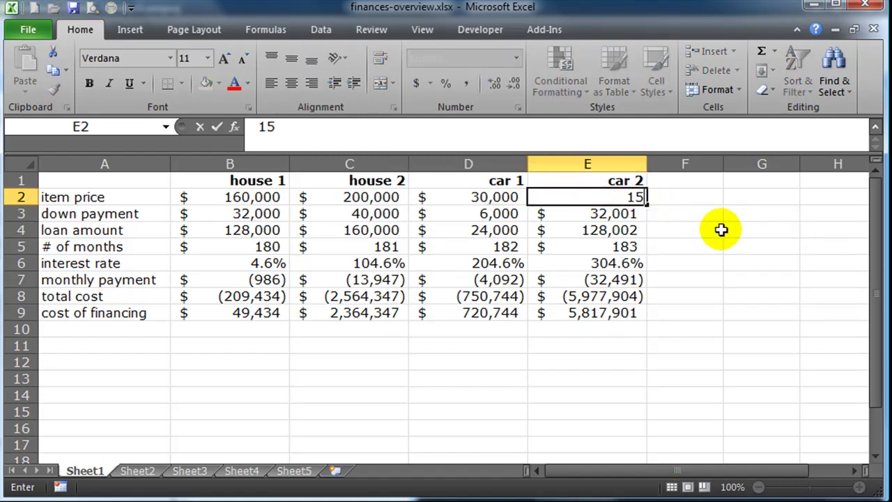
pyautogui.write(',000')
pyautogui.press('Return')
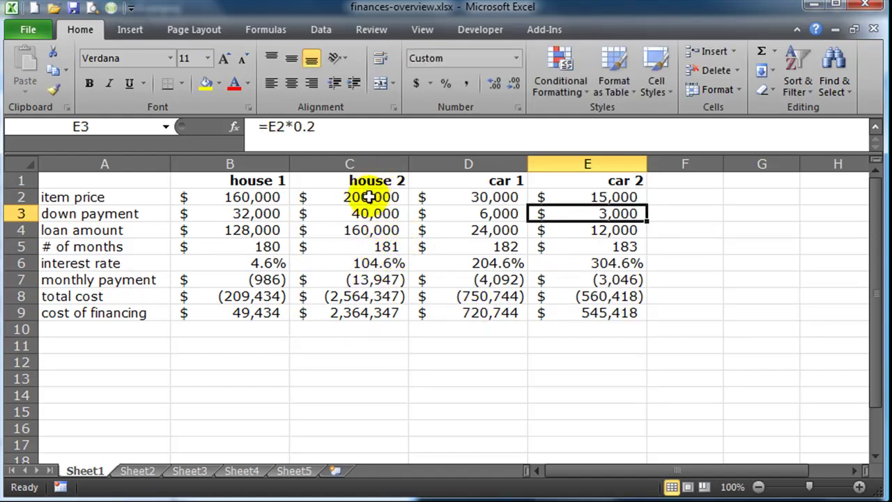
# Set the house 2 loan to 360 months in C5 with a 4.9% interest rate in C6
pyautogui.click(369, 249)
pyautogui.write('360')
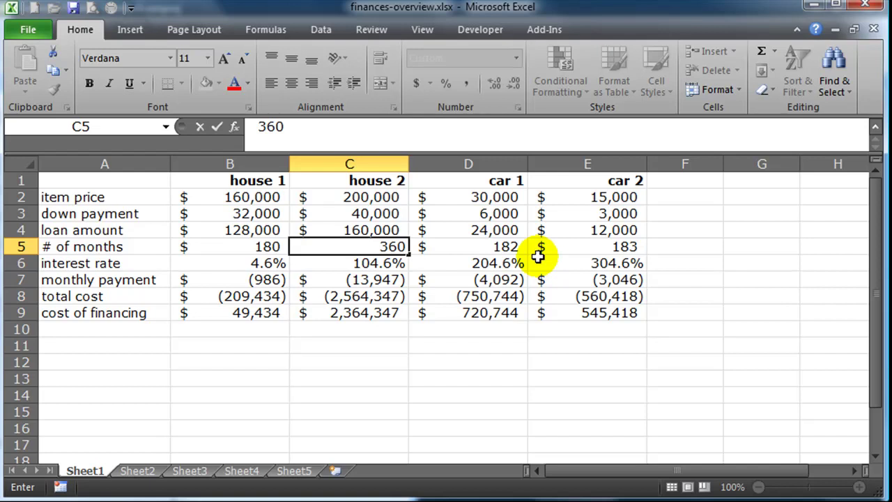
pyautogui.press('Return')
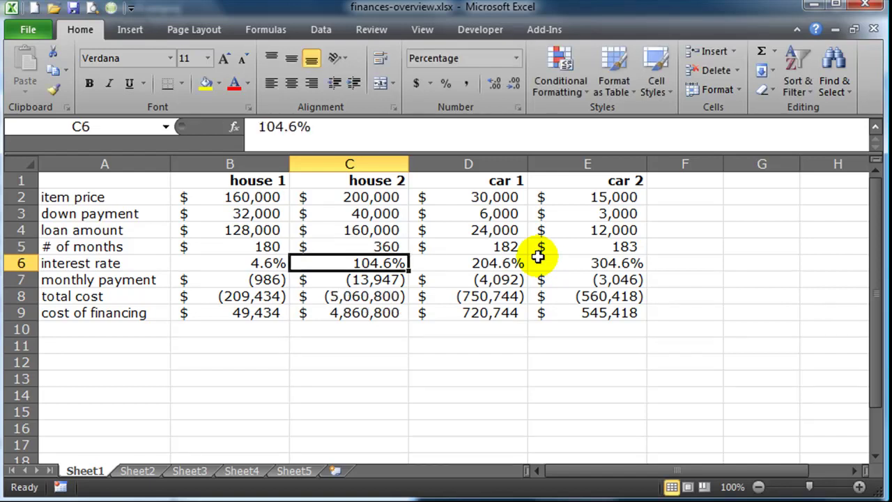
pyautogui.click(375, 294)
pyautogui.click(377, 262)
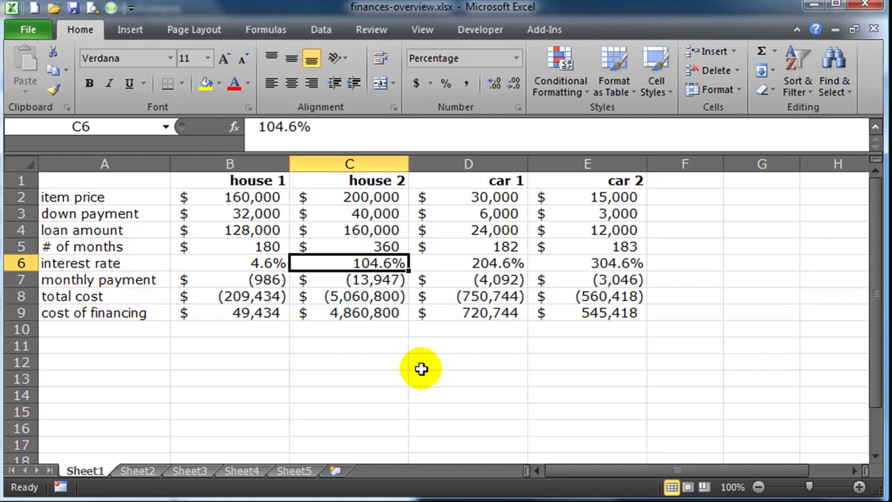
pyautogui.write('4.9')
pyautogui.press('Return')
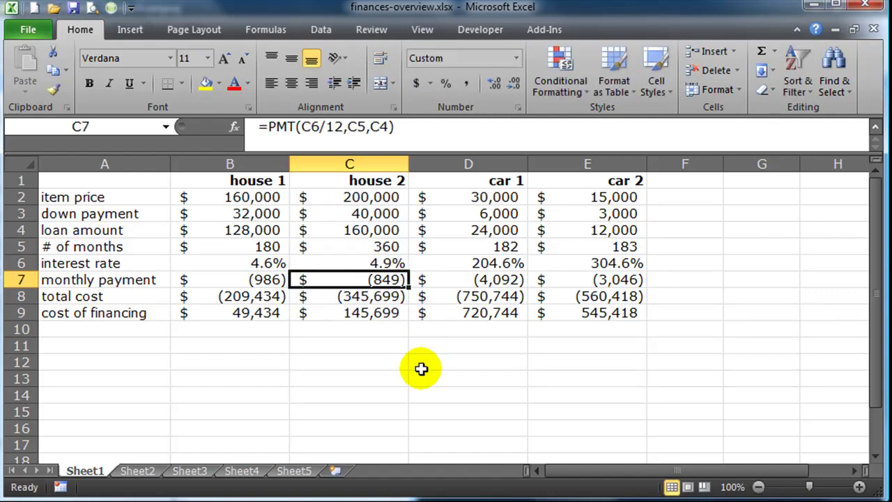
pyautogui.click(374, 348)
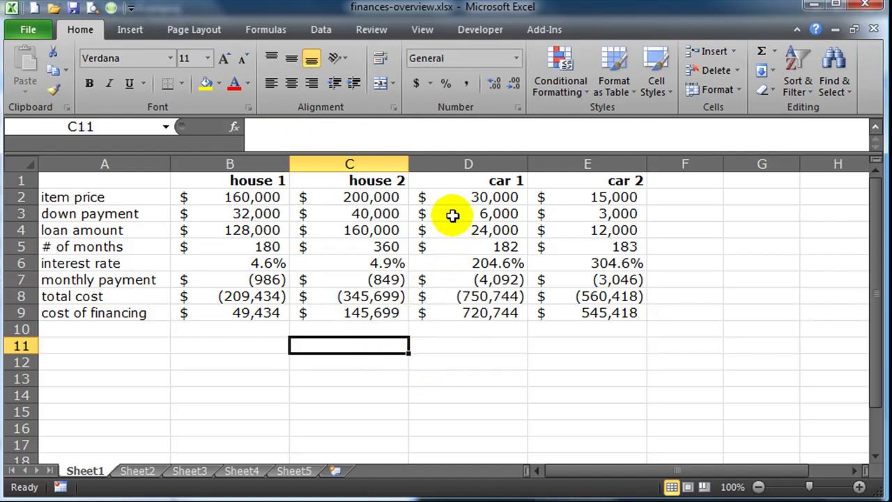
# Shade both house columns, B1:C9, with a light green fill
pyautogui.moveTo(230, 181); pyautogui.dragTo(325, 310)
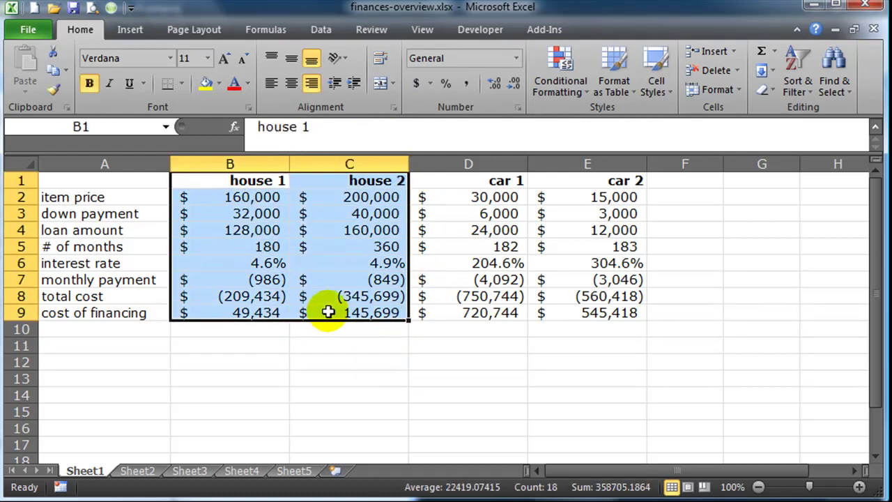
pyautogui.click(220, 83)
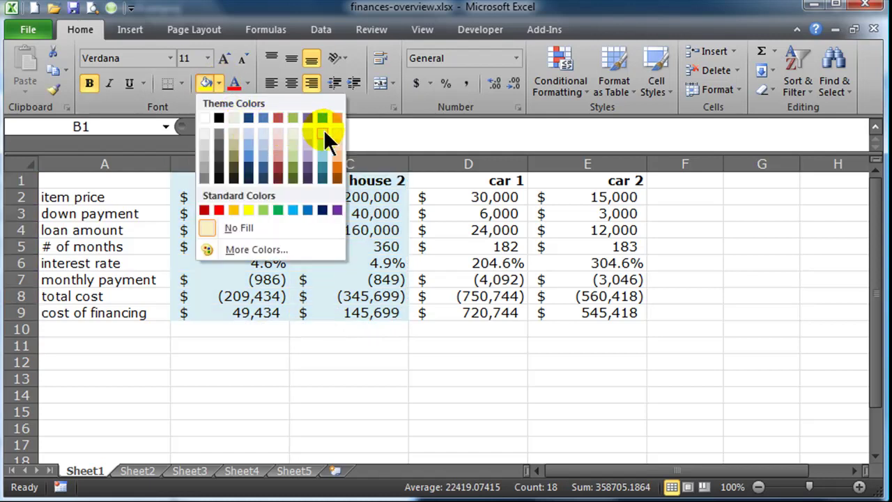
pyautogui.click(291, 135)
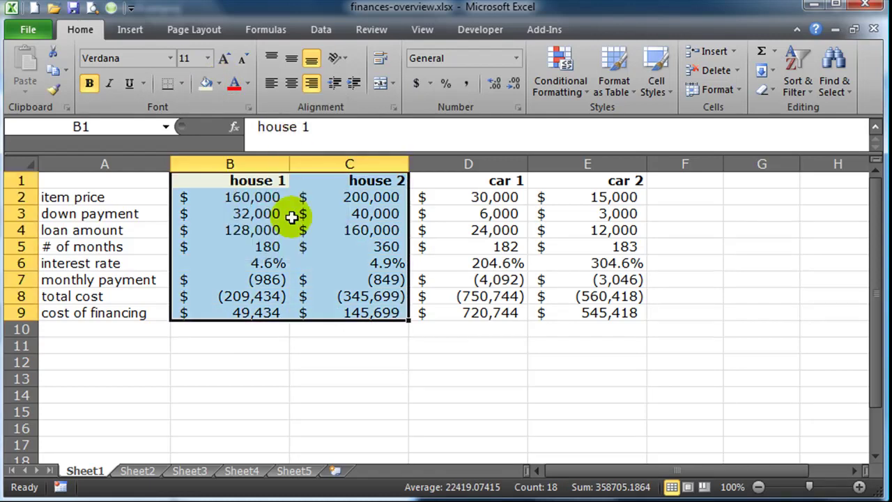
# Apply all borders to the whole table A1:E9
pyautogui.moveTo(133, 184); pyautogui.dragTo(589, 315)
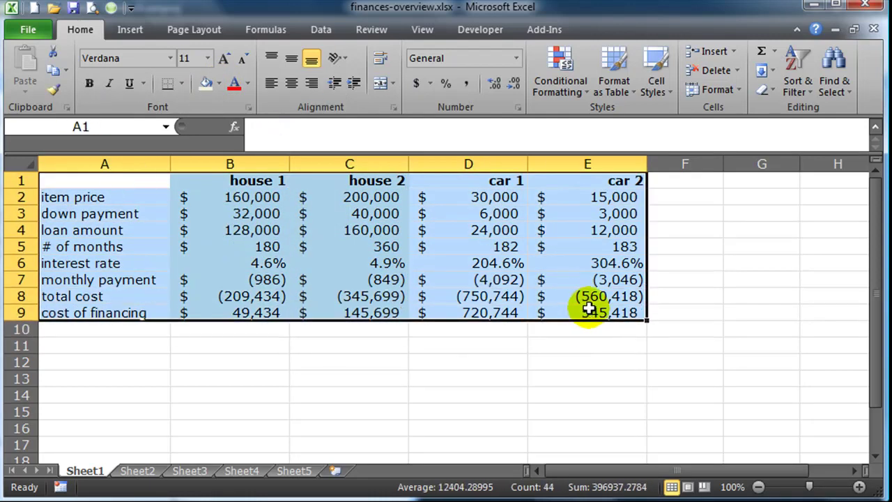
pyautogui.click(180, 83)
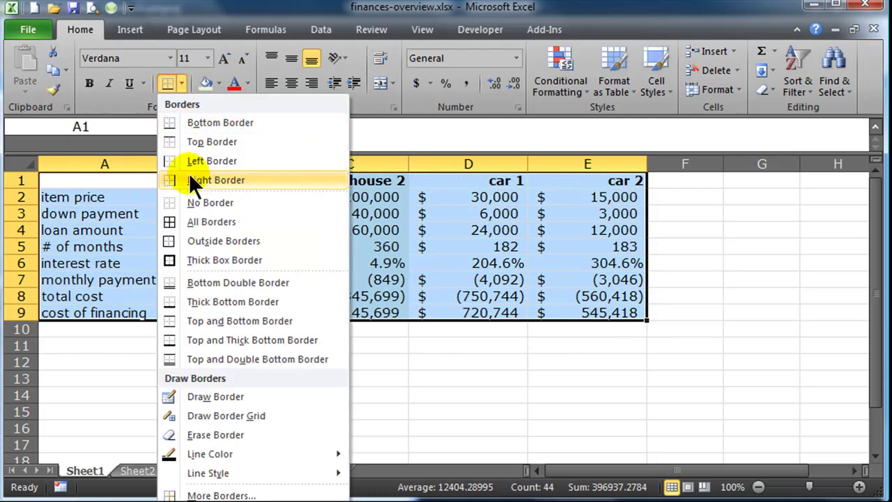
pyautogui.click(199, 221)
pyautogui.click(380, 429)
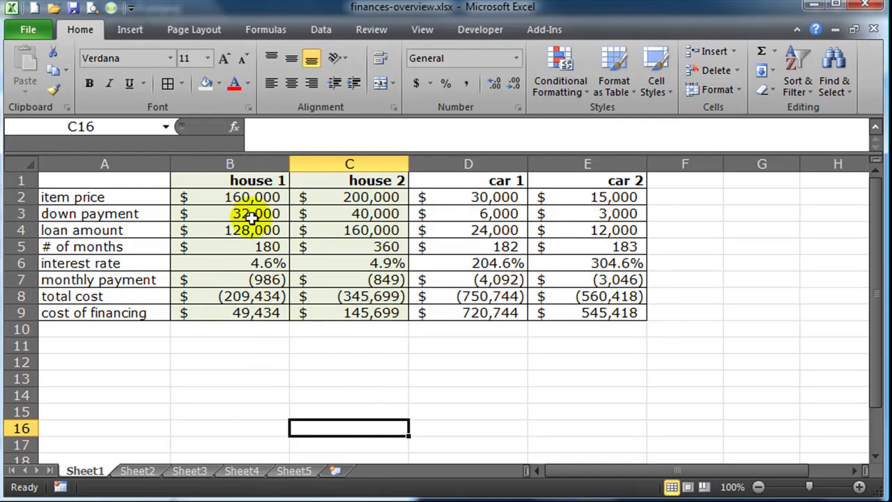
# Format the number of months in B5:E5 as plain comma-style numbers with no decimals
pyautogui.click(345, 198)
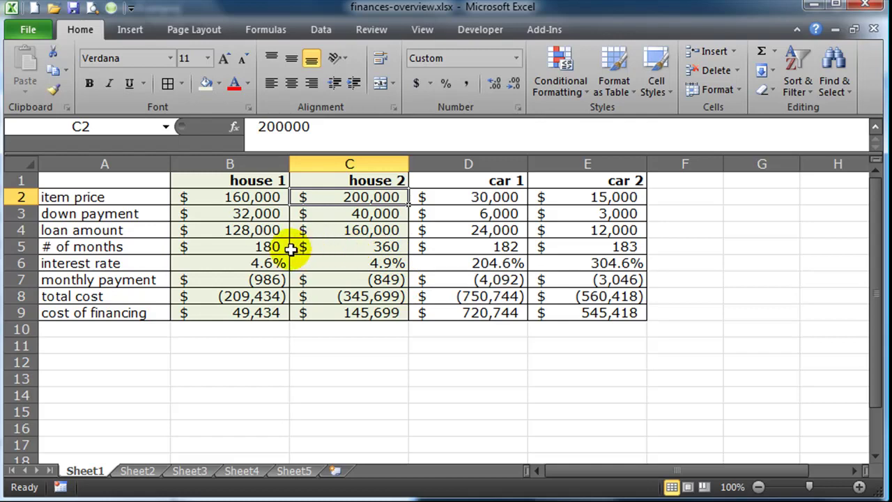
pyautogui.moveTo(235, 247); pyautogui.dragTo(601, 245)
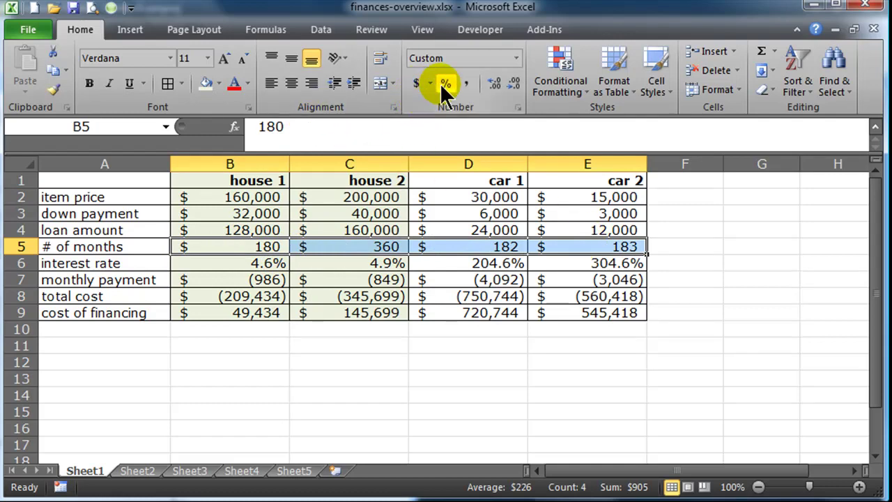
pyautogui.click(465, 83)
pyautogui.click(514, 85)
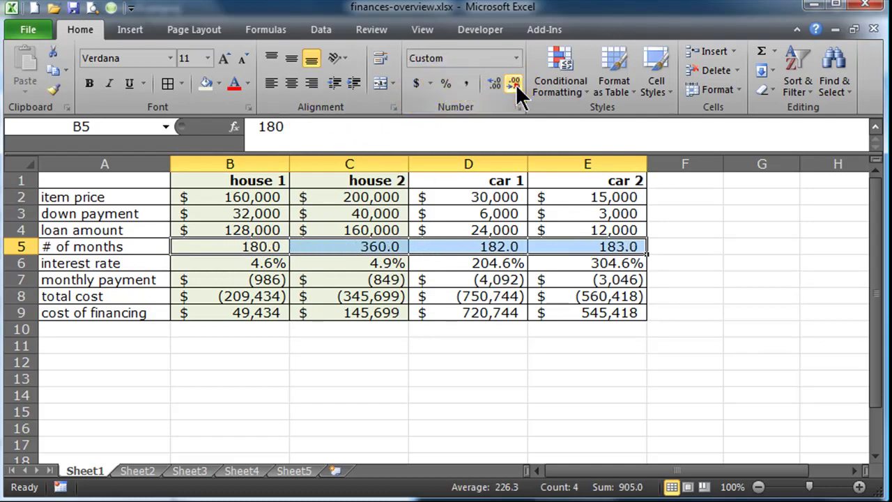
pyautogui.click(514, 84)
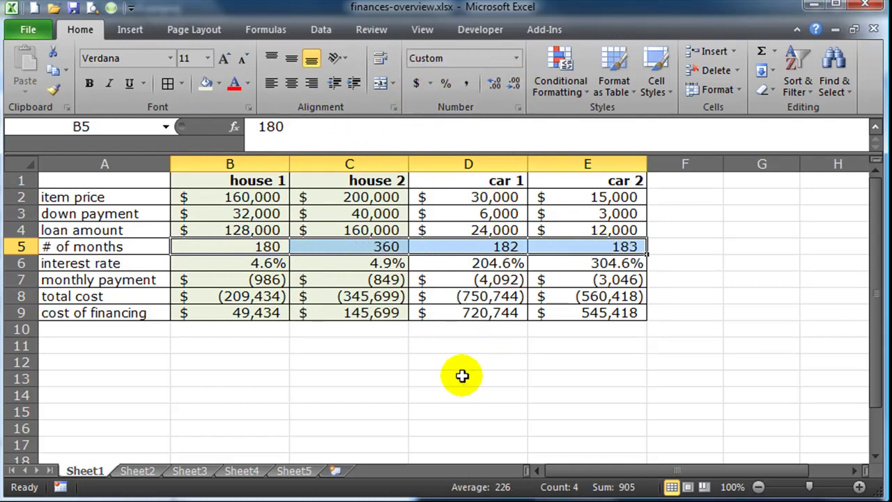
pyautogui.click(440, 376)
# Set the item price of house 1 in B2 to 200,000
pyautogui.click(352, 247)
pyautogui.click(352, 246)
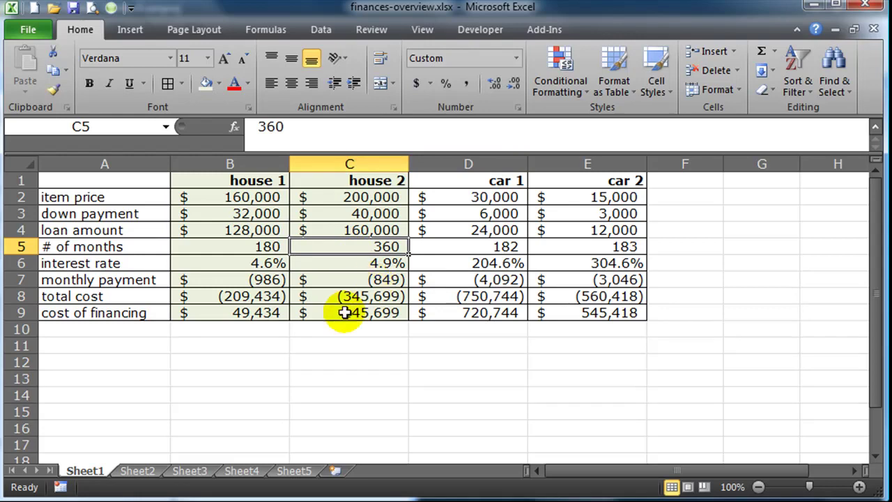
pyautogui.click(246, 315)
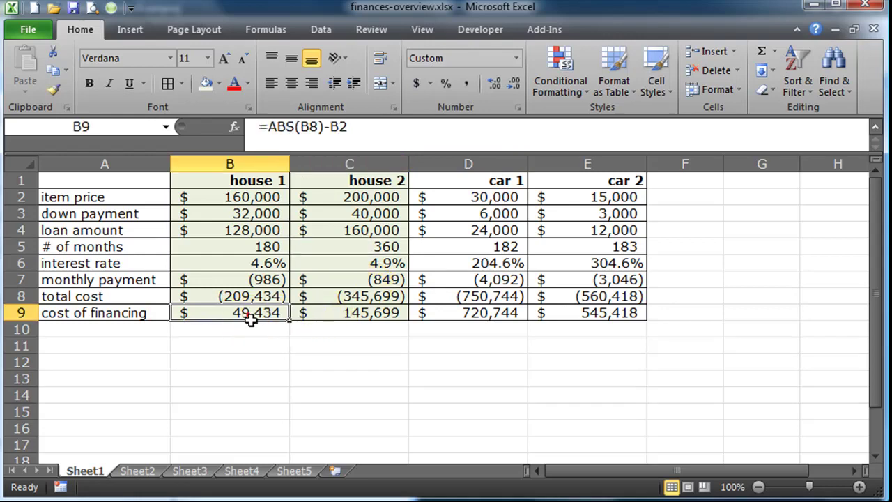
pyautogui.click(362, 319)
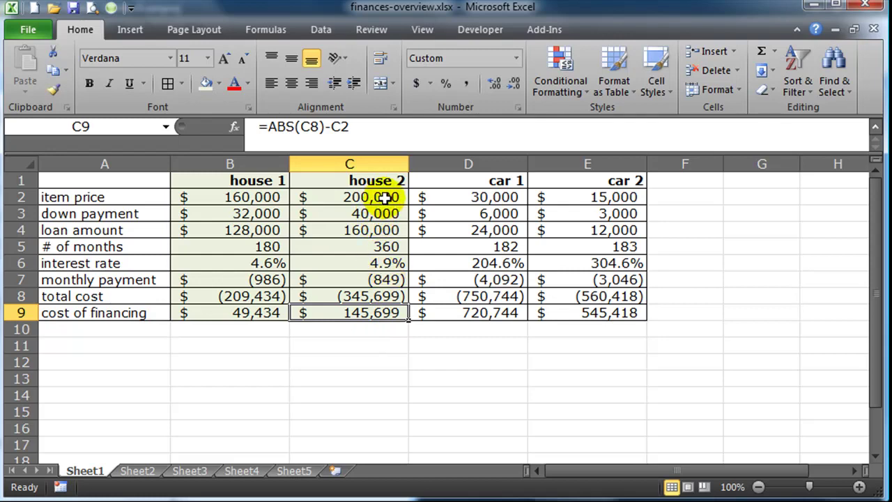
pyautogui.click(256, 196)
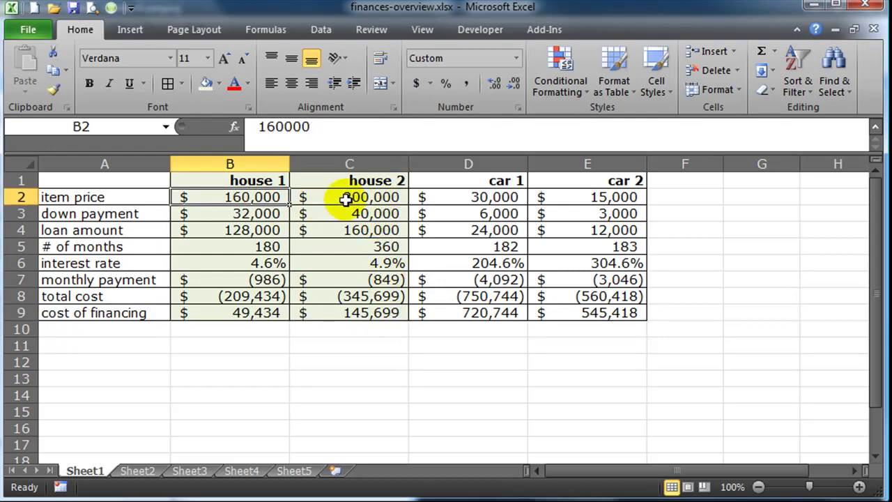
pyautogui.write('200000')
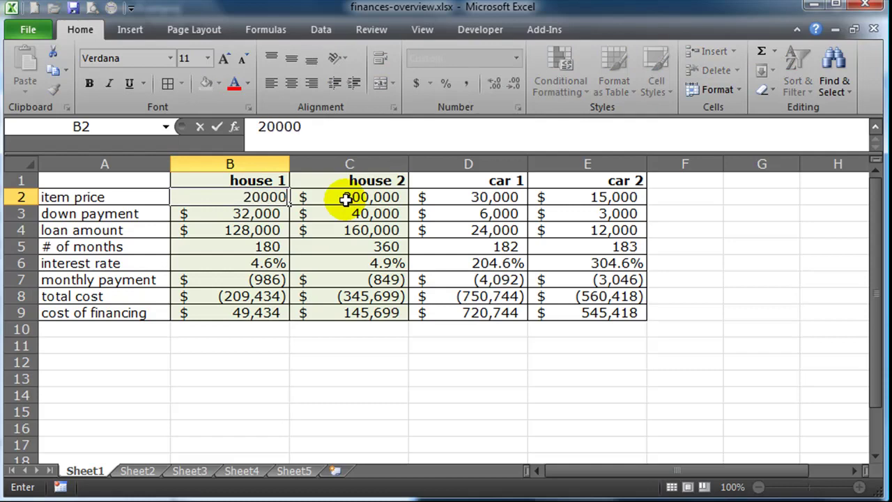
pyautogui.press('Return')
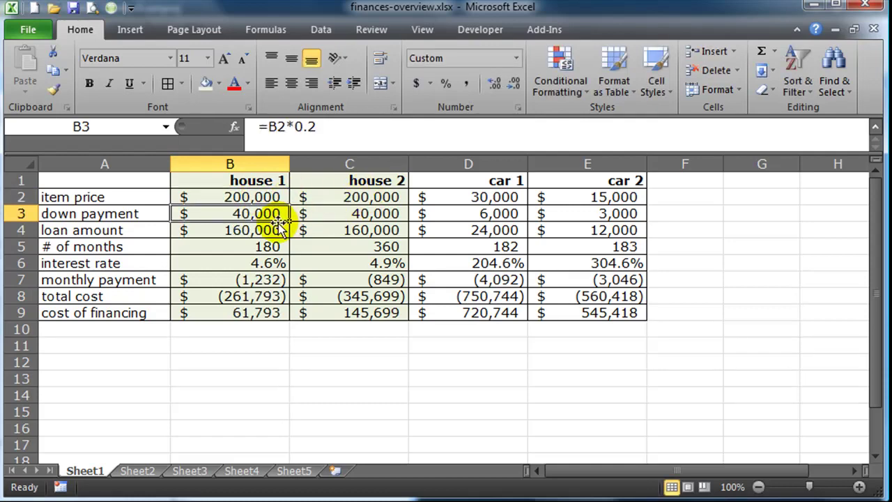
# Compare the down payment, loan amount, months, interest rate, monthly payment and cost of financing of the two houses
pyautogui.moveTo(263, 216); pyautogui.dragTo(339, 216)
pyautogui.moveTo(252, 230); pyautogui.dragTo(355, 233)
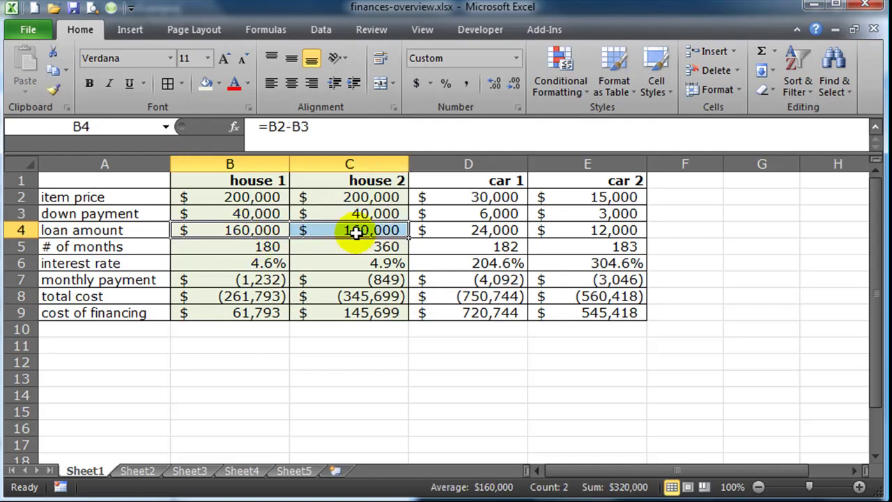
pyautogui.click(251, 249)
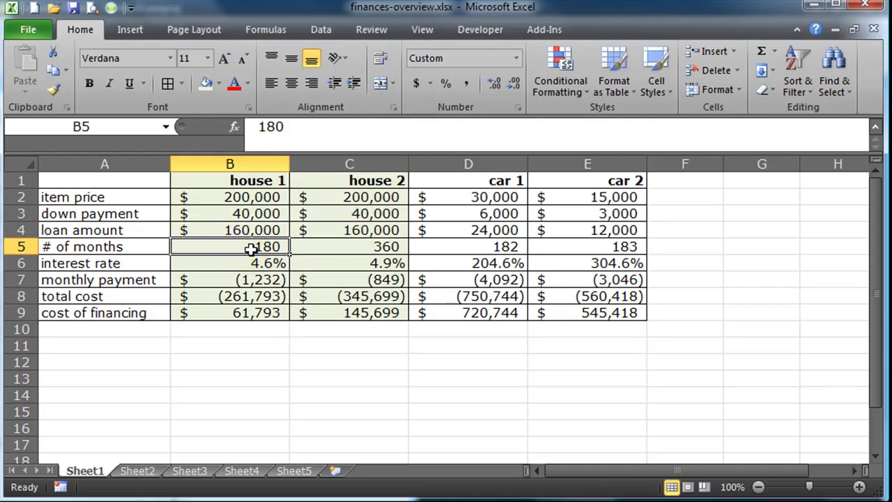
pyautogui.click(356, 248)
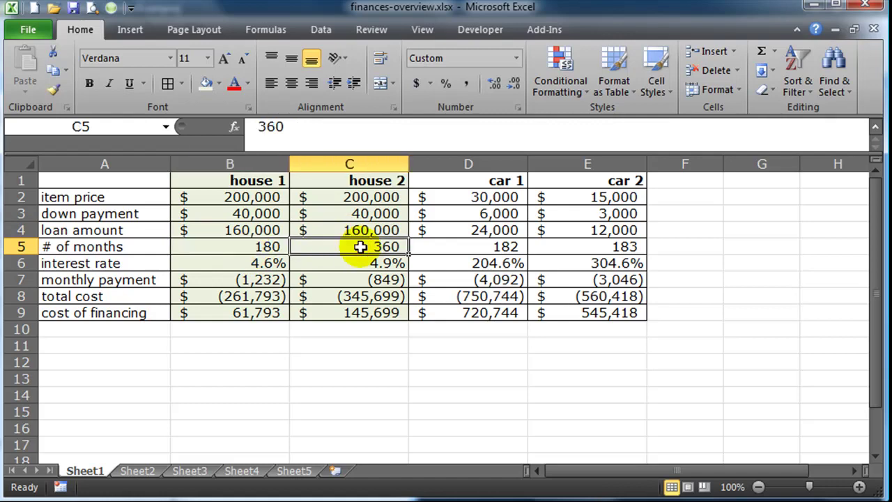
pyautogui.click(260, 264)
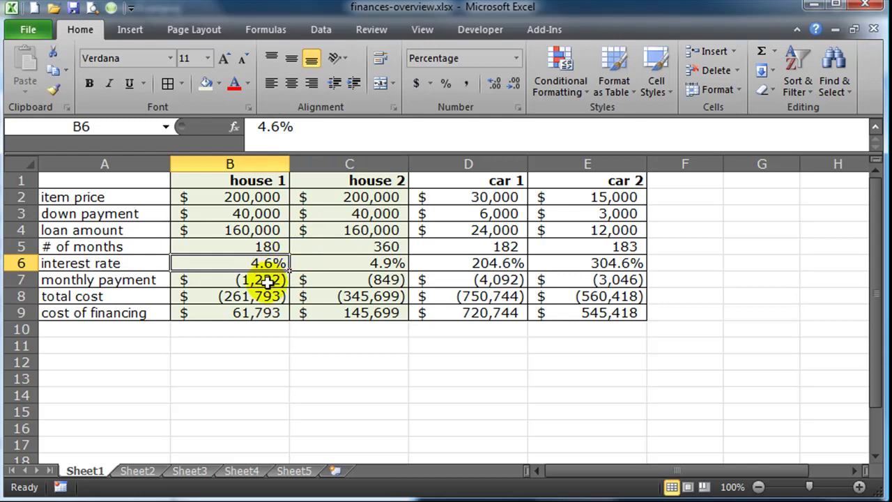
pyautogui.click(264, 277)
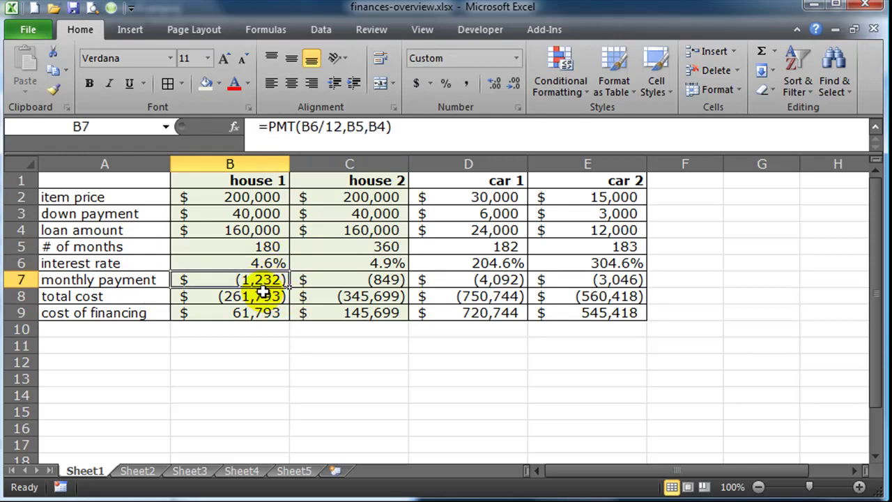
pyautogui.click(365, 280)
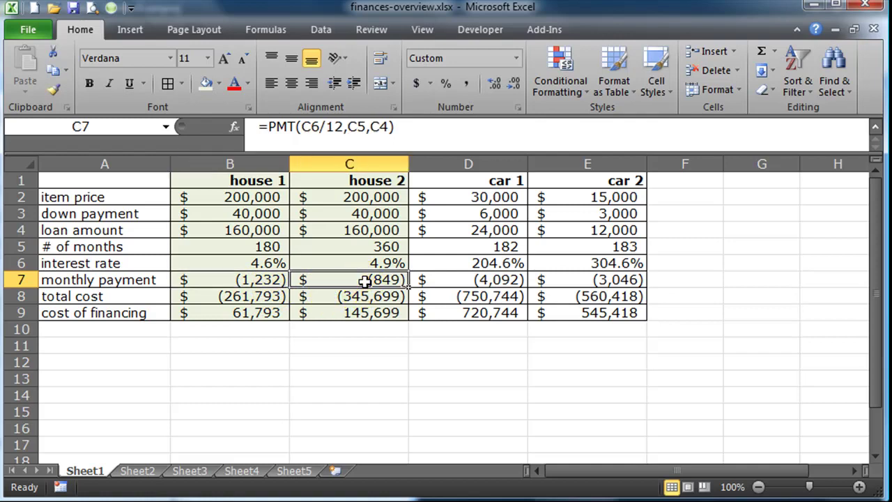
pyautogui.click(331, 311)
pyautogui.moveTo(248, 315); pyautogui.dragTo(308, 314)
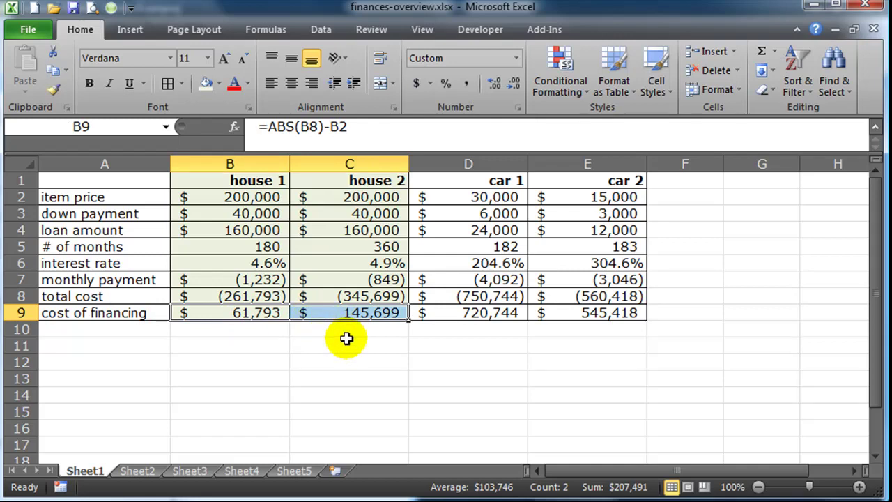
# Shade both car columns, D1:E9, with a light purple fill
pyautogui.click(510, 198)
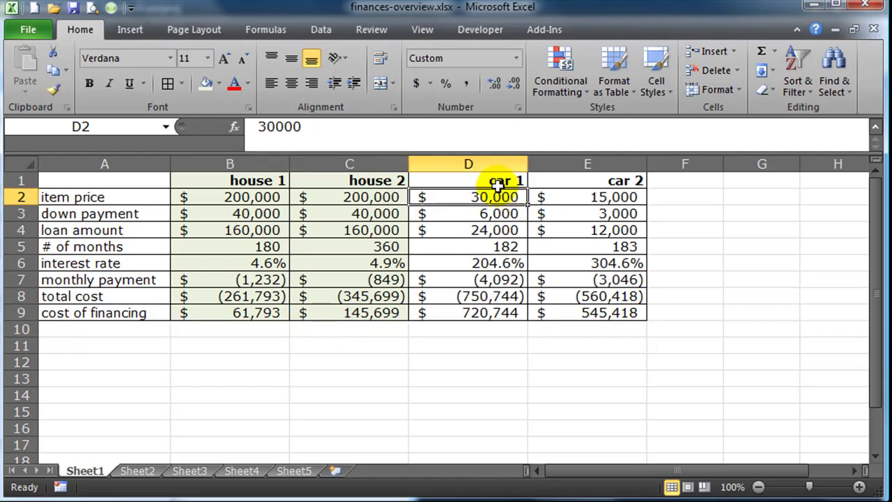
pyautogui.moveTo(501, 180); pyautogui.dragTo(599, 314)
pyautogui.click(219, 83)
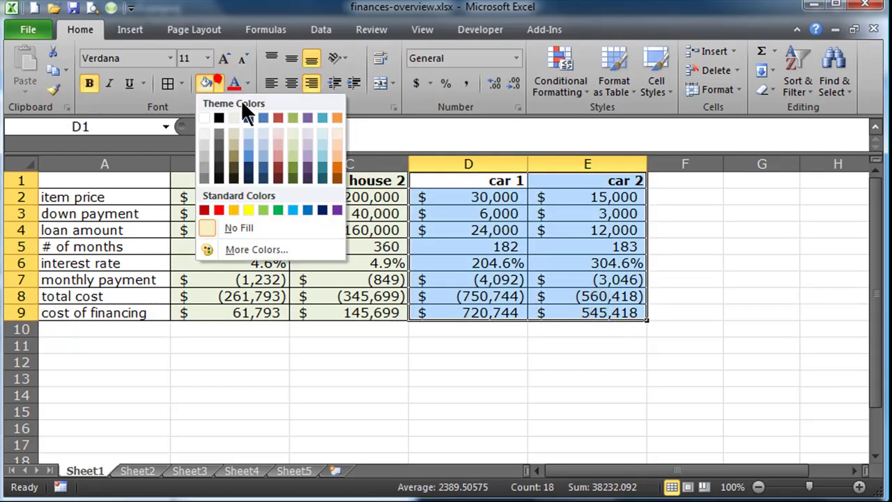
pyautogui.click(307, 132)
pyautogui.moveTo(587, 412); pyautogui.dragTo(590, 400)
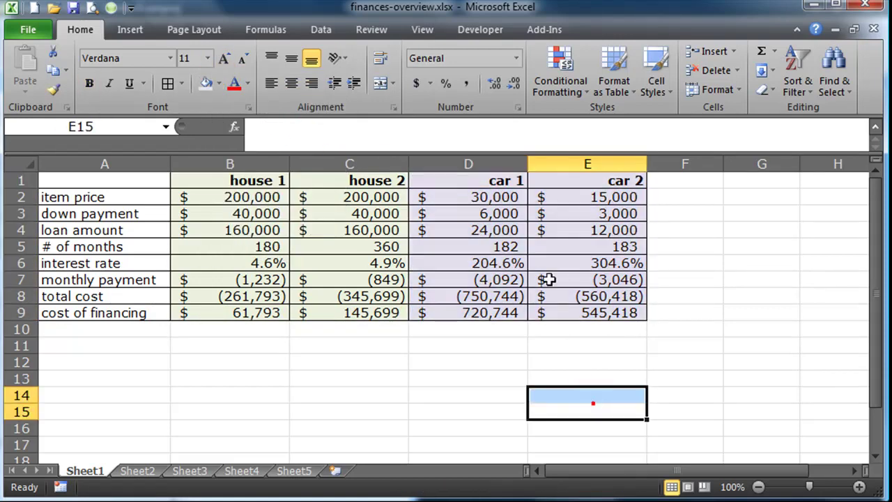
# Review the item price, down payment and number of months for both cars
pyautogui.click(490, 197)
pyautogui.click(609, 199)
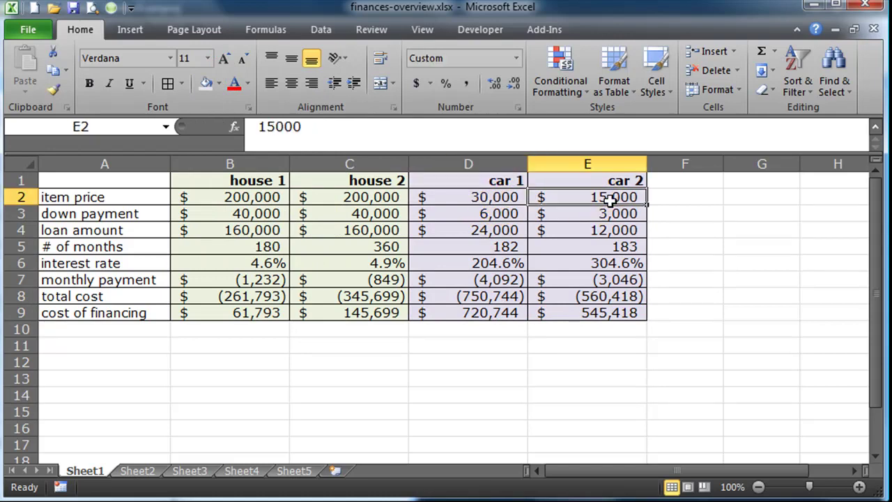
pyautogui.click(500, 214)
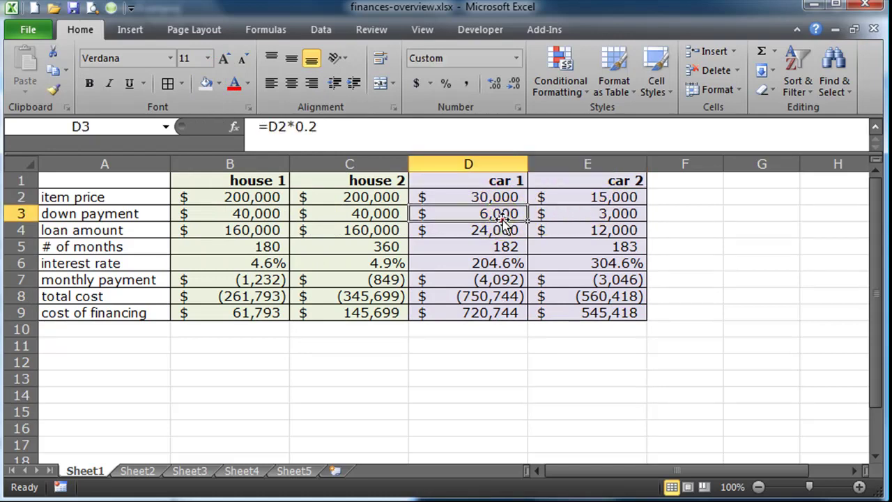
pyautogui.click(570, 214)
pyautogui.click(571, 214)
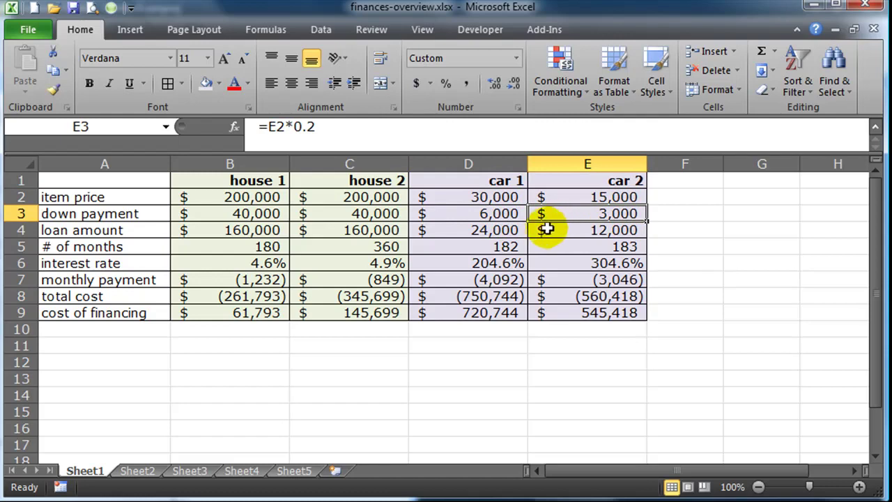
pyautogui.click(507, 247)
pyautogui.click(592, 249)
pyautogui.click(517, 249)
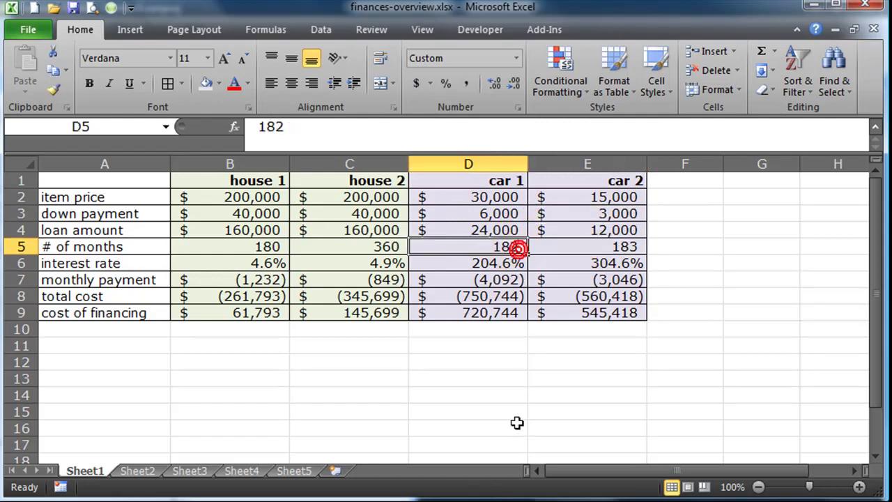
pyautogui.click(488, 362)
# Set the number of months to 48 for car 1 in D5 and 24 for car 2 in E5
pyautogui.click(508, 248)
pyautogui.click(633, 272)
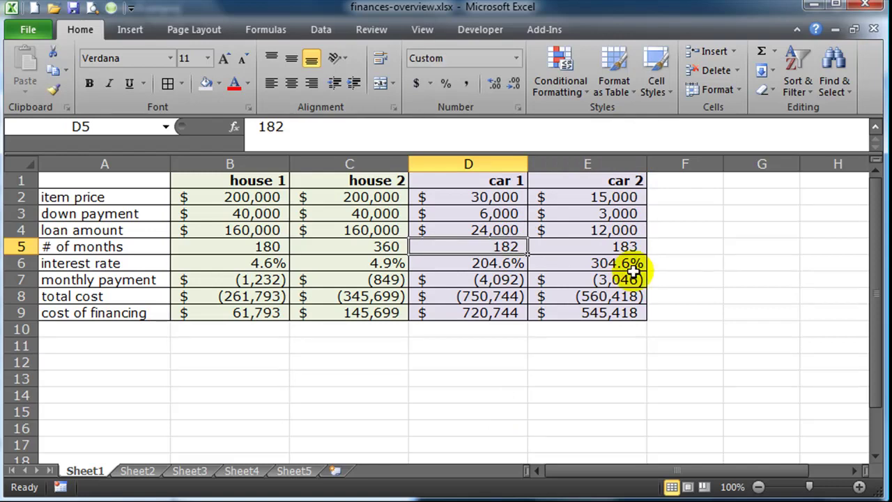
pyautogui.write('48')
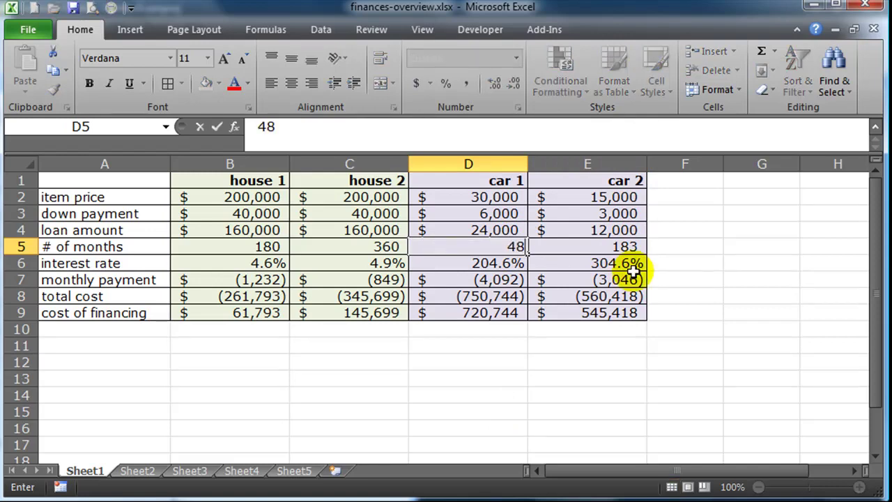
pyautogui.press('Return')
pyautogui.click(598, 247)
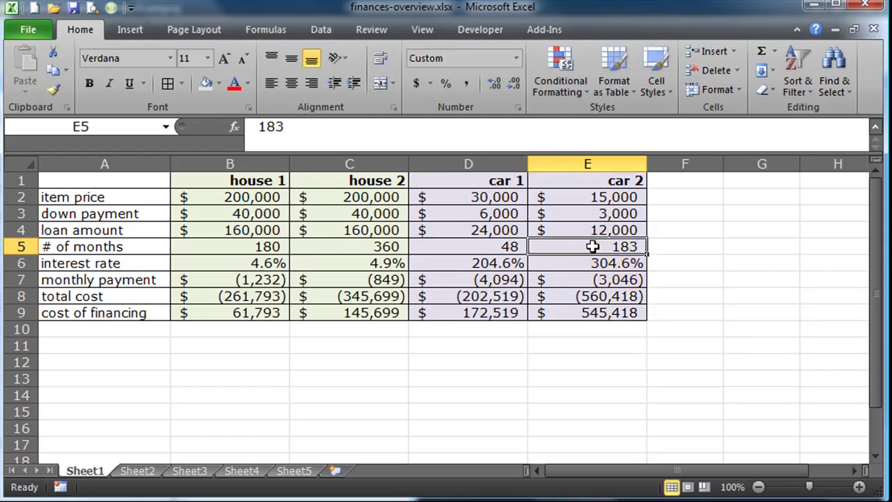
pyautogui.write('24')
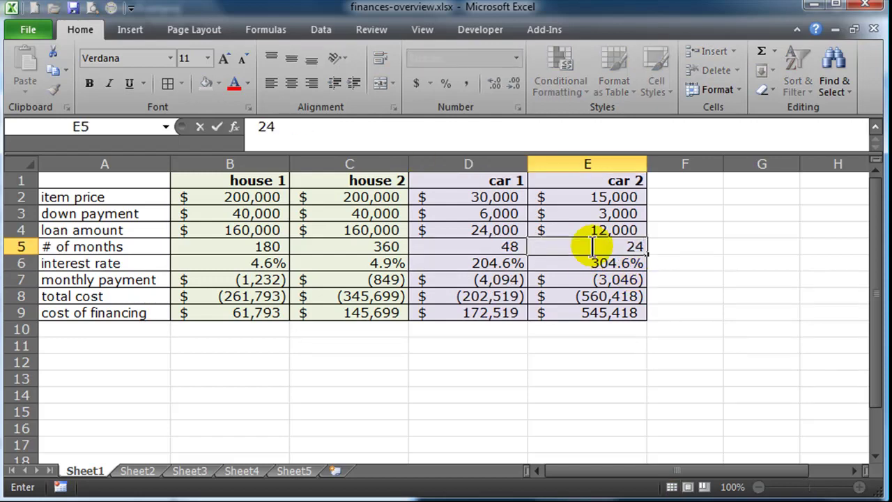
pyautogui.press('Return')
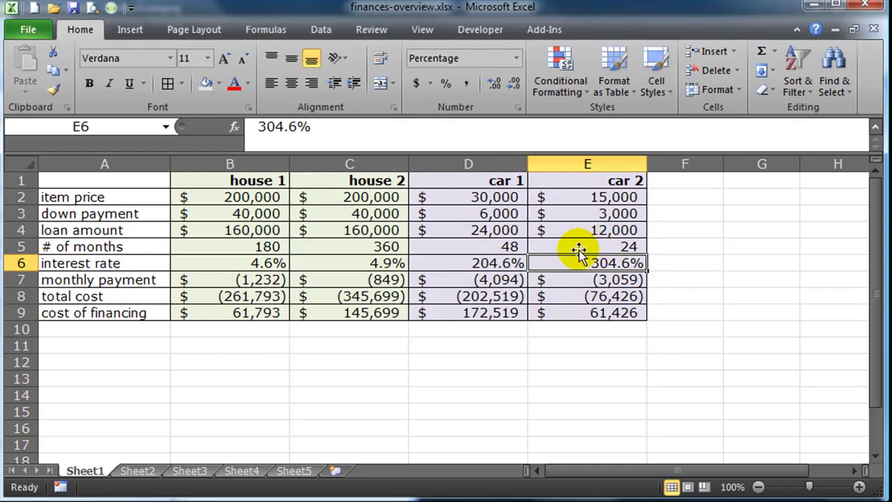
# Set the interest rate of car 1 in D6 to 6.9%
pyautogui.click(510, 263)
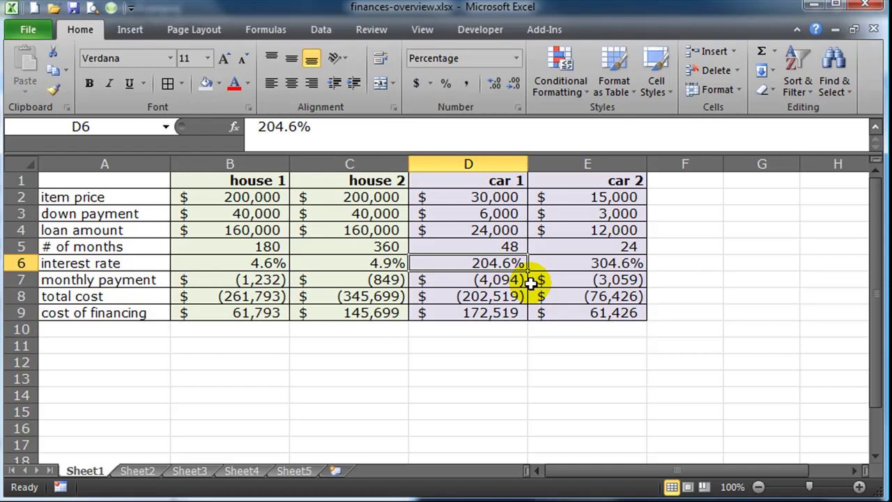
pyautogui.write('5.')
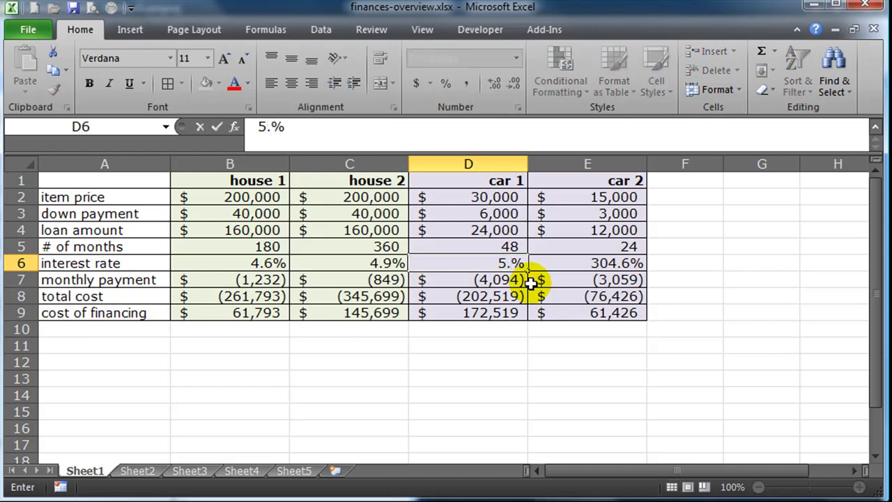
pyautogui.press('BackSpace')
pyautogui.press('BackSpace')
pyautogui.write('67')
pyautogui.press('BackSpace')
pyautogui.write('.98')
pyautogui.press('BackSpace')
pyautogui.press('Tab')
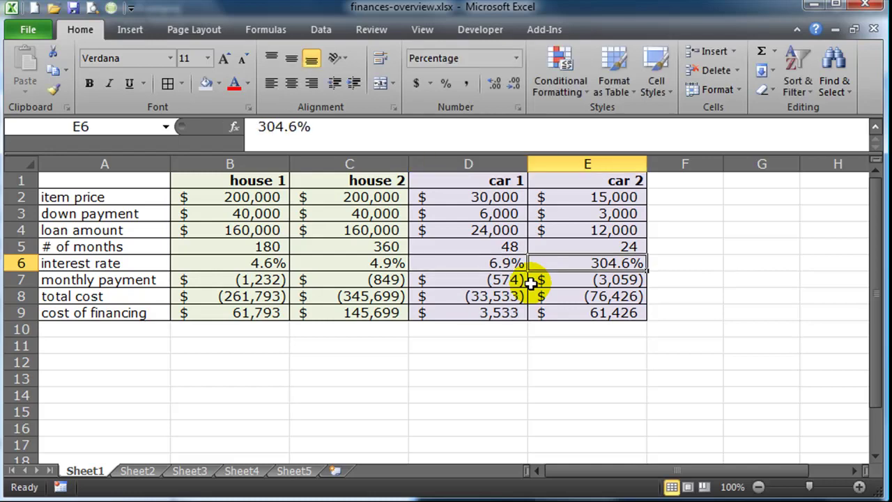
# Set the interest rate of car 2 in E6 to 4.9%
pyautogui.write('5.9')
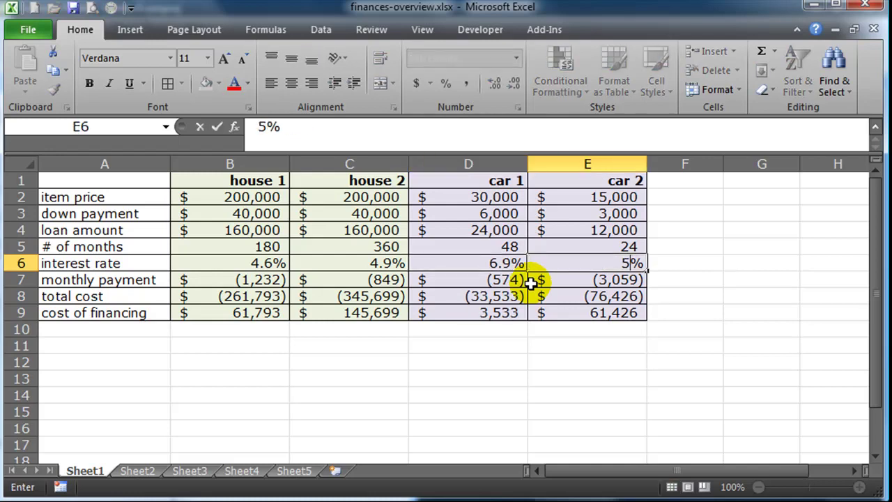
pyautogui.press('BackSpace')
pyautogui.press('BackSpace')
pyautogui.press('BackSpace')
pyautogui.write('4.9')
pyautogui.click(529, 282)
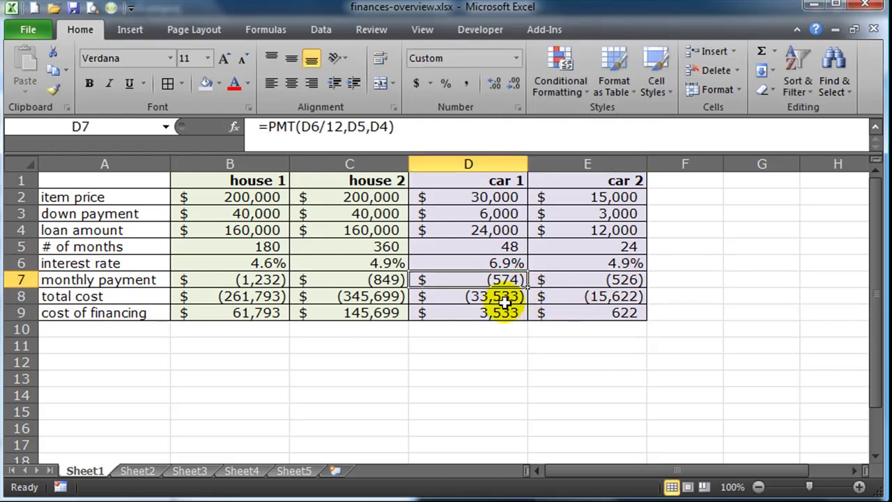
# Compare the monthly payment, total cost and cost of financing of car 1 and car 2
pyautogui.click(502, 296)
pyautogui.moveTo(492, 280); pyautogui.dragTo(576, 279)
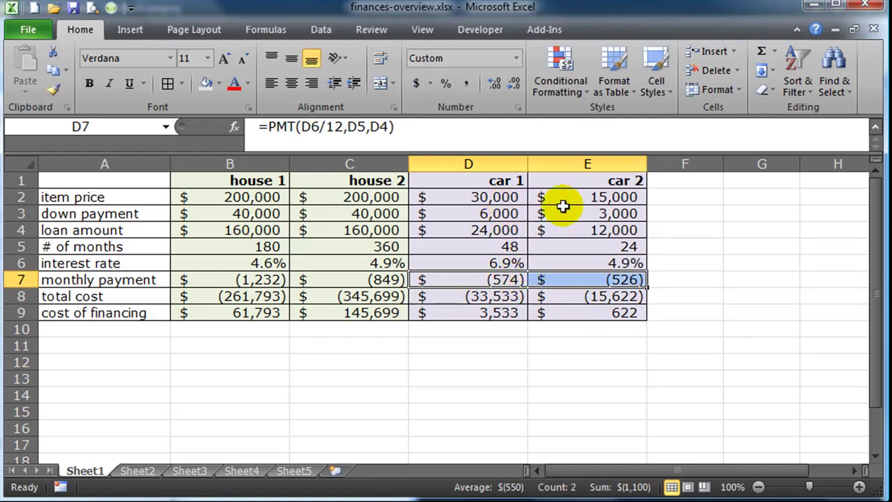
pyautogui.click(509, 313)
pyautogui.click(507, 285)
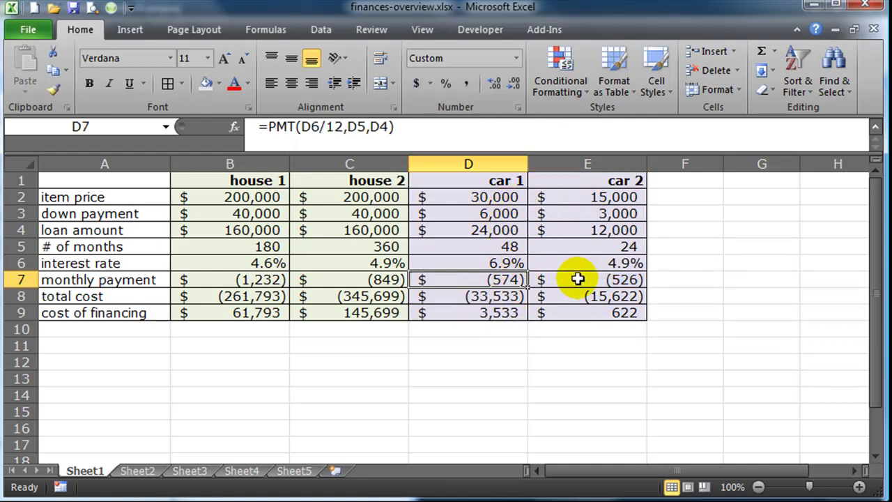
pyautogui.click(500, 315)
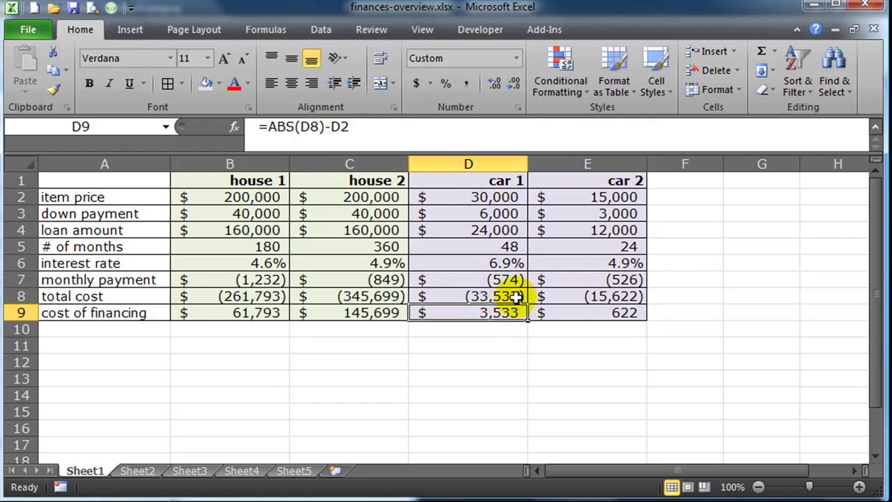
pyautogui.click(515, 296)
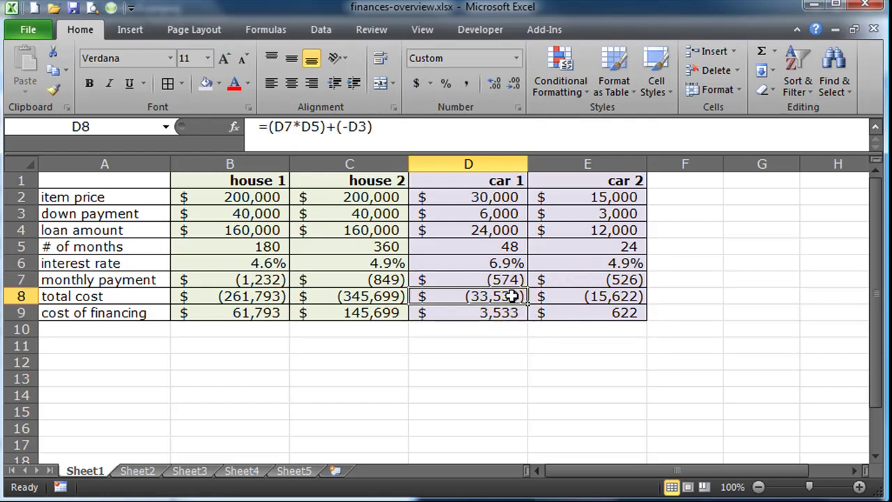
pyautogui.click(568, 301)
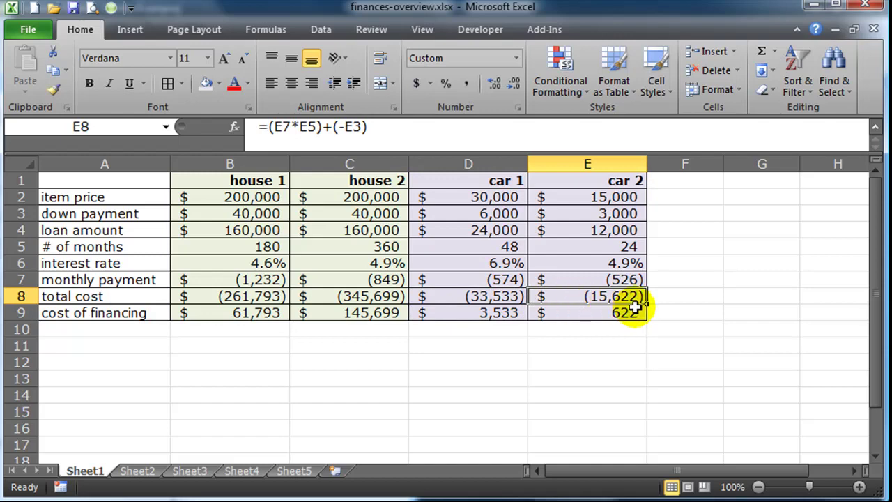
pyautogui.click(513, 343)
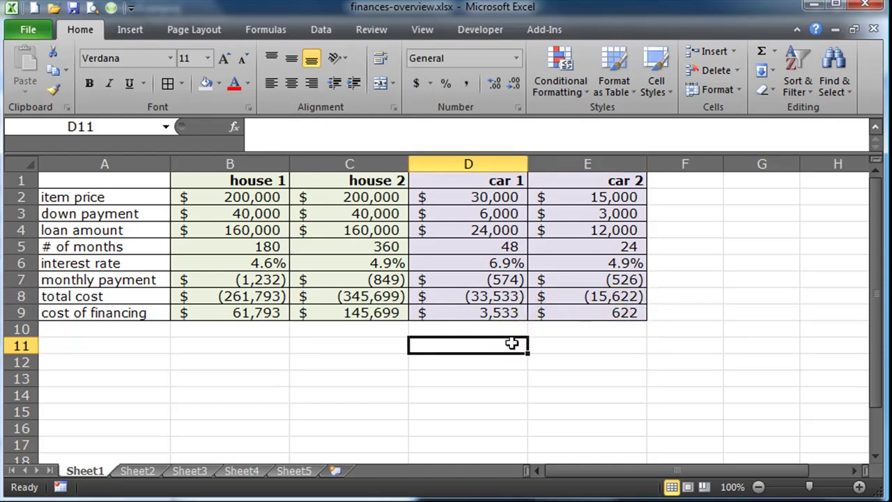
pyautogui.moveTo(496, 313); pyautogui.dragTo(570, 313)
pyautogui.click(543, 354)
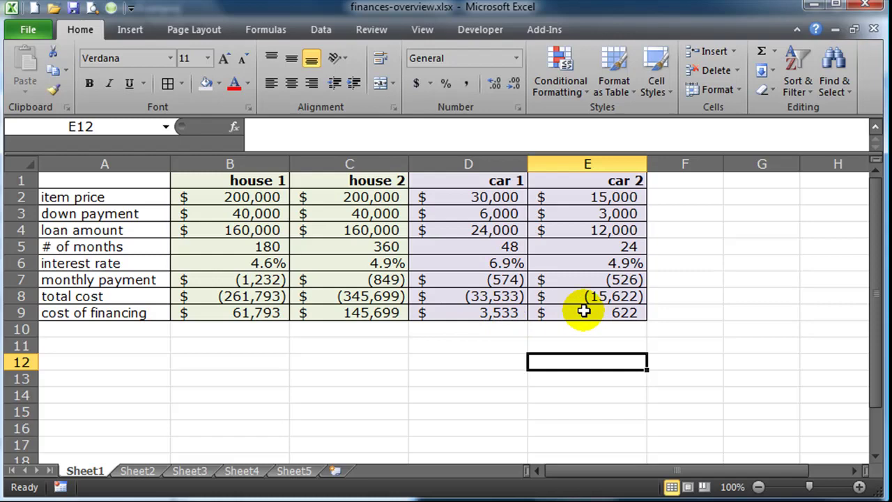
pyautogui.click(494, 349)
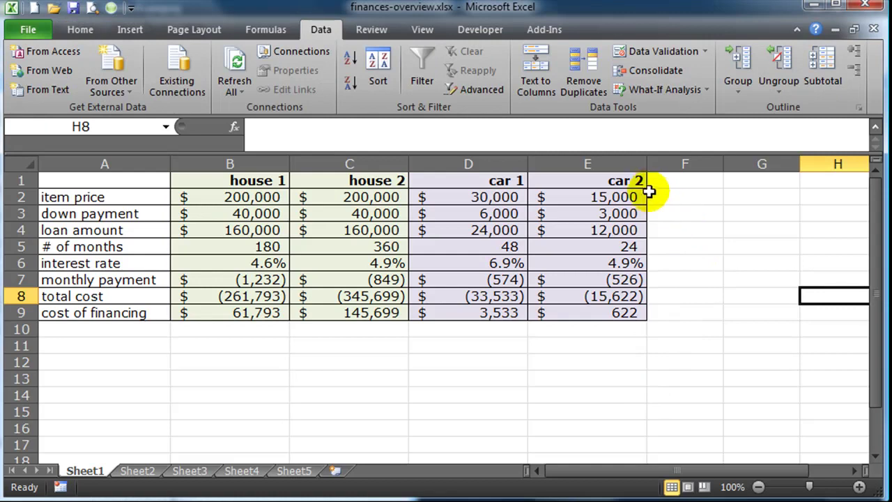
# Review car 2's item price in E2 and the monthly payment formula in E7
pyautogui.click(623, 198)
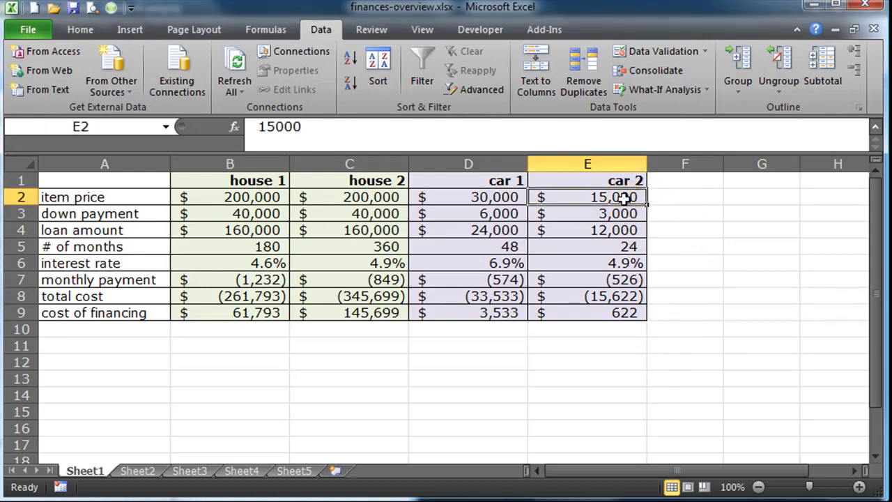
pyautogui.click(624, 198)
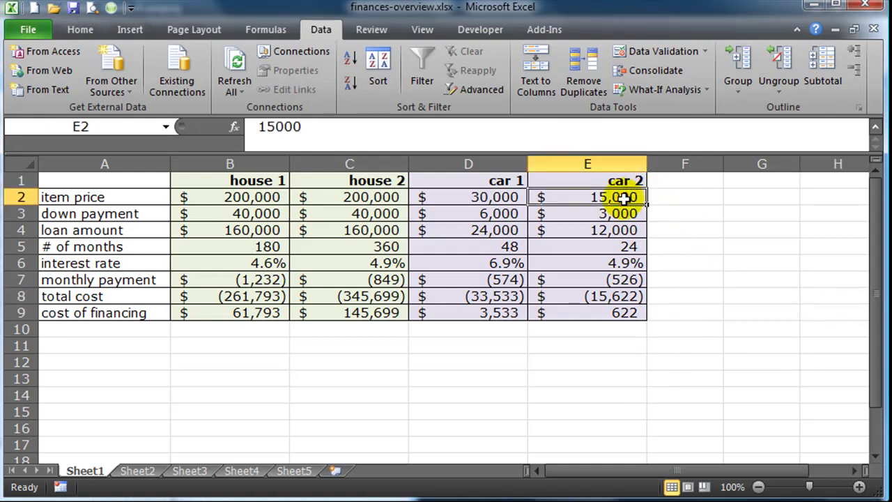
pyautogui.click(627, 281)
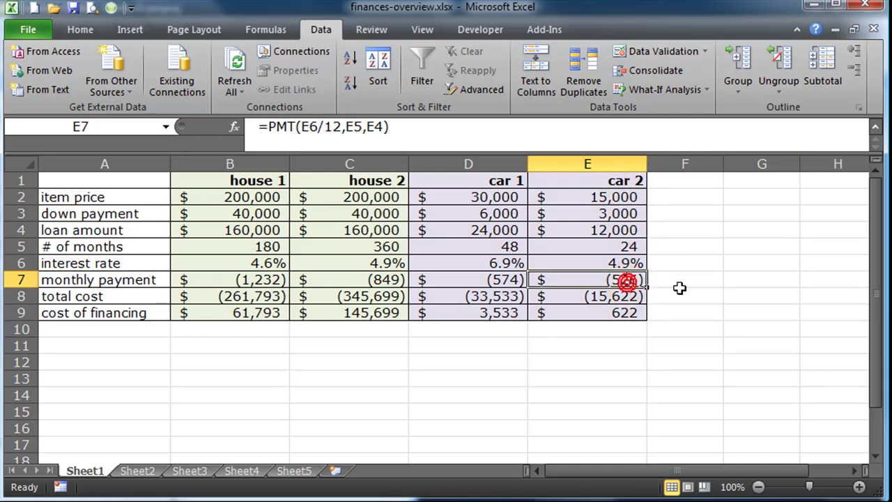
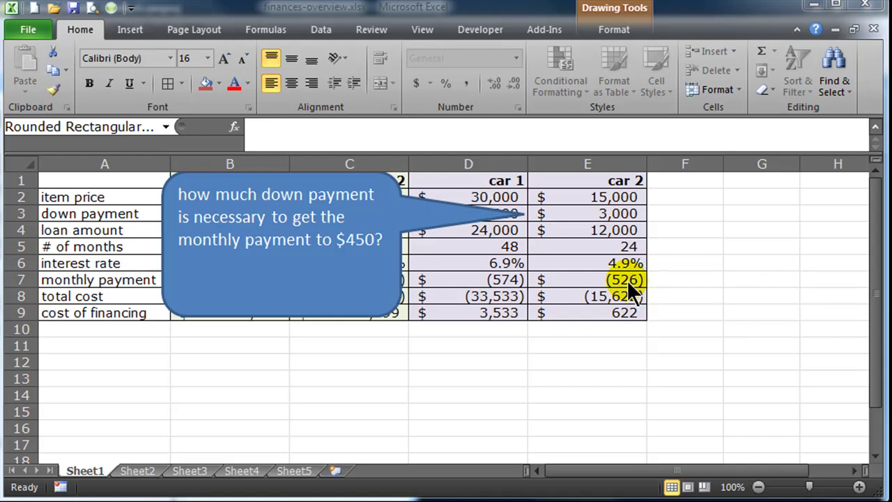
# Test fixed down payments of 4000 and 5000 for car 2 in E3
pyautogui.click(627, 214)
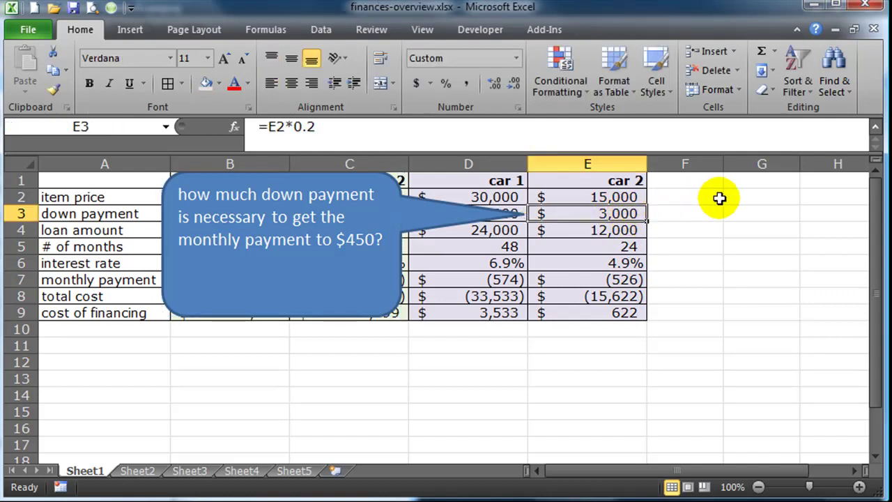
pyautogui.write('4000')
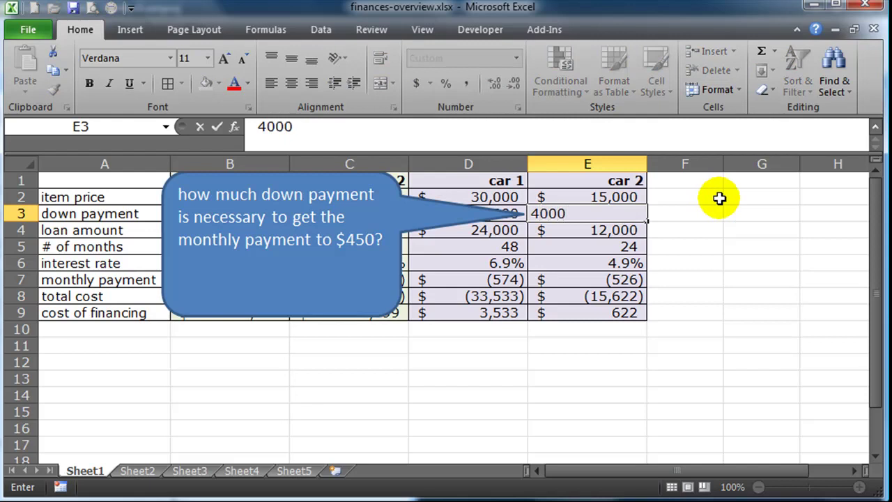
pyautogui.press('Return')
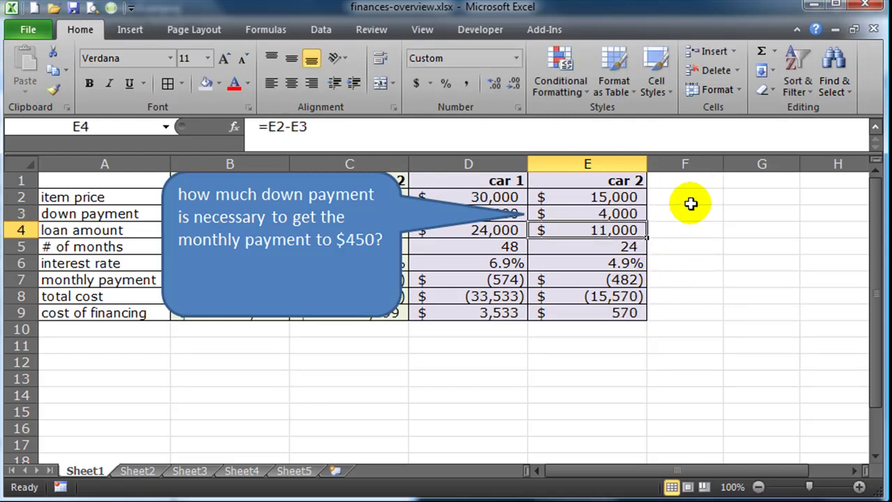
pyautogui.click(640, 216)
pyautogui.write('500')
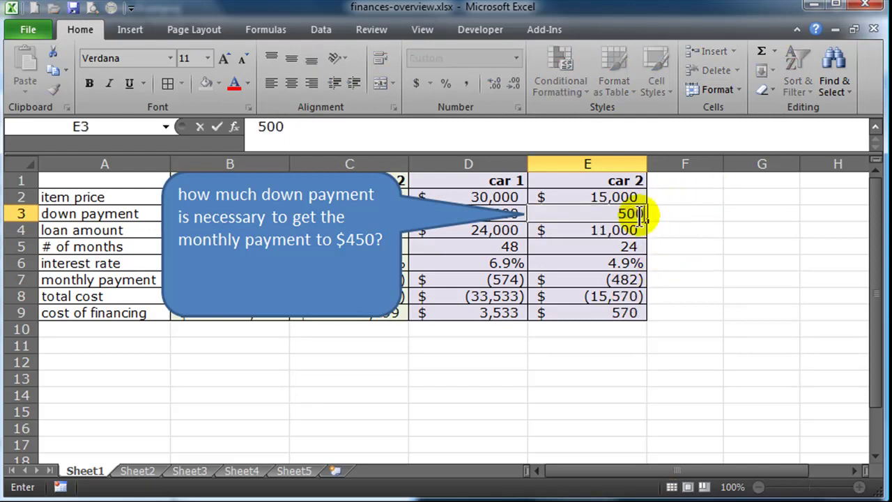
pyautogui.write('0')
pyautogui.press('Return')
pyautogui.click(611, 211)
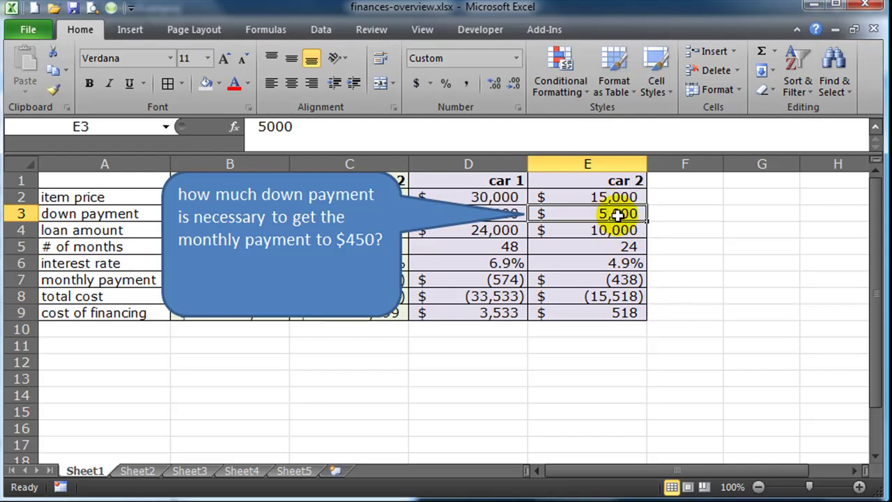
# Shift the callout toward the car columns and aim its pointer at car 2's down payment in E3
pyautogui.click(352, 315)
pyautogui.moveTo(356, 313); pyautogui.dragTo(428, 314)
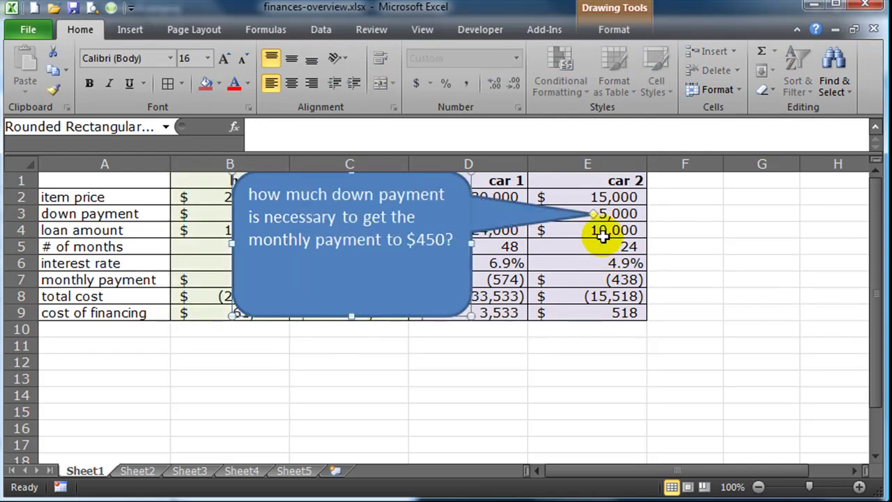
pyautogui.moveTo(593, 213); pyautogui.dragTo(523, 214)
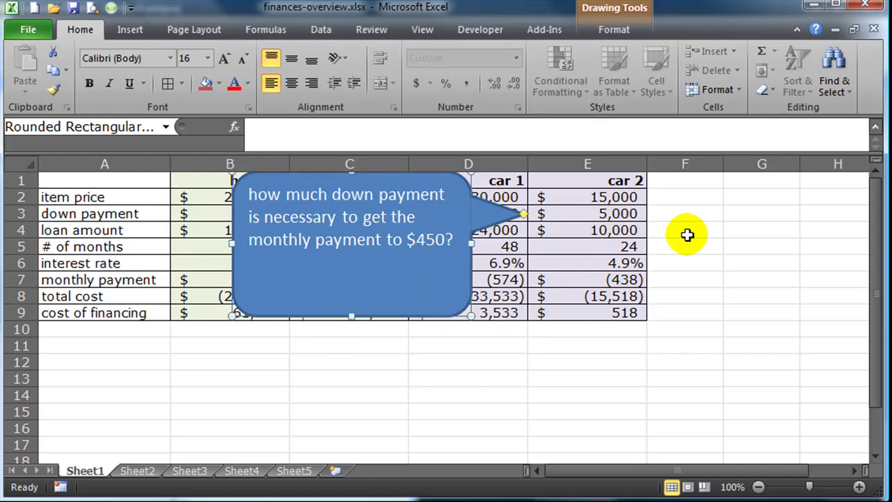
# Run Goal Seek to bring car 2's monthly payment in E7 to -450 by changing the down payment in E3, and keep the solution
pyautogui.click(321, 31)
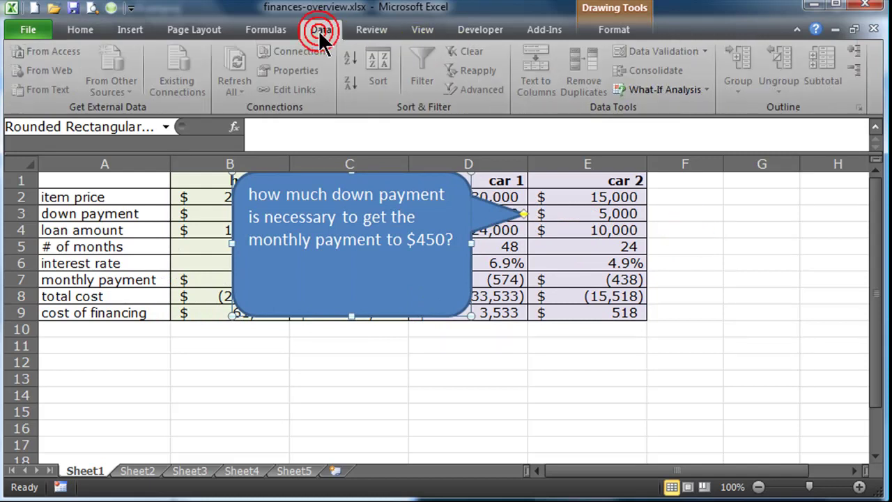
pyautogui.click(655, 90)
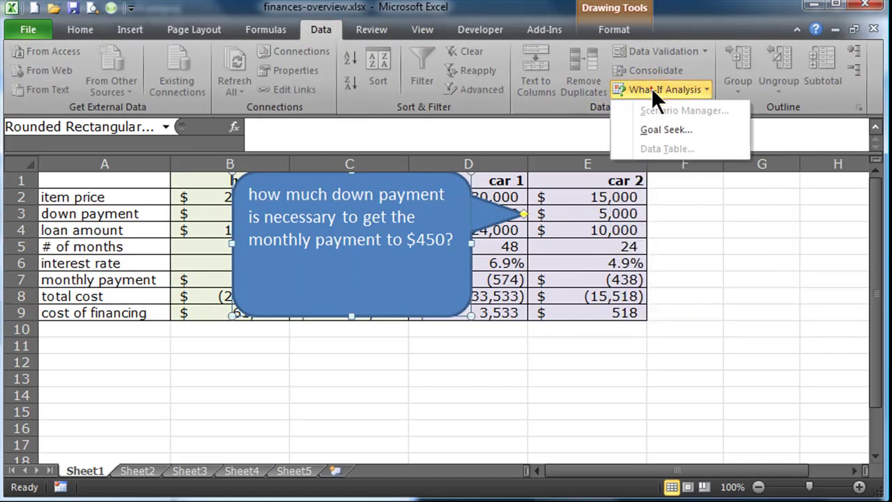
pyautogui.click(664, 129)
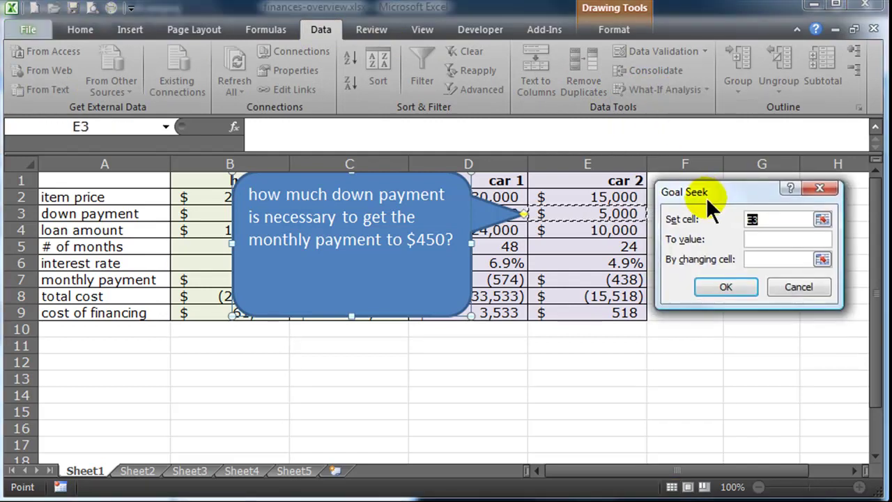
pyautogui.click(612, 279)
pyautogui.click(772, 240)
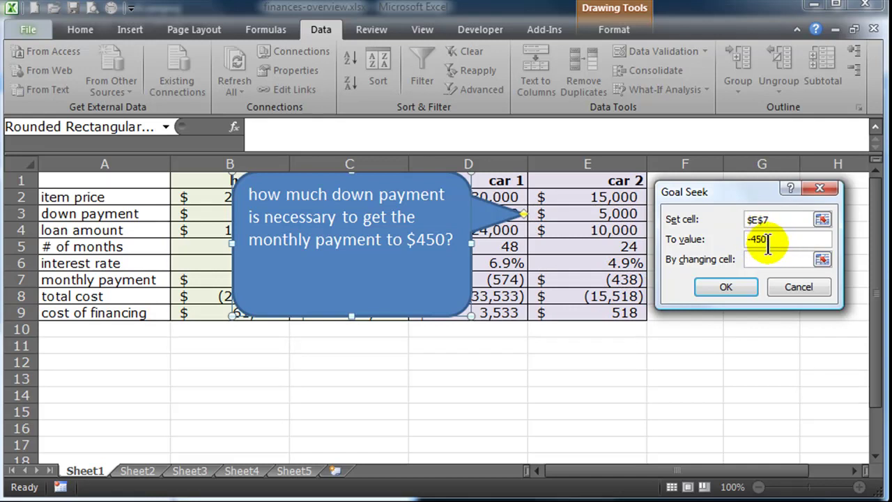
pyautogui.click(759, 259)
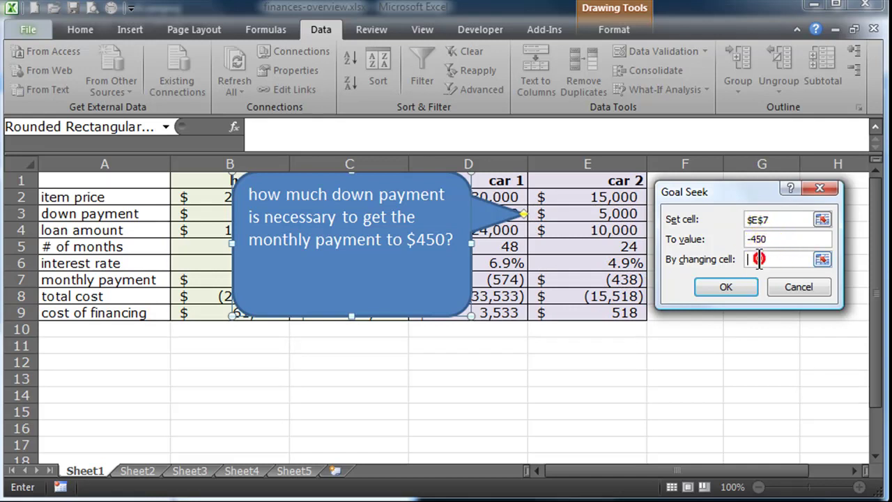
pyautogui.click(614, 215)
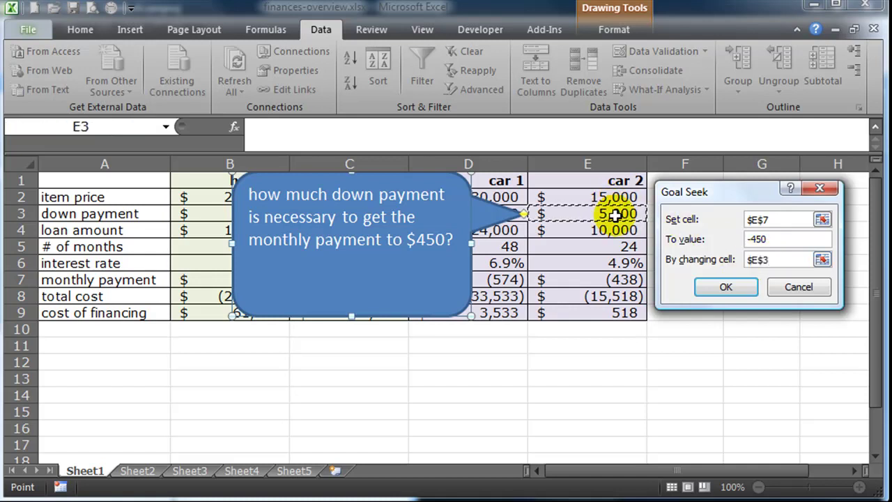
pyautogui.click(739, 286)
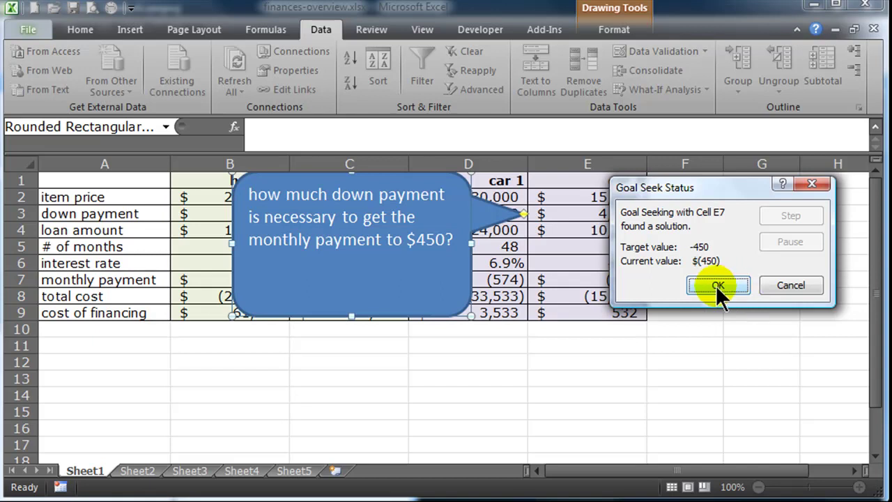
pyautogui.click(717, 285)
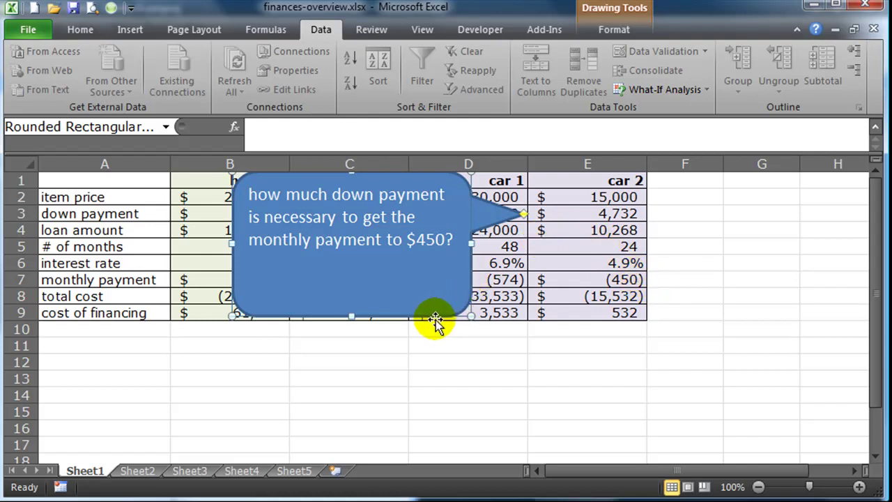
# Move the callout over the car columns and aim its pointer at house 2's down payment in C3
pyautogui.moveTo(430, 317); pyautogui.dragTo(630, 317)
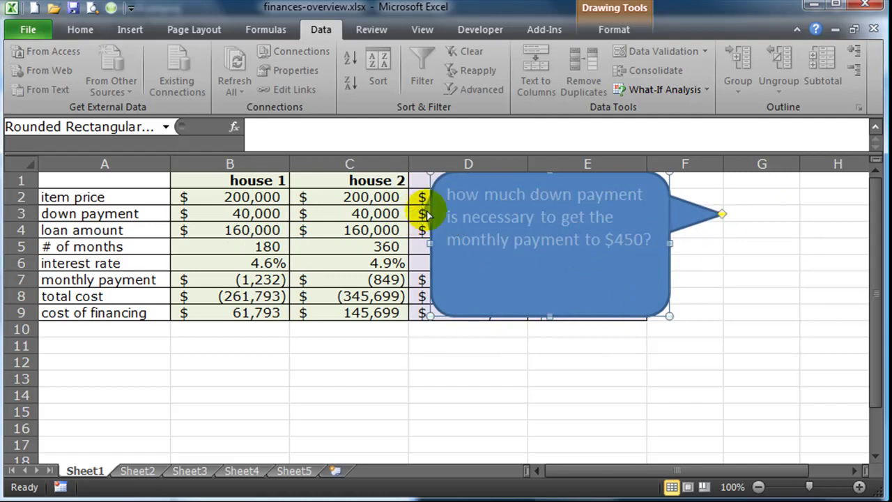
pyautogui.moveTo(420, 222); pyautogui.dragTo(419, 220)
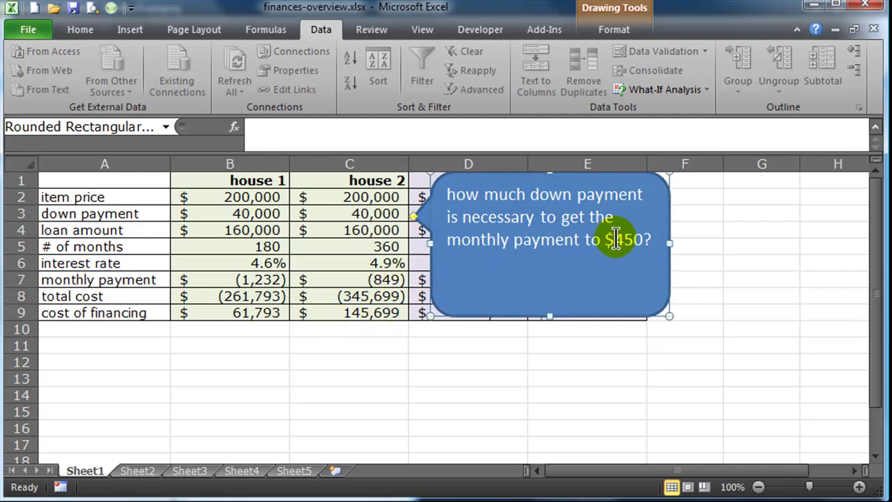
# Set the number of months for house 2 in C5 to 180
pyautogui.click(382, 247)
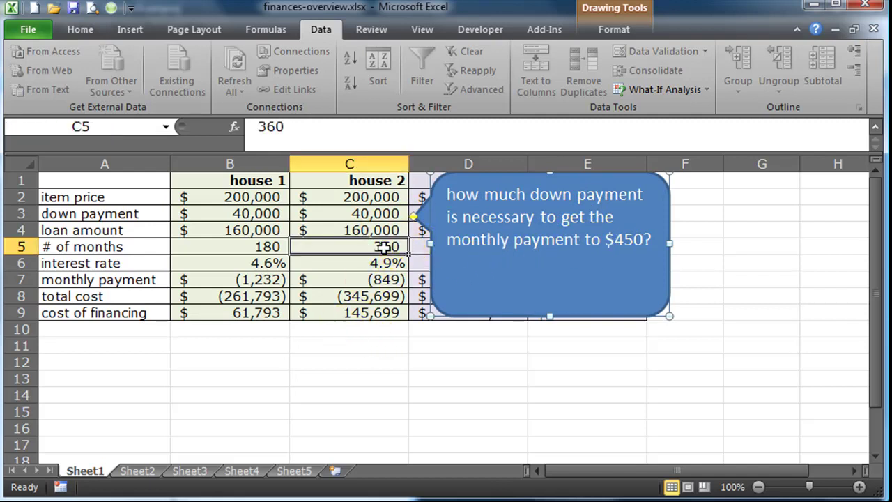
pyautogui.write('180')
pyautogui.press('Return')
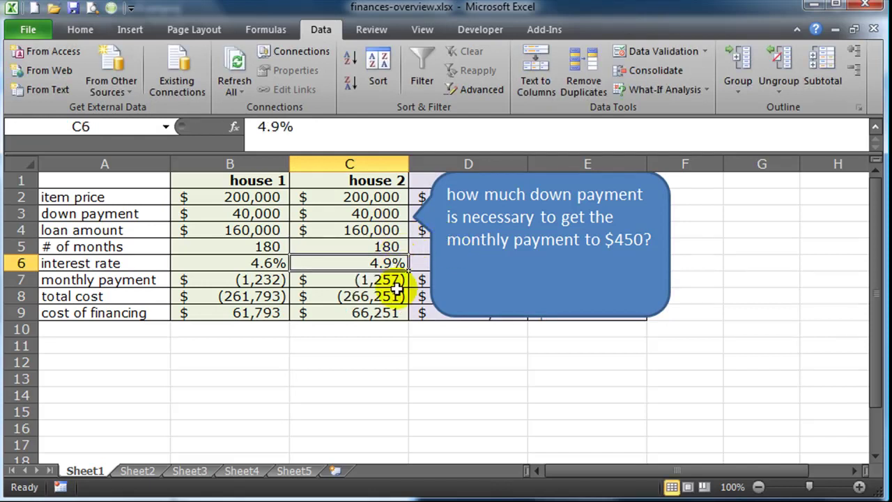
# Change the monthly payment in the callout's question to $1190, and select house 2's down payment in C3
pyautogui.click(631, 241)
pyautogui.moveTo(617, 239); pyautogui.dragTo(644, 238)
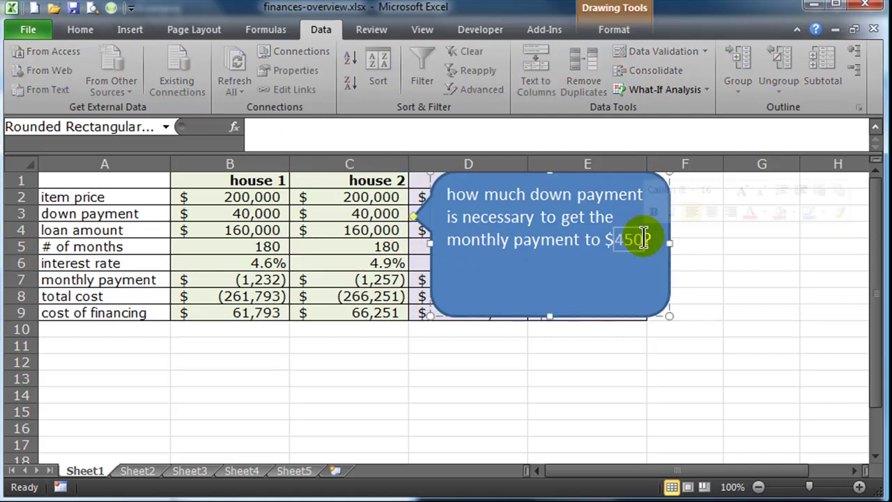
pyautogui.write('11')
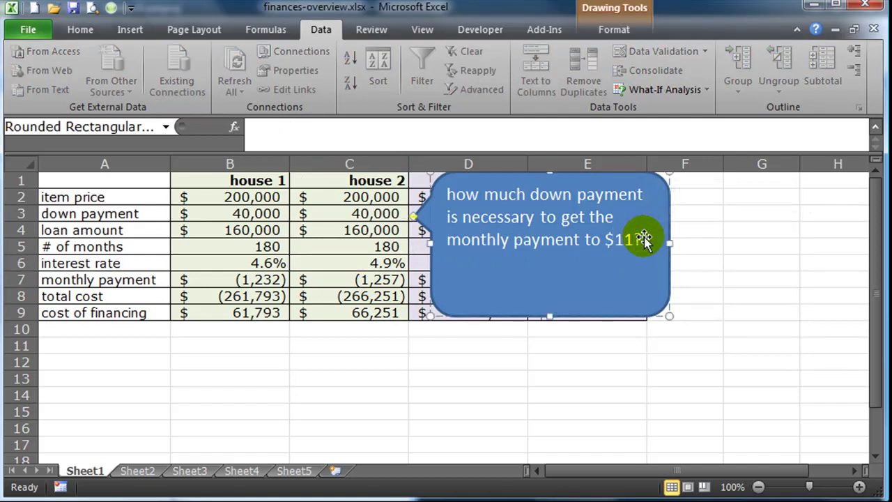
pyautogui.write('90')
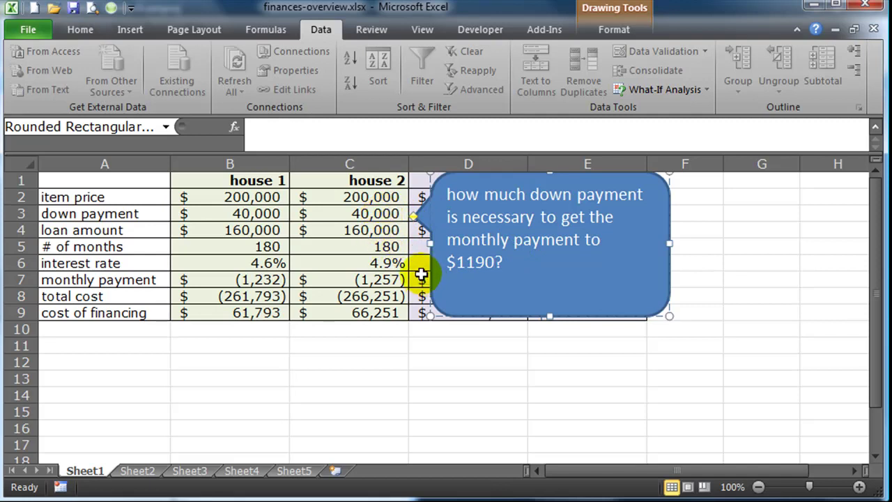
pyautogui.click(359, 213)
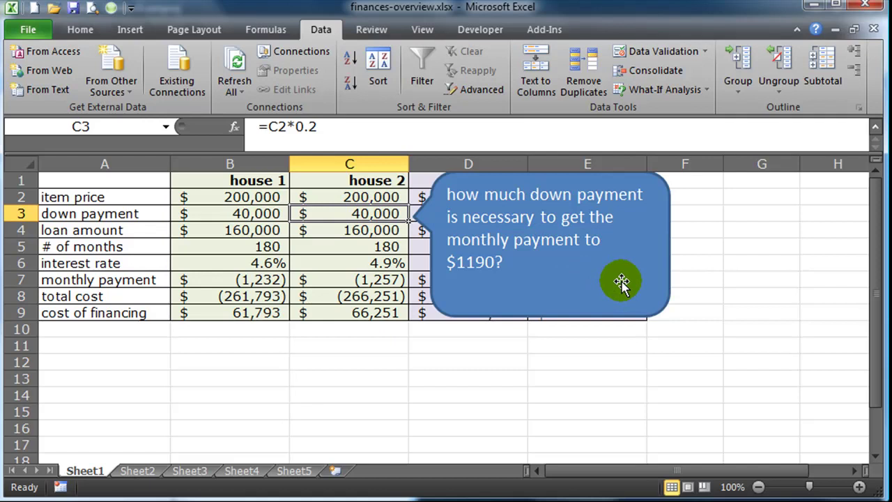
# Replace the formula for house 2's down payment in C3 with the fixed value 40000
pyautogui.write('4000')
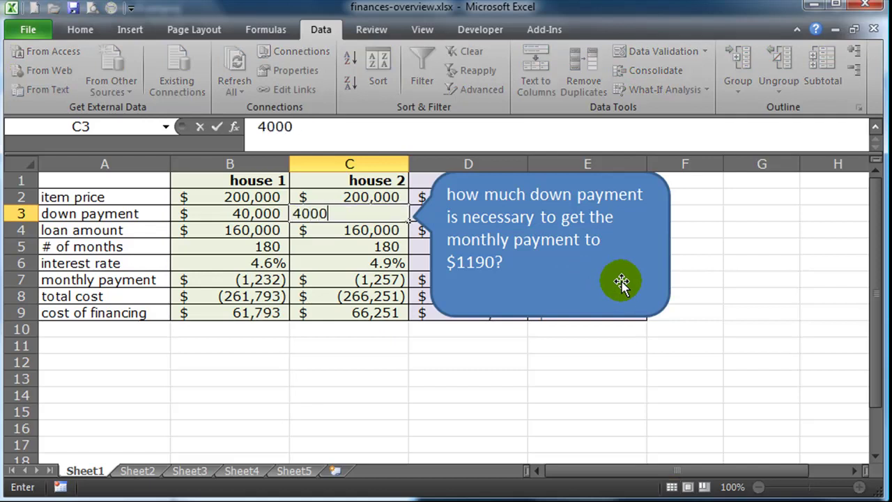
pyautogui.press('Return')
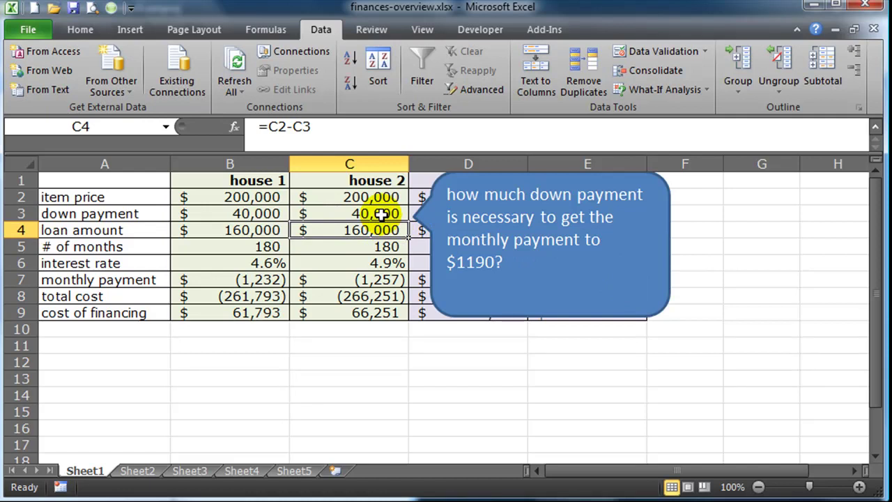
# Run Goal Seek to bring house 2's monthly payment in C7 to -1190 by changing the down payment in C3, and keep the solution
pyautogui.click(681, 91)
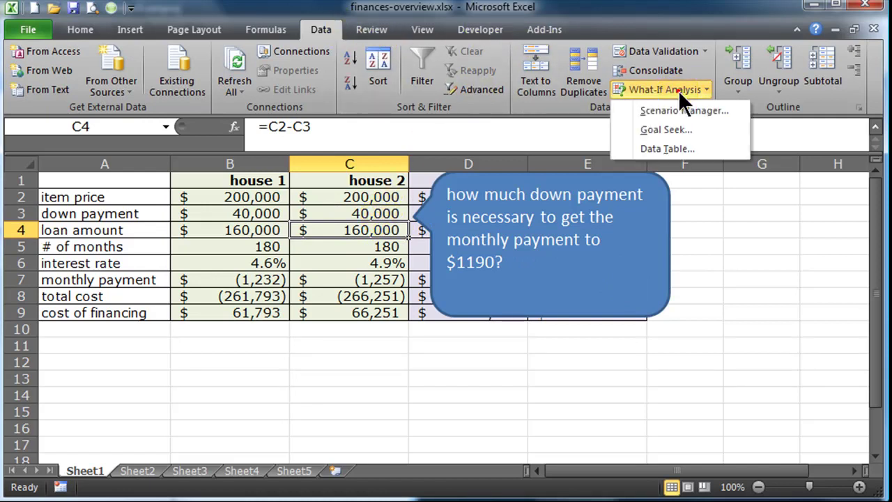
pyautogui.click(669, 130)
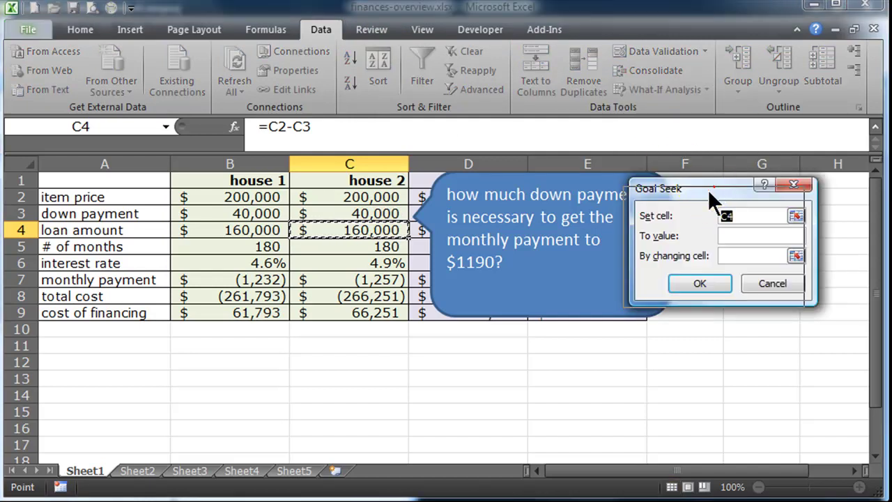
pyautogui.moveTo(707, 189); pyautogui.dragTo(145, 182)
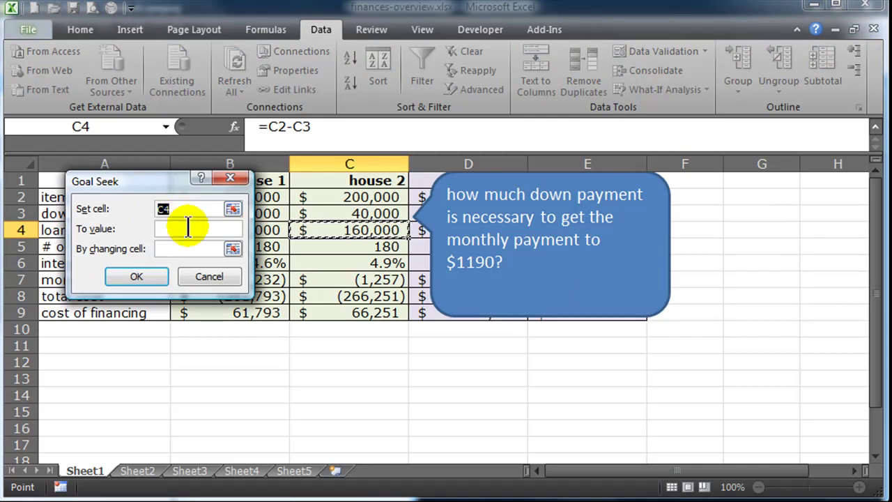
pyautogui.click(374, 278)
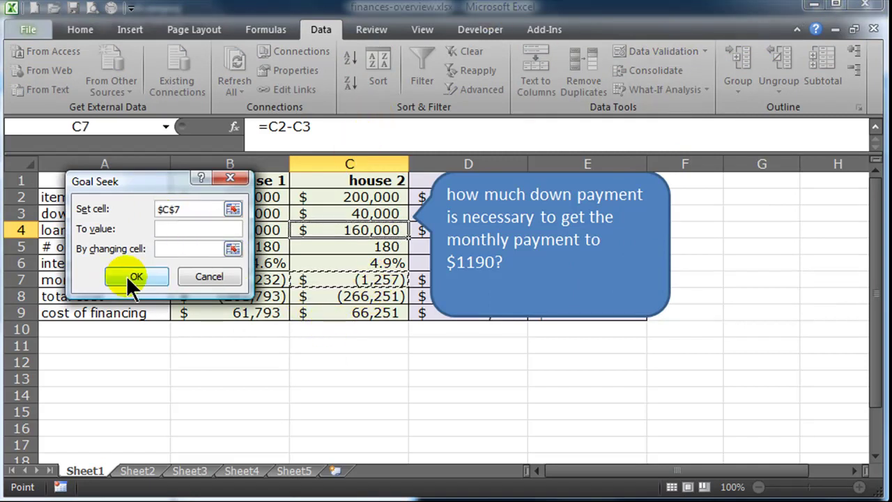
pyautogui.moveTo(159, 189); pyautogui.dragTo(174, 101)
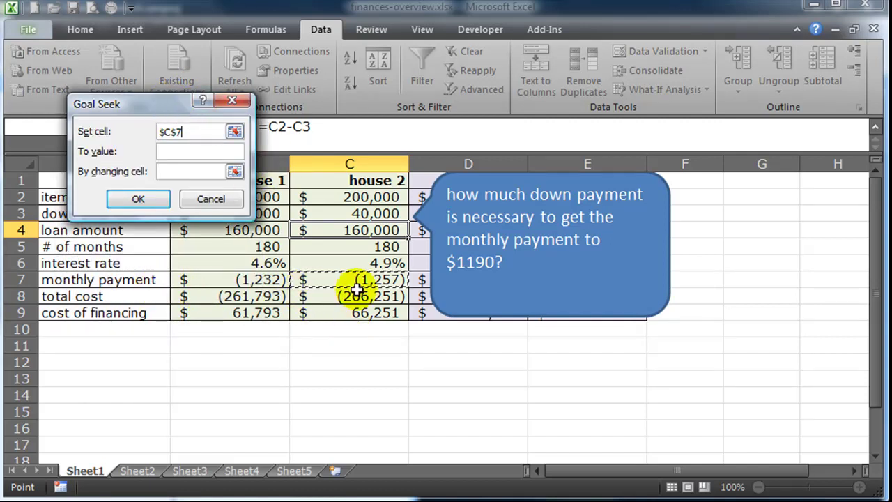
pyautogui.click(172, 149)
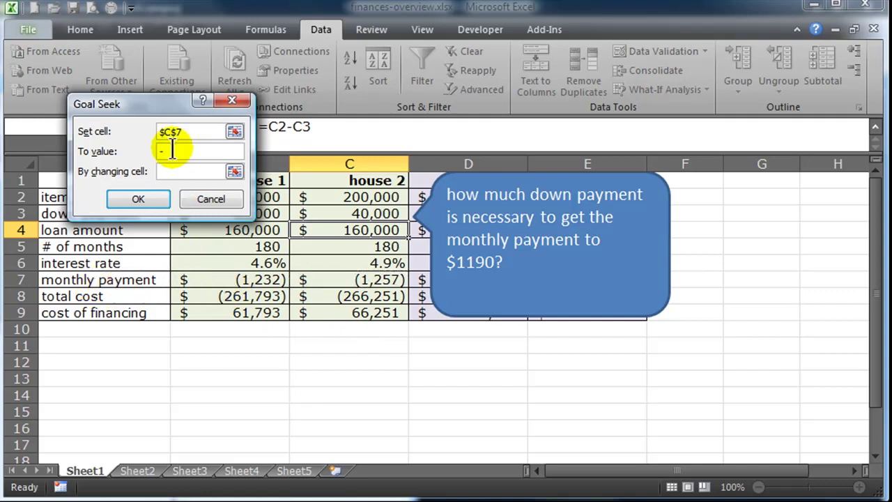
pyautogui.write('-1190')
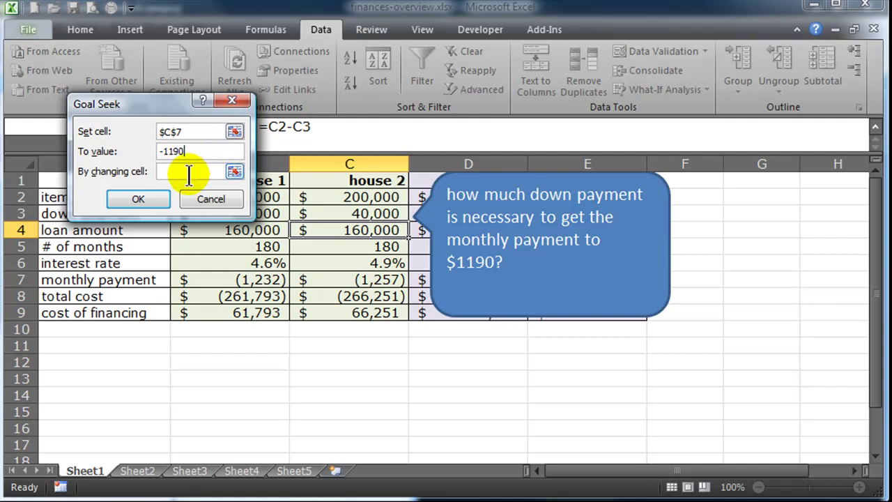
pyautogui.click(216, 171)
pyautogui.click(333, 213)
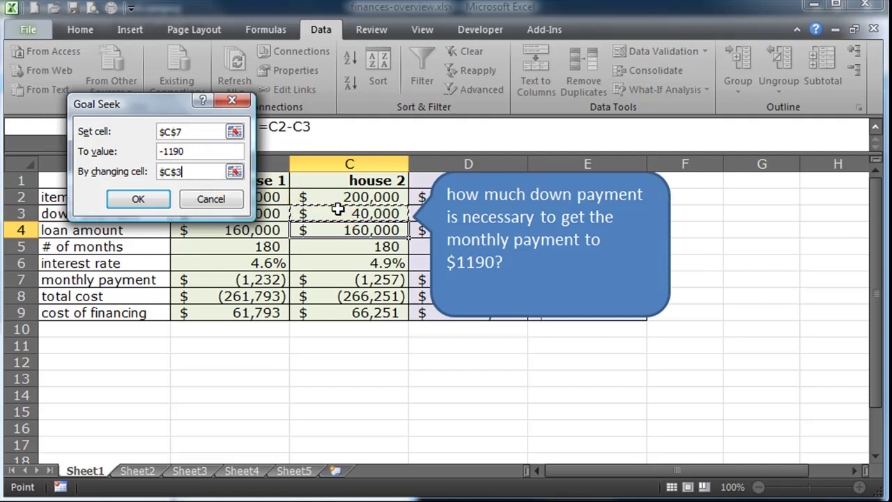
pyautogui.click(137, 199)
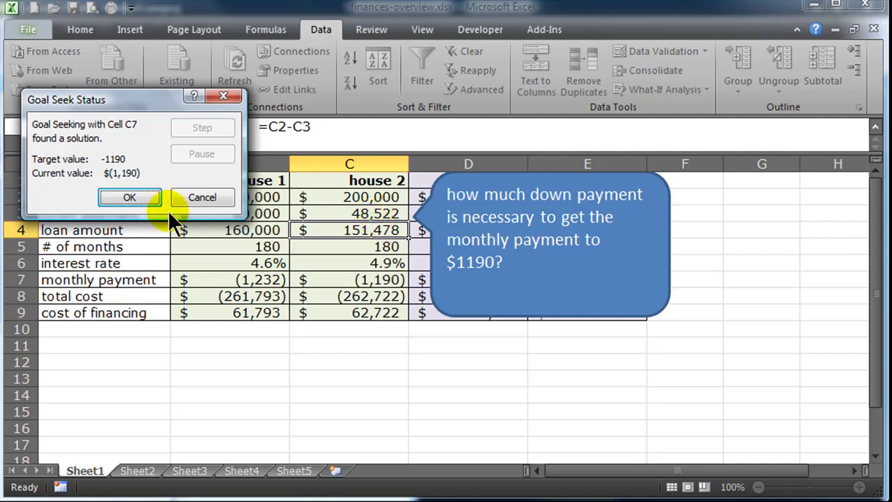
pyautogui.click(133, 198)
# Reset house 2's down payment in C3 to 40000
pyautogui.click(358, 214)
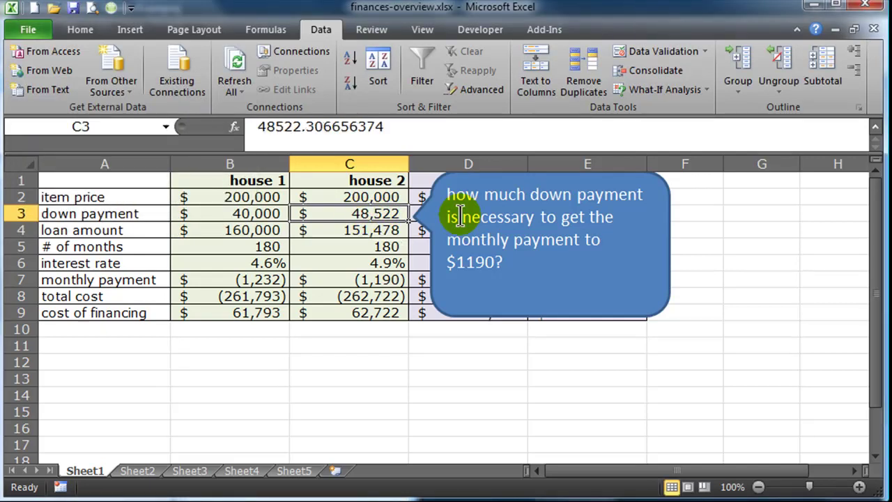
pyautogui.write('40,000')
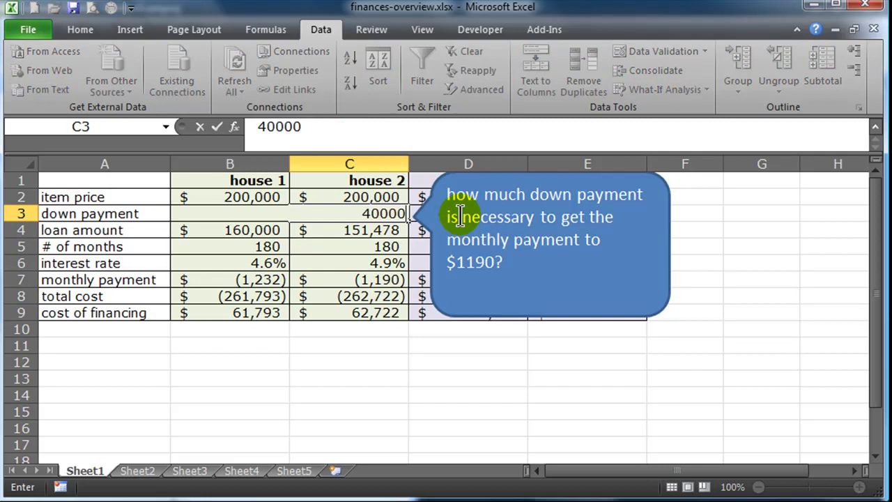
pyautogui.press('Return')
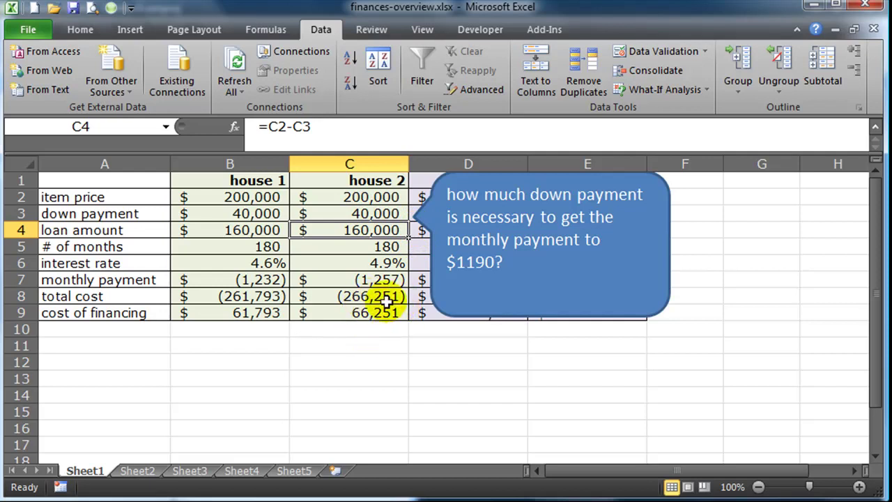
# Replace "down payment is necessary" in the callout's question with "house price can I afford", and aim its pointer at house 2's item price in C2
pyautogui.click(530, 191)
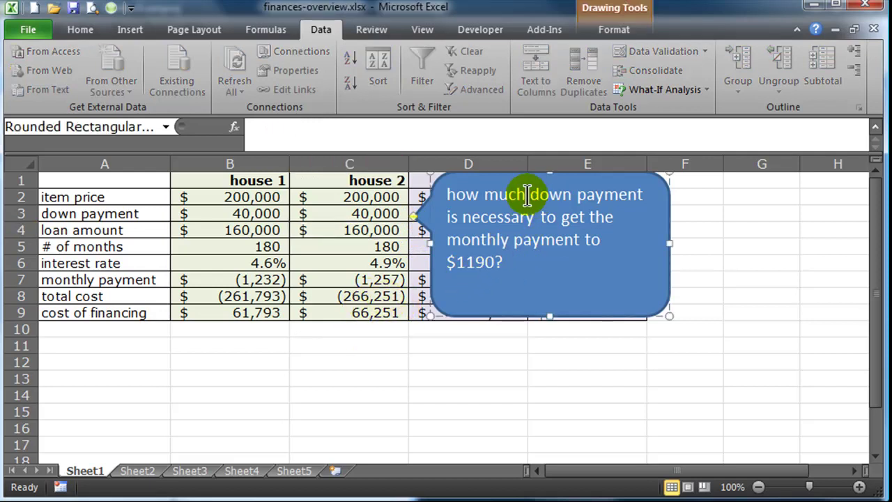
pyautogui.moveTo(514, 194); pyautogui.dragTo(589, 194)
pyautogui.click(522, 193)
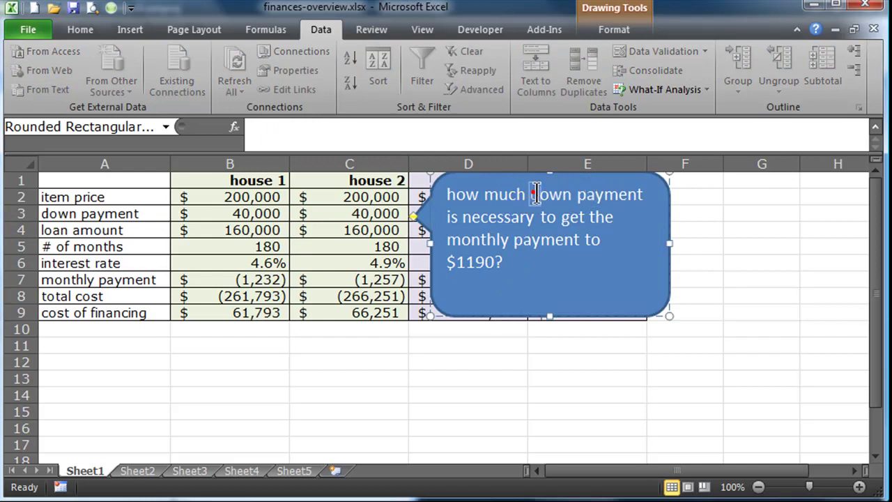
pyautogui.moveTo(529, 194); pyautogui.dragTo(630, 192)
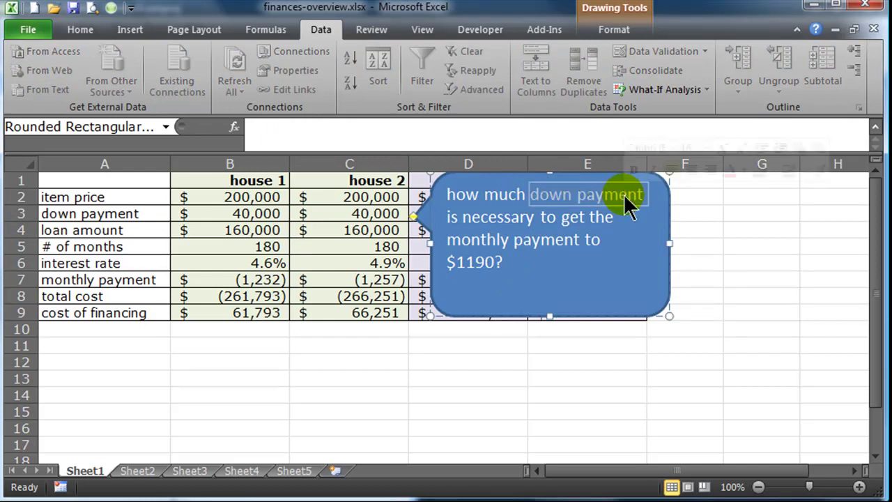
pyautogui.press('Delete')
pyautogui.press('Delete')
pyautogui.press('Delete')
pyautogui.press('Delete')
pyautogui.press('Delete')
pyautogui.press('Delete')
pyautogui.press('Delete')
pyautogui.press('Delete')
pyautogui.press('Delete')
pyautogui.press('Delete')
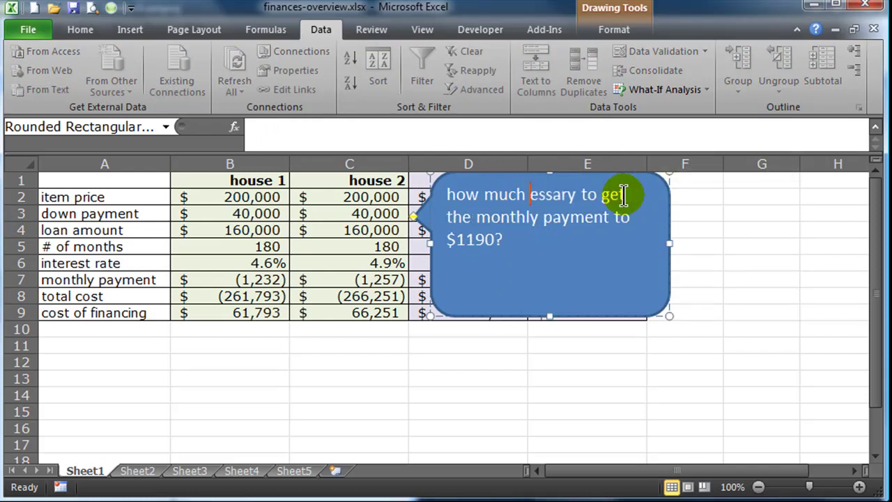
pyautogui.press('Delete')
pyautogui.press('Delete')
pyautogui.press('Delete')
pyautogui.press('Delete')
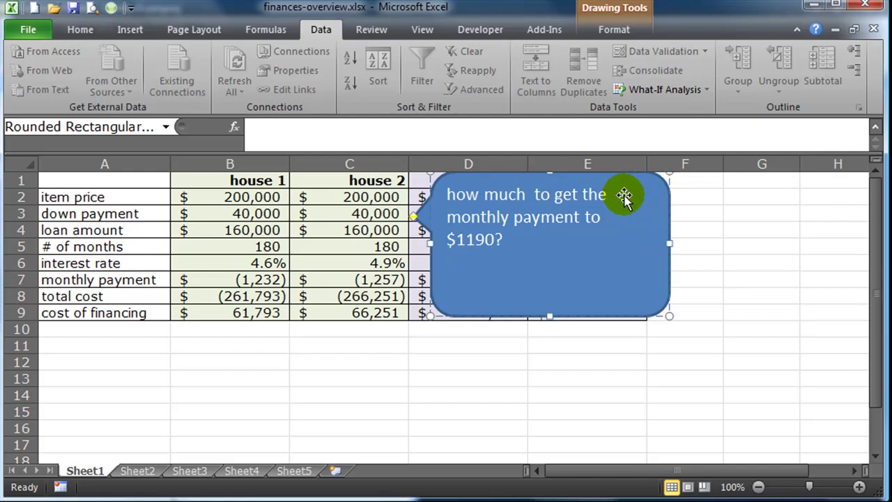
pyautogui.write('i')
pyautogui.press('BackSpace')
pyautogui.write('house price')
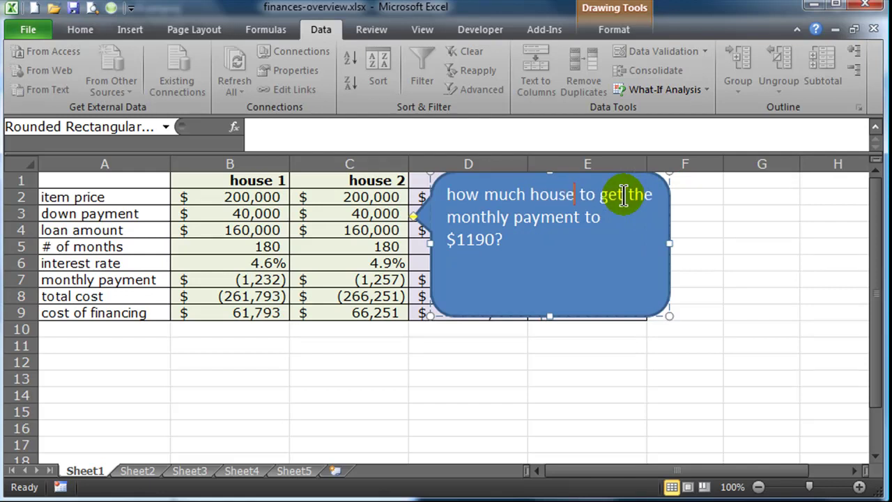
pyautogui.write(' can I afford')
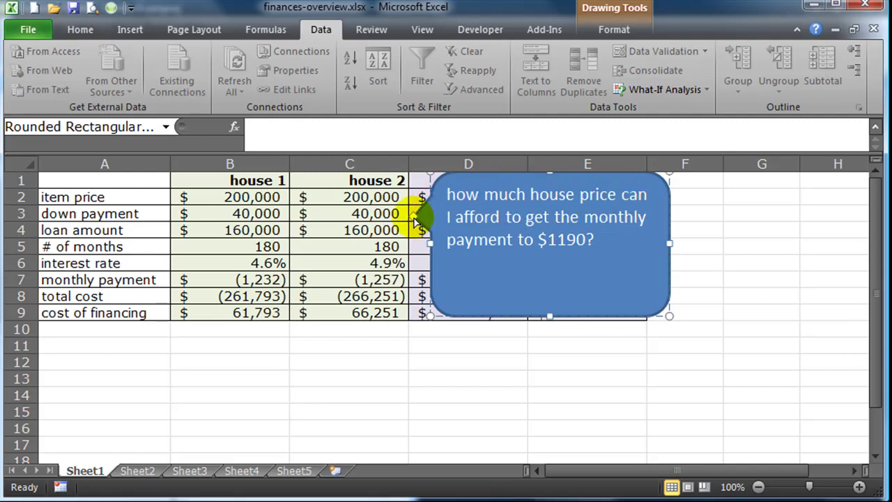
pyautogui.moveTo(415, 220); pyautogui.dragTo(413, 197)
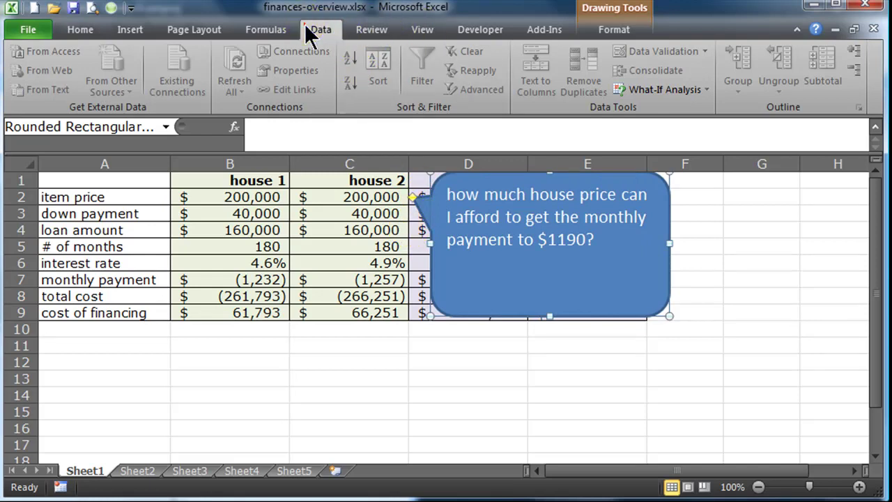
# Start a Goal Seek with house 2's monthly payment in C7 as the cell to set
pyautogui.click(663, 88)
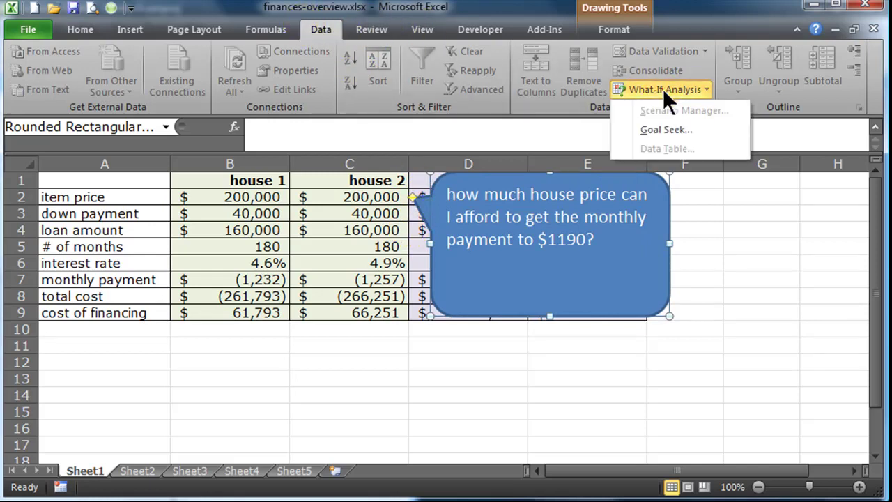
pyautogui.click(658, 130)
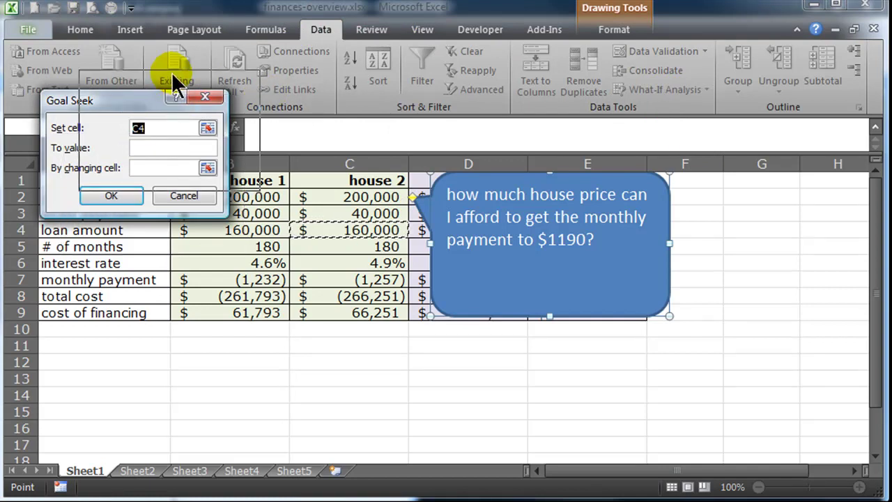
pyautogui.moveTo(161, 101); pyautogui.dragTo(207, 66)
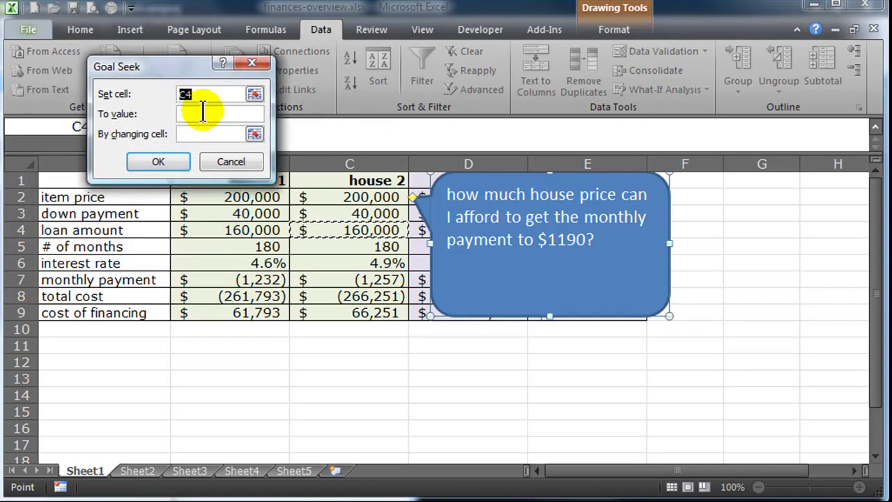
pyautogui.click(346, 197)
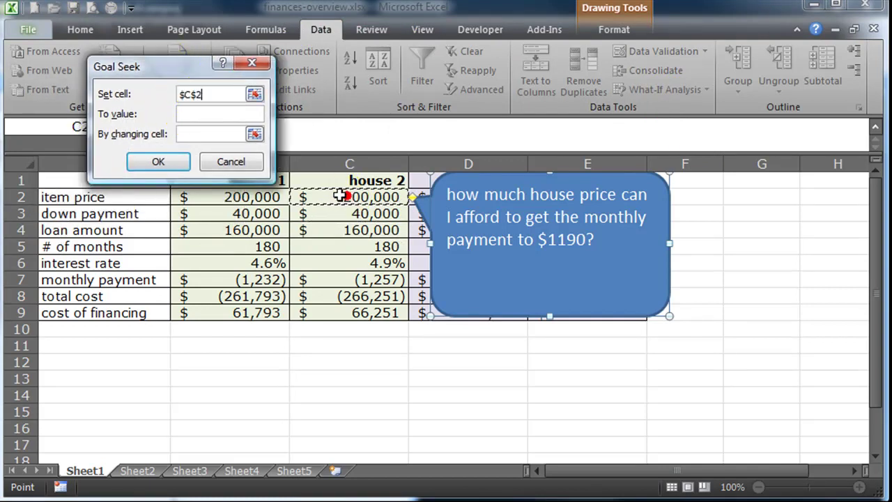
pyautogui.click(204, 114)
pyautogui.click(207, 94)
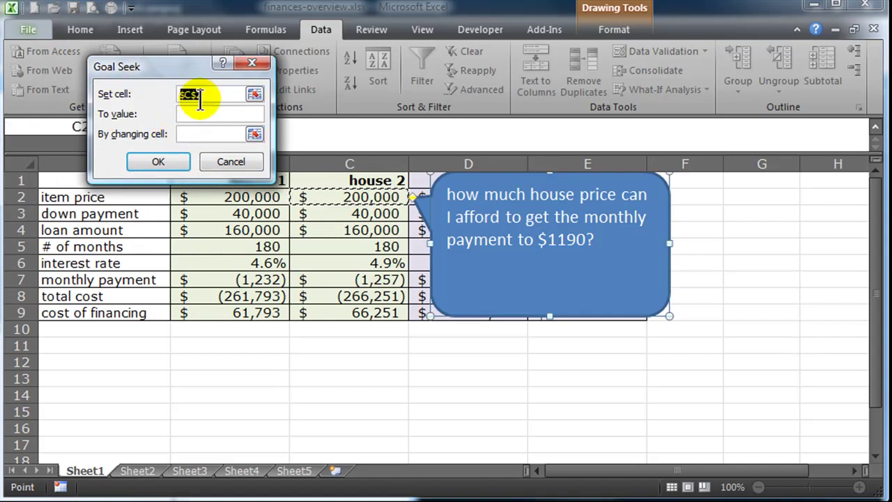
pyautogui.click(370, 280)
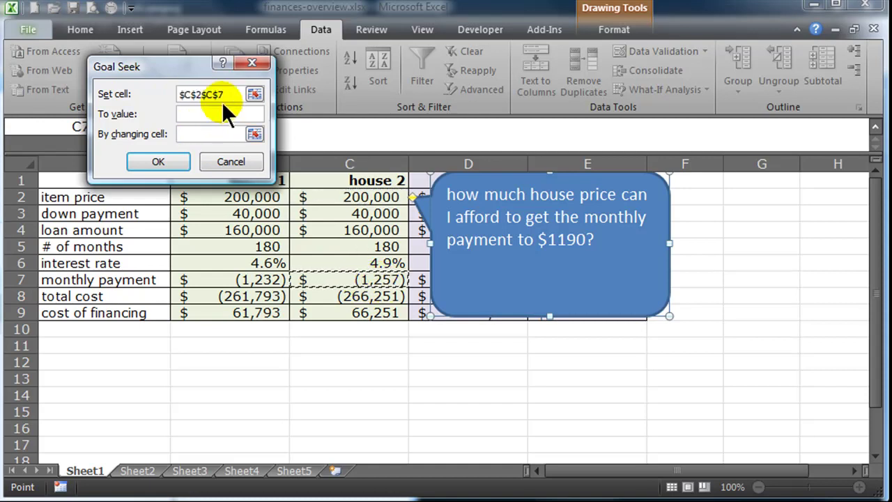
pyautogui.moveTo(230, 94); pyautogui.dragTo(116, 88)
pyautogui.press('BackSpace')
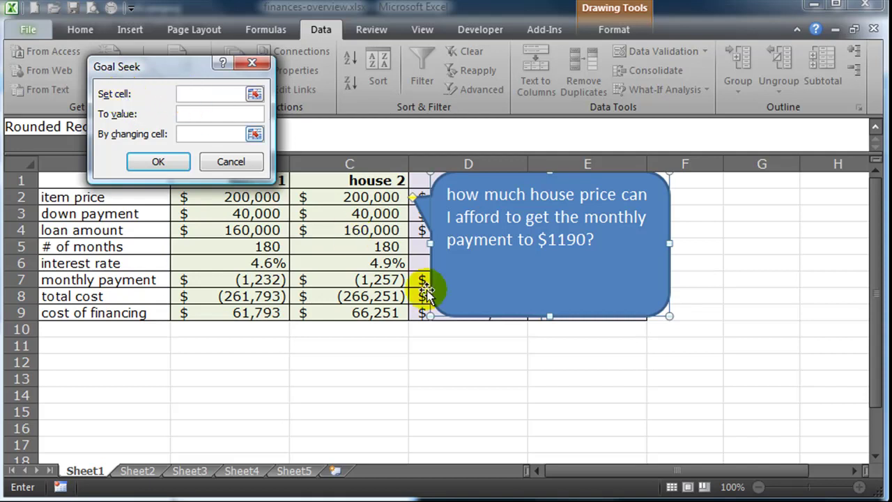
pyautogui.click(376, 278)
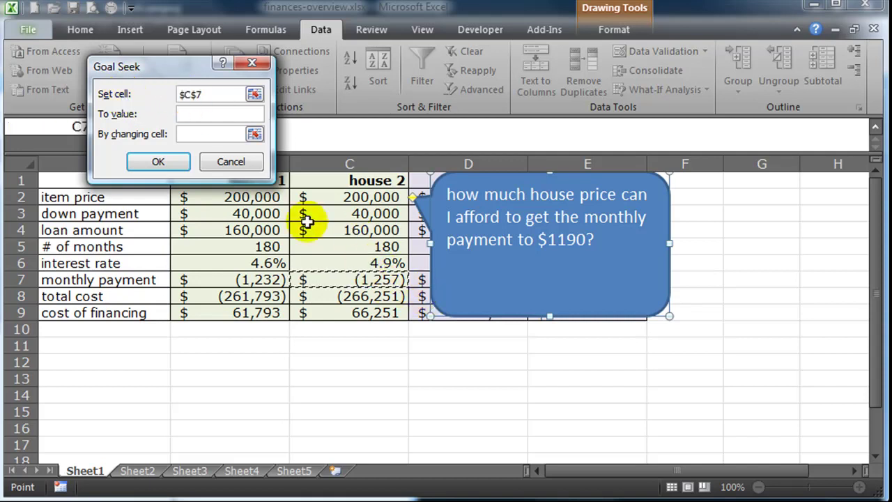
# Seek a monthly payment of -1190 by changing house 2's item price in C2, and keep the solution
pyautogui.click(202, 115)
pyautogui.write('1190')
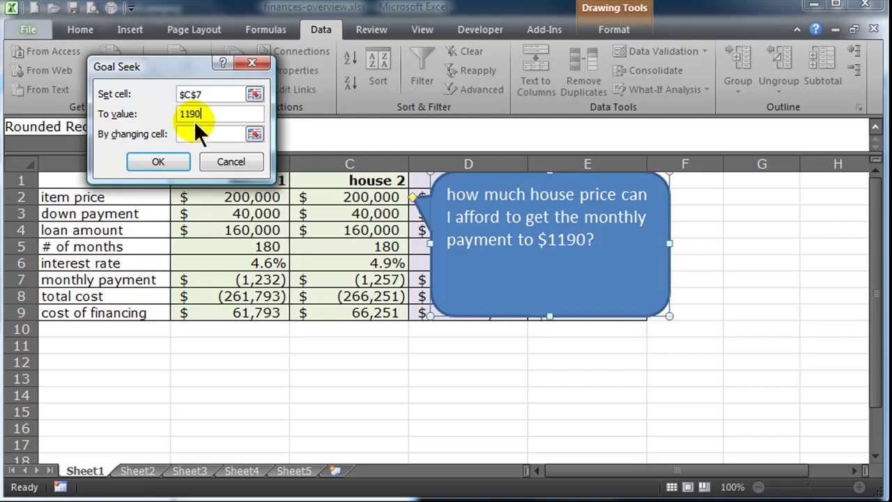
pyautogui.click(179, 114)
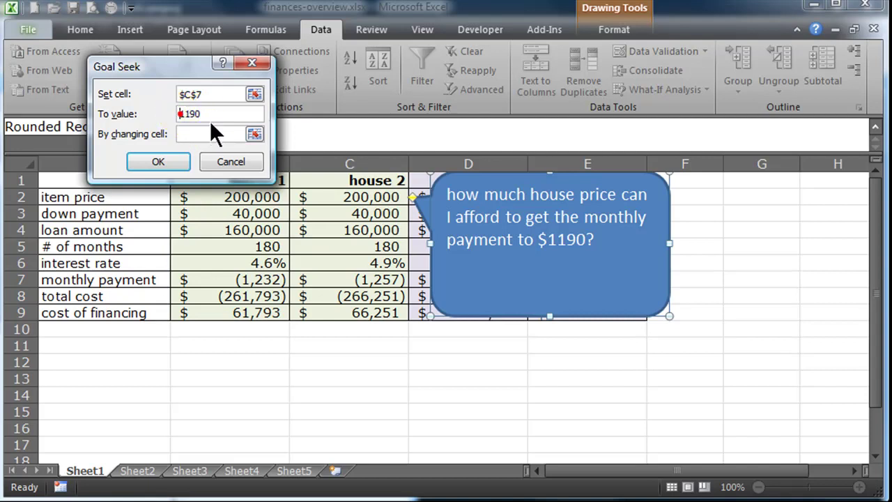
pyautogui.write('-')
pyautogui.click(198, 134)
pyautogui.click(358, 198)
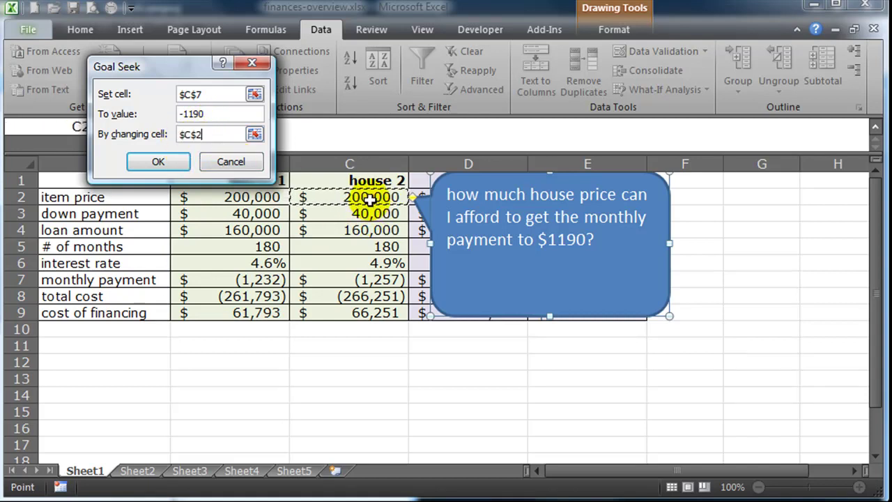
pyautogui.click(154, 158)
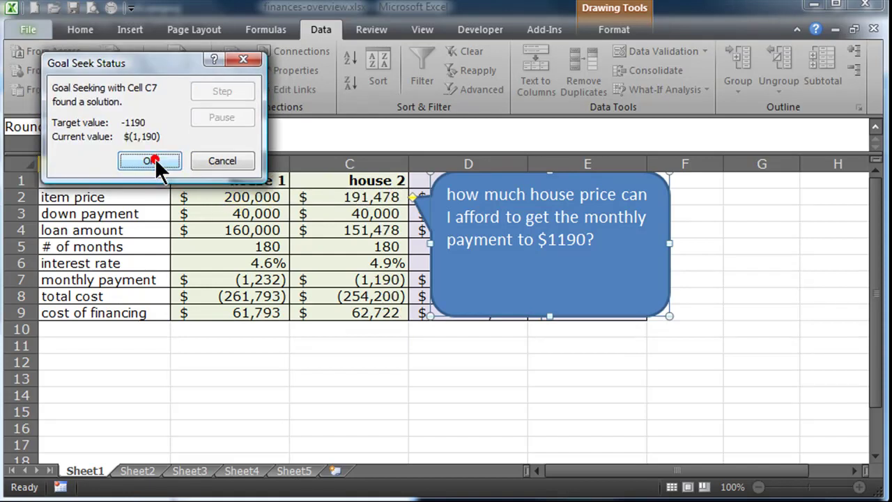
pyautogui.click(161, 162)
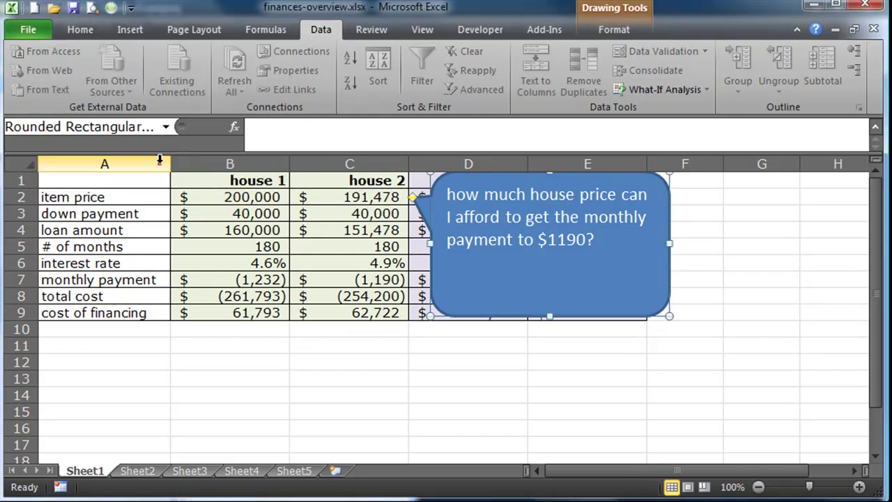
# Delete the callout with the question about the affordable house price
pyautogui.click(378, 213)
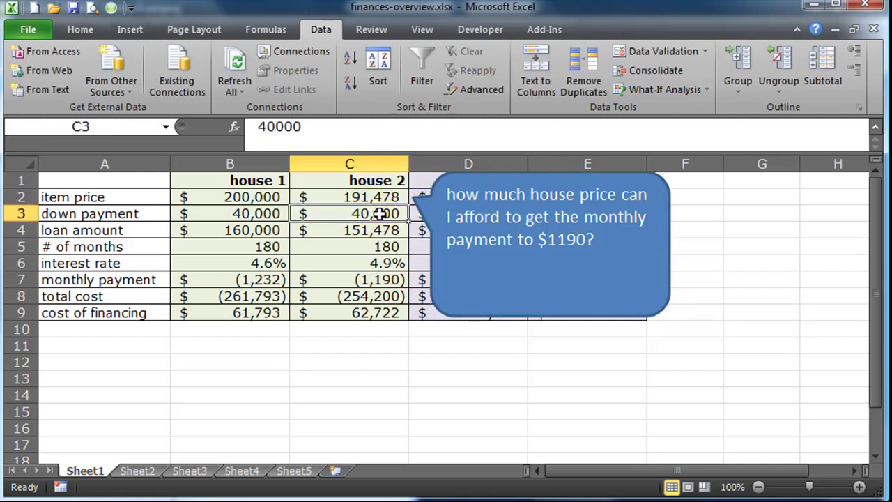
pyautogui.click(390, 280)
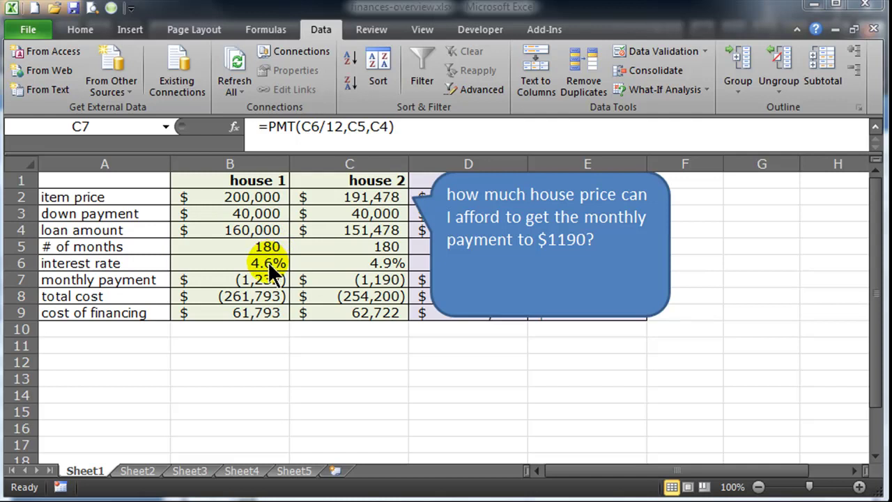
pyautogui.click(643, 313)
pyautogui.press('Delete')
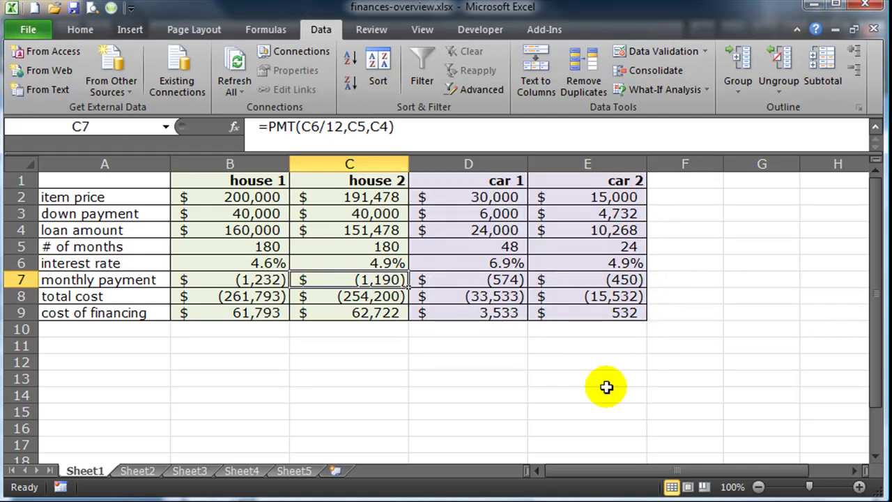
pyautogui.click(514, 392)
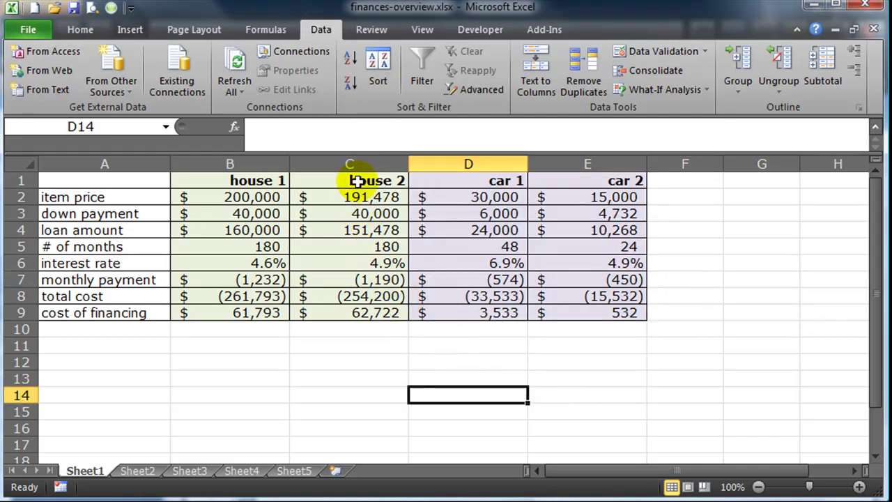
# Fill the house 2 column, C1 to C9, with yellow
pyautogui.moveTo(358, 185); pyautogui.dragTo(361, 308)
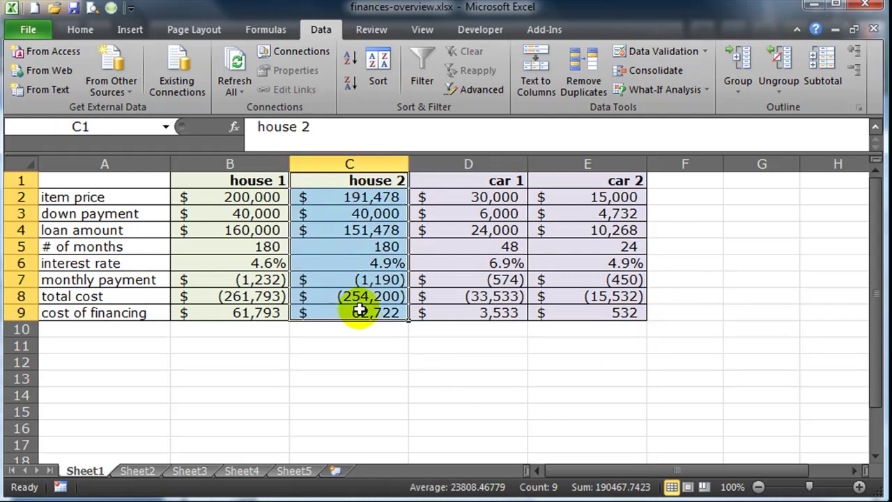
pyautogui.click(90, 32)
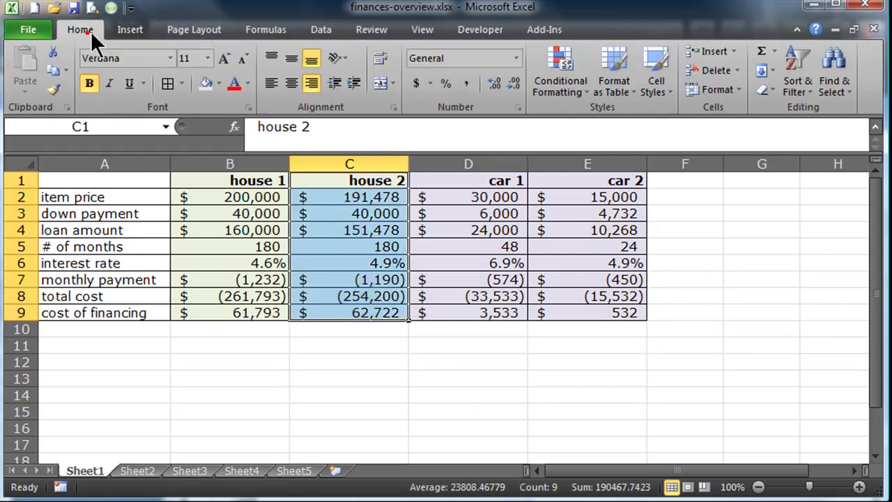
pyautogui.click(247, 84)
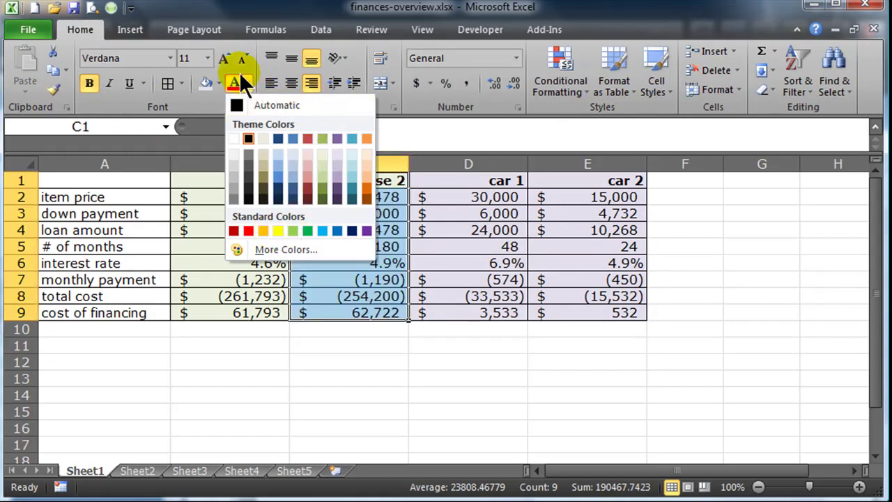
pyautogui.click(219, 83)
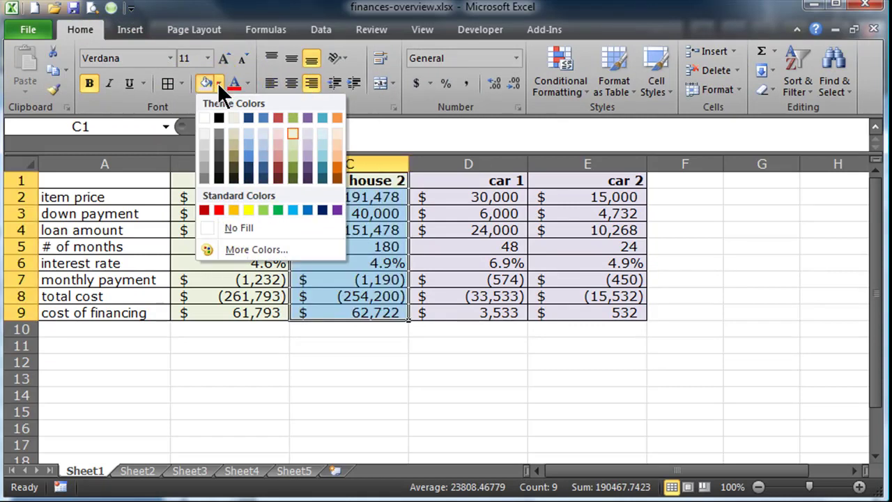
pyautogui.click(246, 210)
pyautogui.click(397, 425)
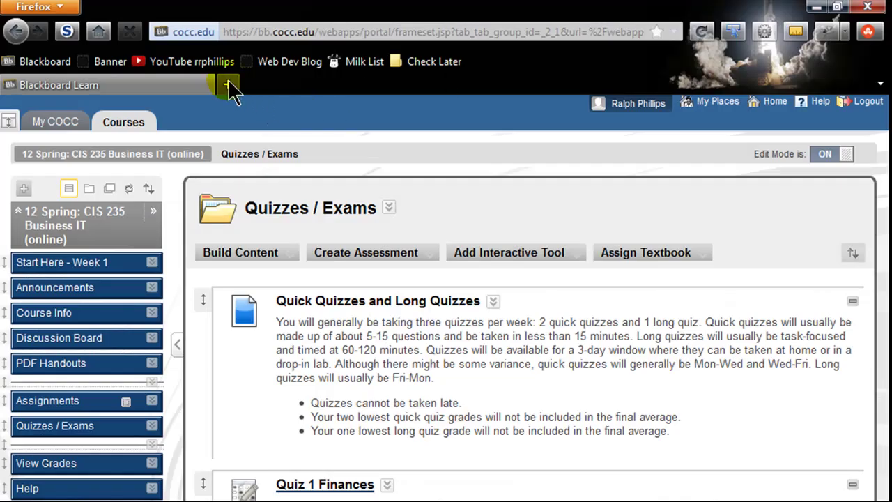
# Search Google Images for "amortization table" in a new Firefox tab
pyautogui.click(227, 84)
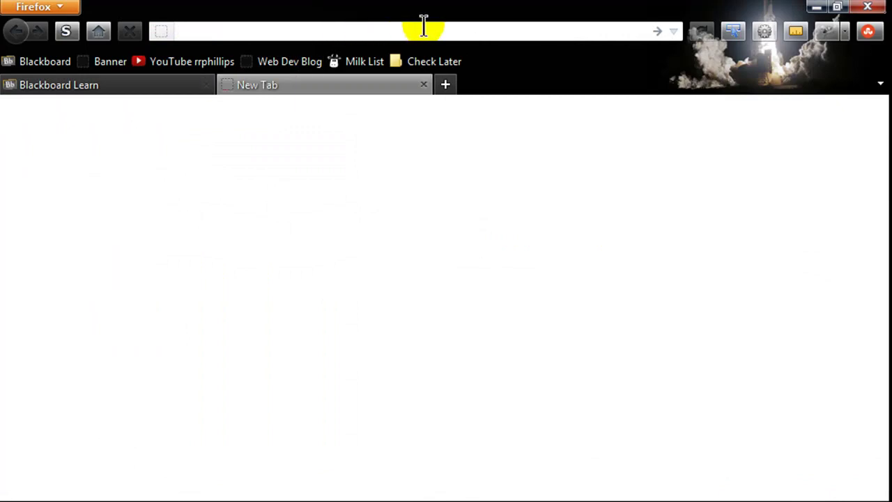
pyautogui.write('amortiz')
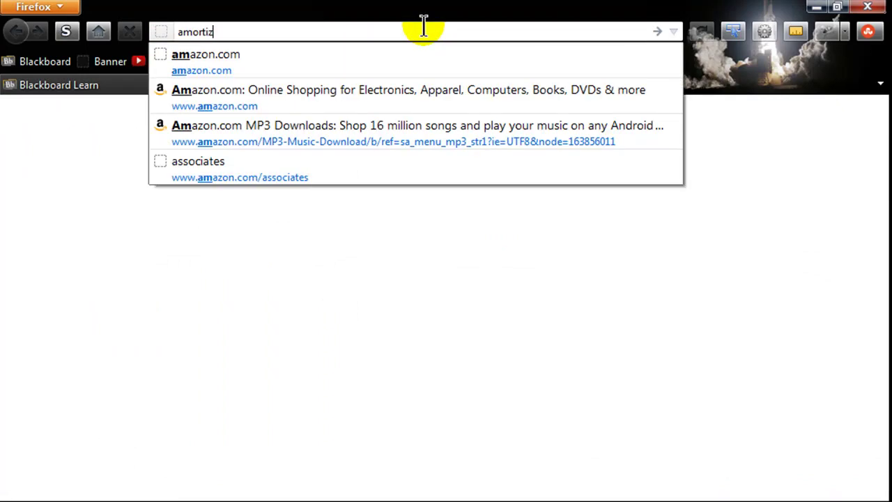
pyautogui.write('ation table')
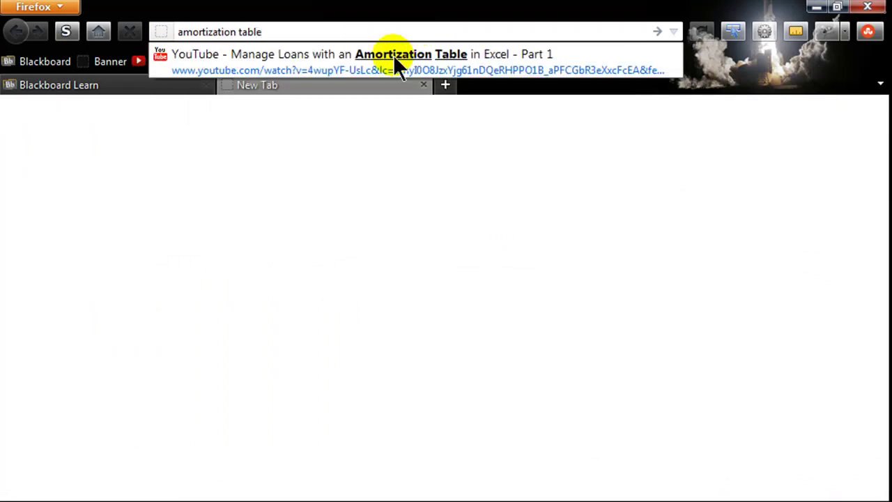
pyautogui.click(179, 31)
pyautogui.write('g')
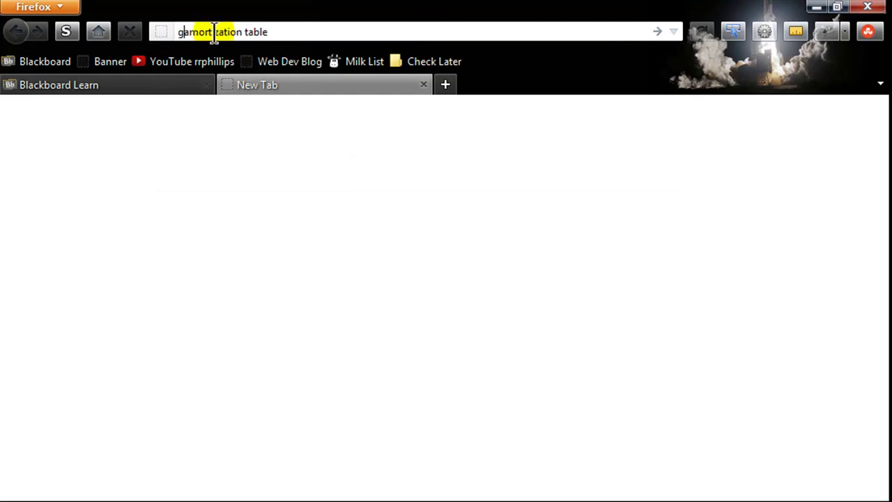
pyautogui.write('i')
pyautogui.press('Return')
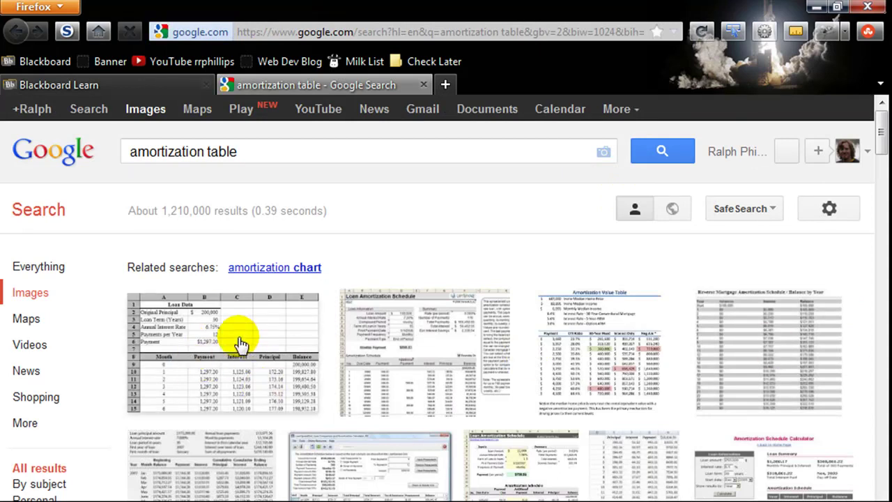
# View the full-size ExcelAmortTableFragment.png from the first image result, and return to the Excel workbook
pyautogui.moveTo(242, 341)
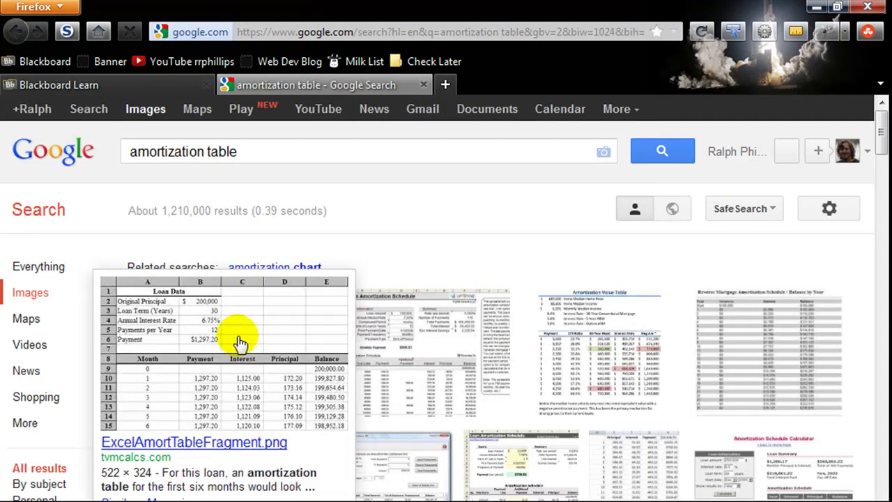
pyautogui.click(230, 325)
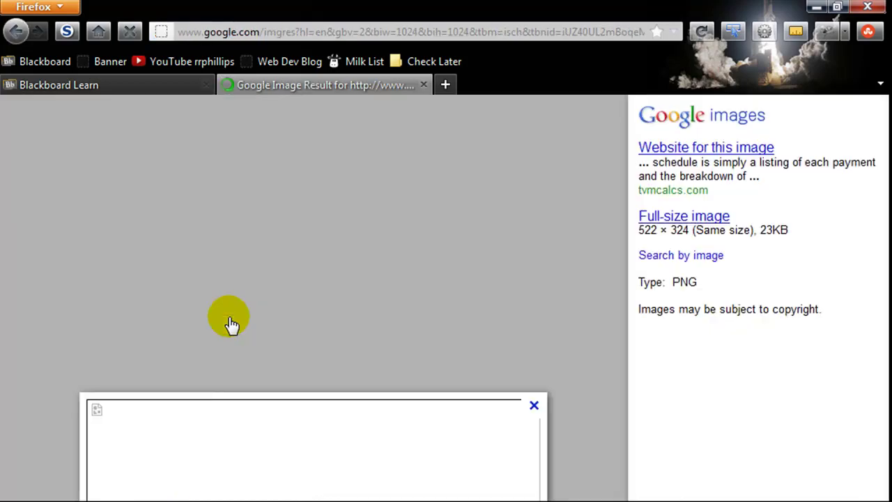
pyautogui.click(688, 220)
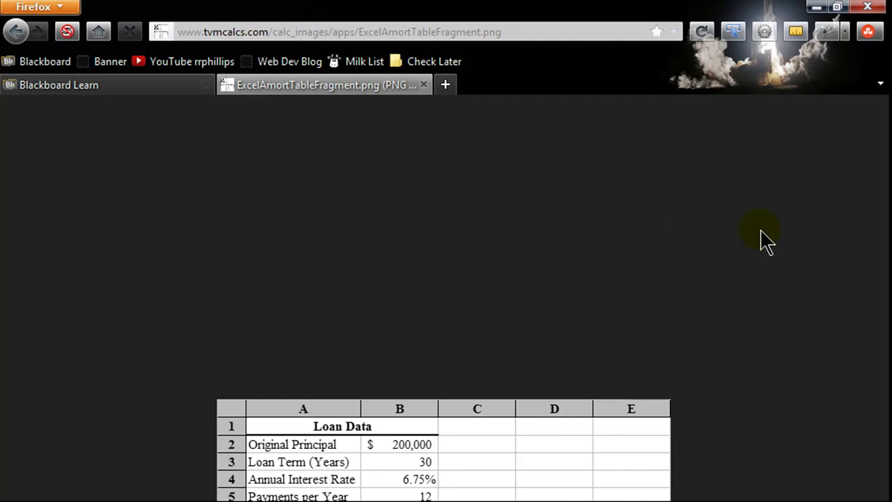
pyautogui.click(837, 7)
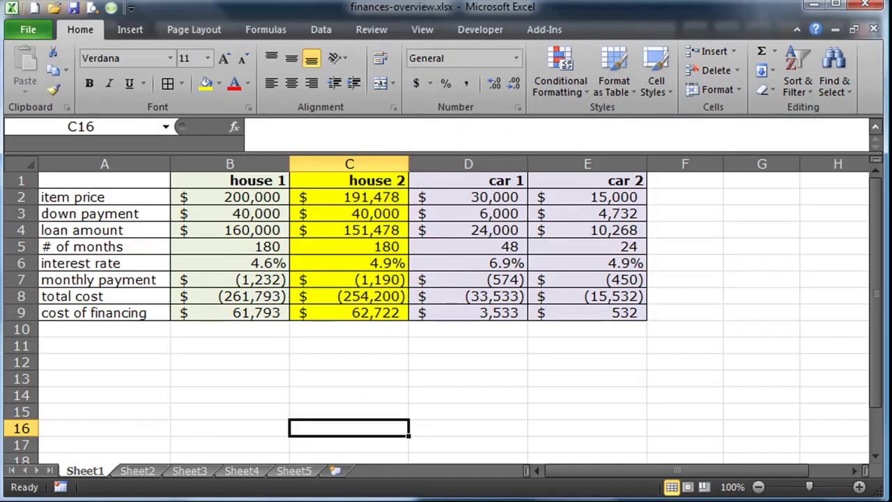
# Narrow columns A through G slightly to one equal width
pyautogui.click(454, 390)
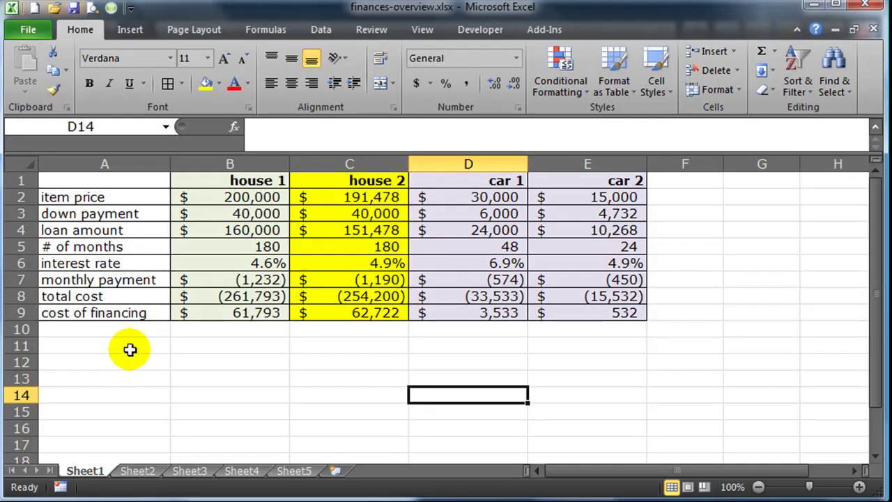
pyautogui.moveTo(147, 166); pyautogui.dragTo(765, 162)
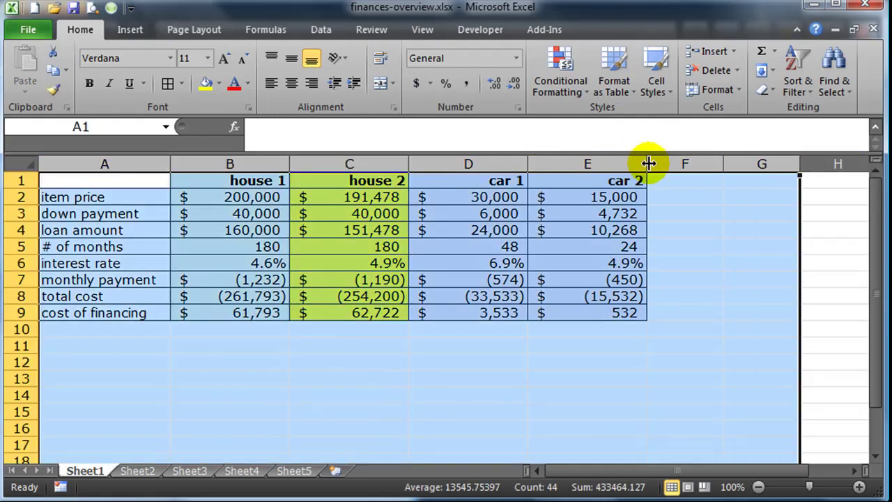
pyautogui.moveTo(649, 162); pyautogui.dragTo(642, 159)
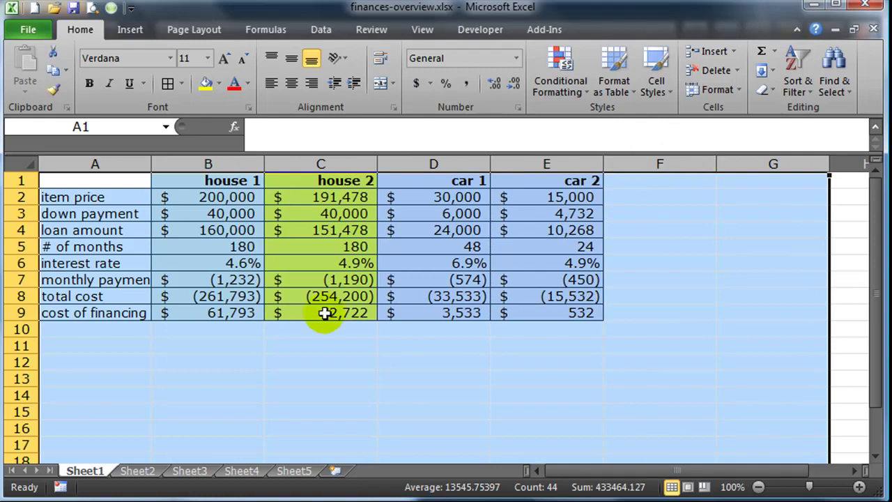
pyautogui.click(219, 399)
# Enter the amortization table headings "payment #" in A11 and "payment" in B11
pyautogui.click(98, 359)
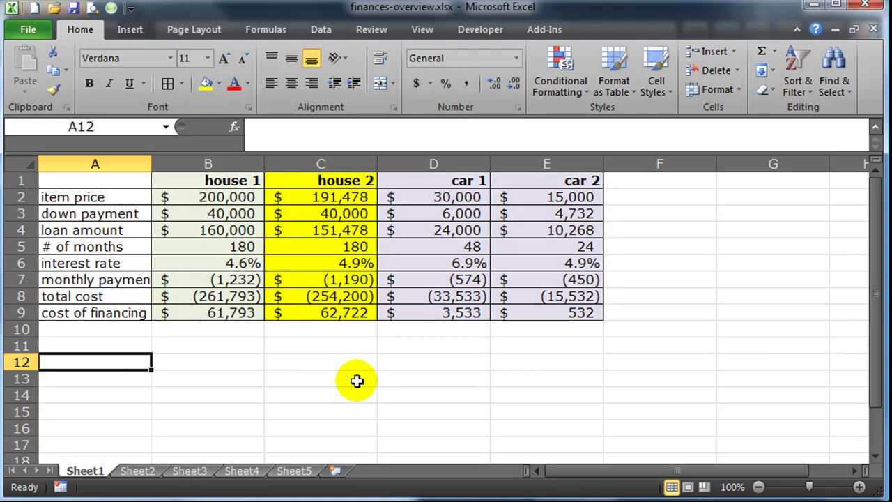
pyautogui.press('Up')
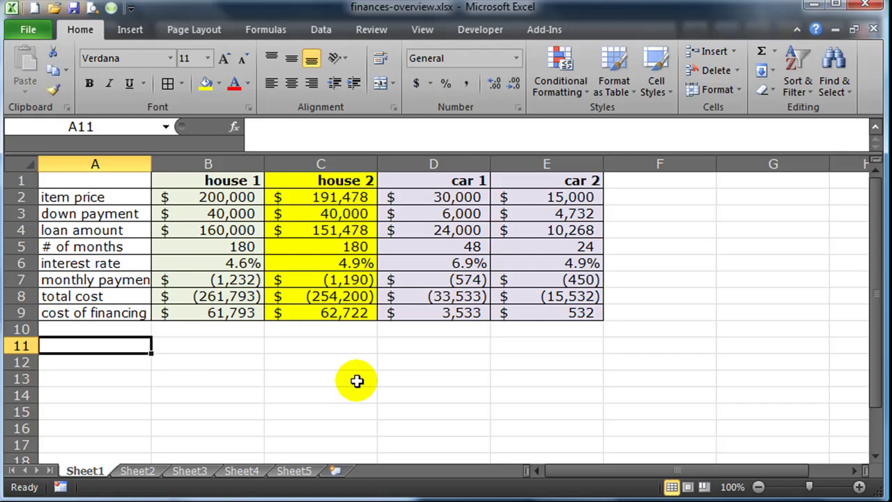
pyautogui.write('payment !')
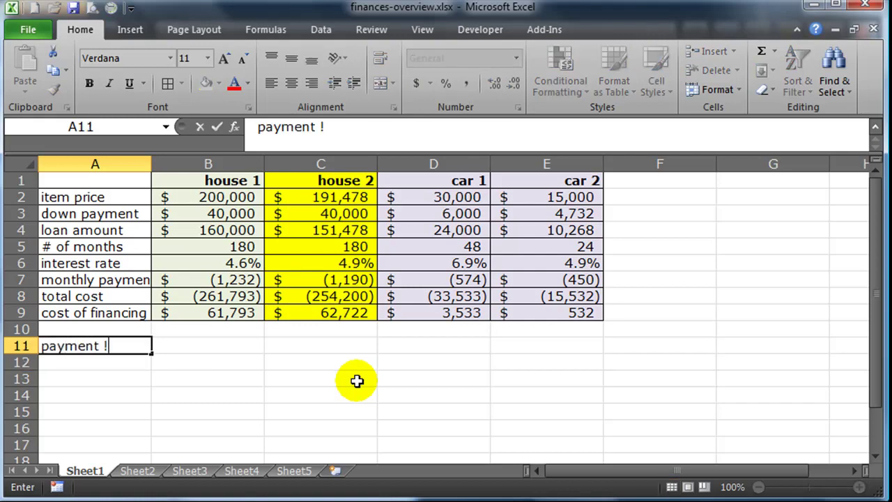
pyautogui.press('BackSpace')
pyautogui.write('#')
pyautogui.press('Tab')
pyautogui.write('payment')
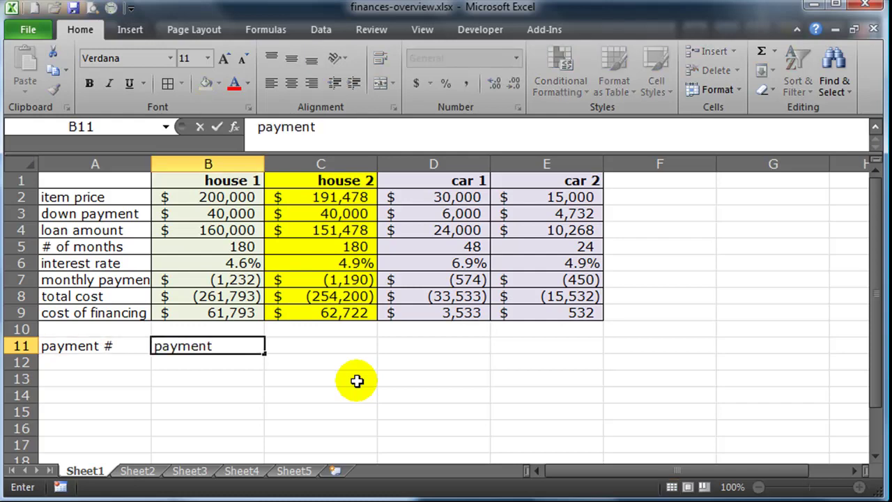
pyautogui.press('Tab')
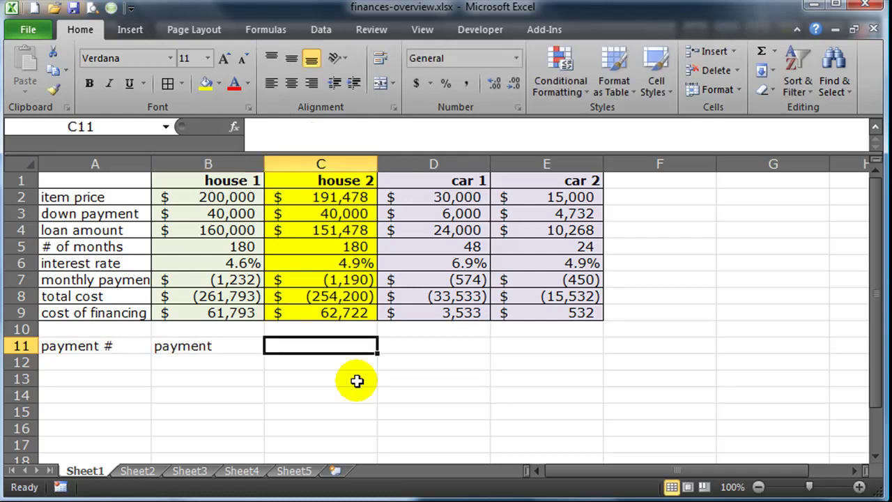
# Add the headings "interest", "principal" and "balance" in C11 through E11
pyautogui.write('interest')
pyautogui.press('Tab')
pyautogui.write('pri')
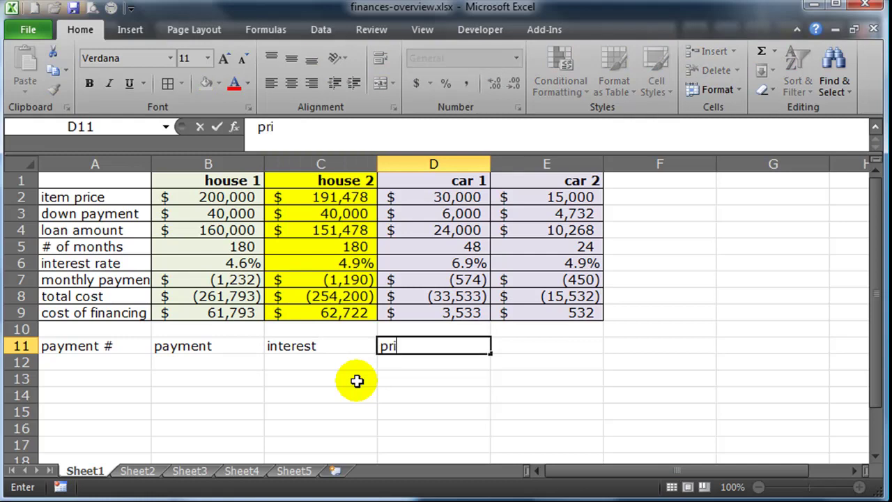
pyautogui.write('ncipal')
pyautogui.press('Tab')
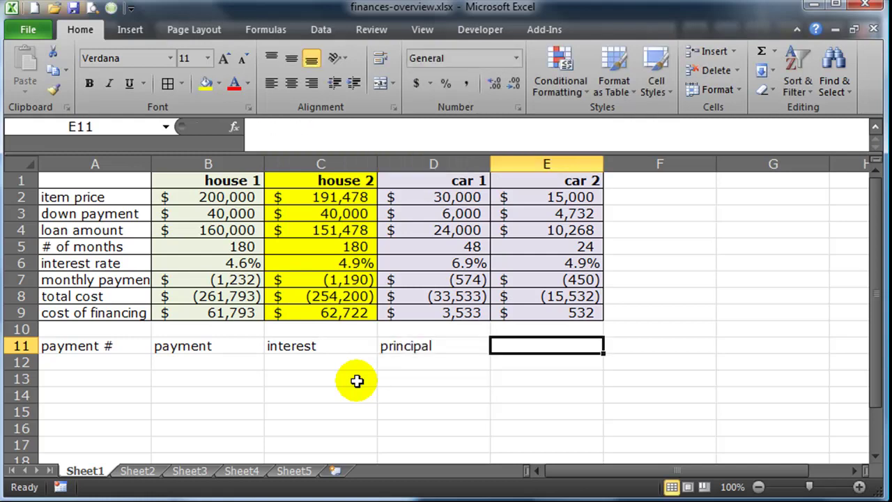
pyautogui.write('blana')
pyautogui.press('BackSpace')
pyautogui.press('BackSpace')
pyautogui.press('BackSpace')
pyautogui.press('BackSpace')
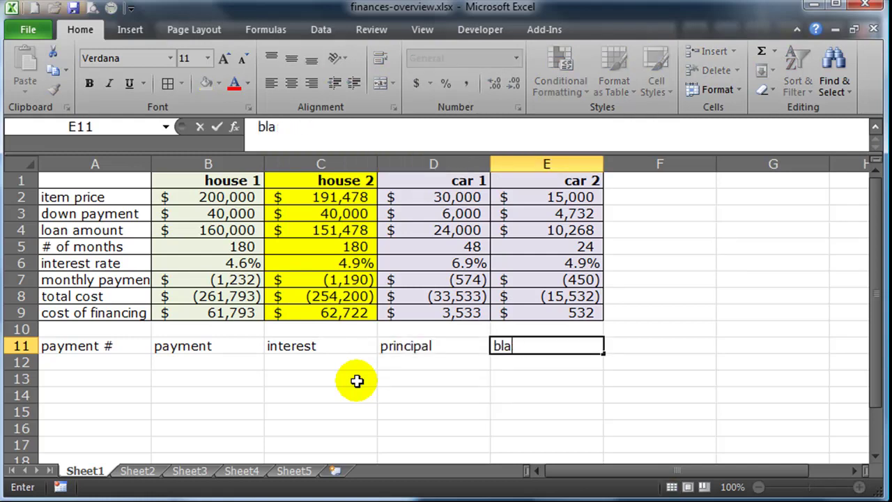
pyautogui.write('alance')
pyautogui.press('Return')
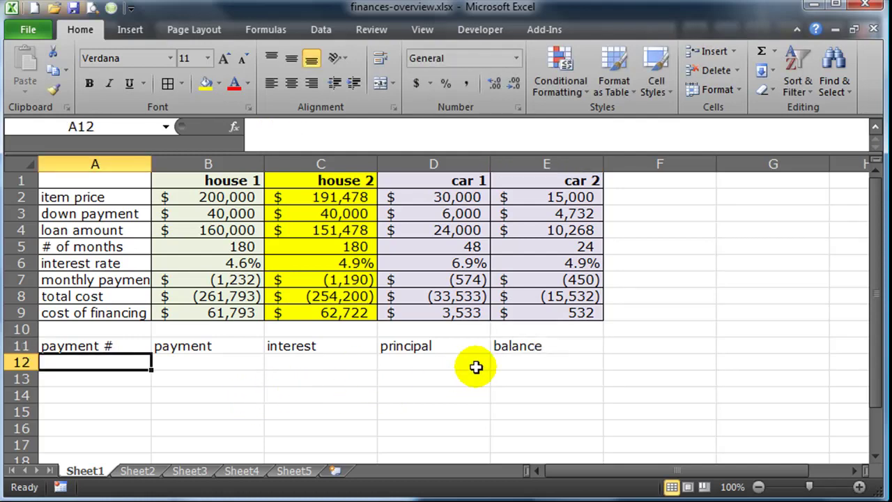
# Number the payments 0, 1, 2 and 3 in A12 through A15
pyautogui.write('0')
pyautogui.press('Return')
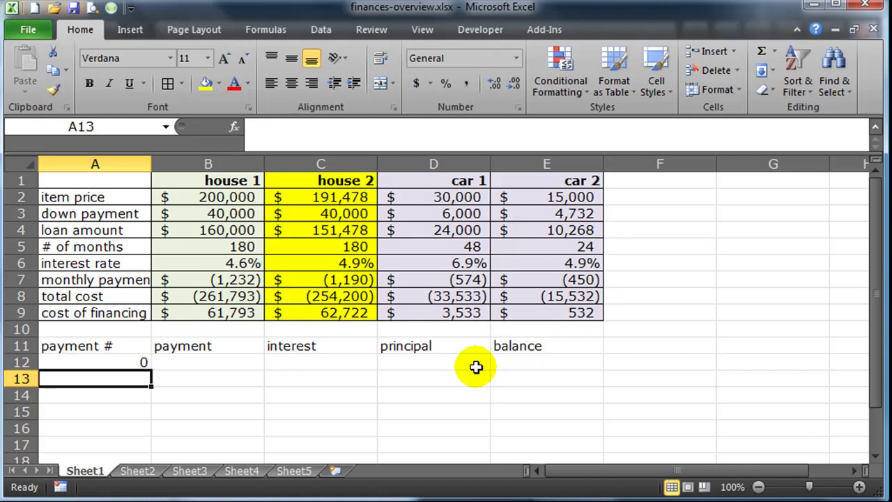
pyautogui.write('1')
pyautogui.press('Return')
pyautogui.write('2')
pyautogui.press('Return')
pyautogui.write('3')
pyautogui.press('Return')
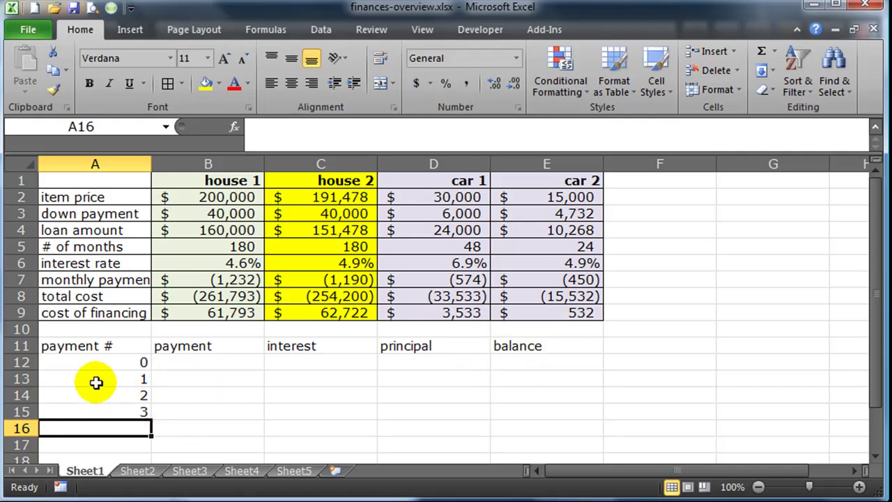
# Set the starting balance for payment 0 in E12 to house 2's loan amount with =C4
pyautogui.click(227, 364)
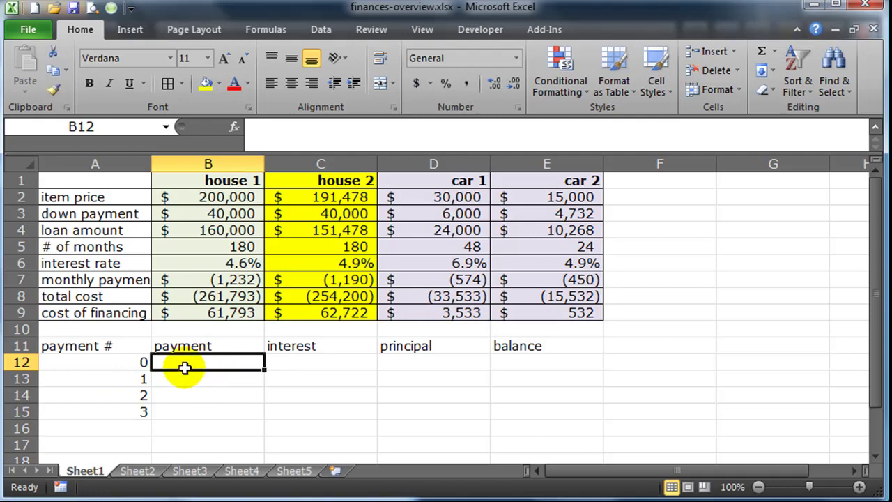
pyautogui.click(106, 365)
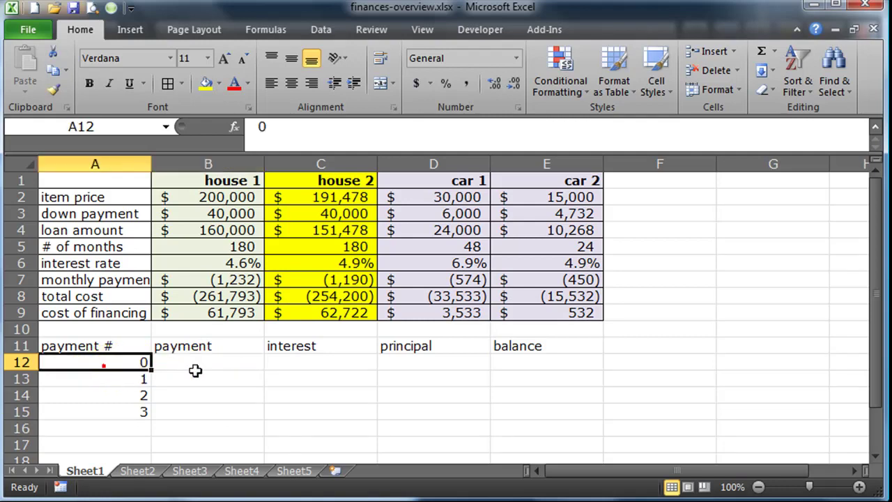
pyautogui.click(531, 363)
pyautogui.click(532, 362)
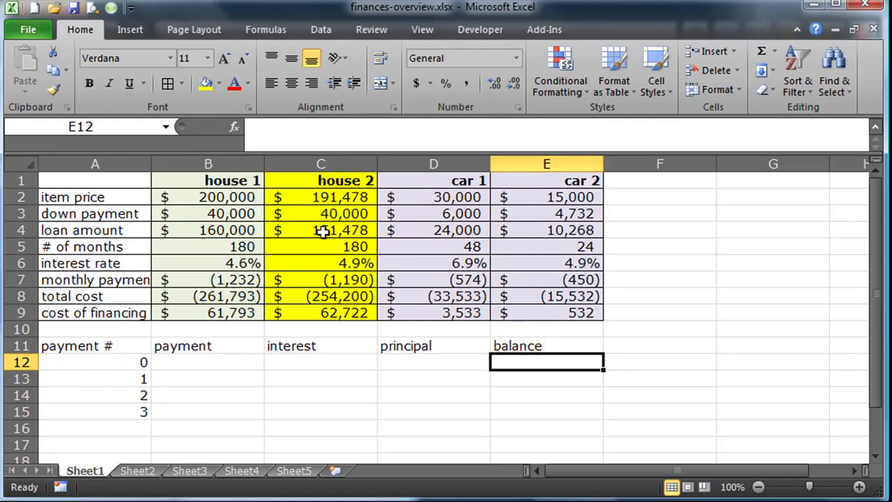
pyautogui.click(366, 241)
pyautogui.click(532, 402)
pyautogui.click(537, 363)
pyautogui.write('=')
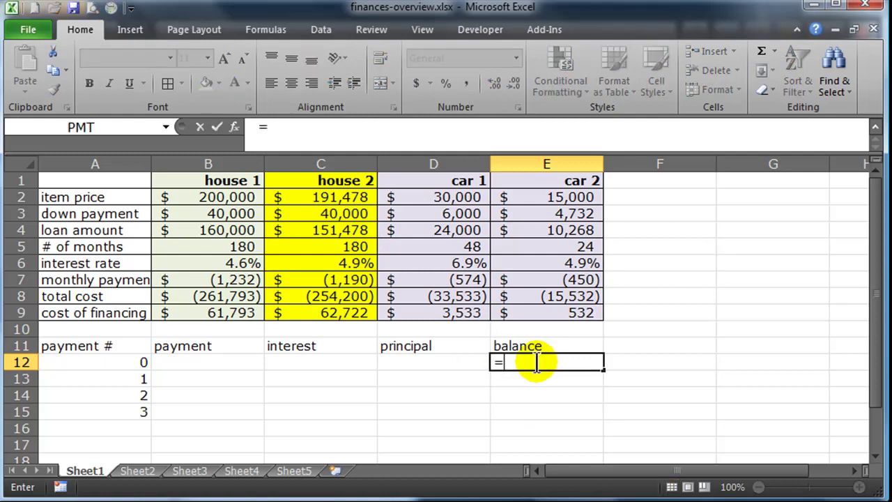
pyautogui.click(350, 231)
pyautogui.press('Return')
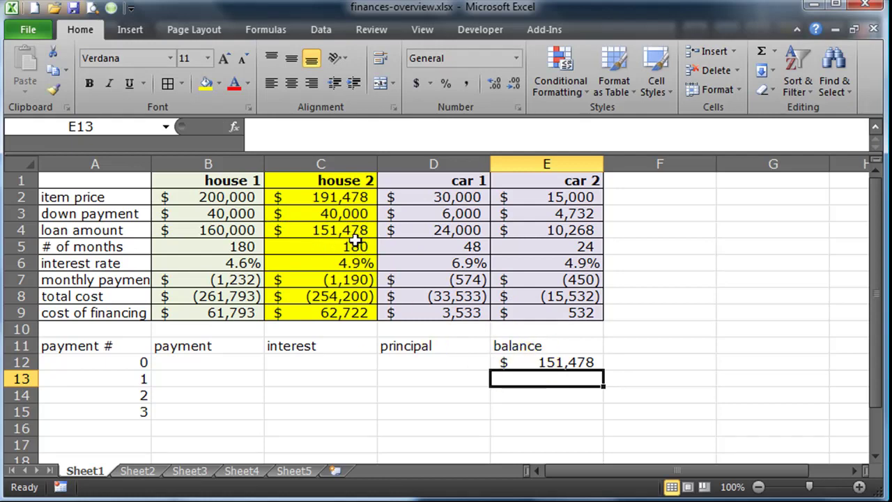
# Set house 2's item price to 200000 and its down payment to 36,000, checking the linked starting balance in E12
pyautogui.click(363, 199)
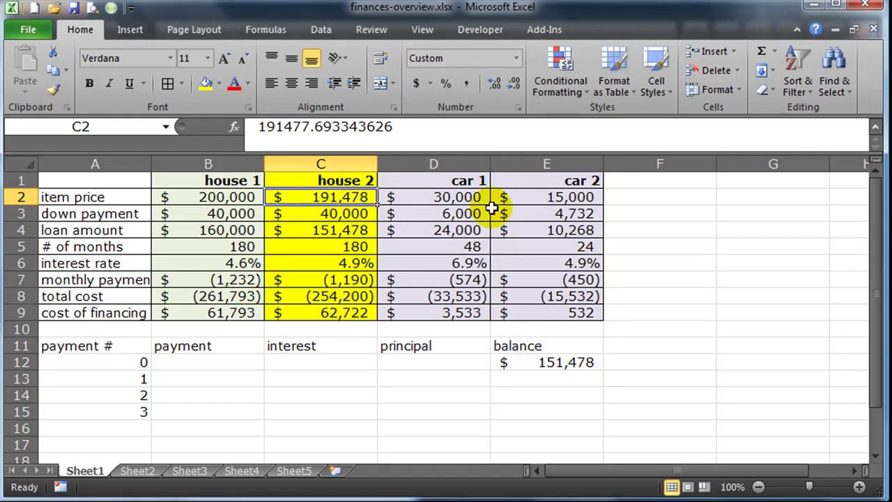
pyautogui.write('200000')
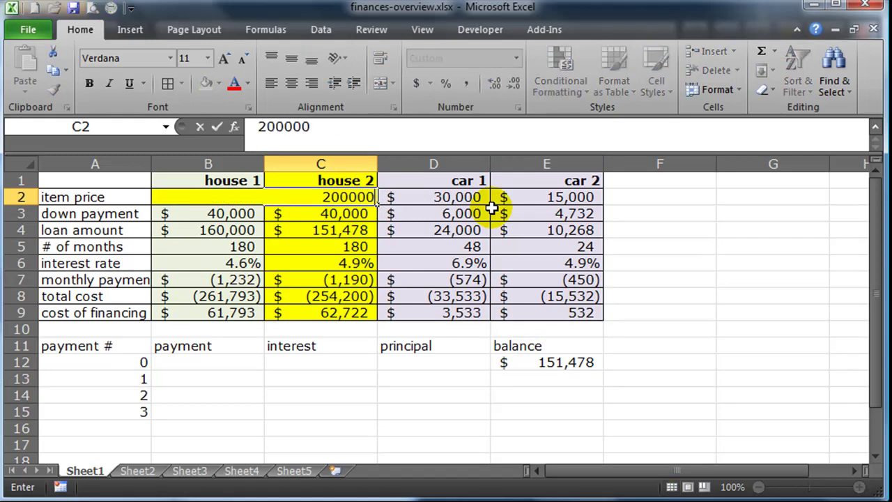
pyautogui.press('Return')
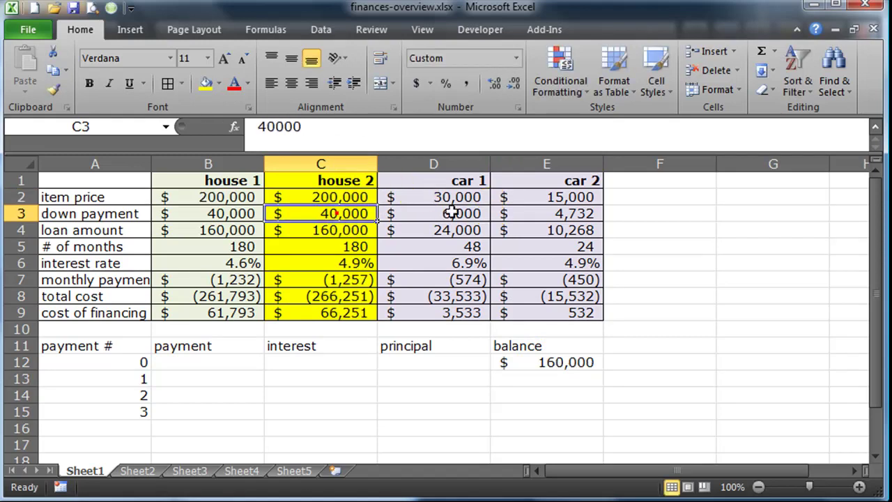
pyautogui.write('36')
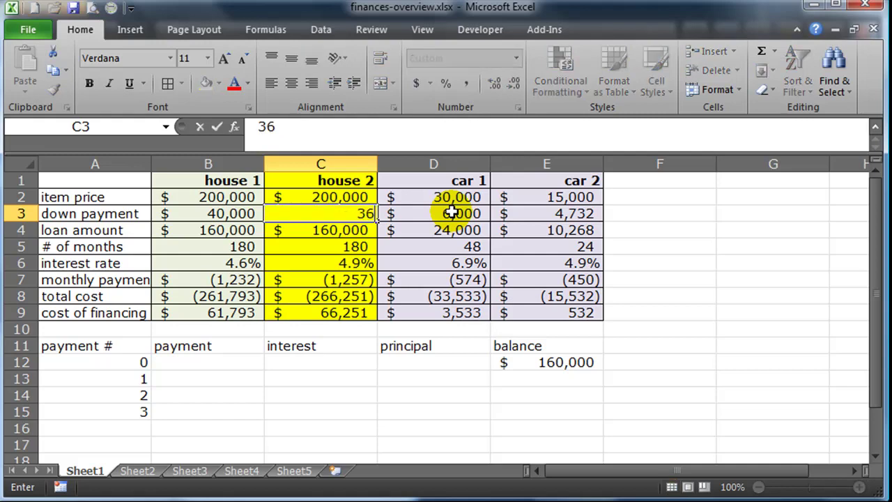
pyautogui.write(',000')
pyautogui.press('Return')
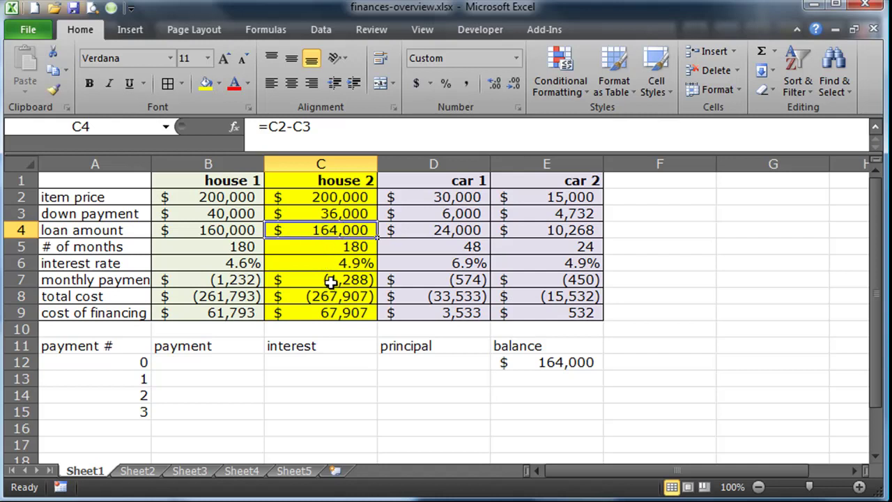
pyautogui.click(549, 371)
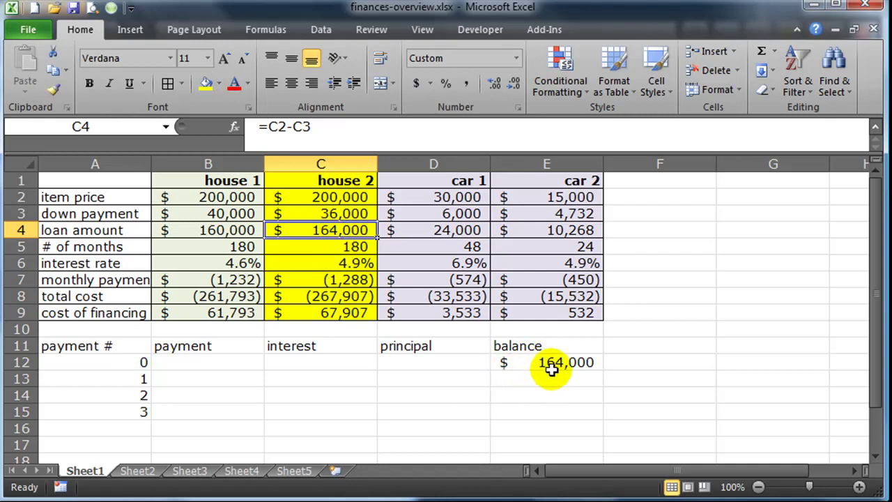
pyautogui.click(551, 366)
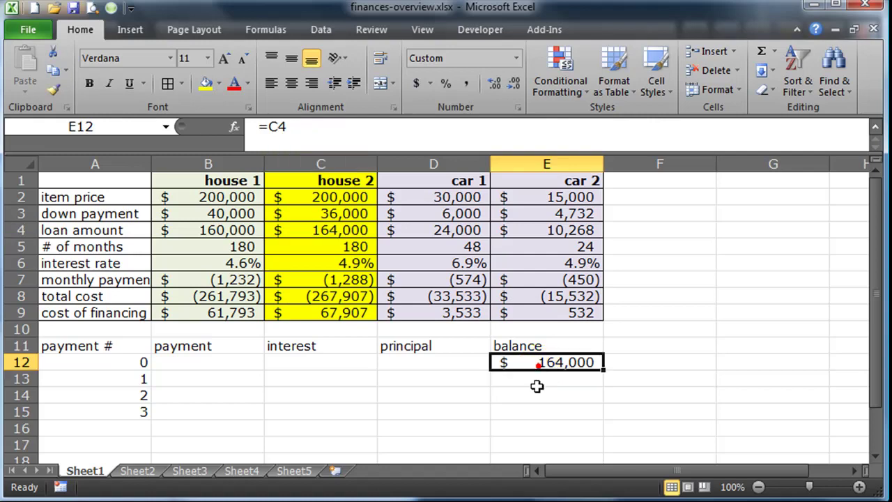
pyautogui.click(538, 383)
pyautogui.click(523, 363)
# Write the formula =abs(C7) in B13 to use house 2's monthly payment as a positive amount for payment 1
pyautogui.click(200, 379)
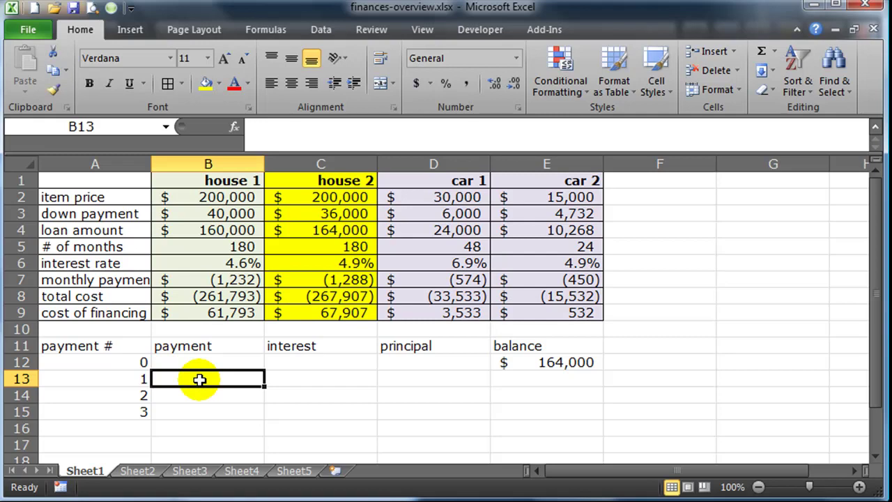
pyautogui.write('=')
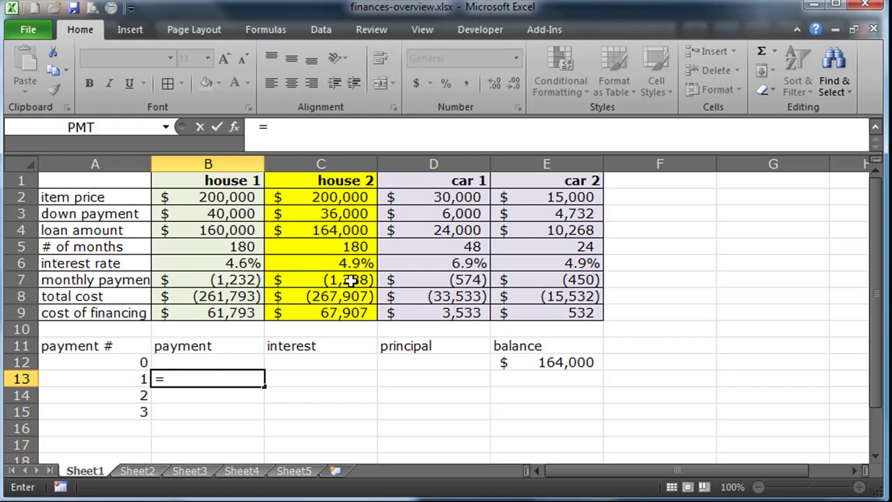
pyautogui.write('abs')
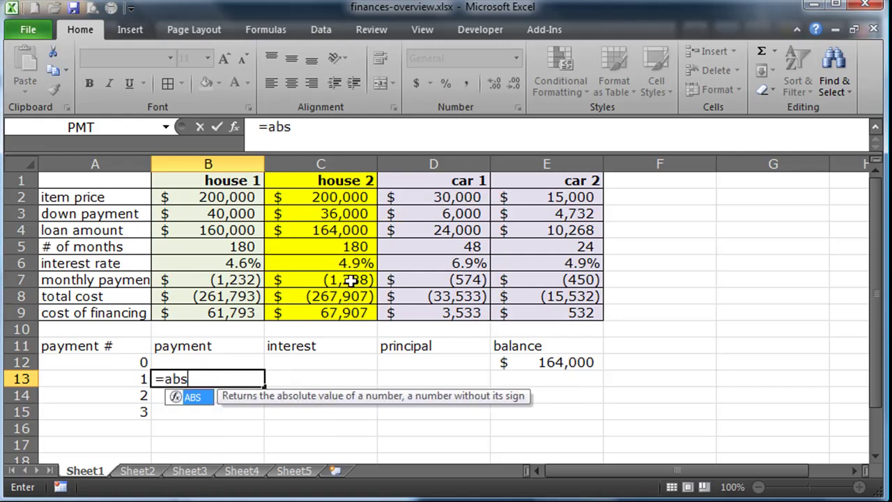
pyautogui.write('(')
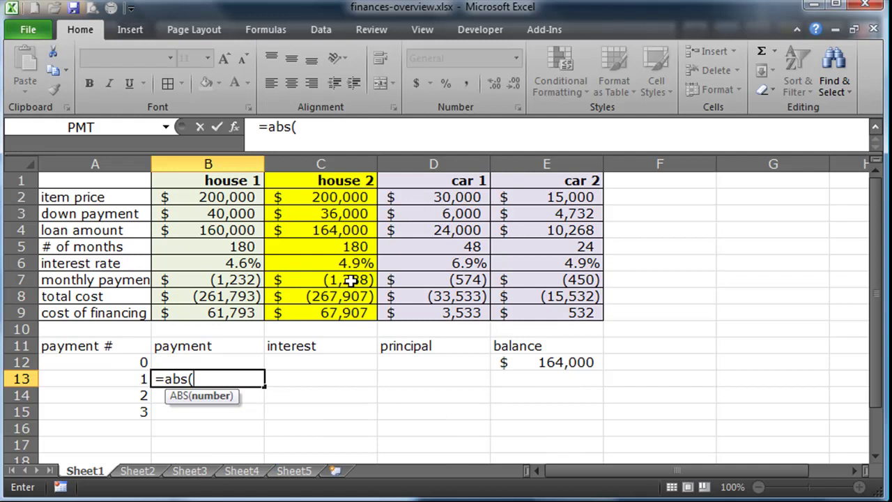
pyautogui.click(351, 280)
pyautogui.write(')')
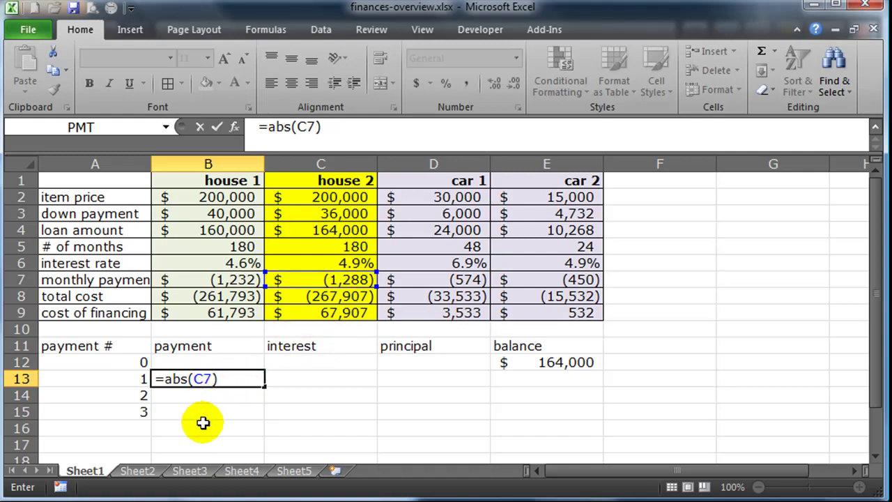
# Make the monthly payment reference in B13's formula absolute, as $C$7, and commit the formula
pyautogui.click(199, 378)
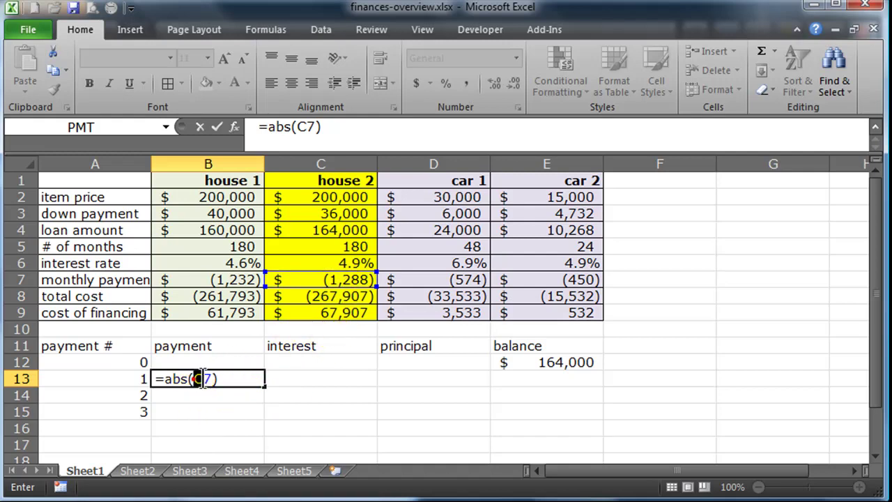
pyautogui.doubleClick(201, 379)
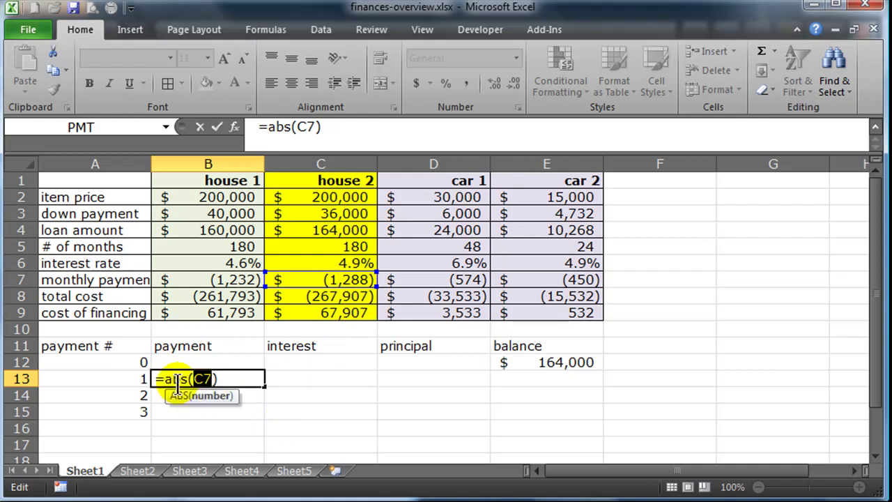
pyautogui.click(214, 379)
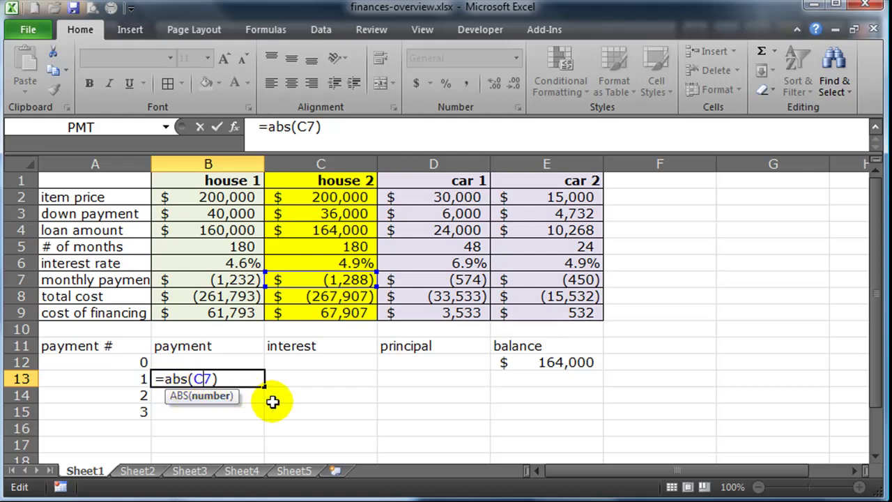
pyautogui.press('F4')
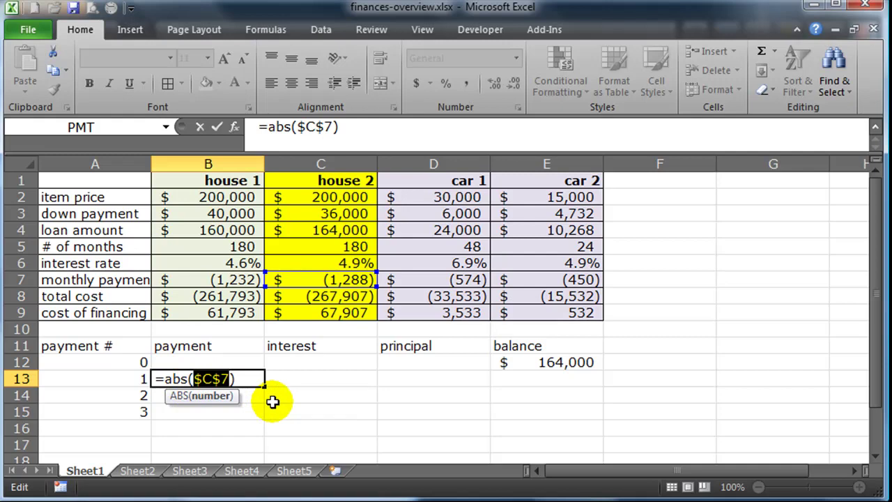
pyautogui.press('Return')
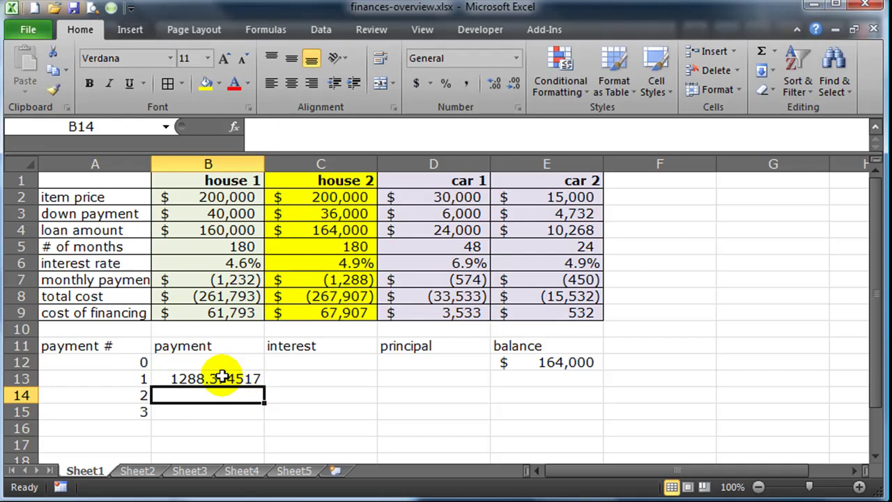
# Write payment 1's interest formula in C13 as =(E12*($C$6/12)), with an absolute reference to house 2's interest rate
pyautogui.click(307, 378)
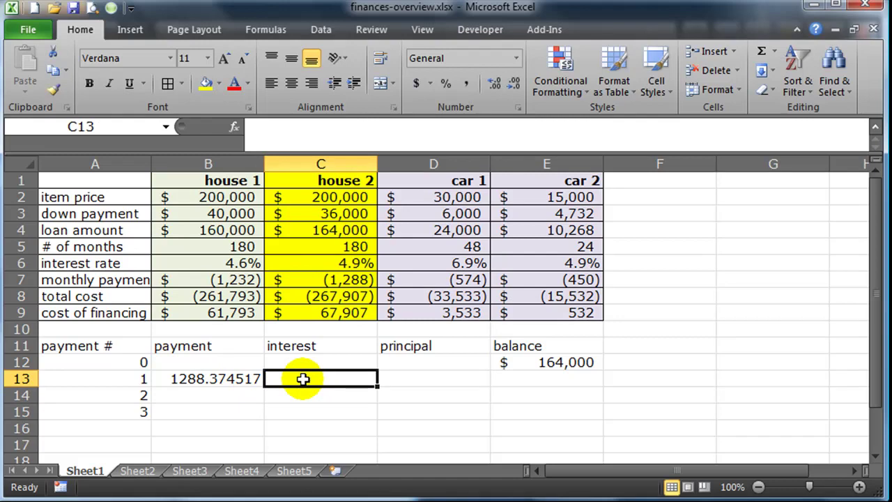
pyautogui.write('=')
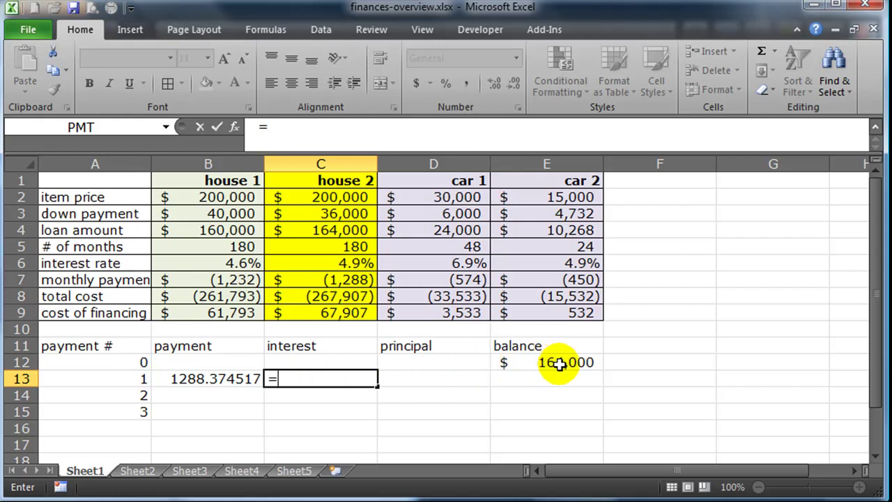
pyautogui.write('(')
pyautogui.click(561, 363)
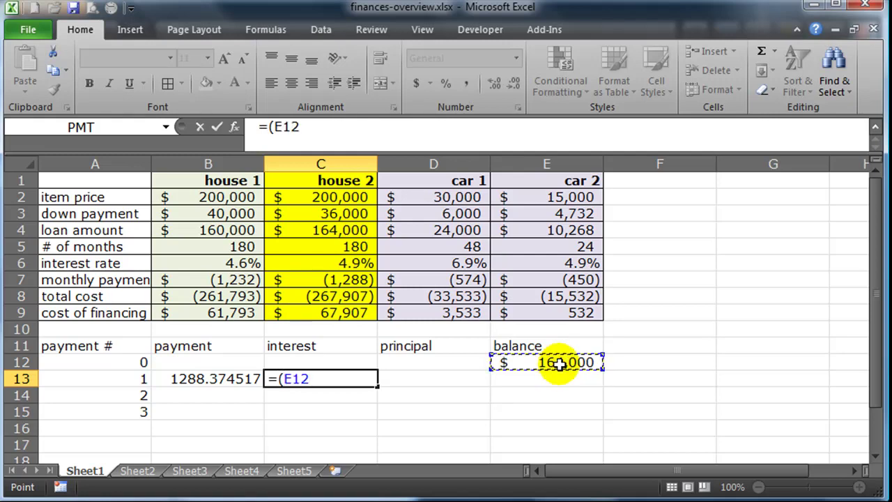
pyautogui.write('*')
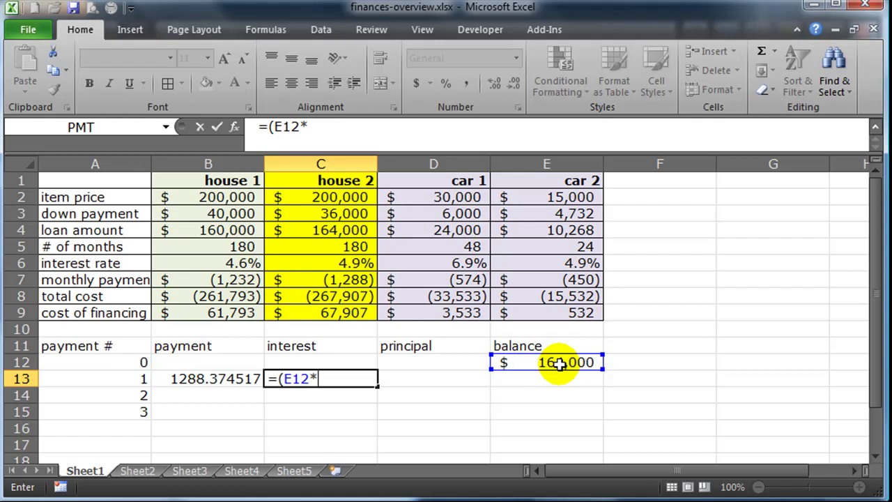
pyautogui.write('(')
pyautogui.click(357, 263)
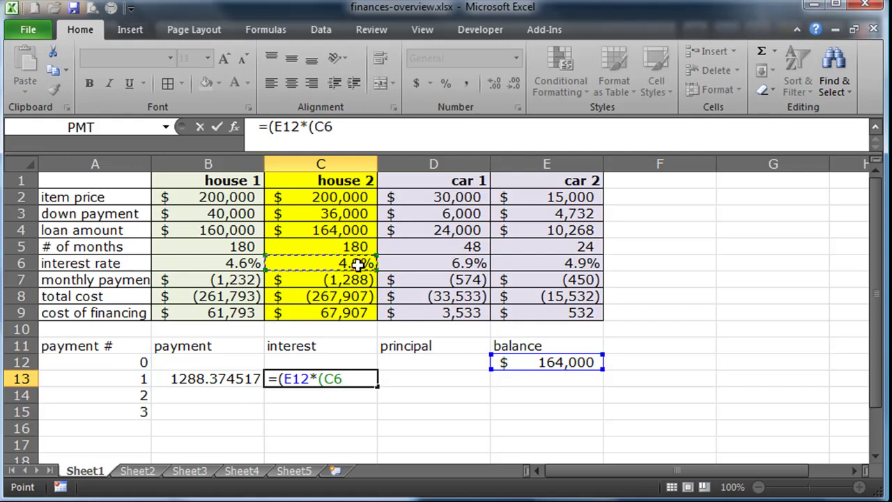
pyautogui.press('F4')
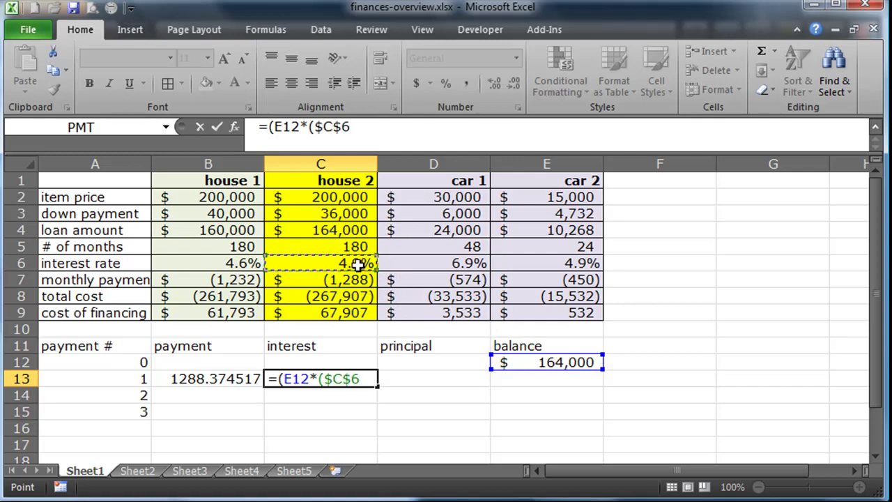
pyautogui.write('/12)')
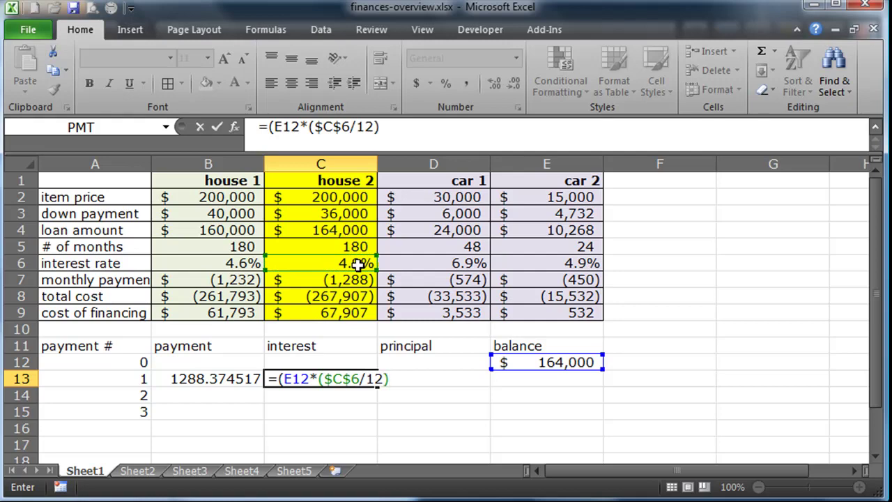
pyautogui.write(')')
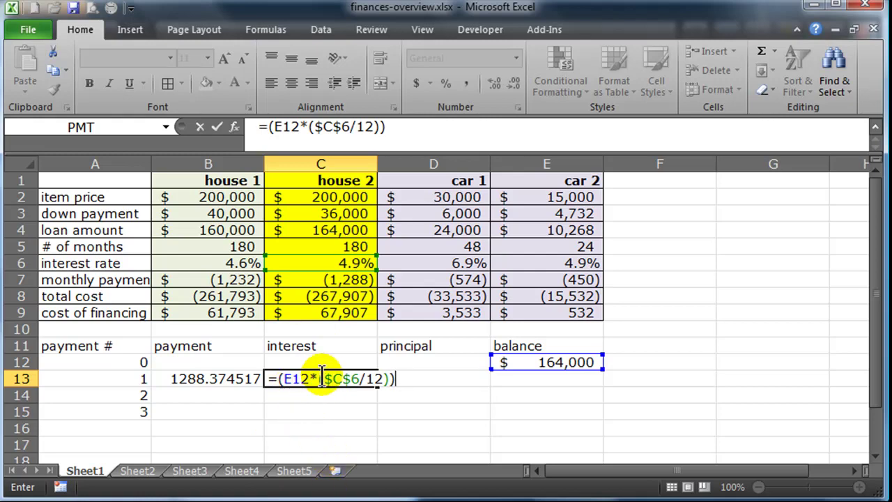
# Remove the redundant outer parentheses from C13's interest formula so it reads =E12*($C$6/12), and review its references
pyautogui.moveTo(322, 378); pyautogui.dragTo(392, 384)
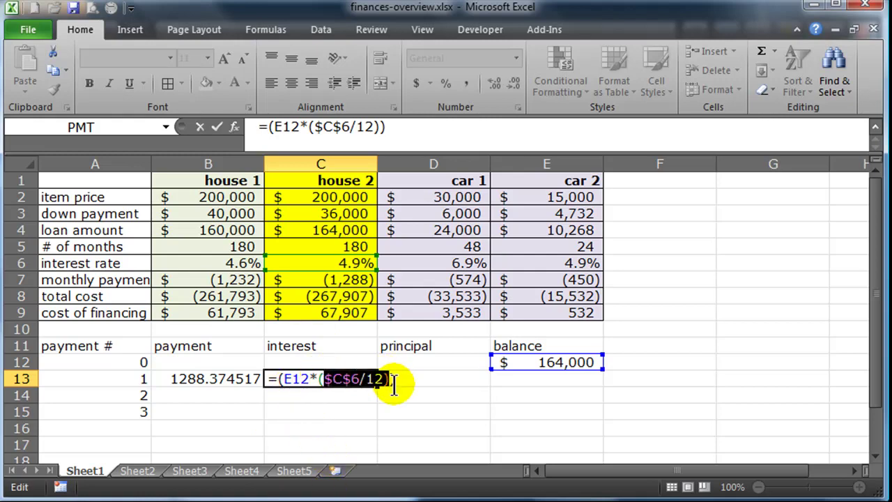
pyautogui.click(274, 380)
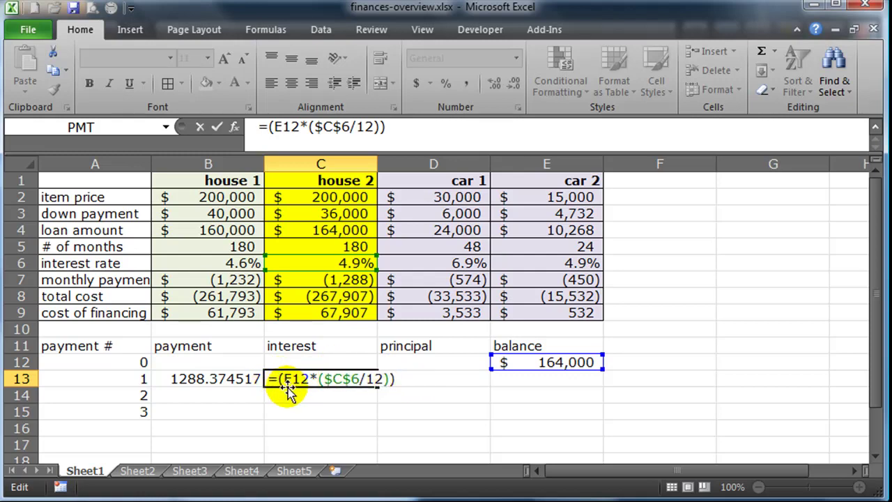
pyautogui.press('Delete')
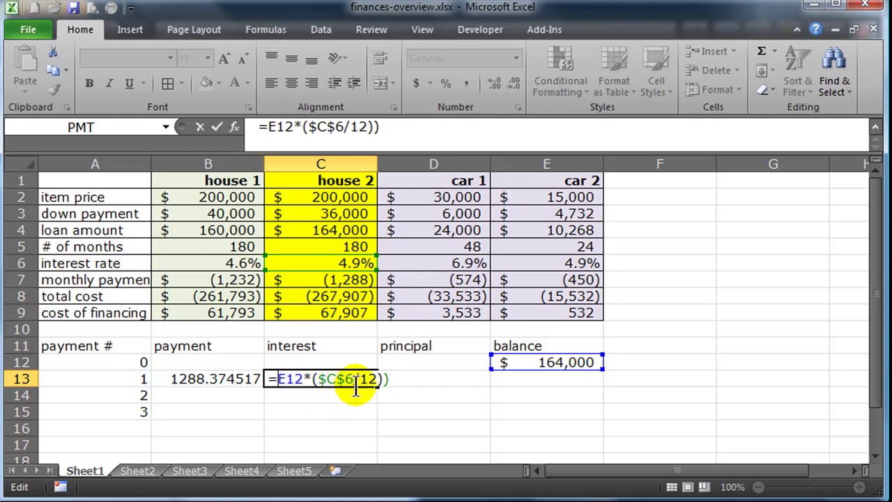
pyautogui.click(383, 378)
pyautogui.press('Delete')
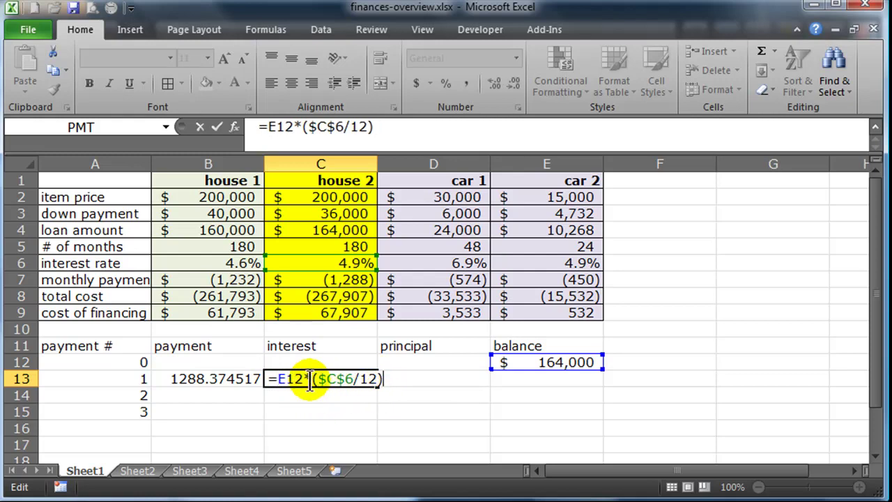
pyautogui.moveTo(313, 380)
pyautogui.mouseDown()
pyautogui.moveTo(394, 379)
pyautogui.moveTo(312, 387)
pyautogui.mouseUp()
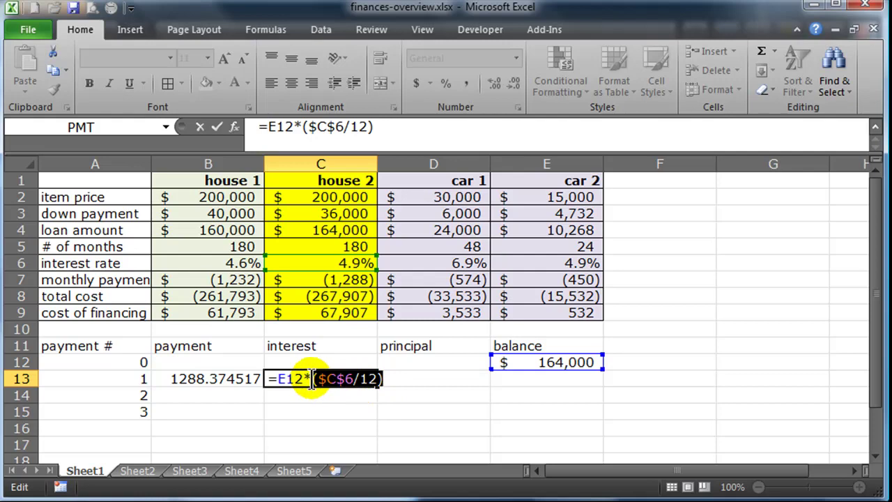
pyautogui.click(383, 378)
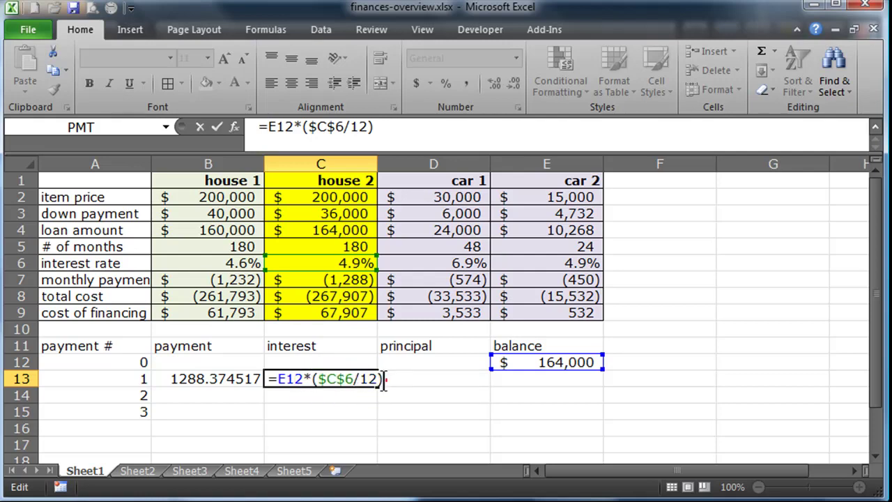
pyautogui.click(351, 380)
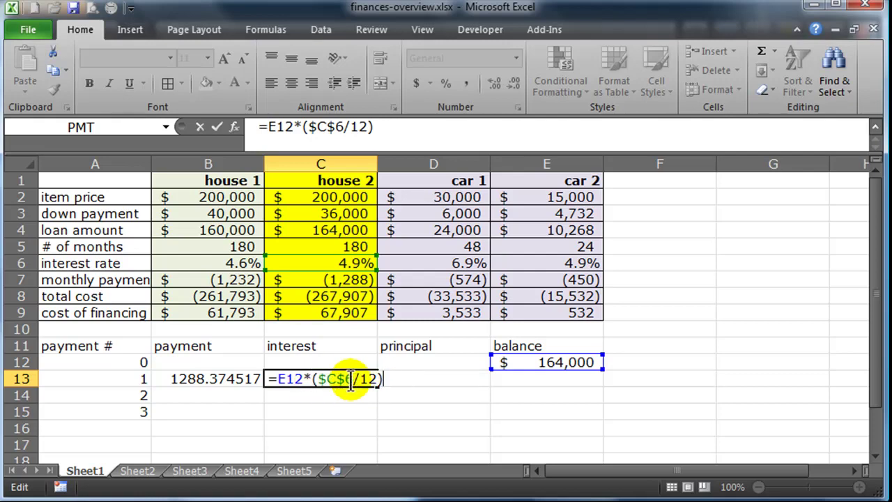
pyautogui.click(292, 378)
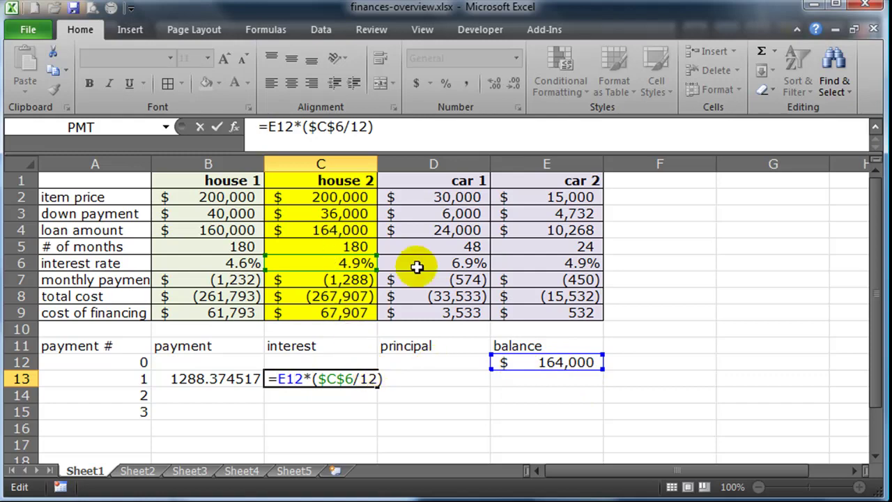
pyautogui.moveTo(277, 377); pyautogui.dragTo(301, 380)
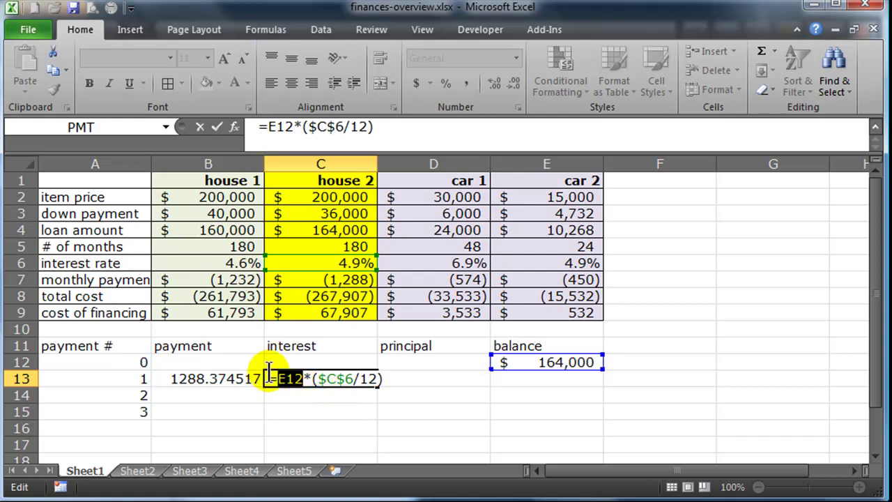
pyautogui.moveTo(320, 379); pyautogui.dragTo(355, 380)
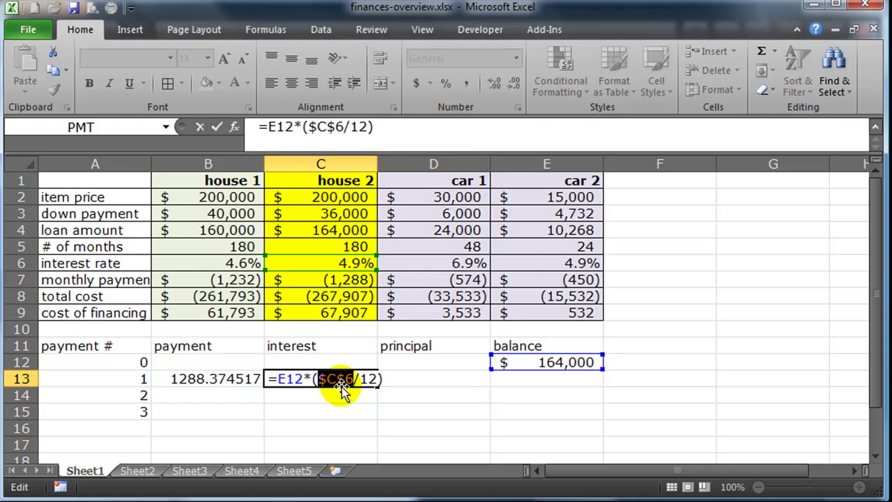
# Accept the interest formula =E12*($C$6/12) in C13 and enter the principal formula =B13-C13 in D13
pyautogui.press('Return')
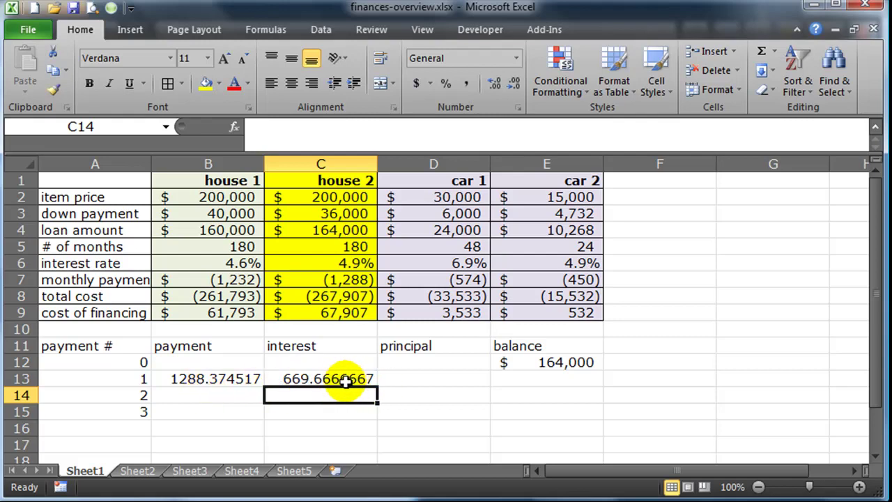
pyautogui.click(431, 378)
pyautogui.write('=')
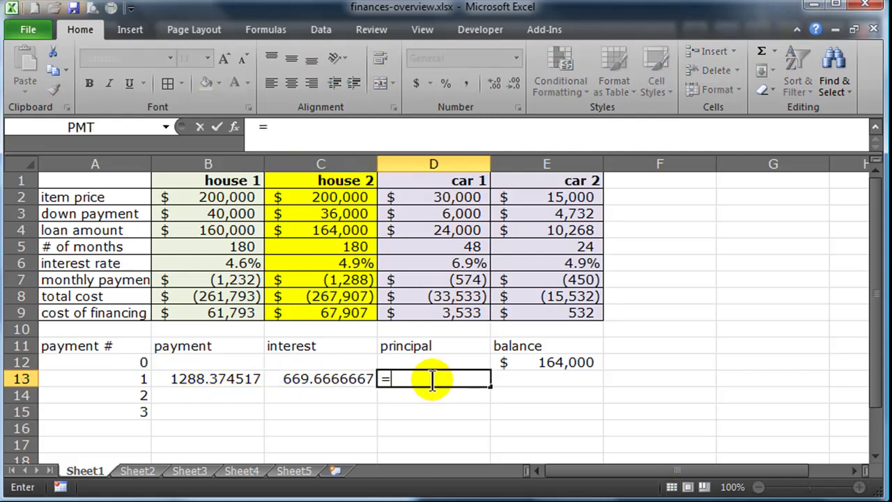
pyautogui.click(234, 378)
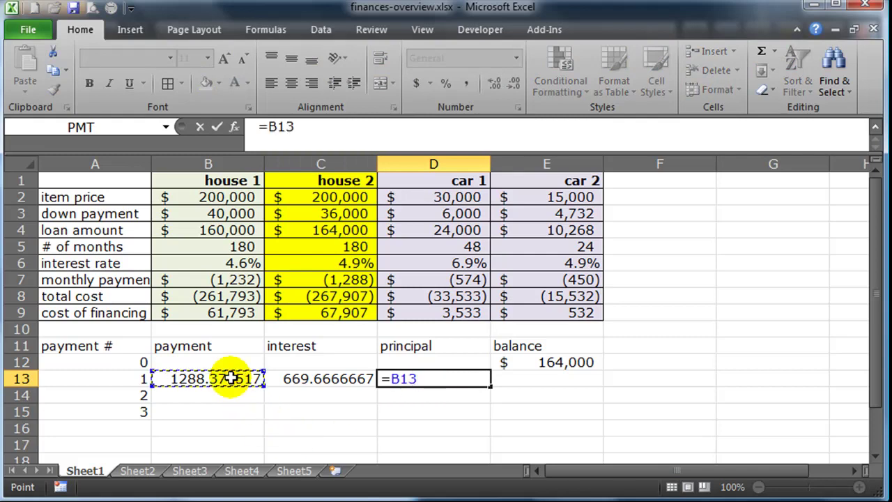
pyautogui.write('*')
pyautogui.click(327, 379)
pyautogui.press('Return')
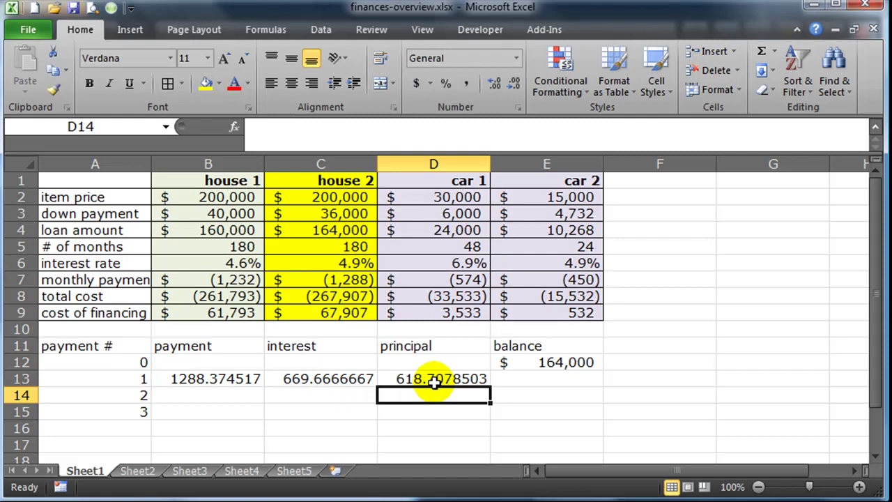
# Enter the balance formula =E12-D13 in E13 to subtract the principal from the previous balance
pyautogui.click(528, 379)
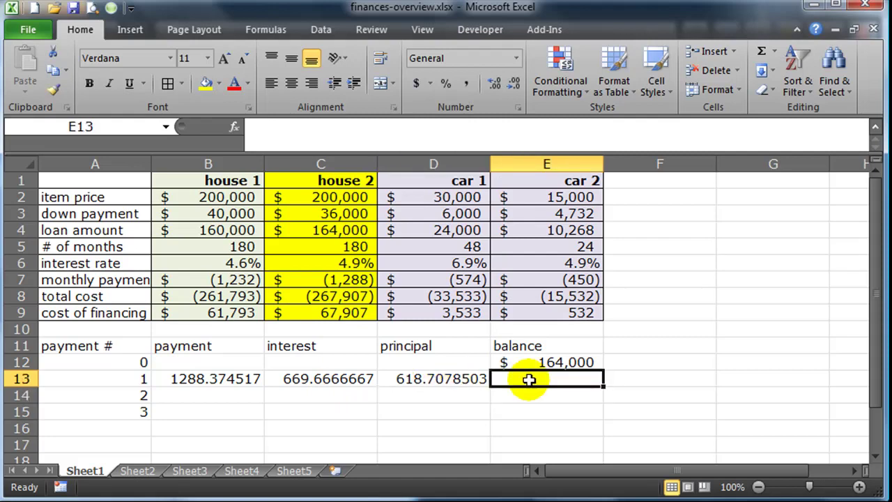
pyautogui.write('=')
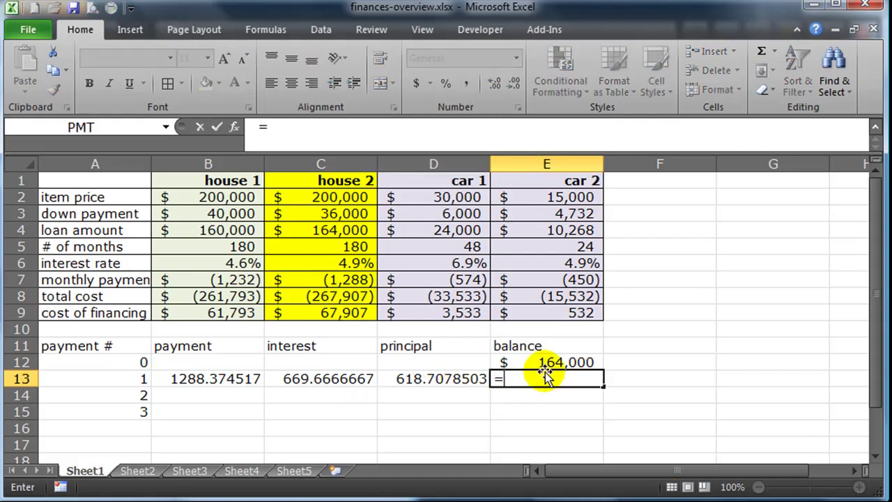
pyautogui.click(544, 362)
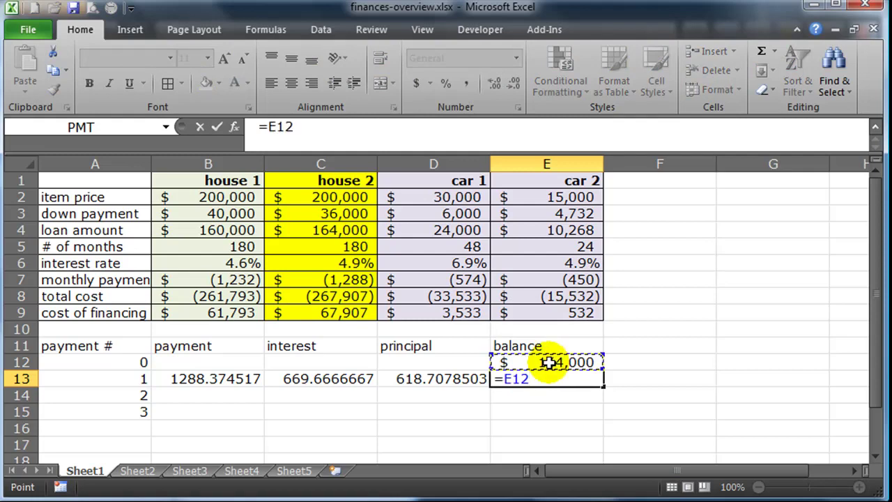
pyautogui.write('-')
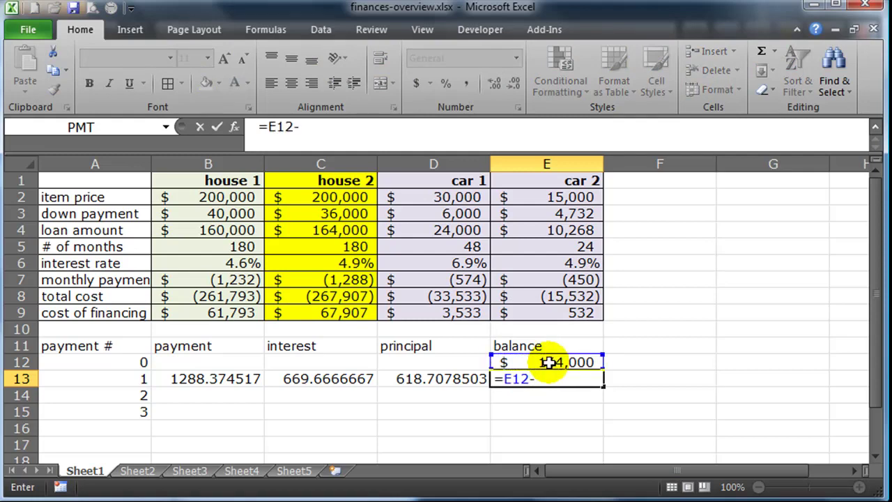
pyautogui.click(431, 378)
pyautogui.press('Return')
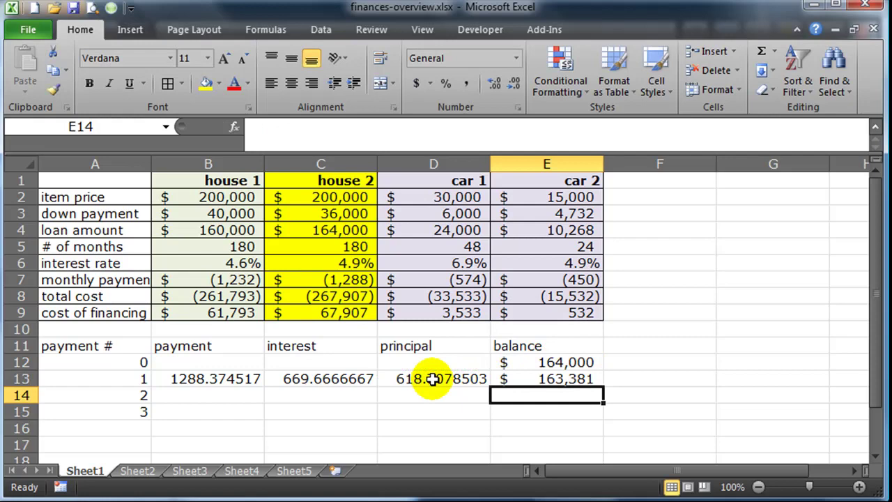
# Copy the currency format of E12 onto the range B12:E15 with Format Painter
pyautogui.click(566, 362)
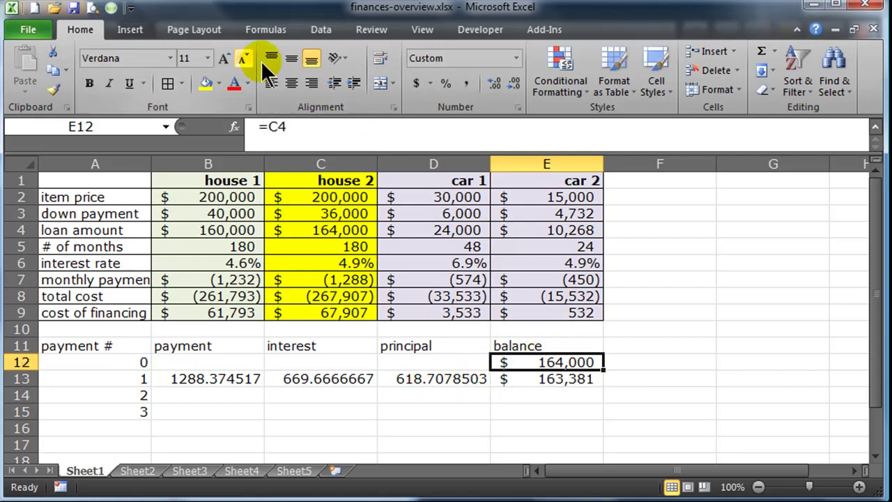
pyautogui.click(54, 88)
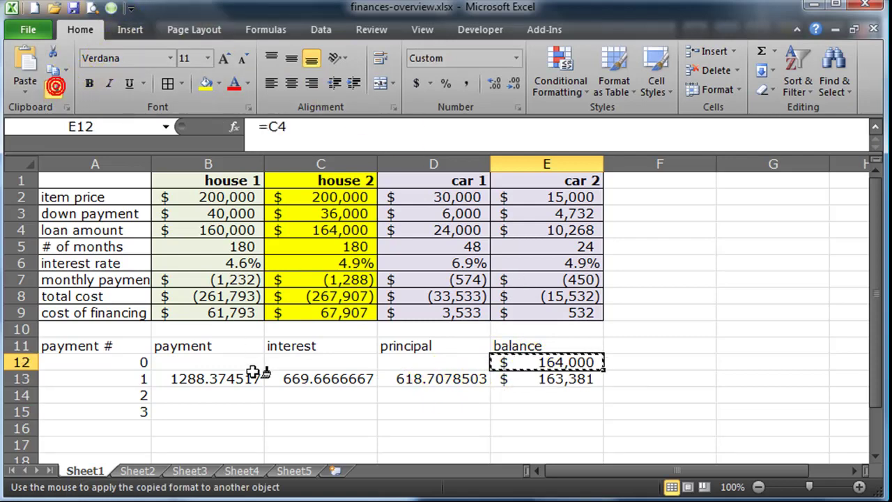
pyautogui.click(199, 363)
pyautogui.moveTo(199, 364)
pyautogui.mouseDown()
pyautogui.moveTo(590, 412)
pyautogui.moveTo(579, 412)
pyautogui.mouseUp()
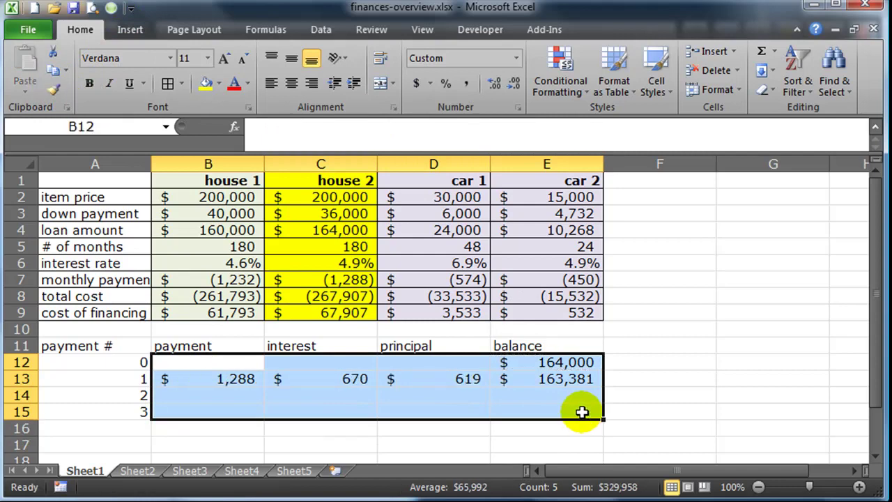
pyautogui.click(375, 407)
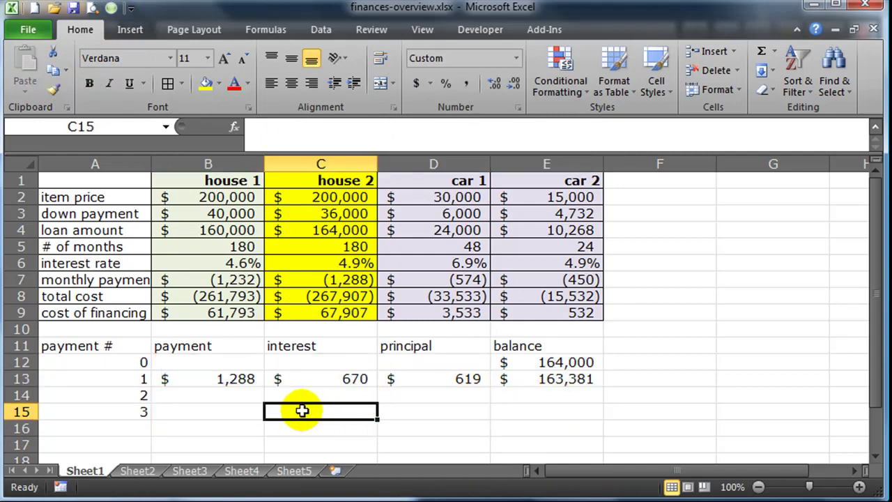
# Review the formulas in E12 and B13:E13, and fill the formulas of B13:E13 down through row 15
pyautogui.click(588, 361)
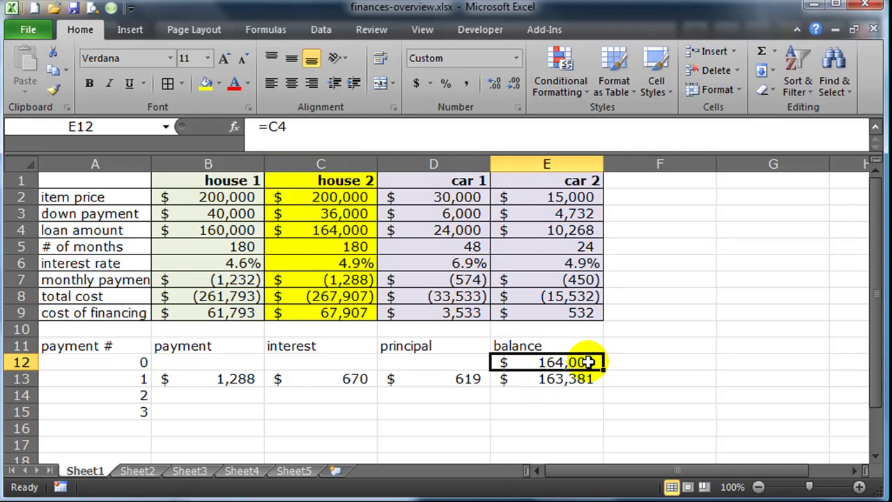
pyautogui.click(249, 382)
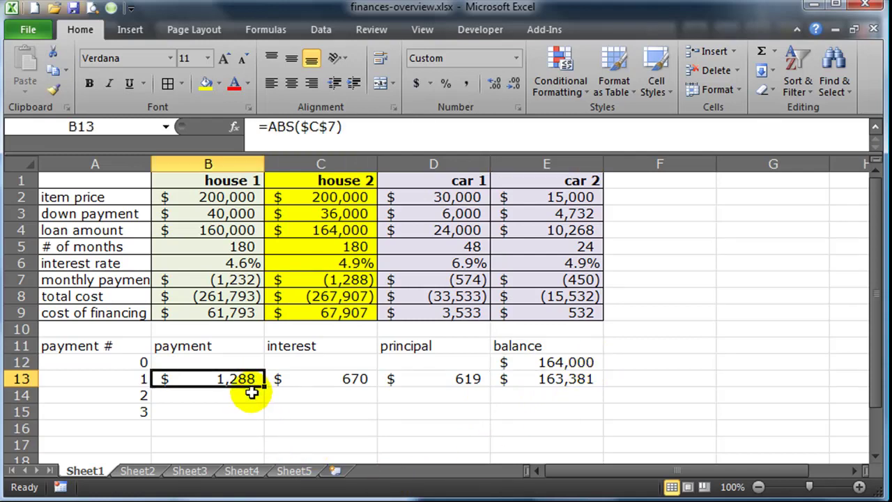
pyautogui.click(355, 379)
pyautogui.click(355, 380)
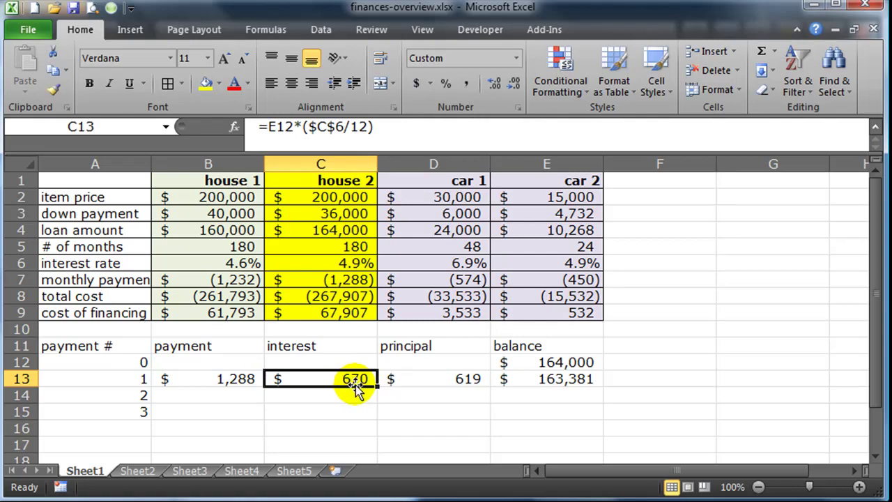
pyautogui.click(453, 379)
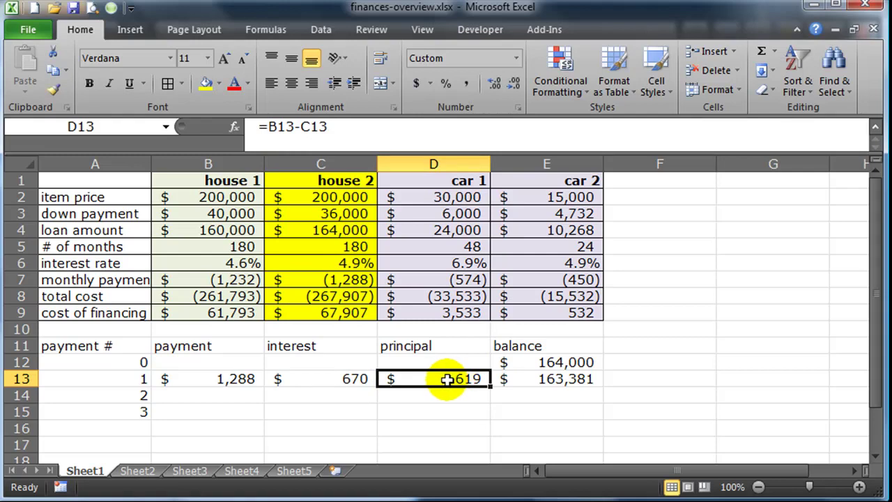
pyautogui.click(521, 379)
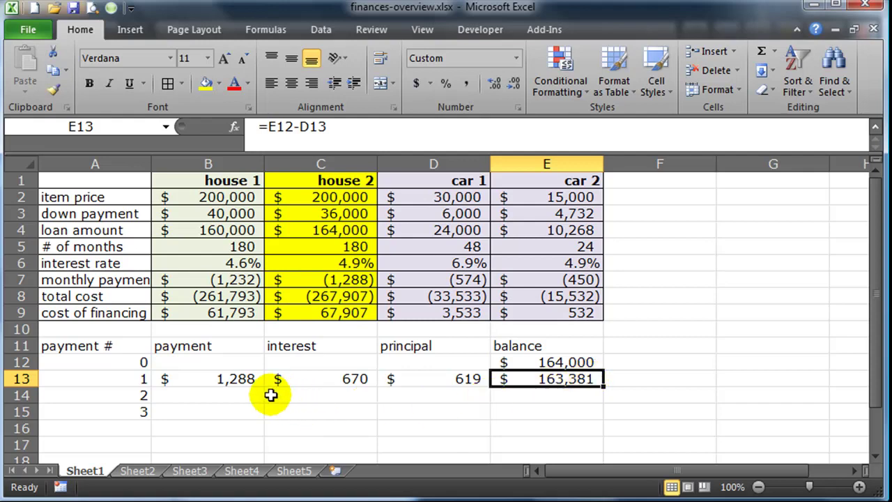
pyautogui.moveTo(224, 378); pyautogui.dragTo(542, 379)
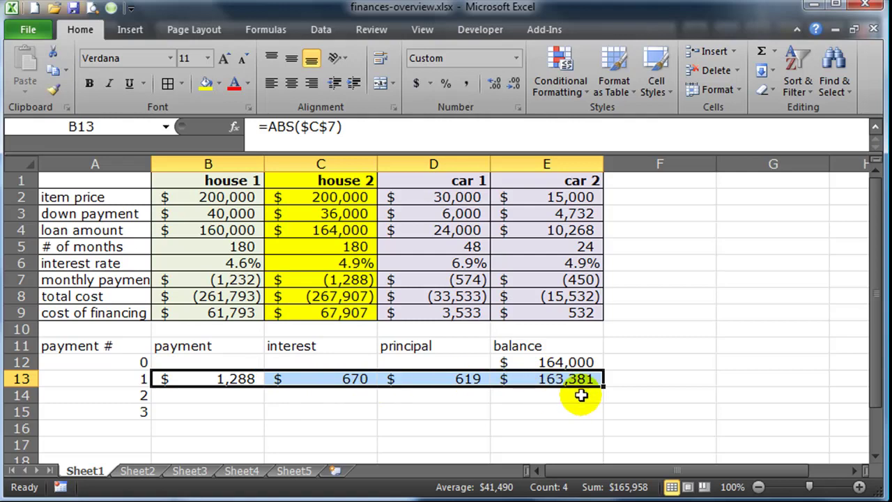
pyautogui.moveTo(603, 386); pyautogui.dragTo(607, 414)
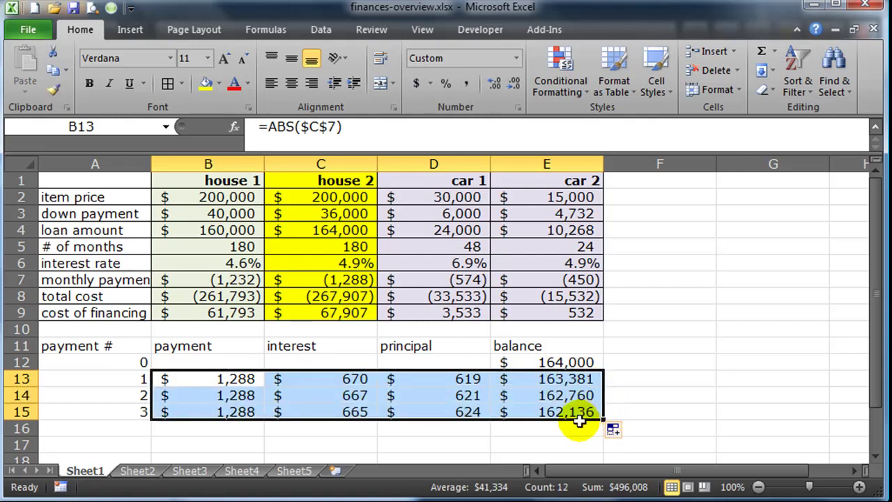
# Examine the filled payment, interest, balance and principal cells in rows 12 to 15, comparing their references with the source payment in C7
pyautogui.click(411, 394)
pyautogui.click(222, 378)
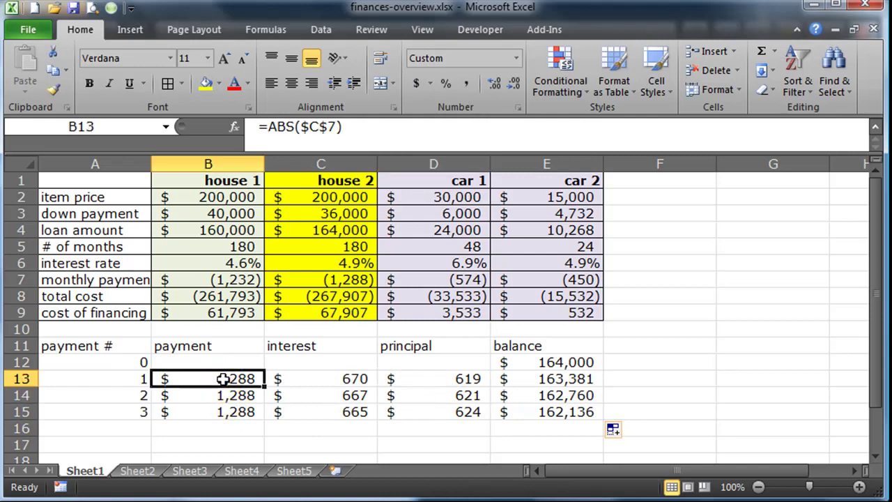
pyautogui.click(224, 413)
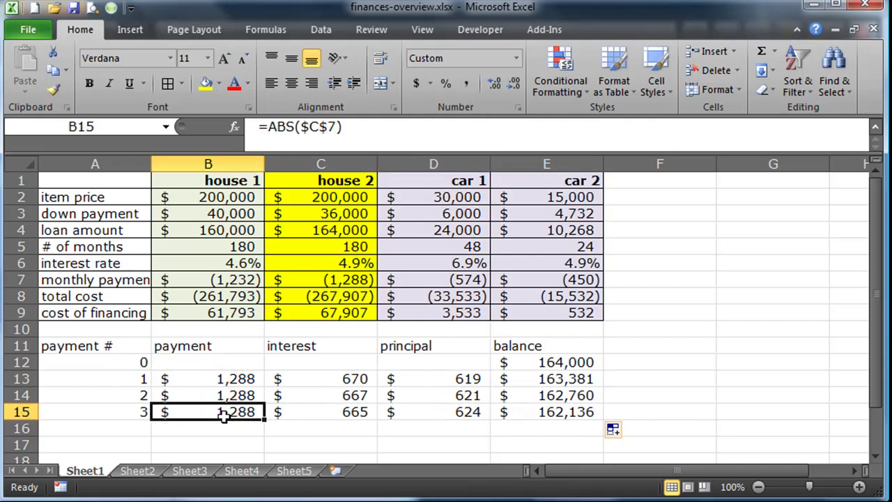
pyautogui.click(364, 278)
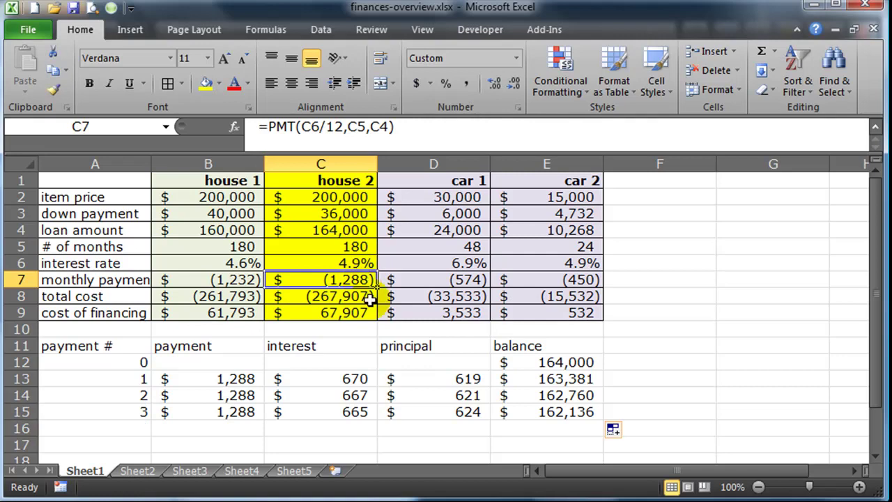
pyautogui.click(357, 379)
pyautogui.click(368, 395)
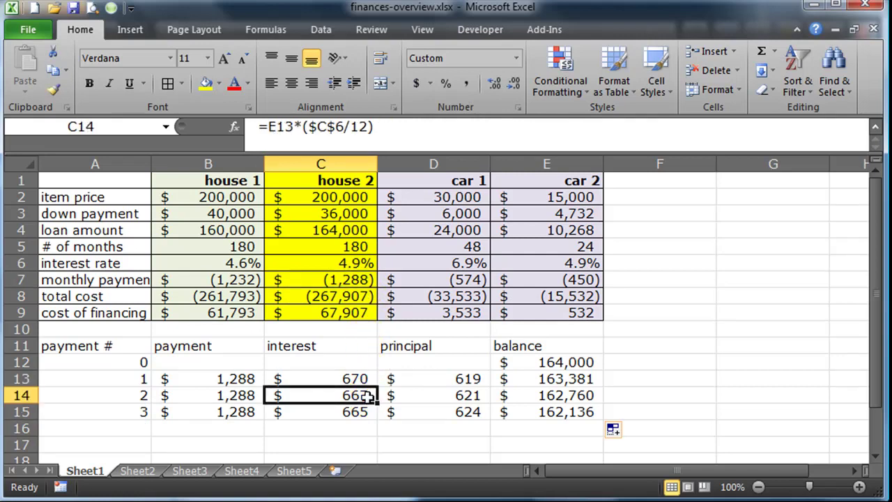
pyautogui.click(368, 412)
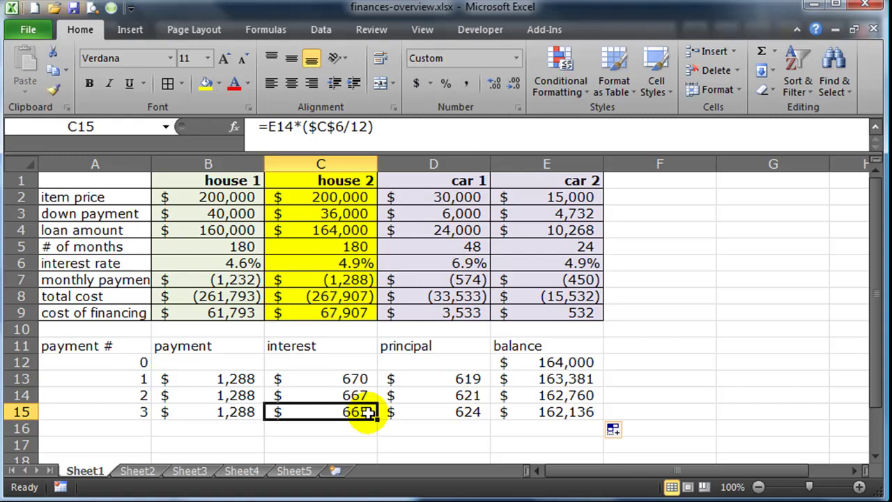
pyautogui.moveTo(562, 364); pyautogui.dragTo(561, 404)
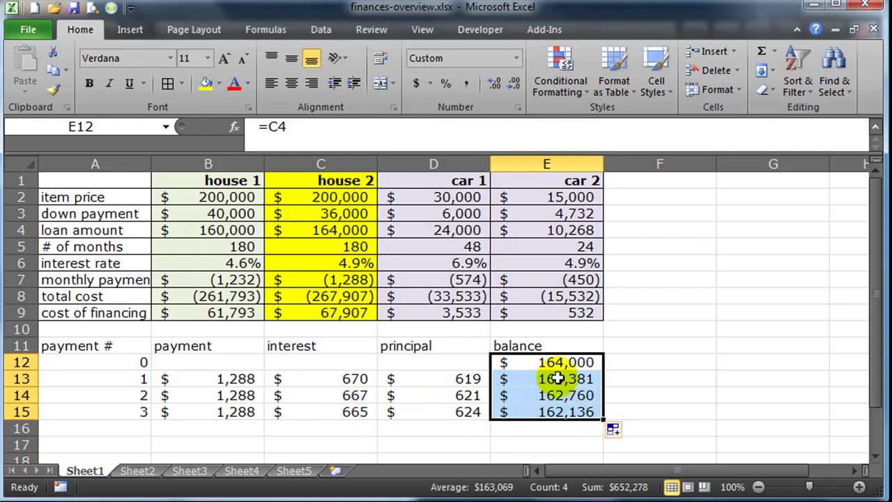
pyautogui.click(347, 395)
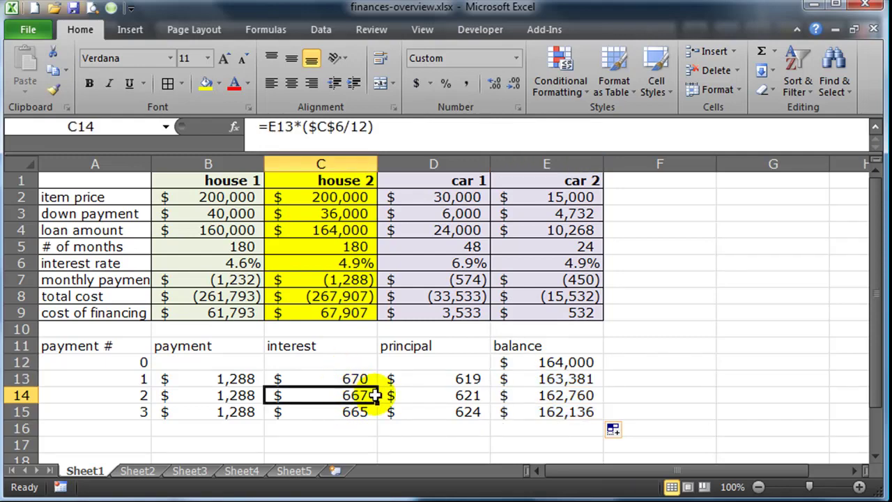
pyautogui.moveTo(465, 379); pyautogui.dragTo(471, 410)
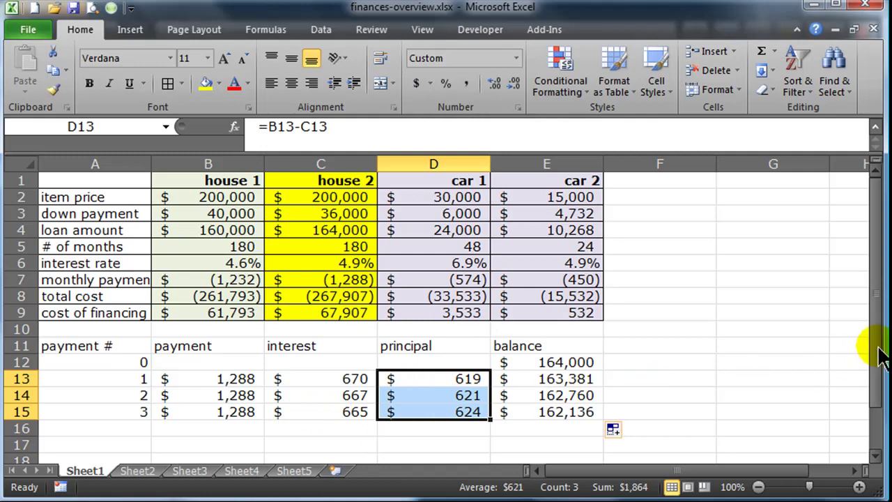
# Extend the payment schedule by filling the payment 3 row, A15:E15, down through payment 6 in row 18
pyautogui.moveTo(882, 358); pyautogui.dragTo(871, 359)
pyautogui.click(544, 396)
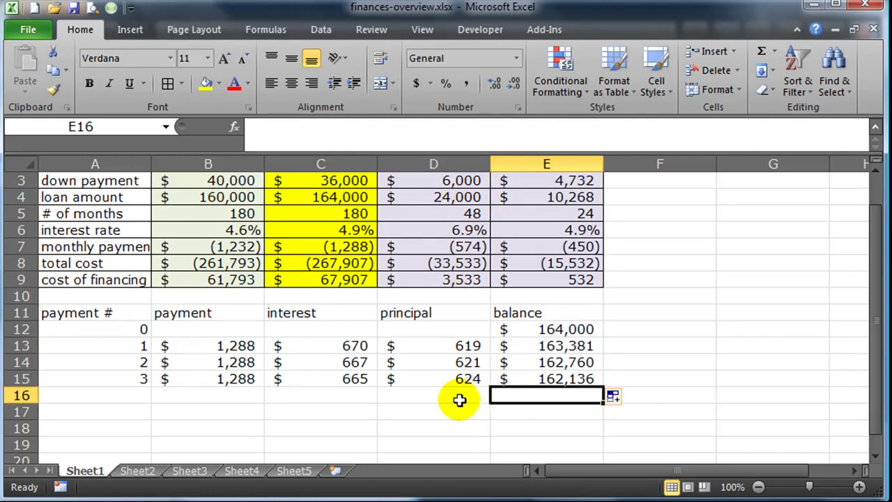
pyautogui.moveTo(124, 363); pyautogui.dragTo(542, 380)
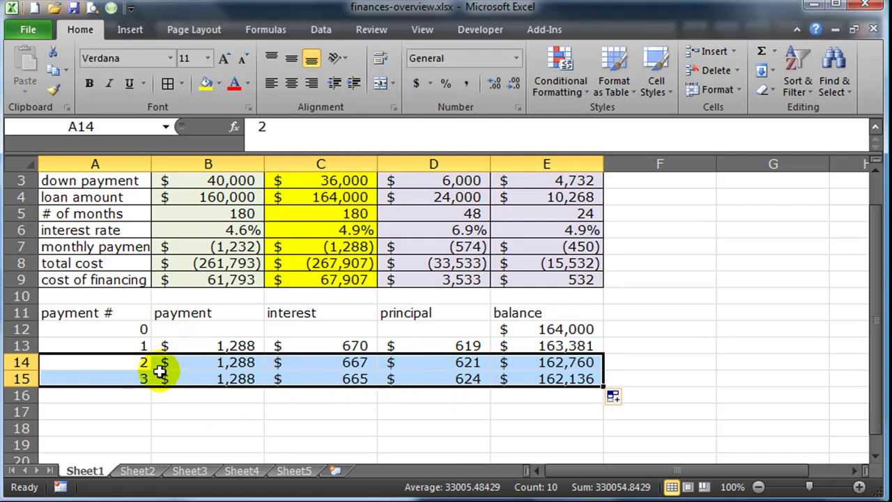
pyautogui.click(359, 409)
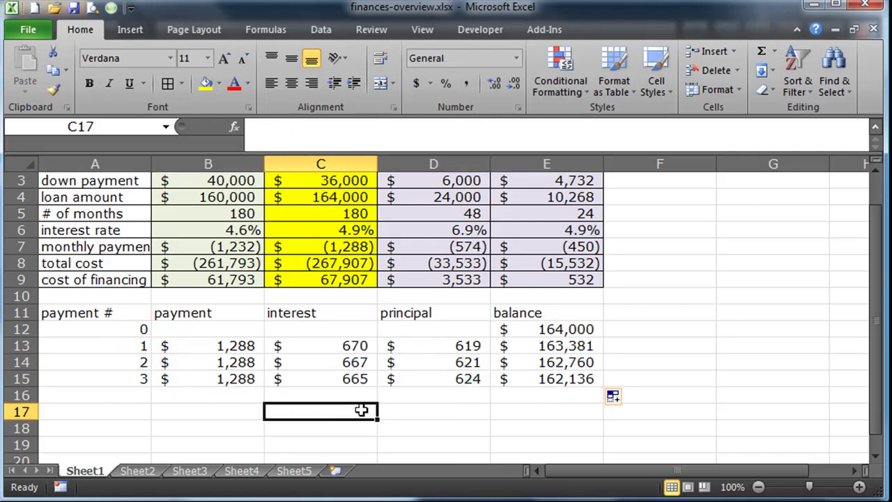
pyautogui.moveTo(123, 381); pyautogui.dragTo(595, 436)
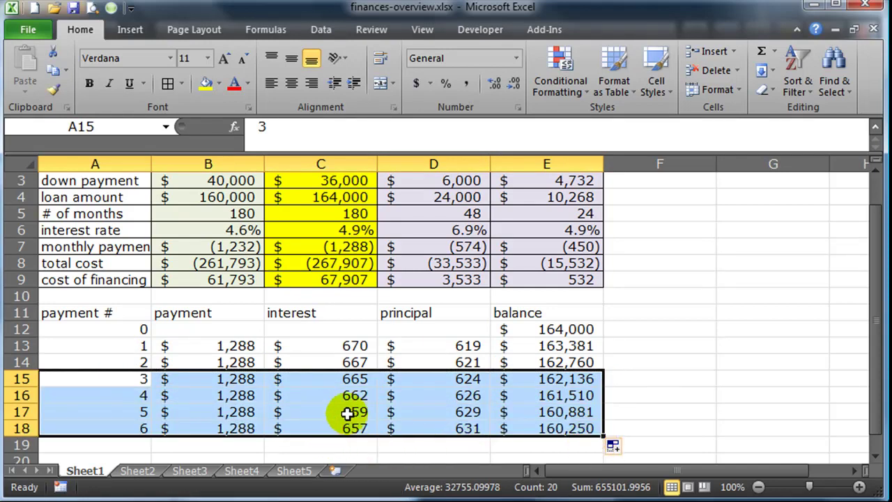
pyautogui.click(158, 395)
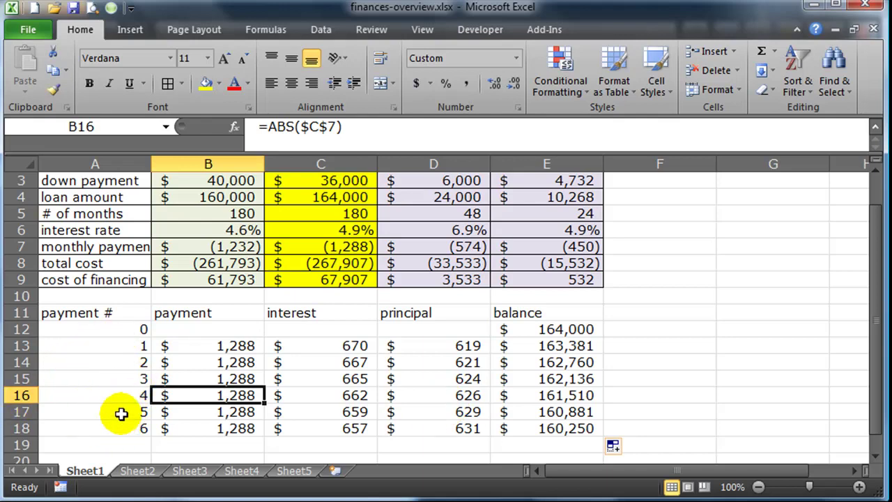
# Fill the payment 5 and 6 rows, A17:E18, down to payment 180 in row 192 and look back through the schedule
pyautogui.moveTo(123, 412); pyautogui.dragTo(576, 432)
pyautogui.scroll(-4, 576, 386)
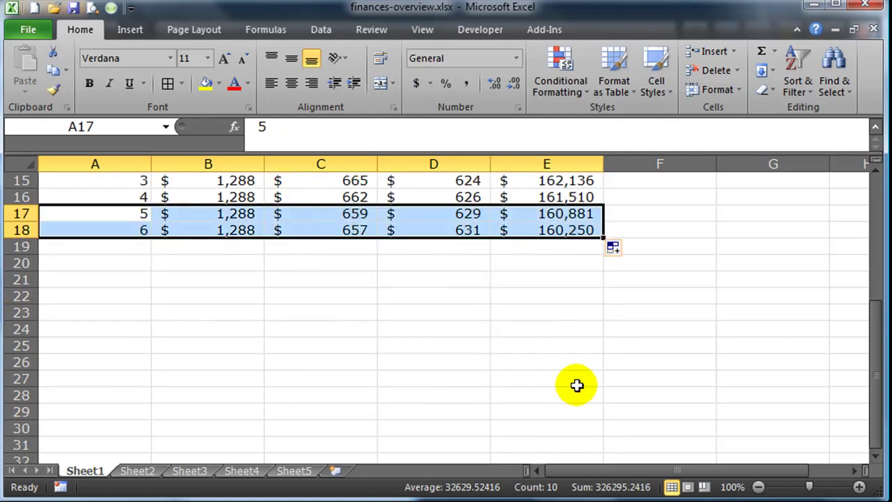
pyautogui.moveTo(604, 237); pyautogui.dragTo(598, 194)
pyautogui.scroll(13, 542, 281)
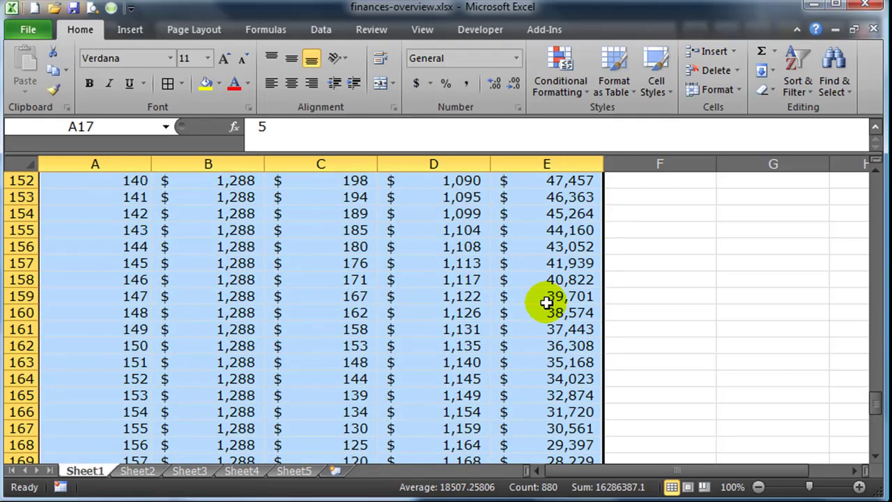
# Review the start of the filled schedule, rows 12 to 28, and the principal formula in D24
pyautogui.scroll(20, 547, 302)
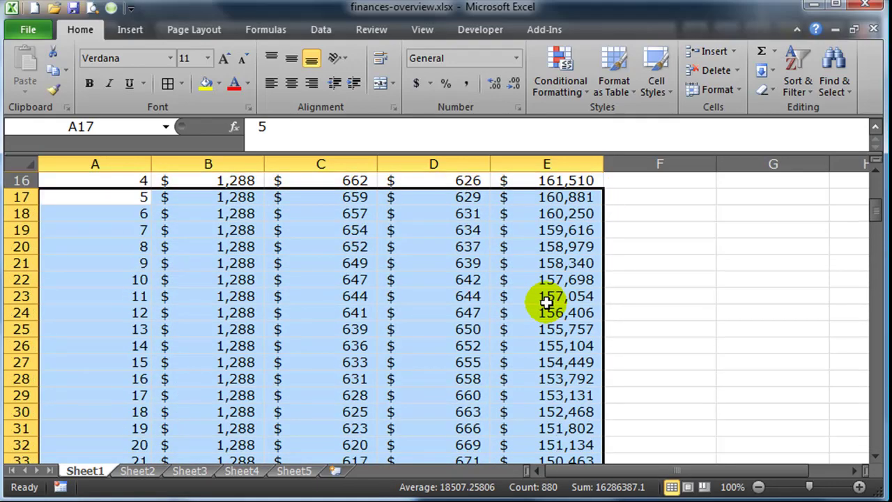
pyautogui.scroll(4, 551, 278)
pyautogui.scroll(-4, 488, 279)
pyautogui.click(457, 312)
pyautogui.scroll(4, 467, 307)
pyautogui.scroll(-1, 471, 320)
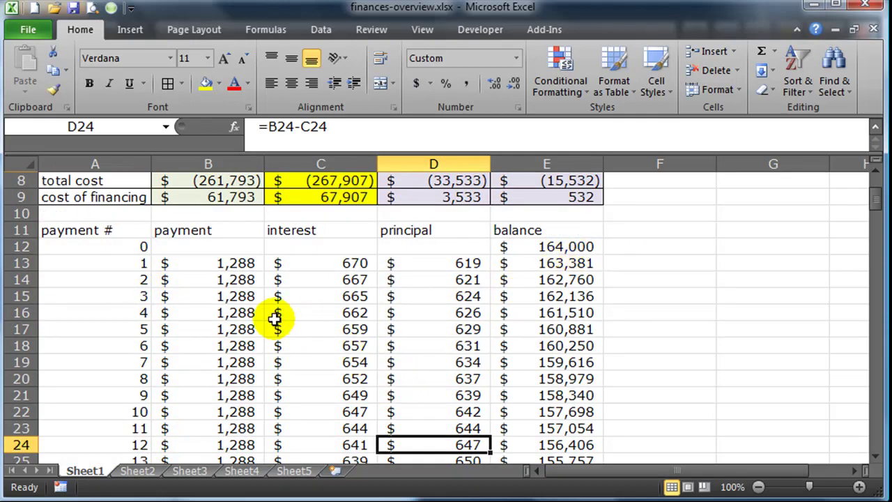
pyautogui.scroll(-1, 267, 303)
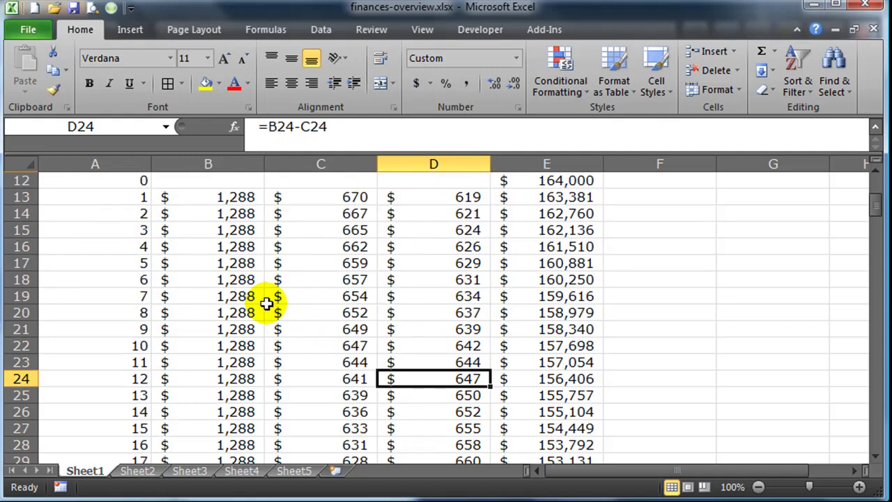
pyautogui.scroll(-1, 267, 303)
pyautogui.scroll(-1, 300, 309)
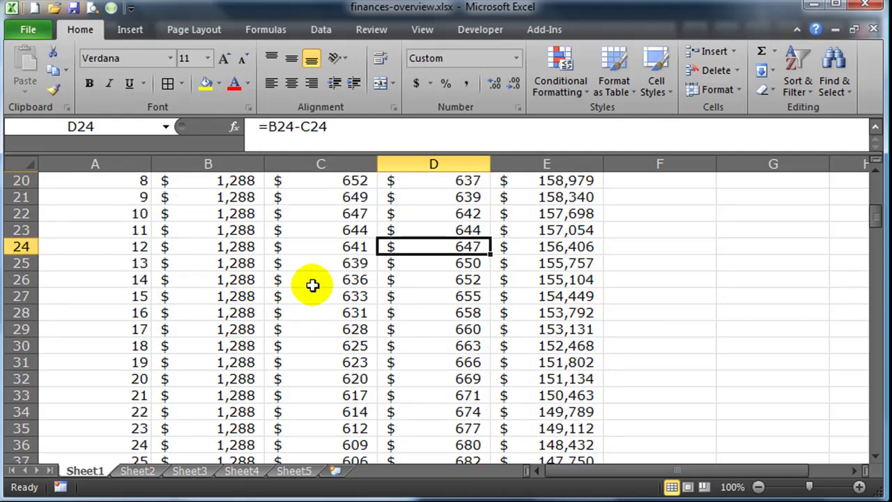
# Check the principal and balance formulas of payment 15, in D27 and E27, and look over the following payments
pyautogui.click(442, 296)
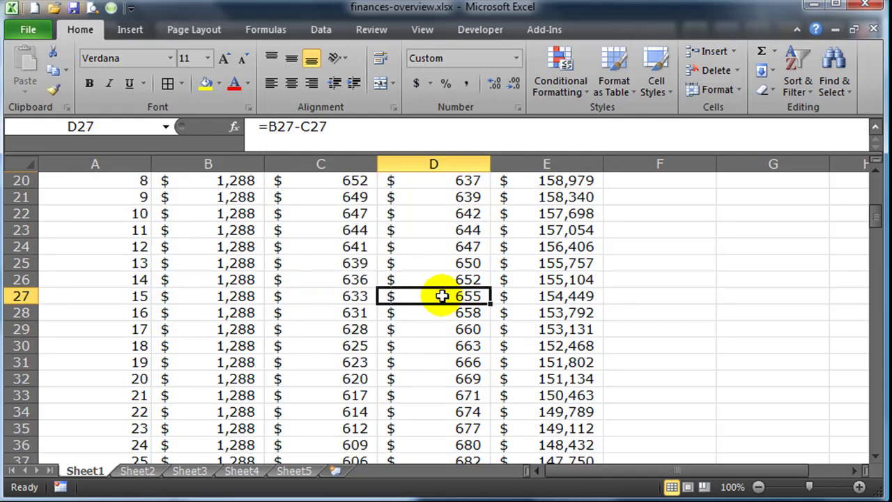
pyautogui.click(548, 295)
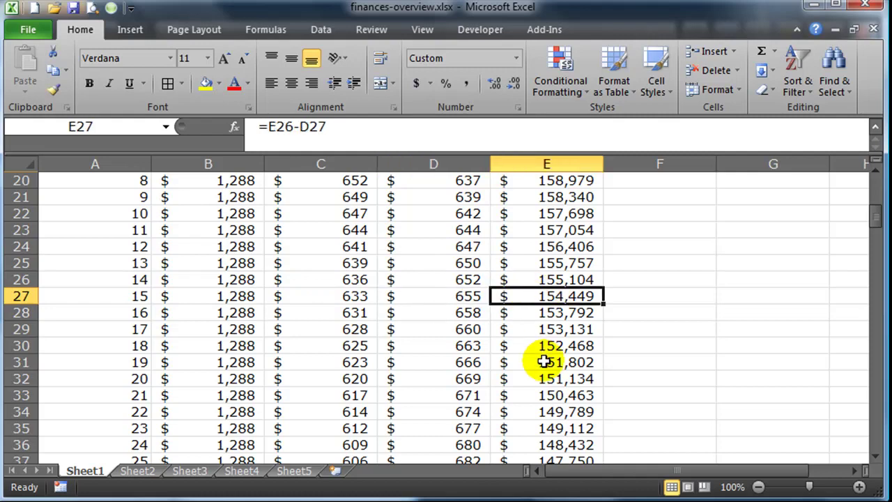
pyautogui.scroll(-4, 545, 361)
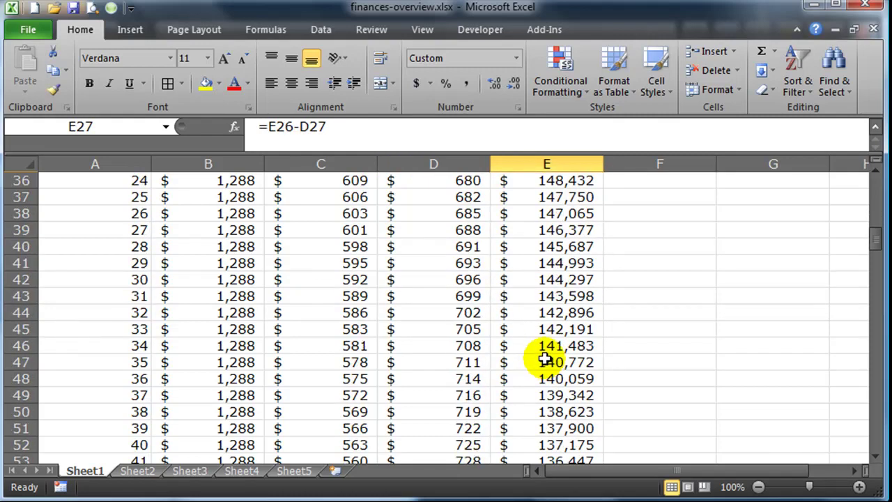
pyautogui.scroll(2, 545, 359)
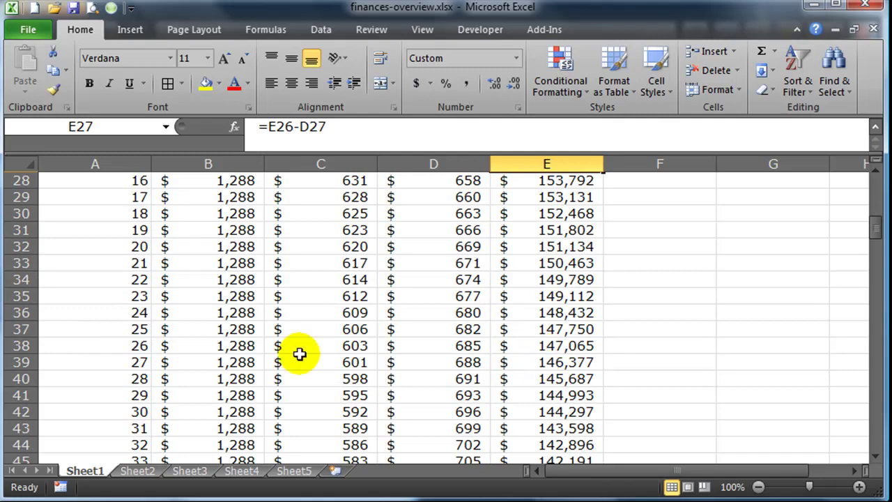
# Highlight the payment 24 row, A36:E36, and compare its balance with the starting balance in E12
pyautogui.moveTo(111, 319); pyautogui.dragTo(543, 311)
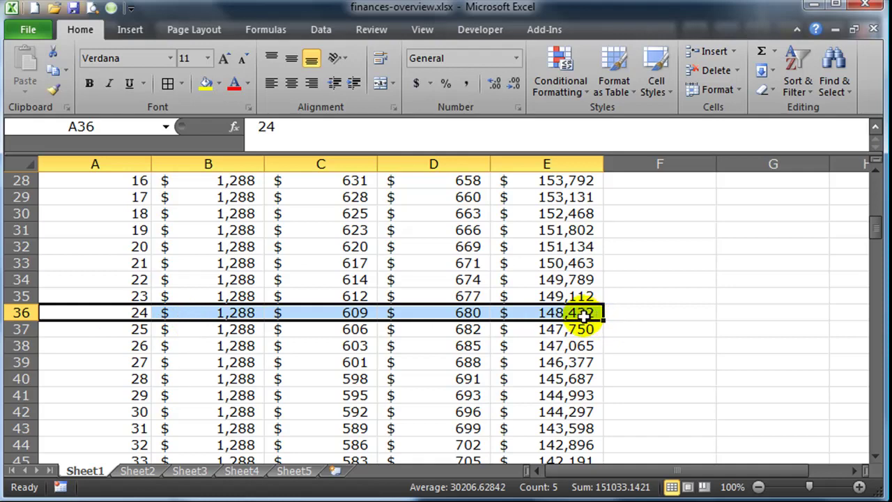
pyautogui.scroll(9, 578, 327)
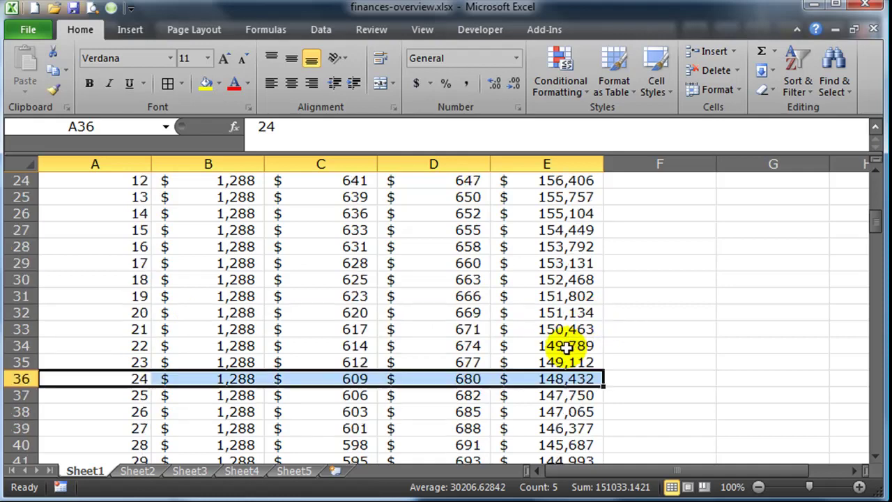
pyautogui.scroll(-1, 566, 342)
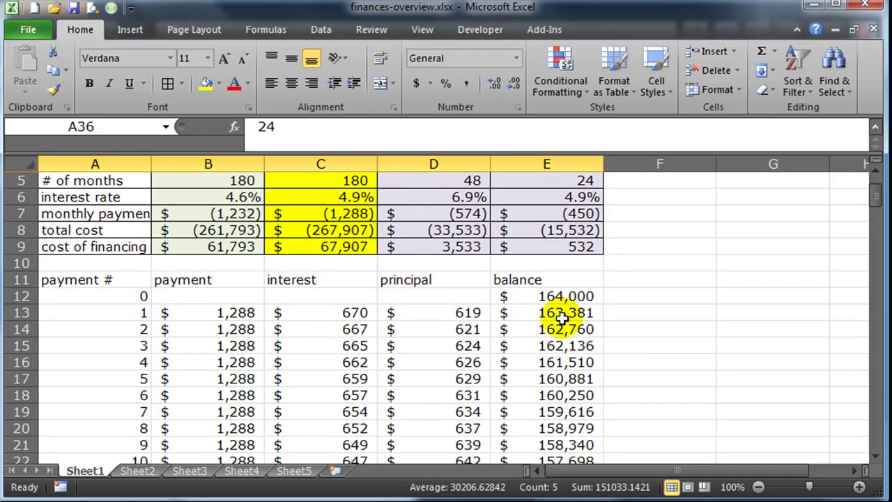
pyautogui.scroll(-8, 568, 328)
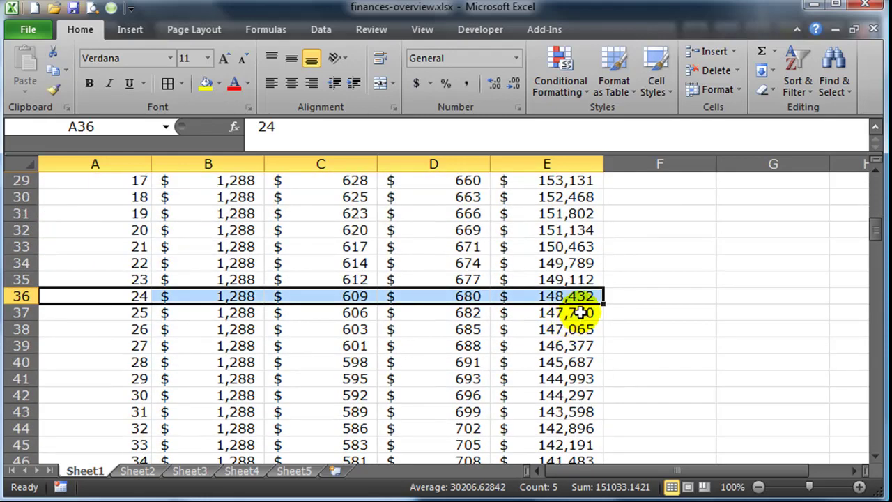
# Look through the middle of the schedule, inspect D99, and highlight the payment 90 row, A102:E102
pyautogui.scroll(-13, 535, 356)
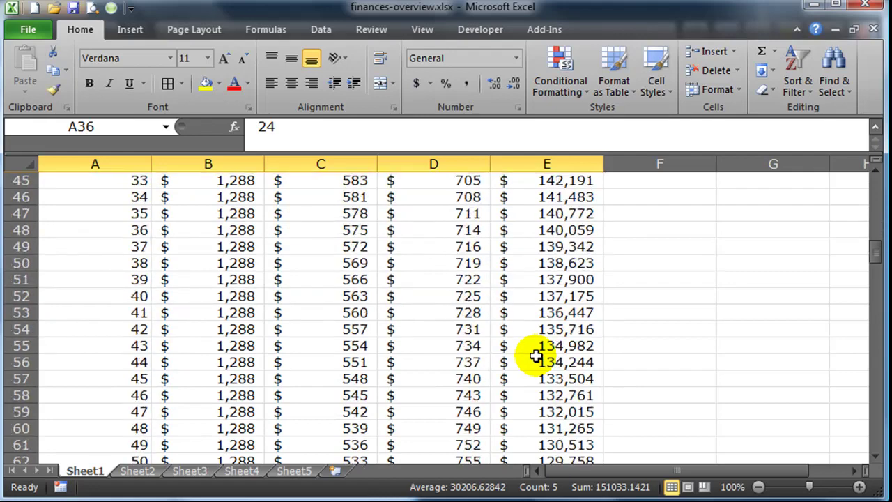
pyautogui.scroll(-4, 538, 354)
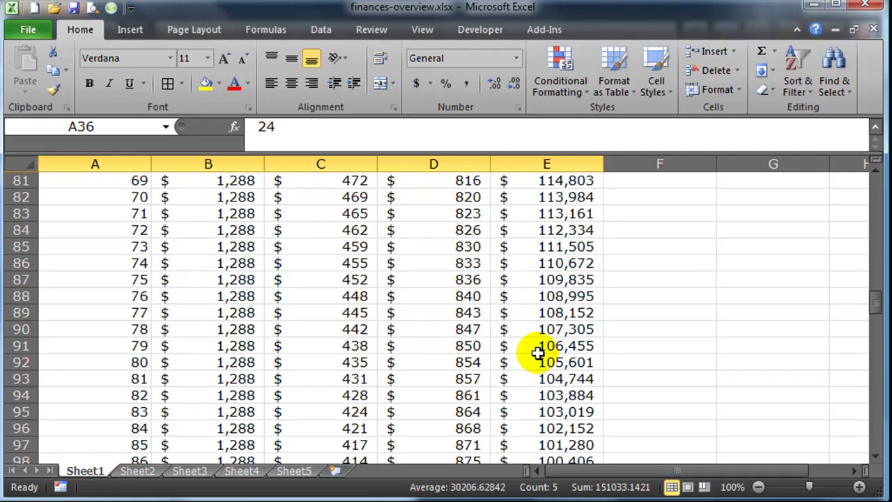
pyautogui.scroll(-3, 537, 353)
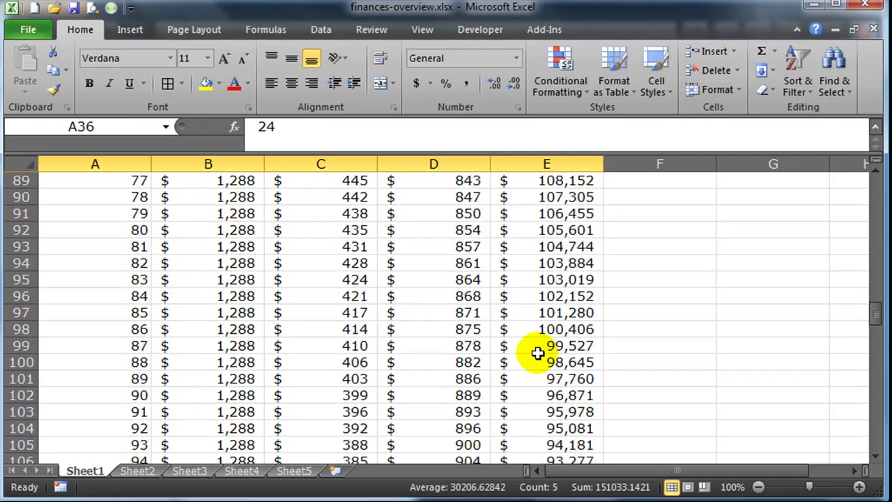
pyautogui.click(464, 280)
pyautogui.click(454, 344)
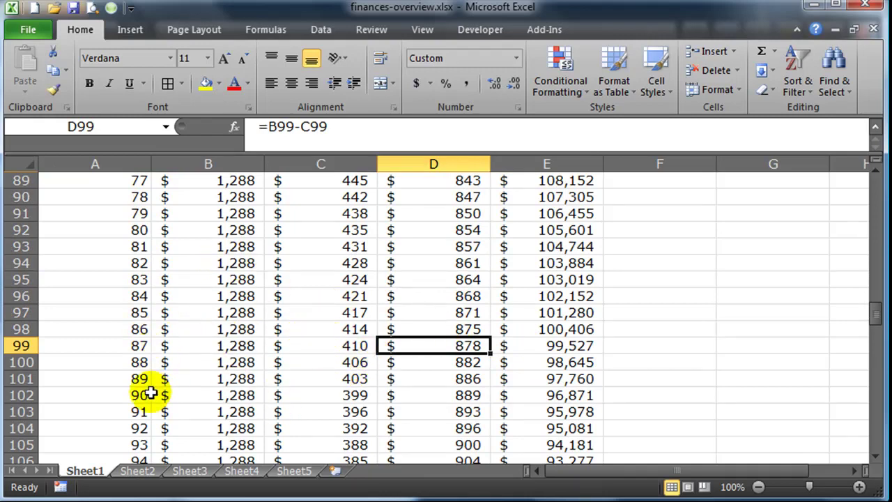
pyautogui.moveTo(143, 396); pyautogui.dragTo(551, 395)
pyautogui.scroll(-1, 553, 411)
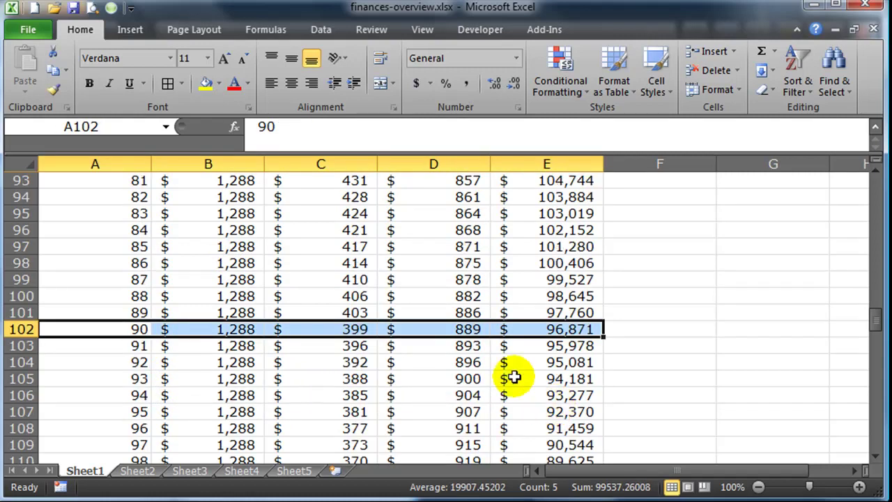
# Check the interest, principal and balance formulas of payment 90 in C102, D102 and E102
pyautogui.click(355, 345)
pyautogui.click(360, 331)
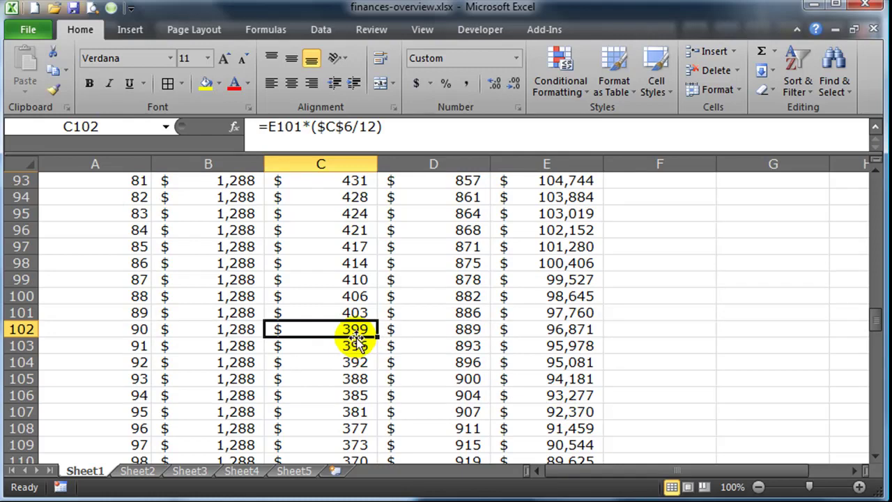
pyautogui.click(447, 332)
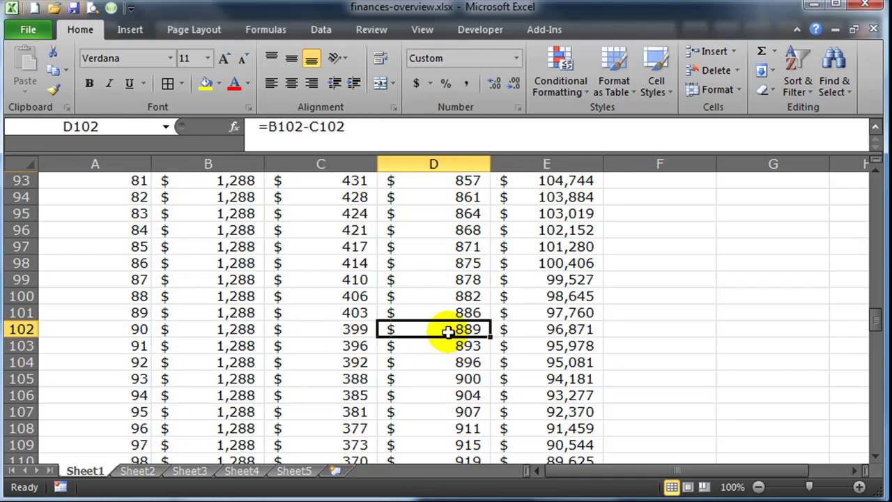
pyautogui.click(579, 333)
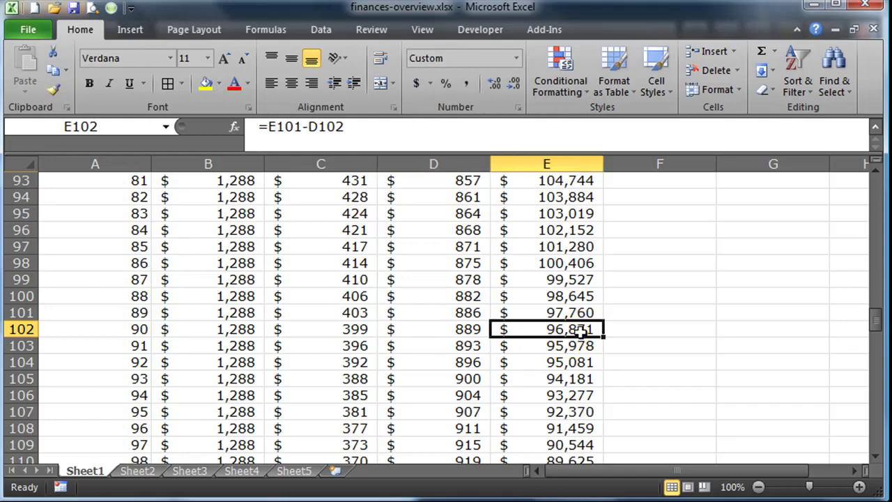
# Examine the end of the schedule and check the payment, principal and balance formulas in B192, D192 and E192
pyautogui.scroll(-7, 273, 364)
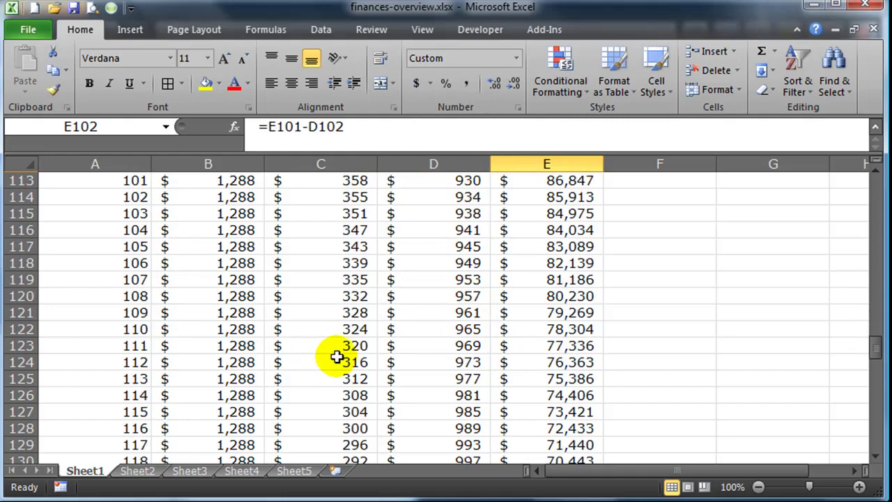
pyautogui.scroll(-7, 337, 357)
pyautogui.scroll(-15, 337, 356)
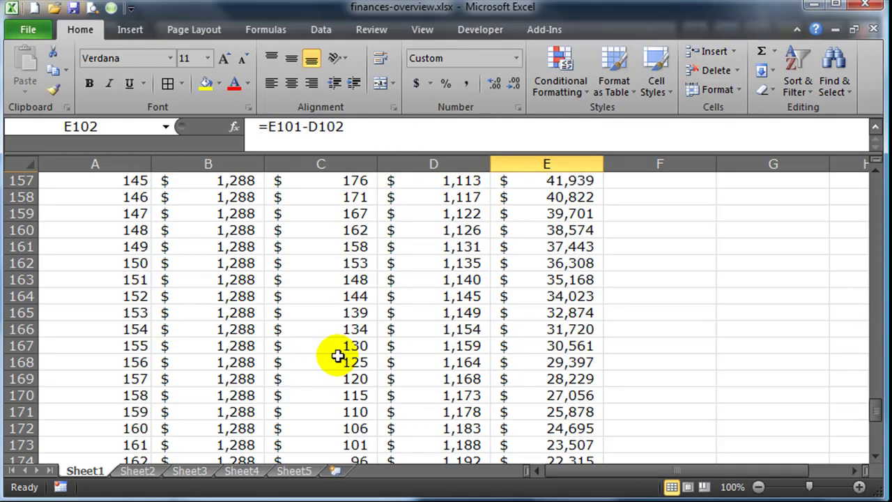
pyautogui.scroll(-3, 338, 356)
pyautogui.scroll(1, 337, 356)
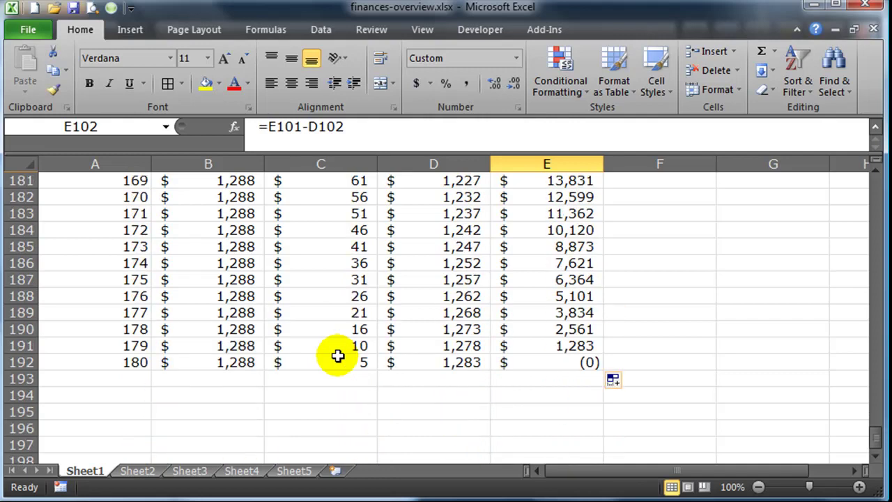
pyautogui.click(234, 364)
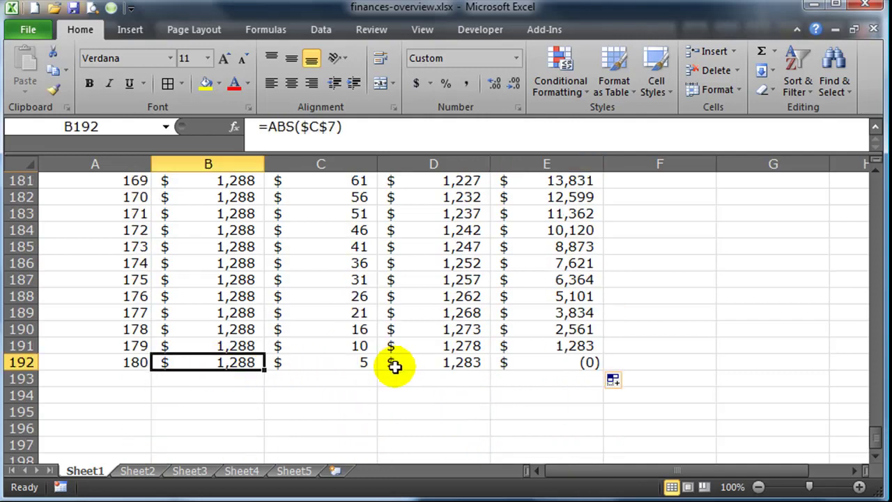
pyautogui.click(451, 363)
pyautogui.click(534, 363)
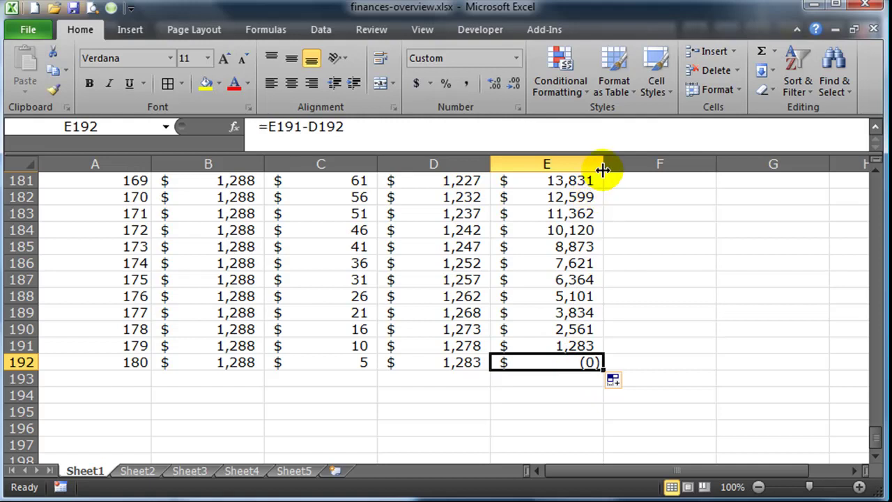
# Show the final balance in E192 with 13 decimal places and widen column E to fit it
pyautogui.click(496, 83)
pyautogui.click(496, 83)
pyautogui.click(496, 83)
pyautogui.click(497, 83)
pyautogui.click(496, 83)
pyautogui.click(496, 83)
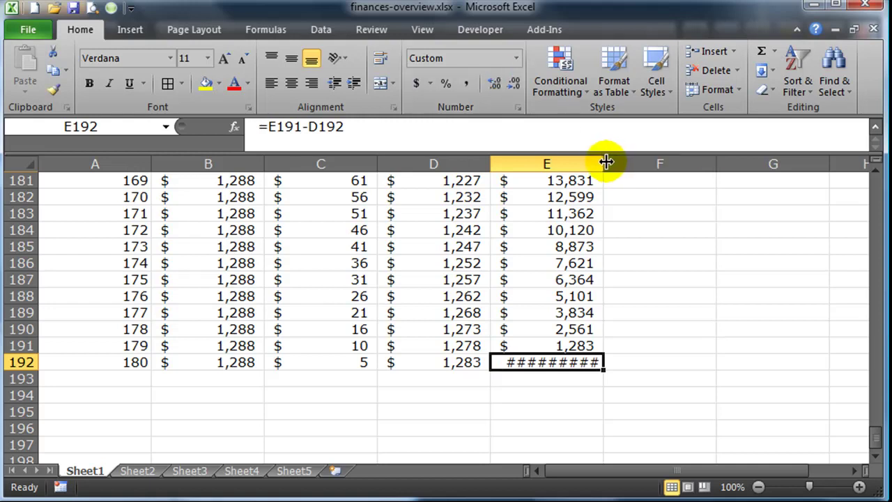
pyautogui.moveTo(605, 166); pyautogui.dragTo(759, 180)
pyautogui.click(701, 412)
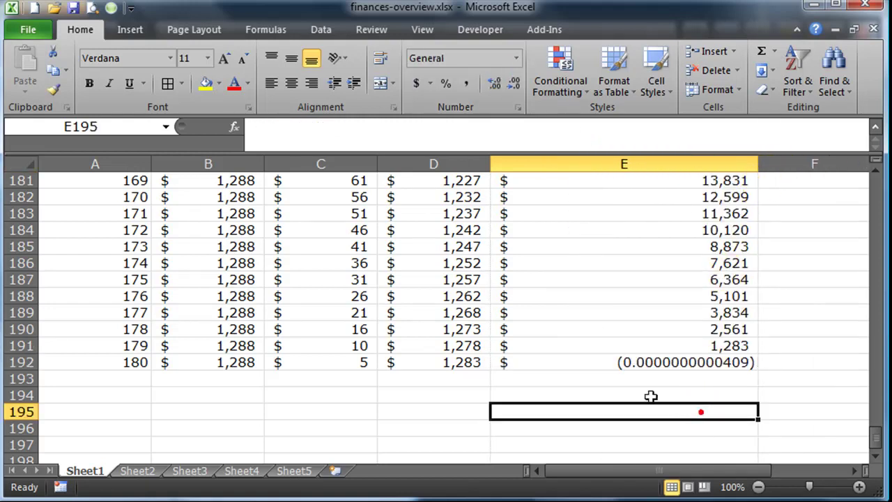
pyautogui.click(606, 363)
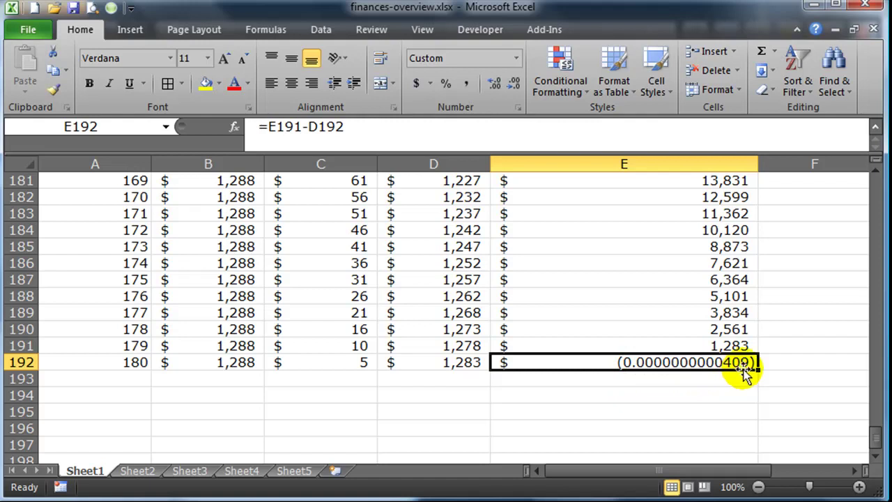
# Reduce the decimal places of the final balance in E192 back to zero
pyautogui.click(514, 88)
pyautogui.click(514, 87)
pyautogui.click(513, 87)
pyautogui.click(514, 87)
pyautogui.click(513, 87)
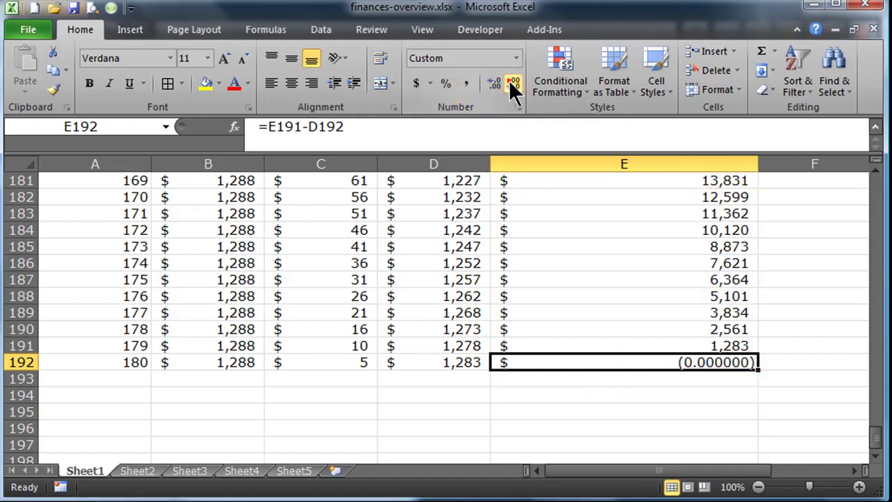
pyautogui.click(513, 87)
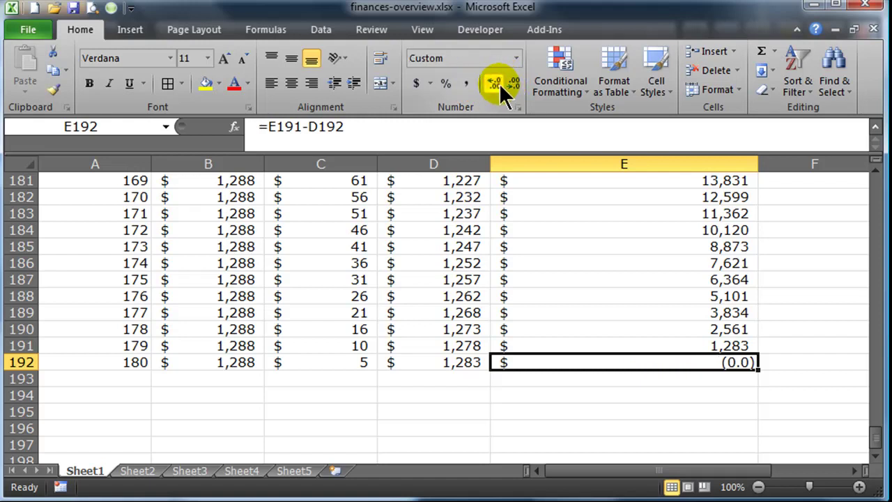
pyautogui.click(499, 83)
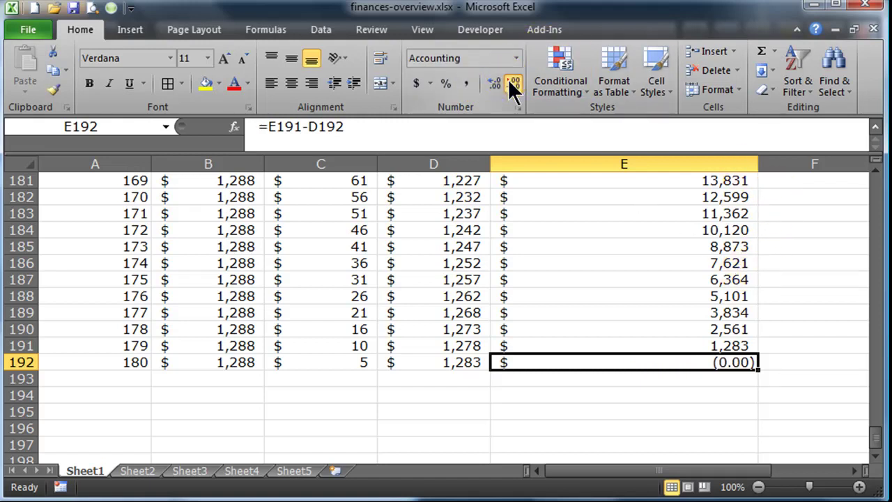
pyautogui.click(513, 87)
pyautogui.click(514, 87)
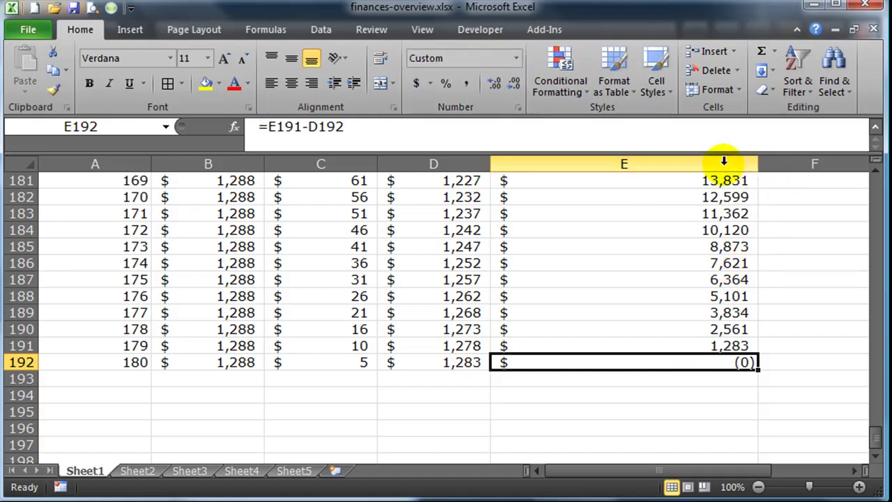
# Give all columns the same width, about that of column D, and highlight the payment 180 row, A192:E192
pyautogui.moveTo(93, 164); pyautogui.dragTo(760, 160)
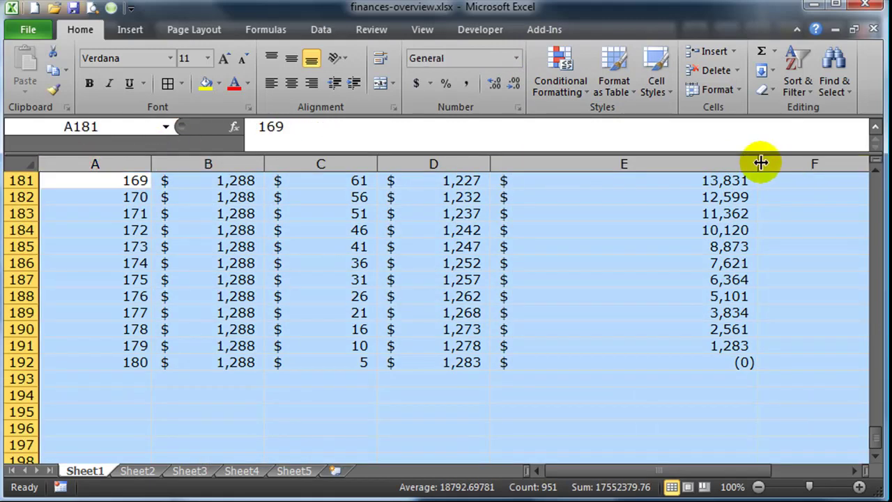
pyautogui.moveTo(493, 167); pyautogui.dragTo(495, 165)
pyautogui.click(634, 348)
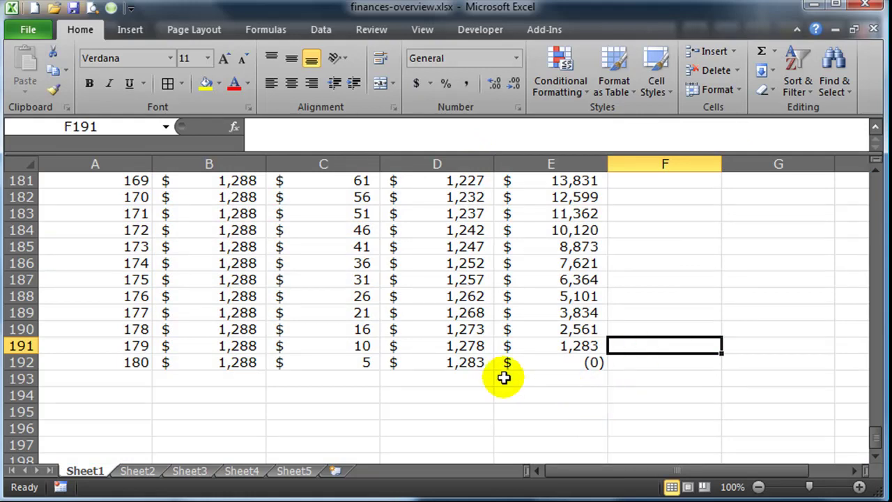
pyautogui.moveTo(139, 363); pyautogui.dragTo(551, 364)
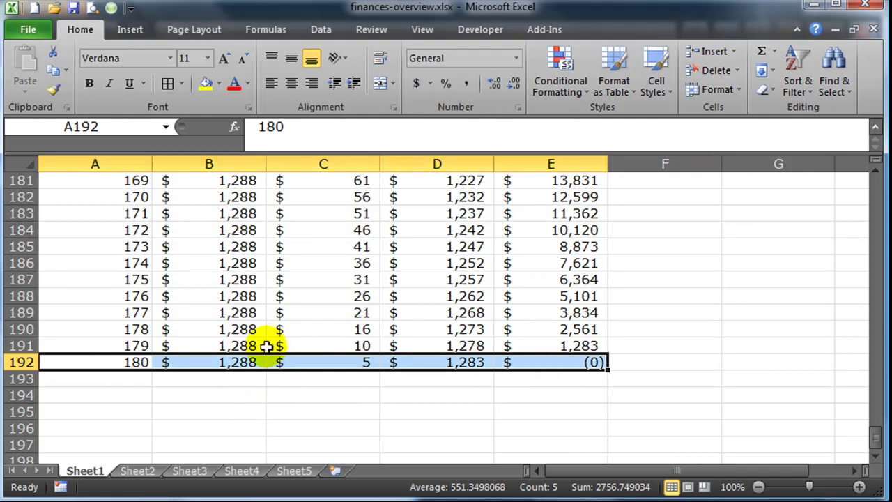
# Select the principal column for all 180 payments, D13:D192, and compare its sum with the house 2 loan amount
pyautogui.scroll(16, 260, 353)
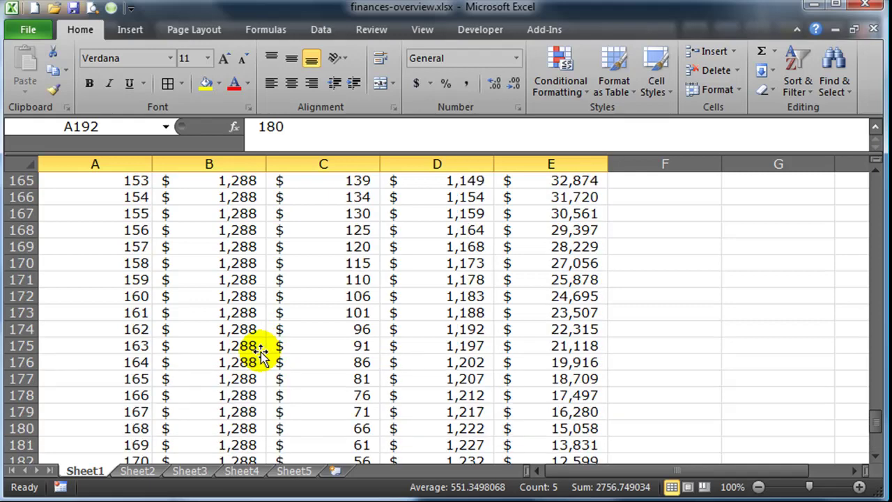
pyautogui.scroll(5, 260, 354)
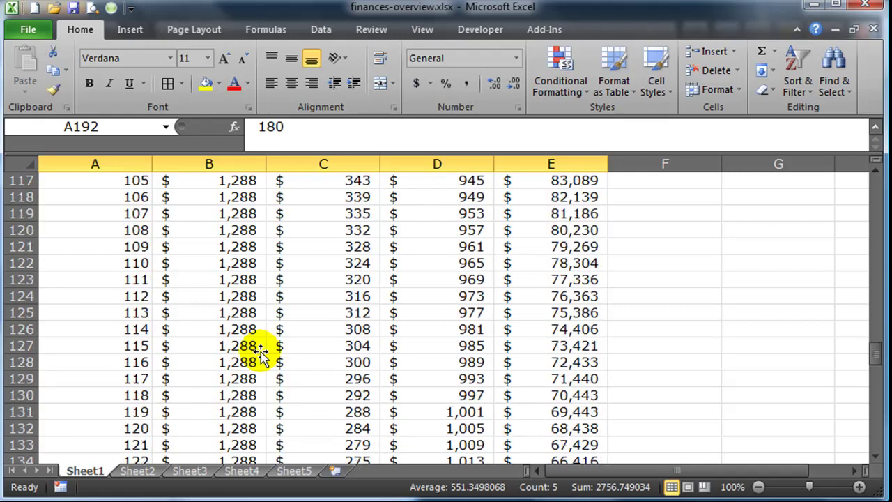
pyautogui.scroll(9, 436, 364)
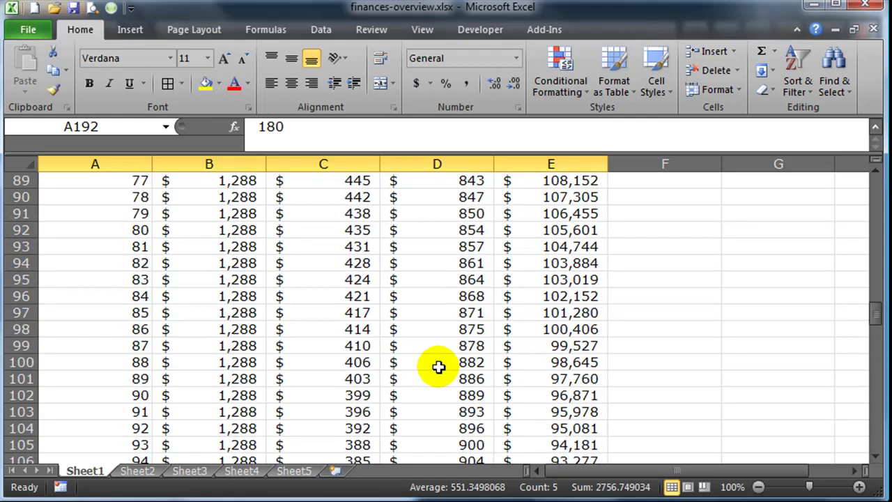
pyautogui.scroll(-8, 437, 363)
pyautogui.scroll(20, 437, 363)
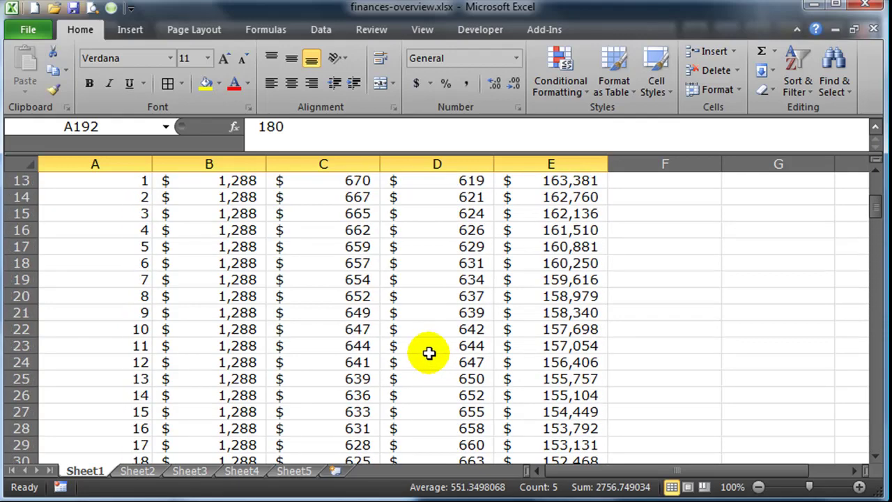
pyautogui.scroll(-3, 430, 355)
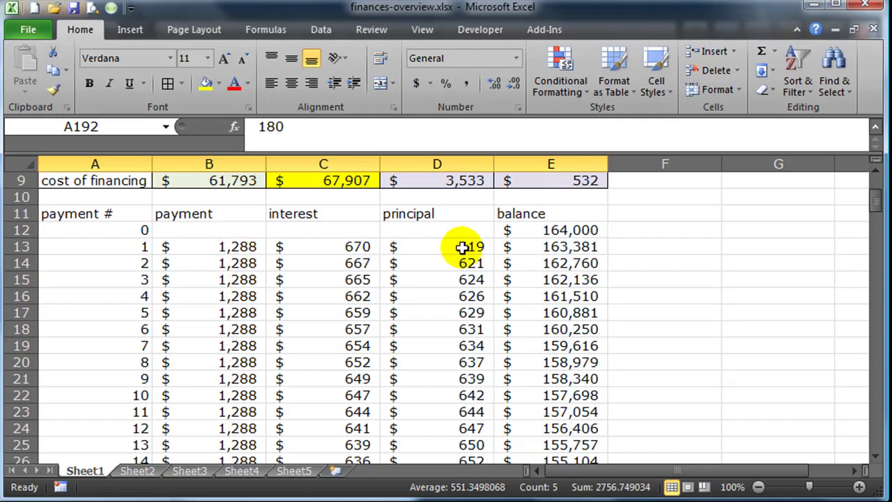
pyautogui.moveTo(462, 247); pyautogui.dragTo(465, 428)
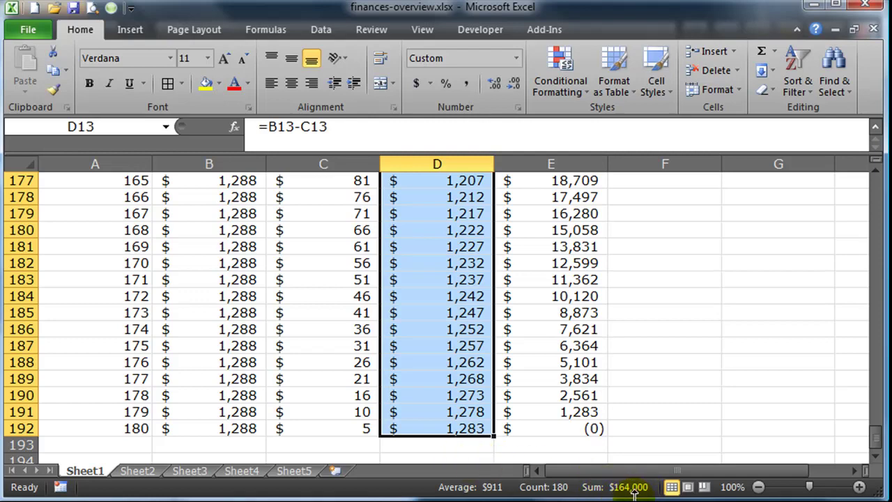
pyautogui.scroll(20, 537, 399)
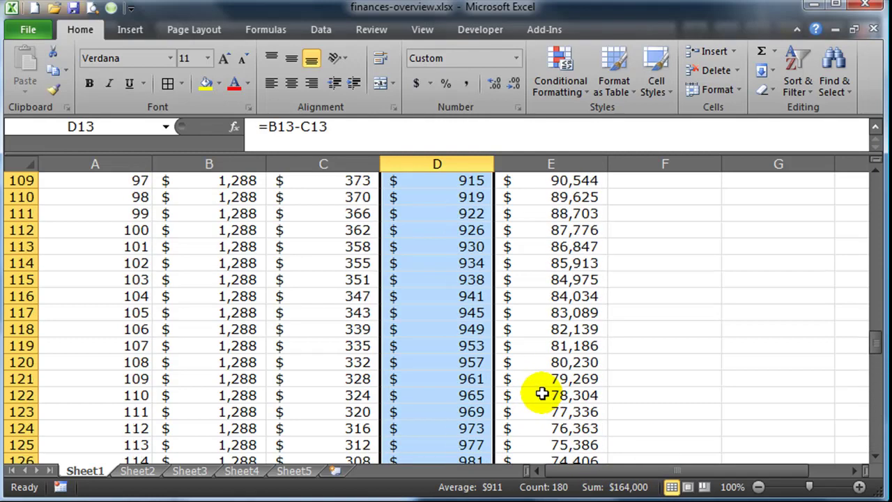
pyautogui.scroll(20, 542, 341)
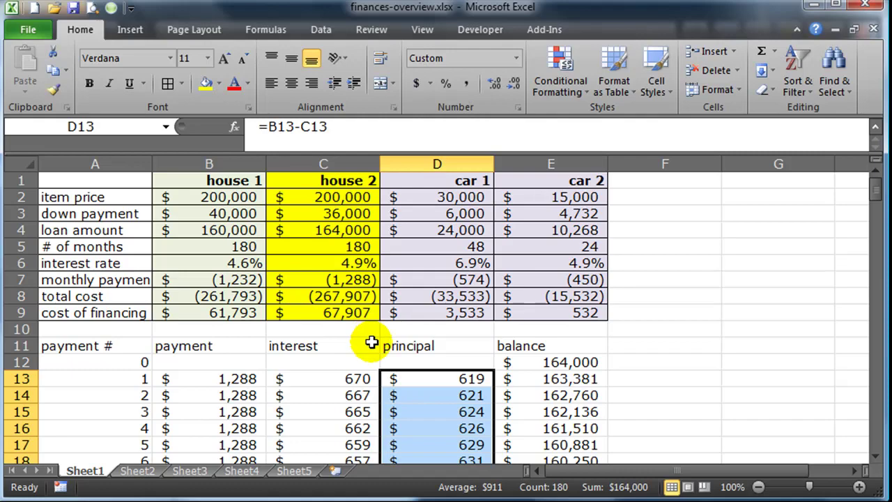
# Select all interest amounts, C13:C192, and compare their sum with the house 2 cost of financing in C9
pyautogui.scroll(-1, 368, 339)
pyautogui.click(331, 315)
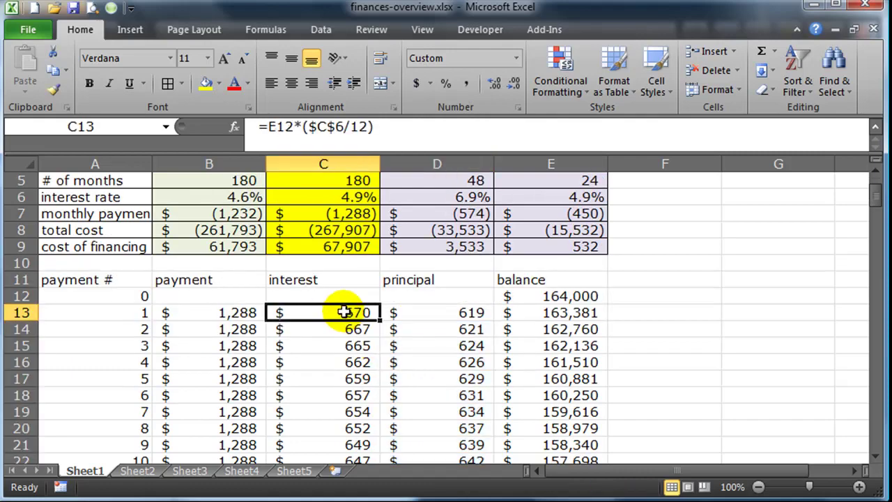
pyautogui.moveTo(345, 313); pyautogui.dragTo(342, 424)
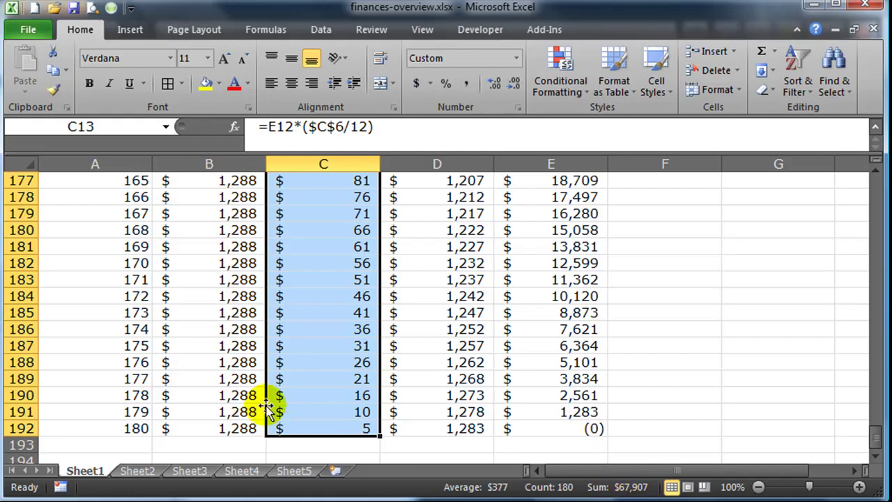
pyautogui.scroll(20, 273, 396)
pyautogui.scroll(19, 273, 396)
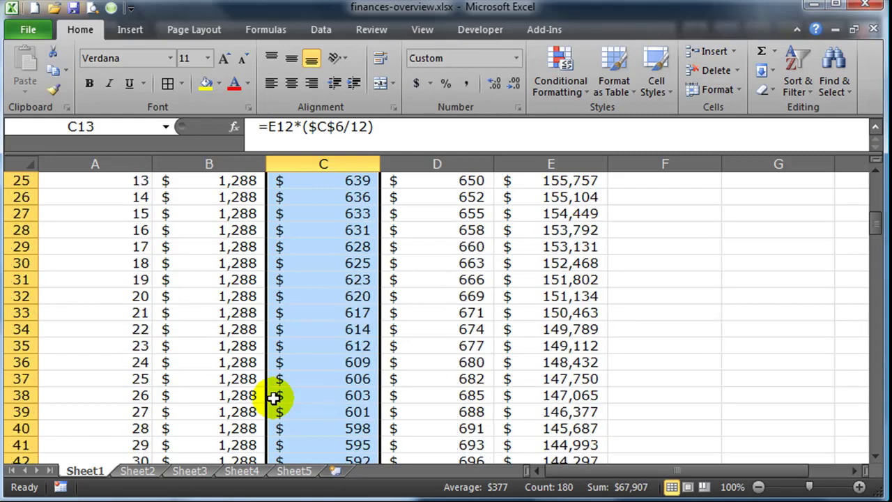
pyautogui.click(365, 313)
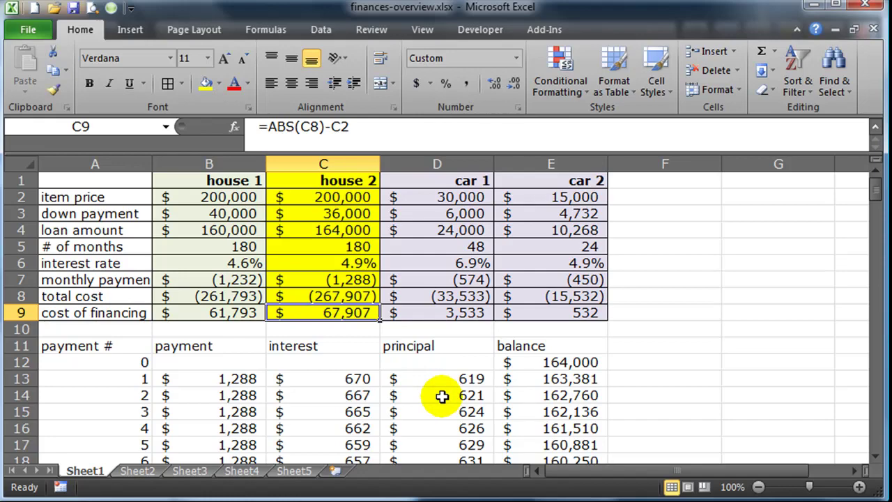
# Select all payments, B13:B192, and compare their sum with the house 2 total cost formula in C8
pyautogui.scroll(-1, 435, 400)
pyautogui.click(225, 312)
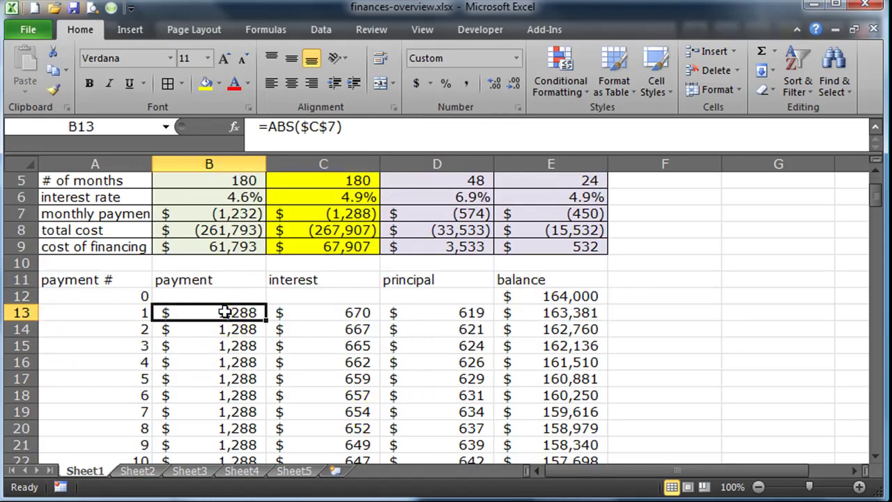
pyautogui.moveTo(225, 313); pyautogui.dragTo(217, 428)
pyautogui.scroll(16, 464, 390)
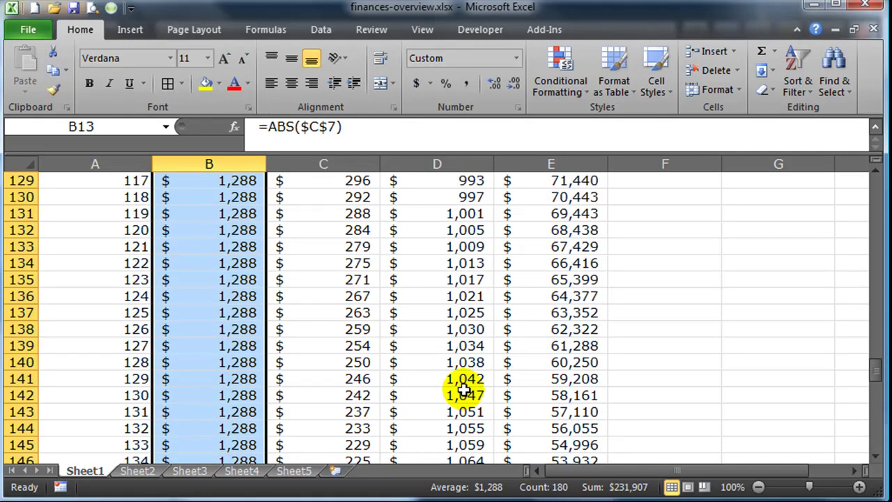
pyautogui.scroll(20, 428, 367)
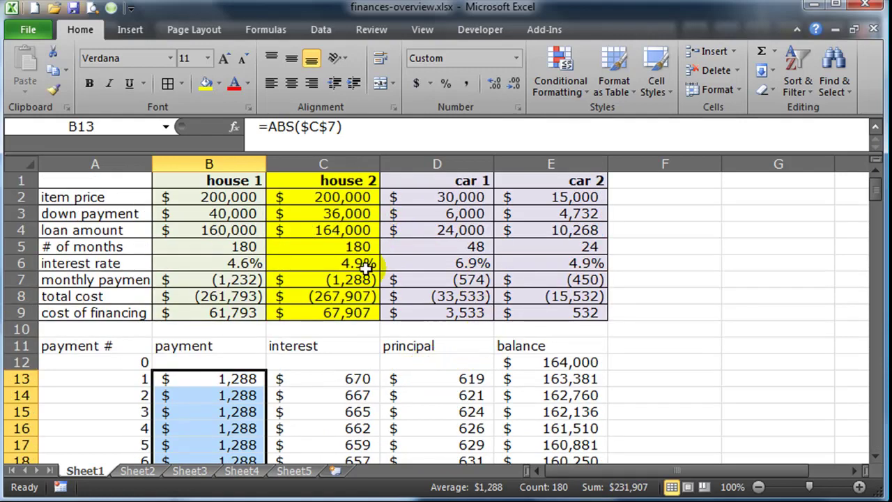
pyautogui.click(337, 298)
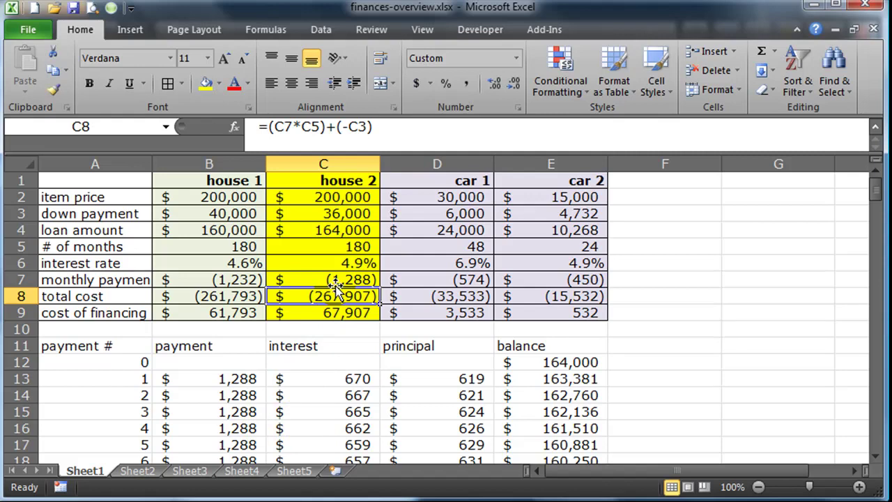
# Highlight the house 2 figures, C2:C9, and review them alongside the start of the amortization schedule
pyautogui.moveTo(342, 197); pyautogui.dragTo(335, 312)
pyautogui.scroll(-4, 357, 287)
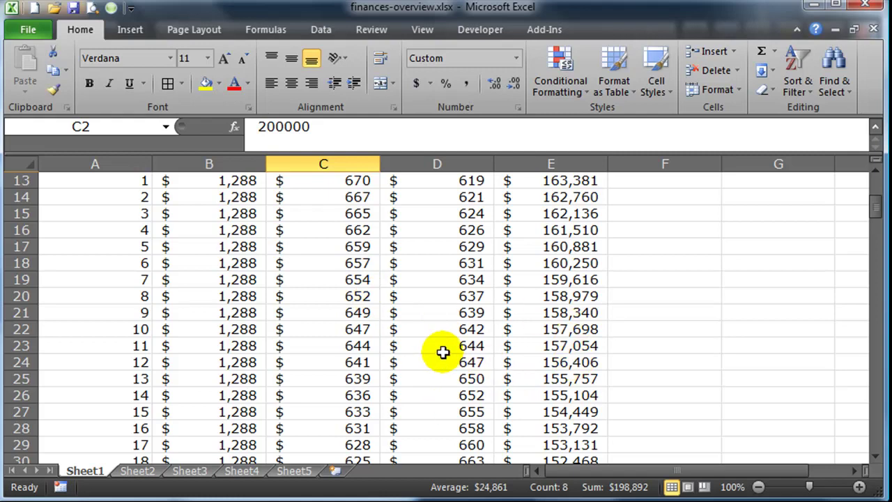
pyautogui.scroll(4, 443, 352)
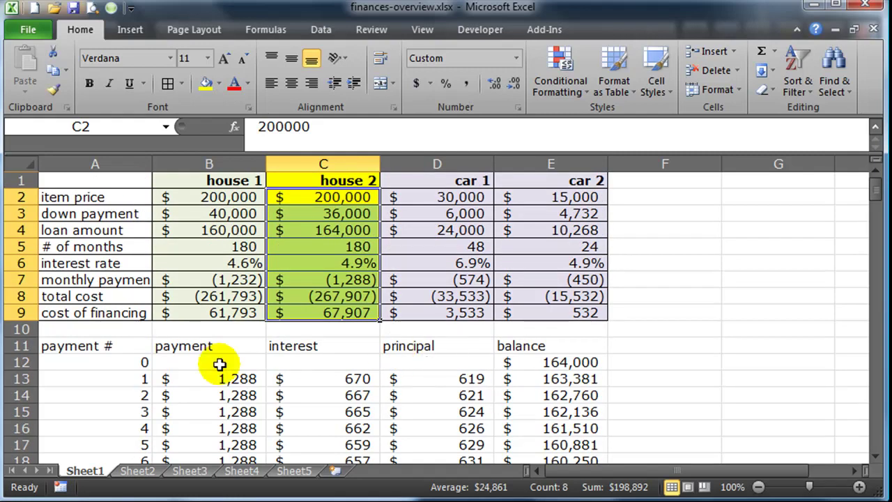
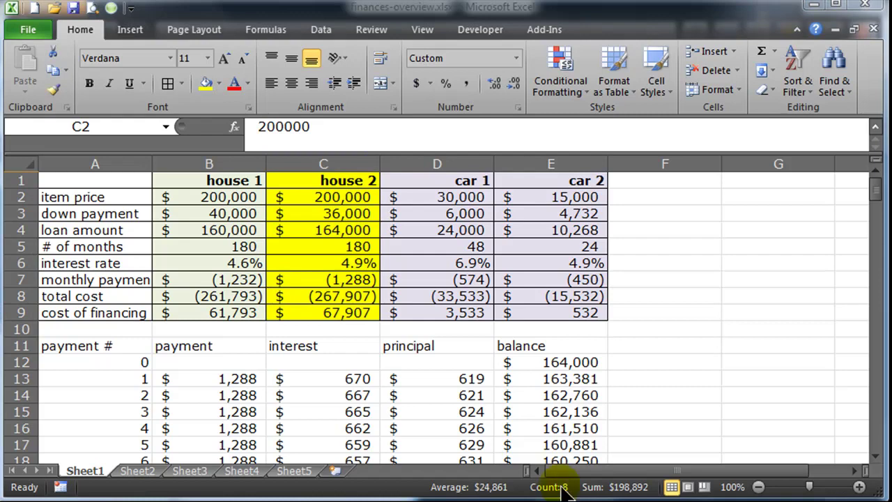
# Rename Sheet1 as "loan payment and amortization"
pyautogui.doubleClick(84, 471)
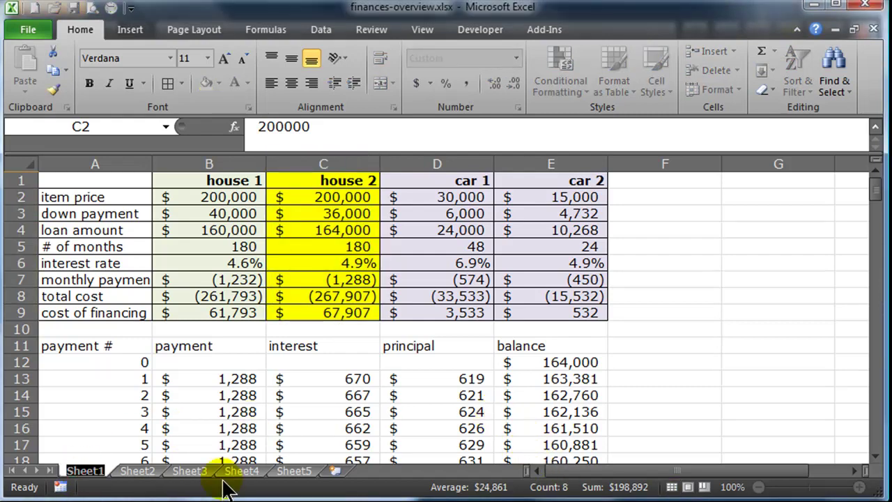
pyautogui.write('loa')
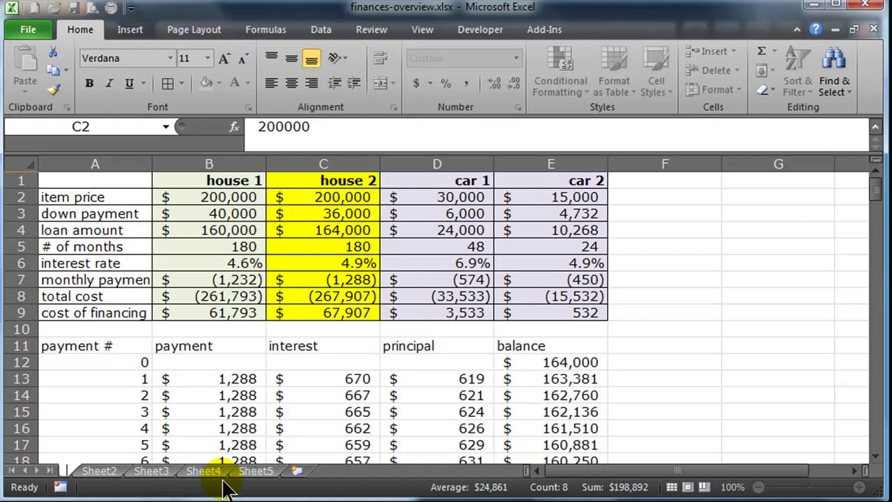
pyautogui.write('n payment a')
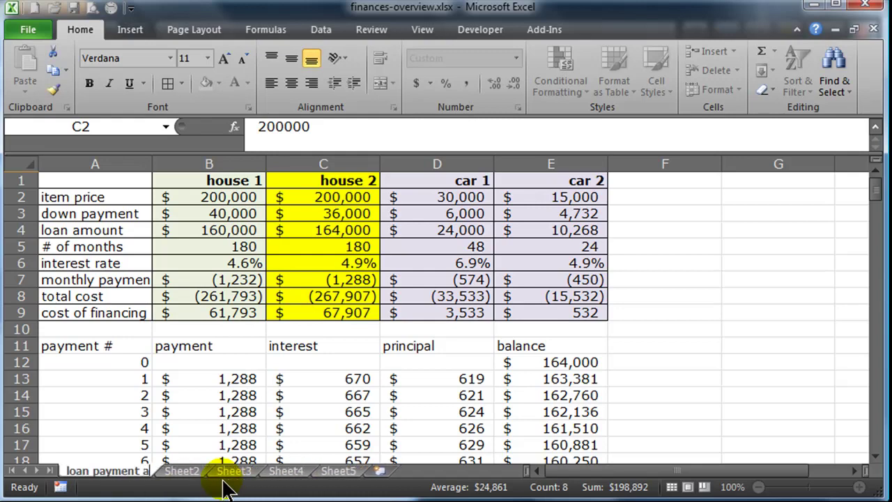
pyautogui.write('nd amortization')
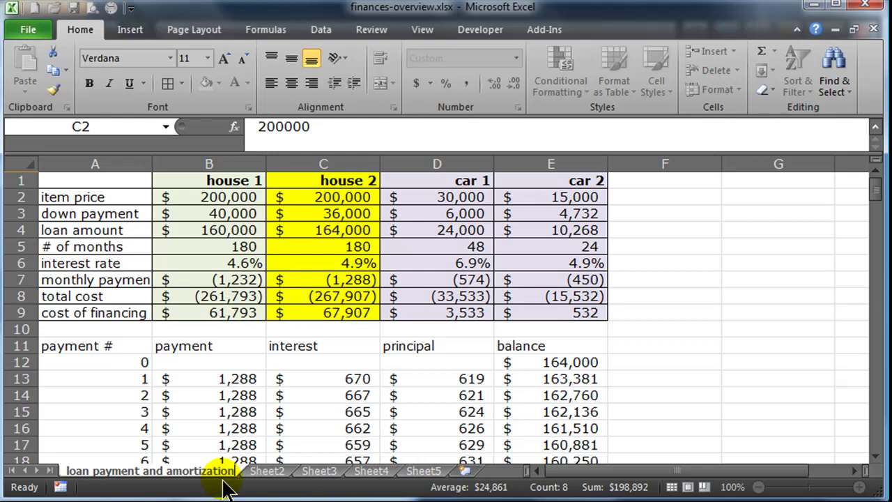
pyautogui.press('Return')
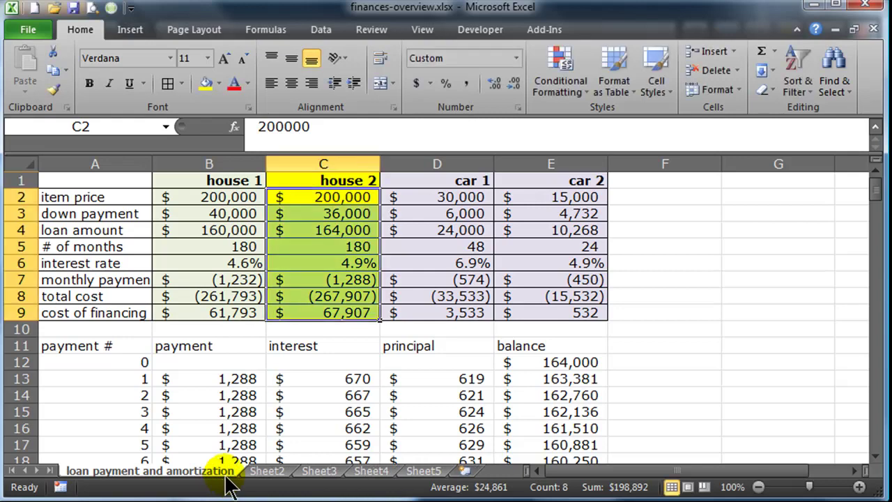
# Rename Sheet2 as "saving for the future"
pyautogui.click(268, 474)
pyautogui.click(202, 472)
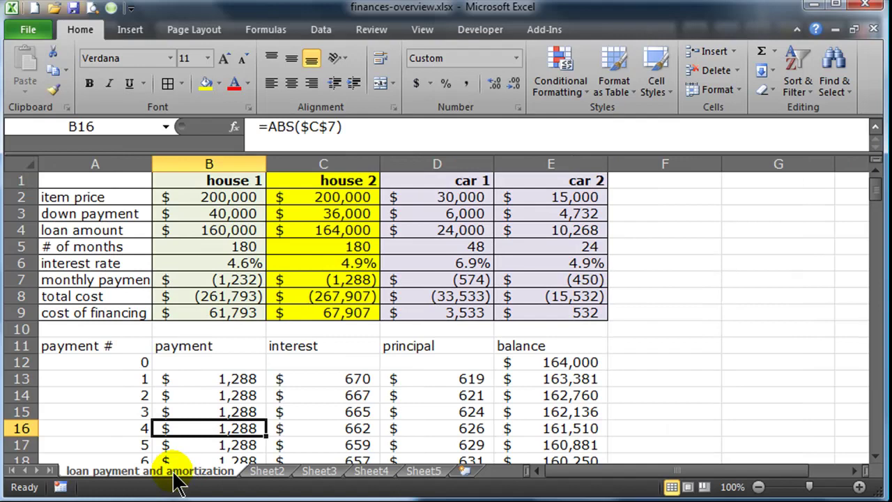
pyautogui.click(268, 472)
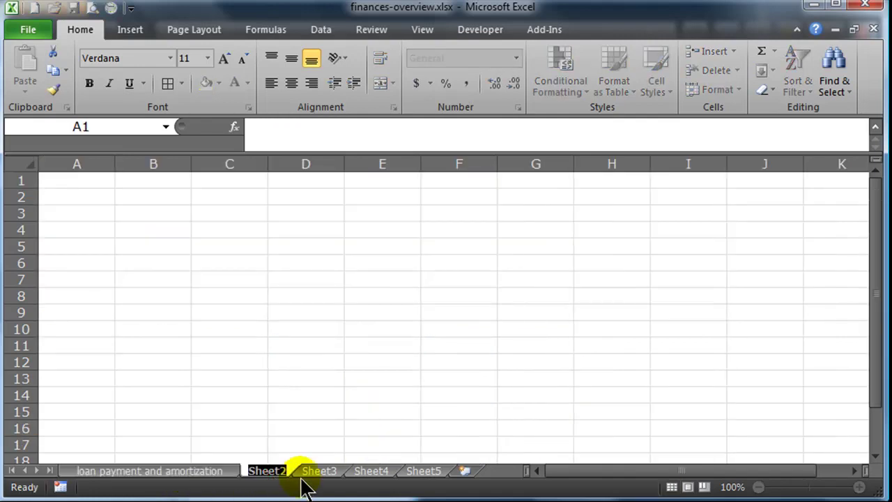
pyautogui.write('saving')
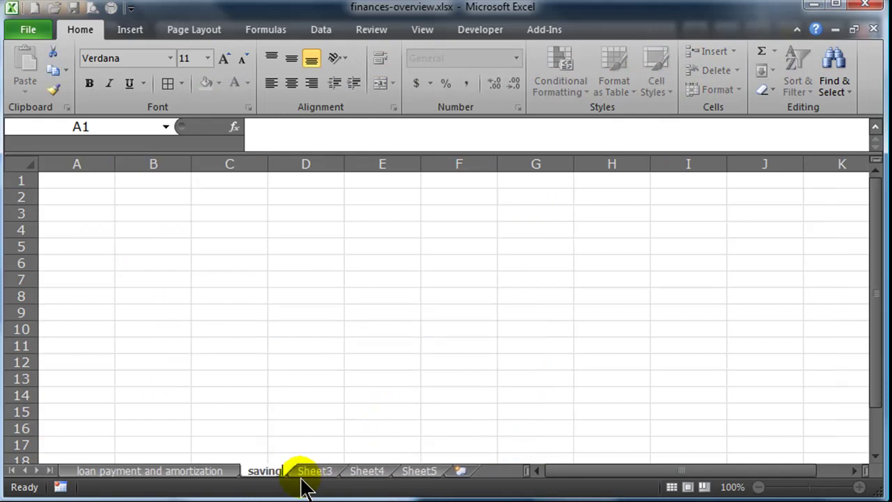
pyautogui.write(' for the future')
pyautogui.press('Return')
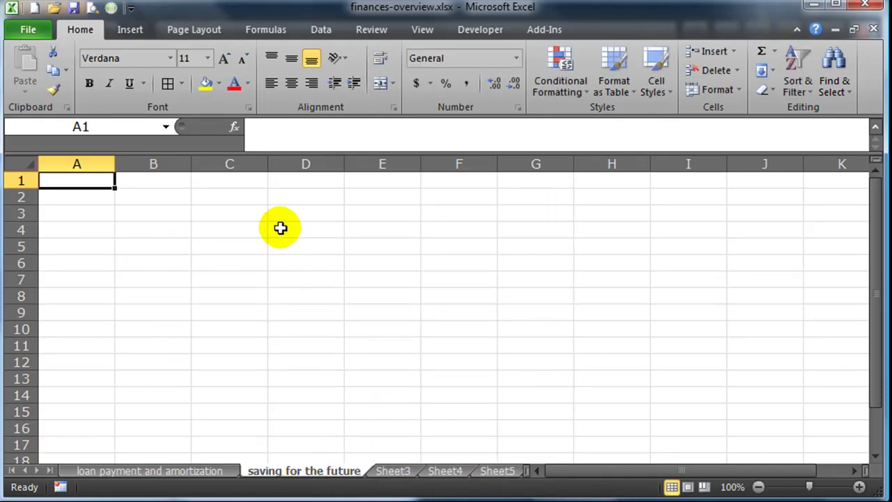
# Review the row labels A2:A9 on the loan payment and amortization sheet and return to the saving for the future sheet
pyautogui.click(188, 471)
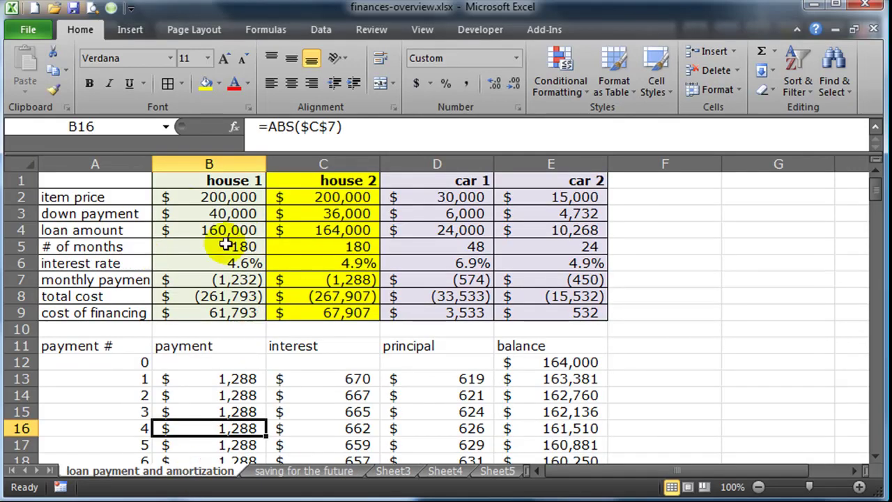
pyautogui.moveTo(103, 199); pyautogui.dragTo(112, 312)
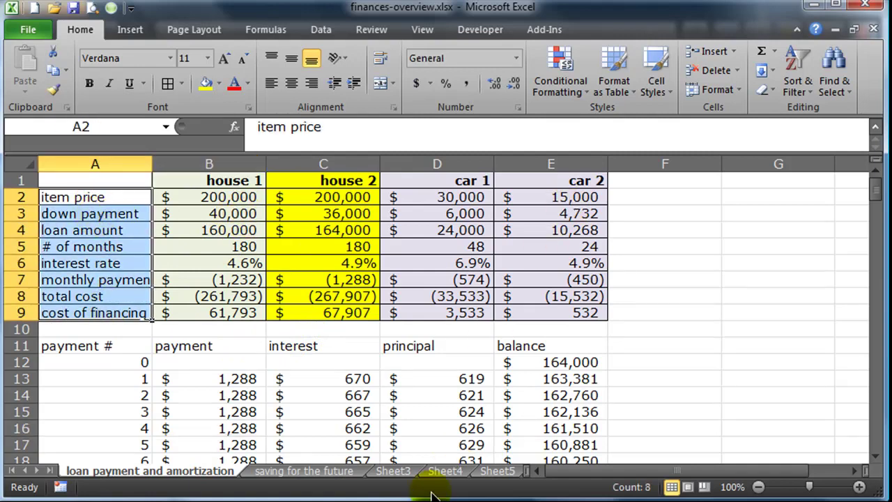
pyautogui.click(306, 473)
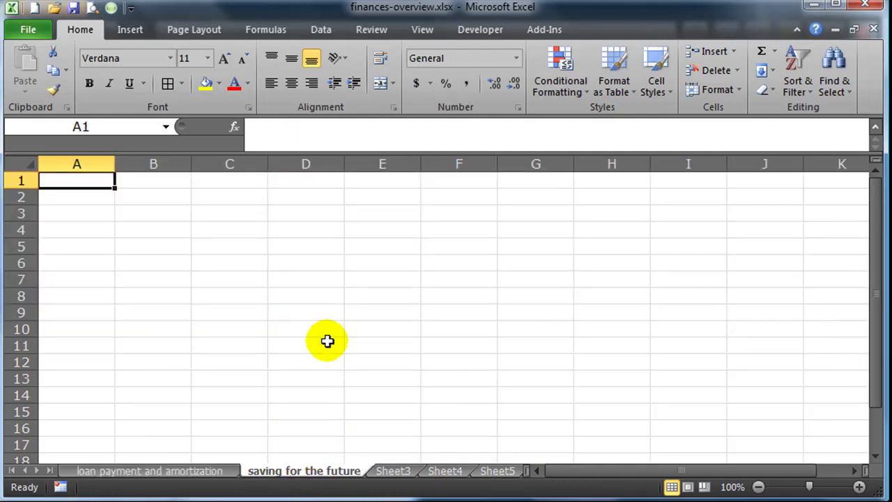
# Enter the row label "Retirement/Goal Age" in cell A2 of the saving for the future sheet
pyautogui.press('Down')
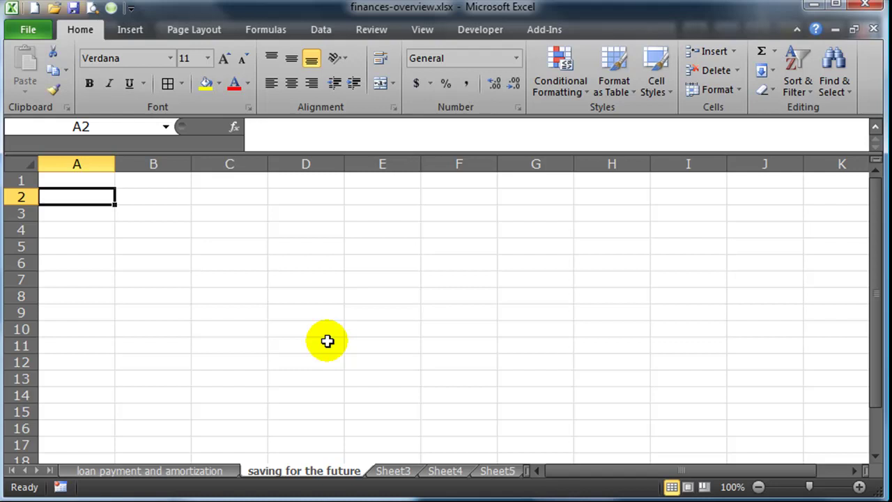
pyautogui.write('Curr')
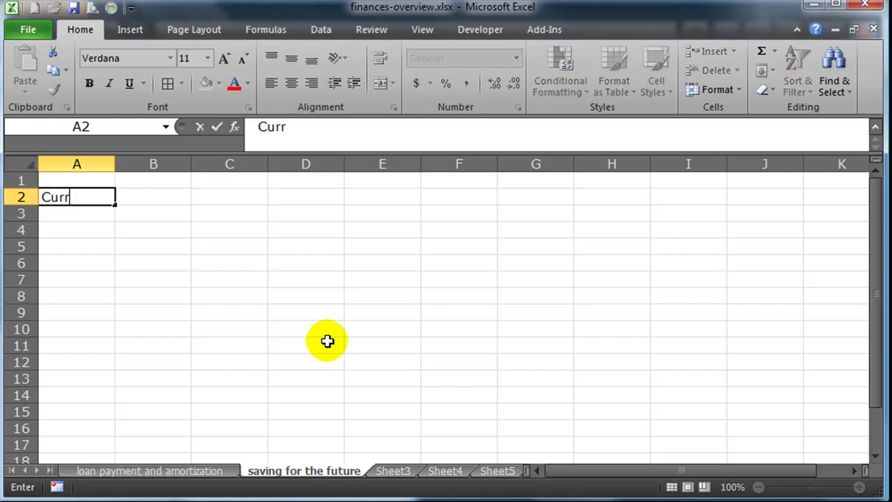
pyautogui.press('BackSpace')
pyautogui.press('BackSpace')
pyautogui.write('Ret')
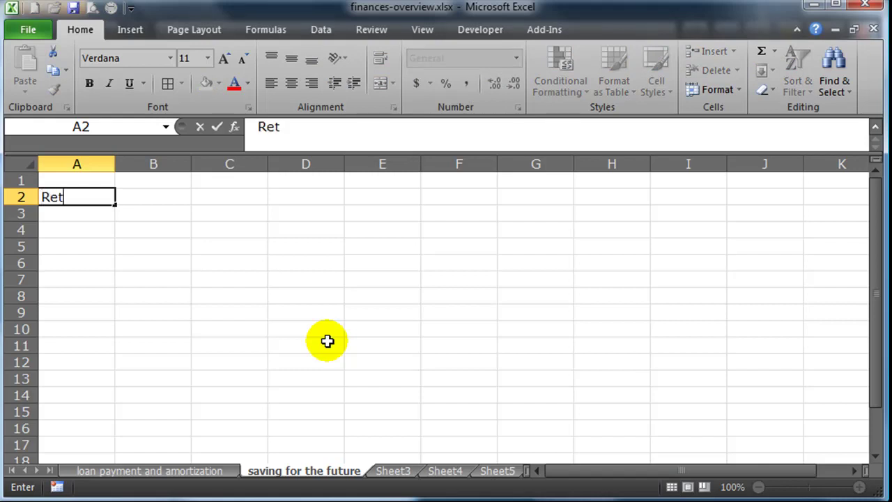
pyautogui.write('irement?')
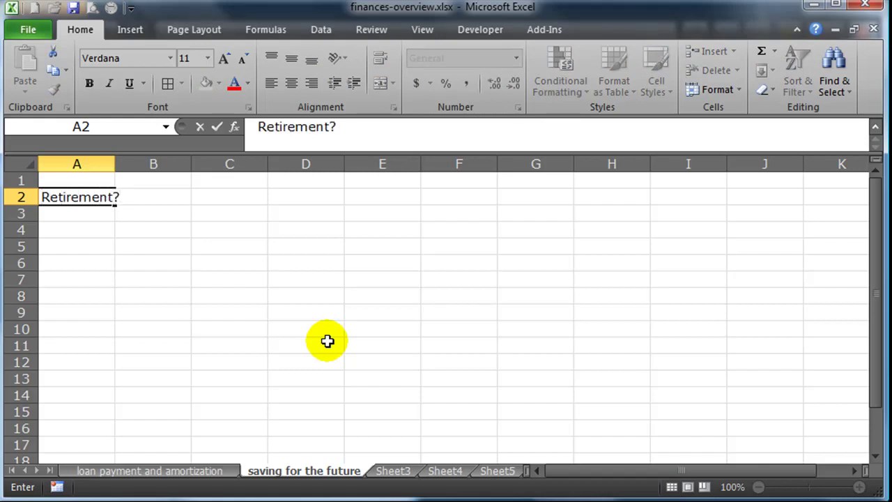
pyautogui.press('BackSpace')
pyautogui.write('/Goal Age')
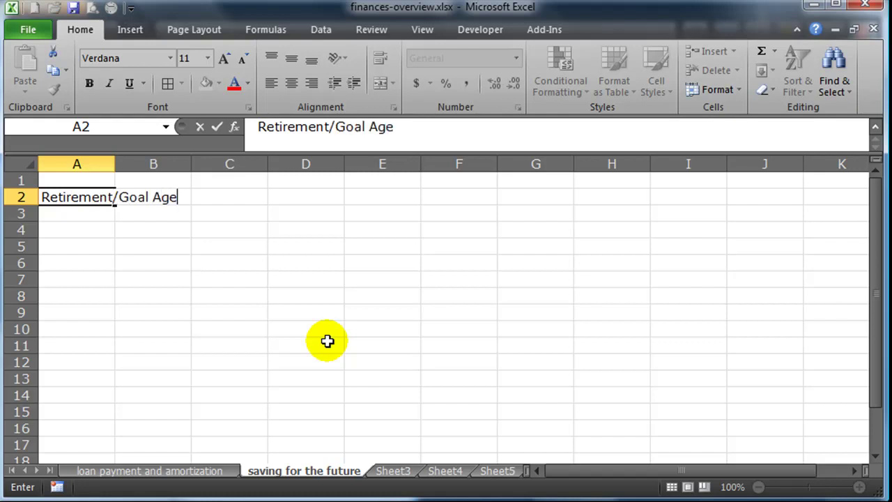
pyautogui.press('Return')
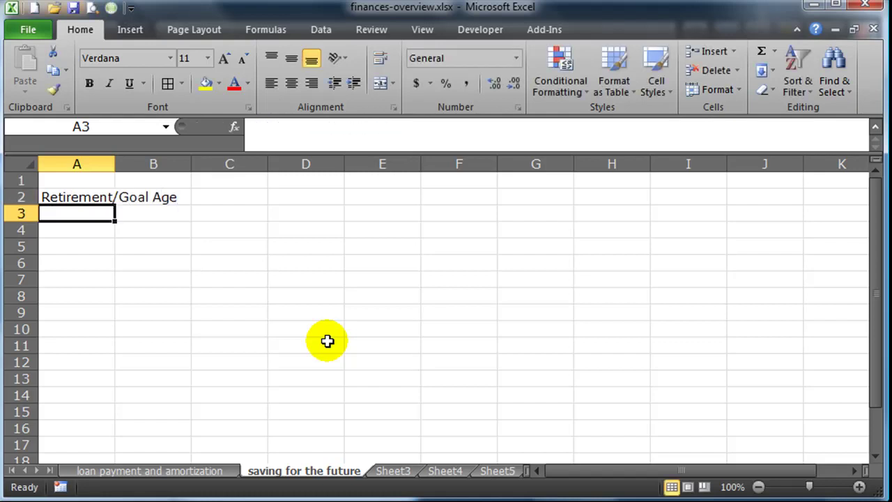
# Label cell A3 "Current Age" and cell A4 "Years Left (time horizon)"
pyautogui.write('Current Age')
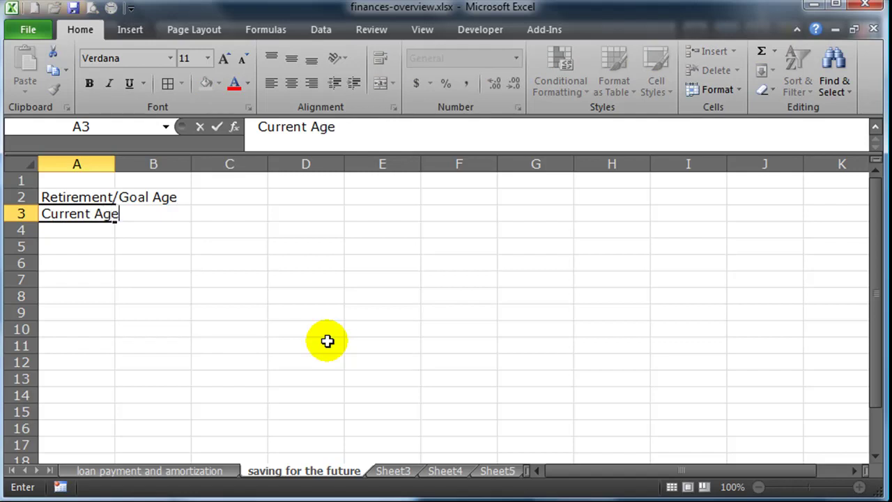
pyautogui.press('Return')
pyautogui.write('Yea')
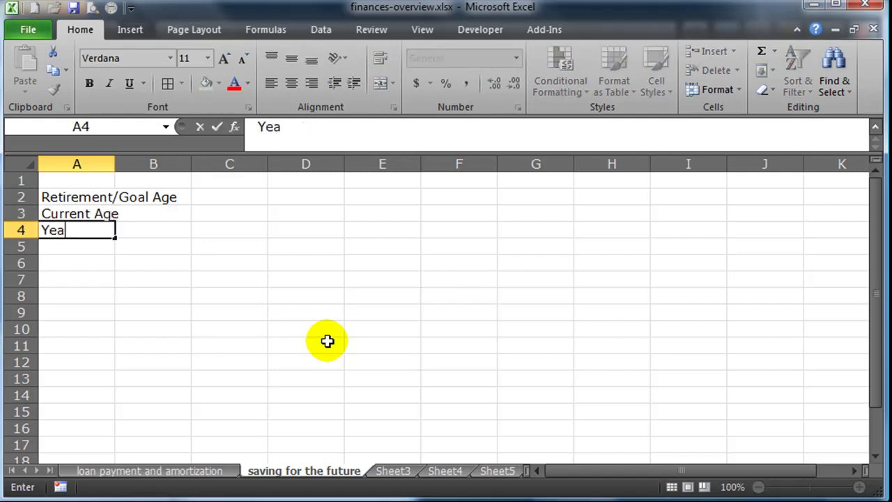
pyautogui.write('rs Levt')
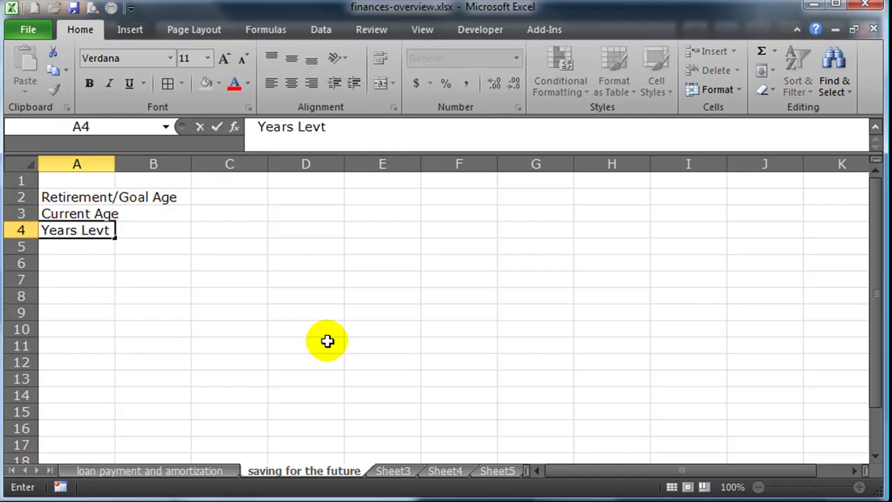
pyautogui.press('BackSpace')
pyautogui.press('BackSpace')
pyautogui.write('ft (time horiz')
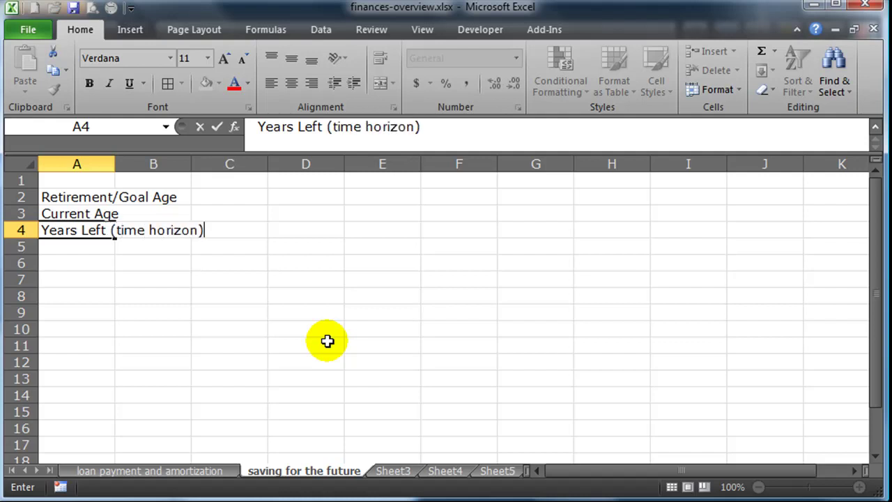
pyautogui.write('on)')
pyautogui.press('Return')
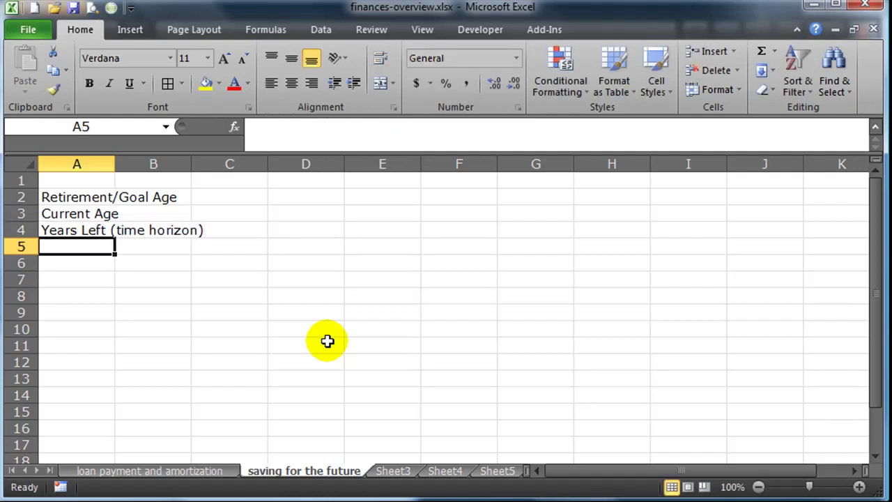
# Fill A5:A7 with the row labels "rate of return", "monthly investment amount" and "future value"
pyautogui.write('rate of ')
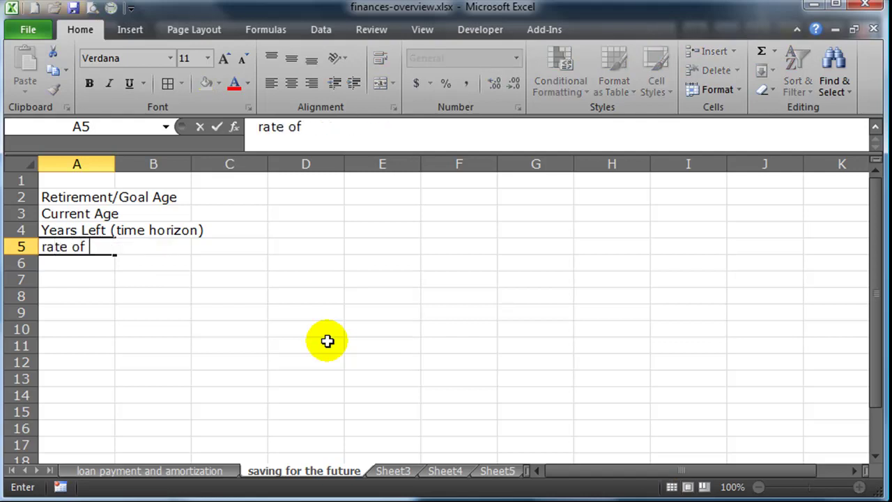
pyautogui.write('return')
pyautogui.press('Return')
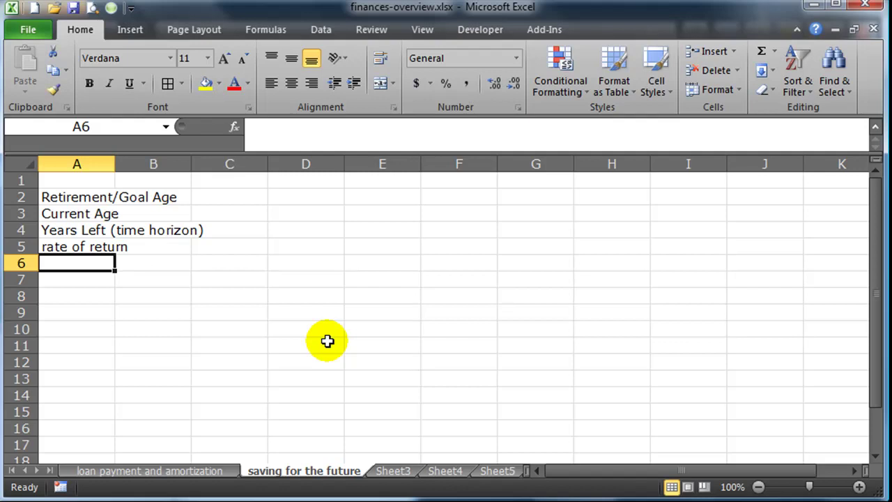
pyautogui.write('mont')
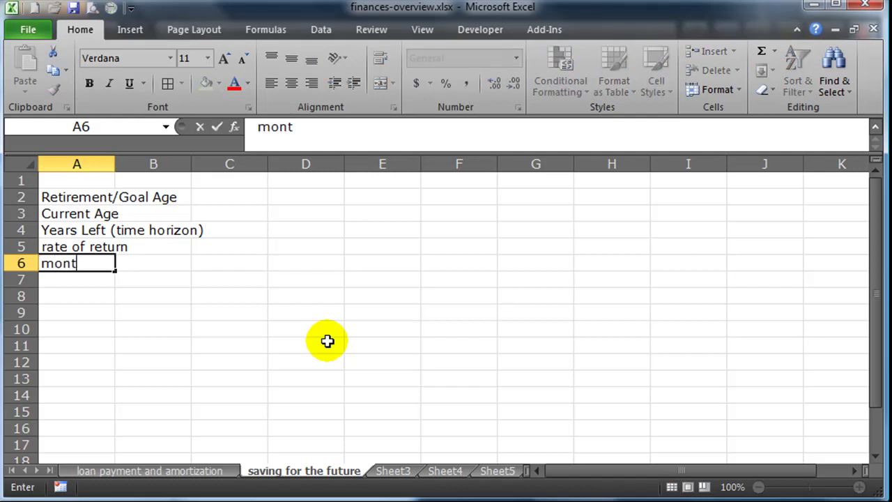
pyautogui.write('hly invest')
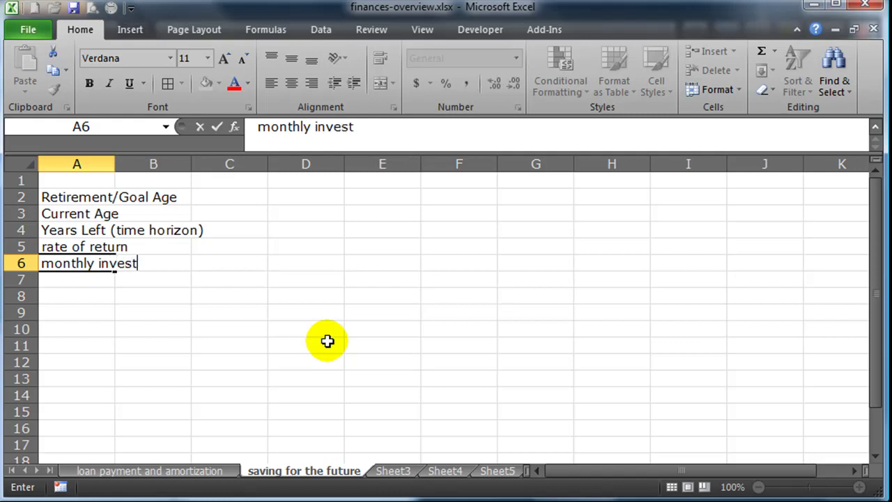
pyautogui.write('ment amount')
pyautogui.press('Return')
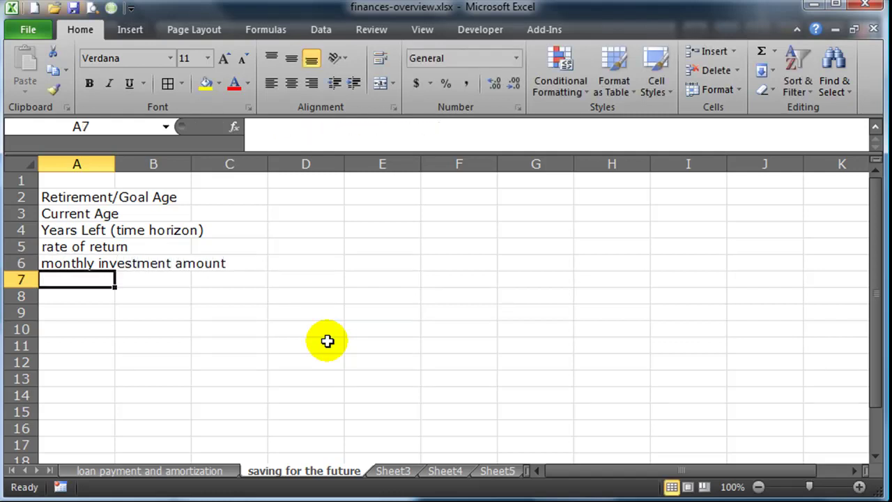
pyautogui.write('future value')
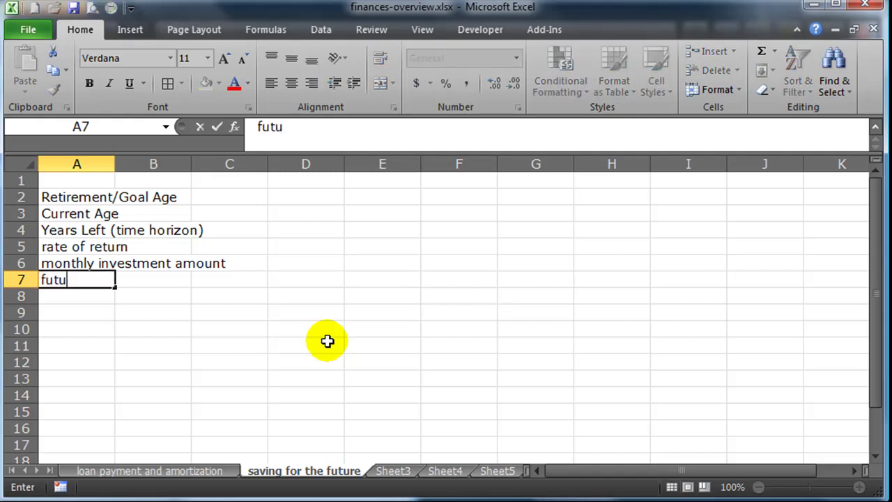
pyautogui.press('Return')
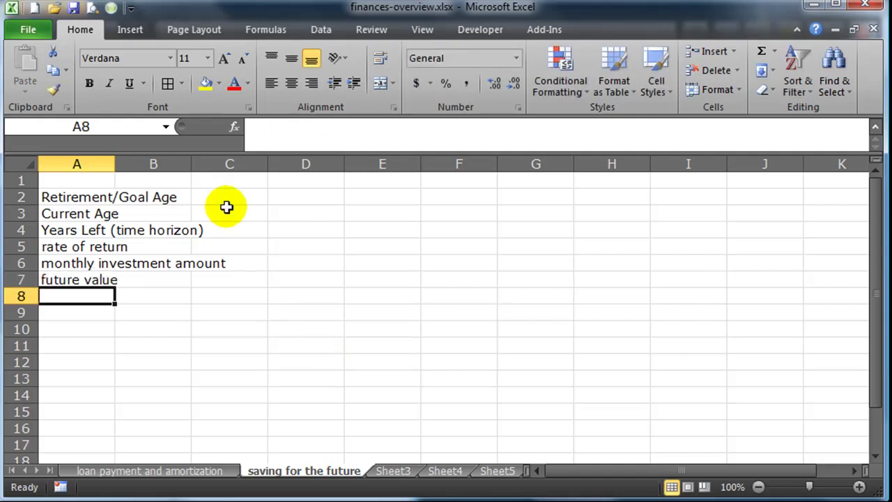
# Widen column A so that its longest row label fits
pyautogui.moveTo(117, 165); pyautogui.dragTo(117, 164)
pyautogui.moveTo(248, 164); pyautogui.dragTo(247, 164)
pyautogui.click(289, 231)
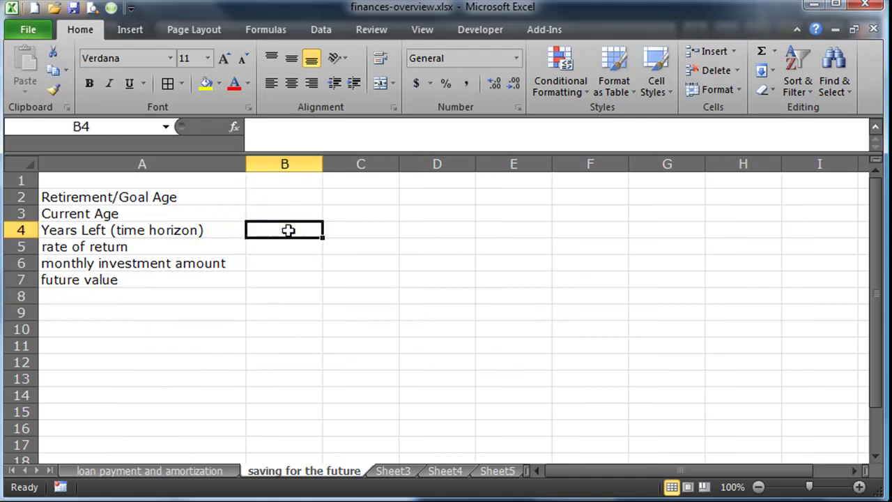
# Enter the column heading "person 1" in cell B1 and right-align it
pyautogui.click(288, 183)
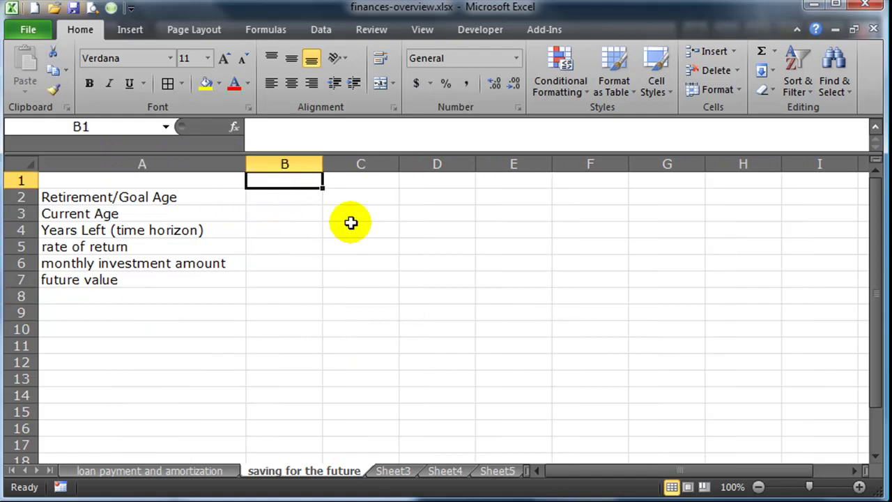
pyautogui.write('person 1')
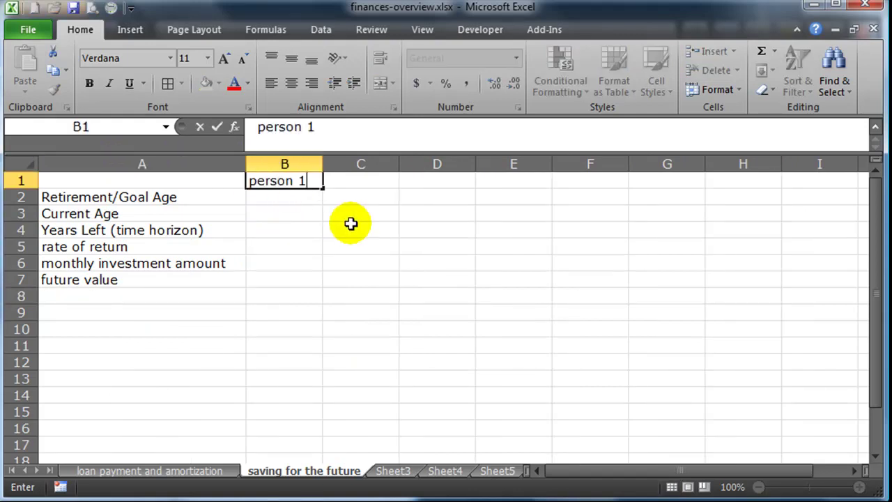
pyautogui.press('Return')
pyautogui.click(288, 178)
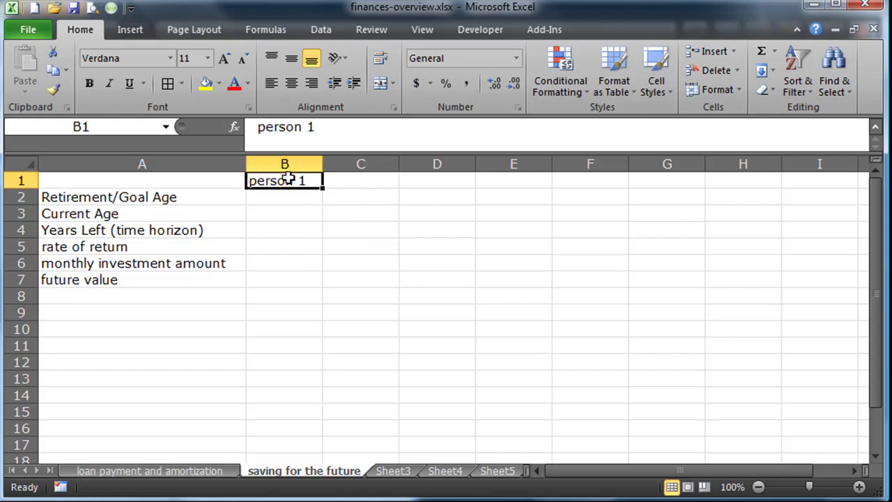
pyautogui.click(311, 83)
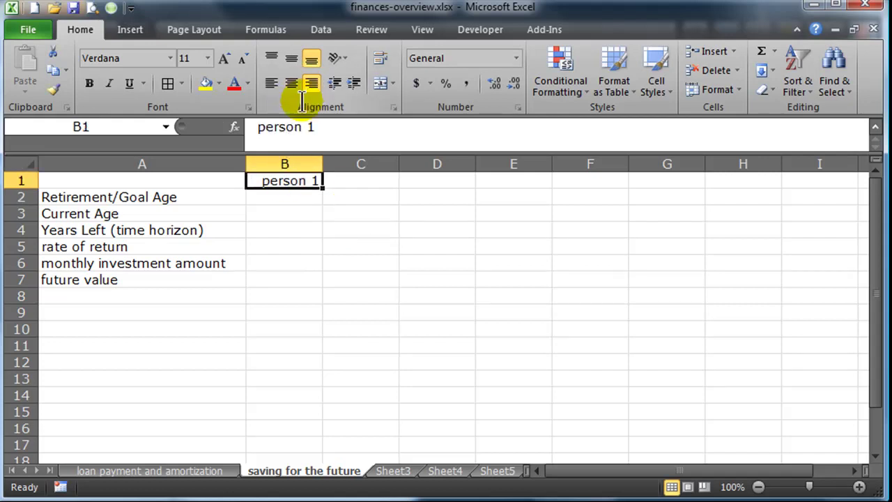
pyautogui.click(276, 243)
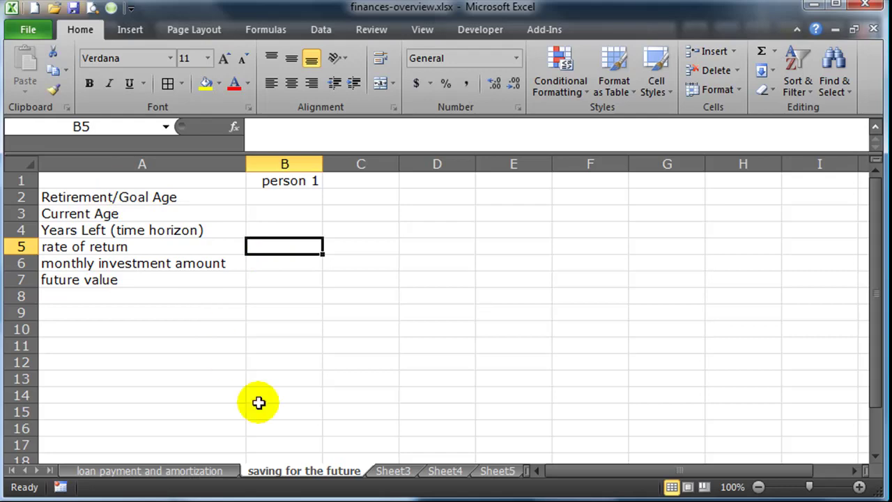
# Check the house 2 down payment on the loan payment and amortization sheet and return to the saving for the future sheet
pyautogui.click(209, 473)
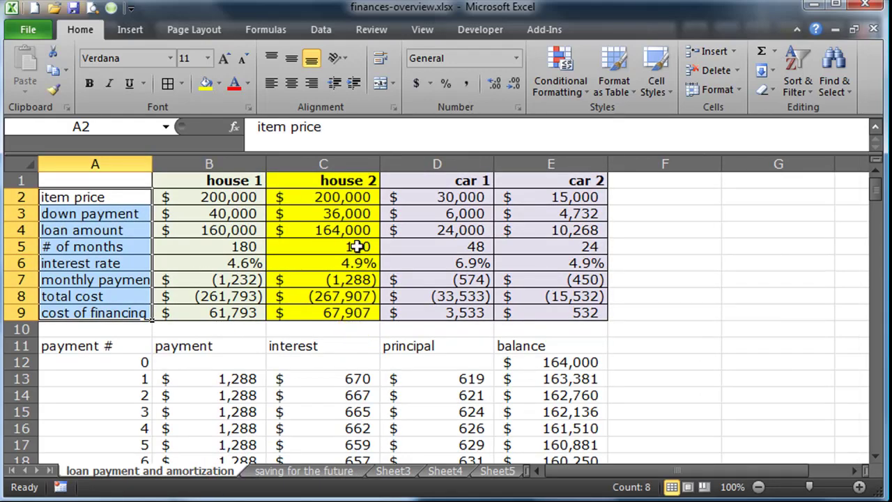
pyautogui.click(345, 216)
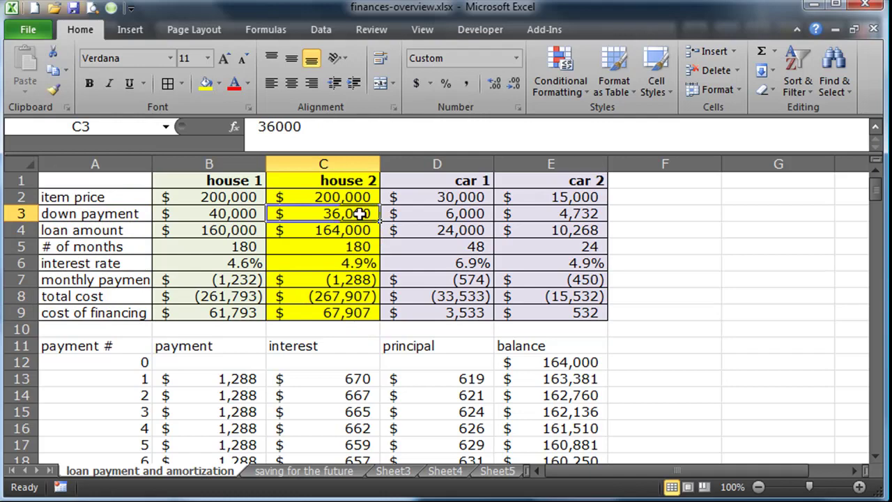
pyautogui.click(305, 470)
# Enter 68 as person 1's Retirement/Goal Age in cell B2
pyautogui.click(285, 215)
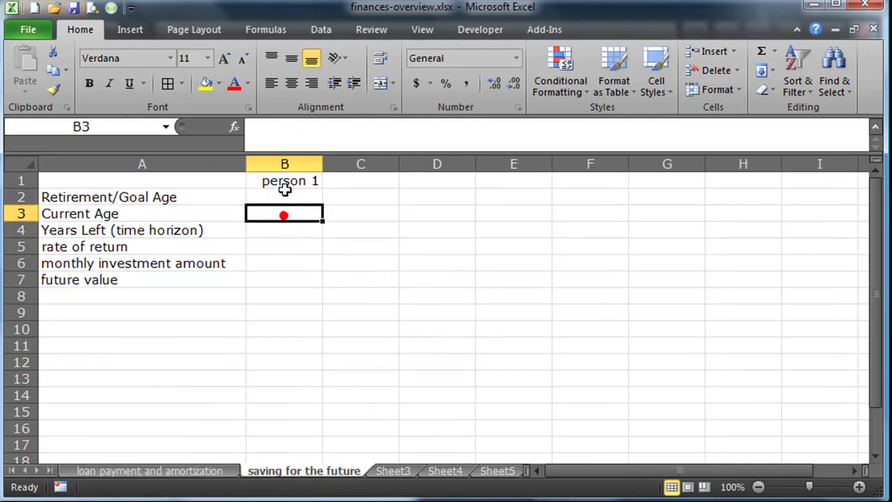
pyautogui.click(285, 192)
pyautogui.click(287, 227)
pyautogui.click(281, 197)
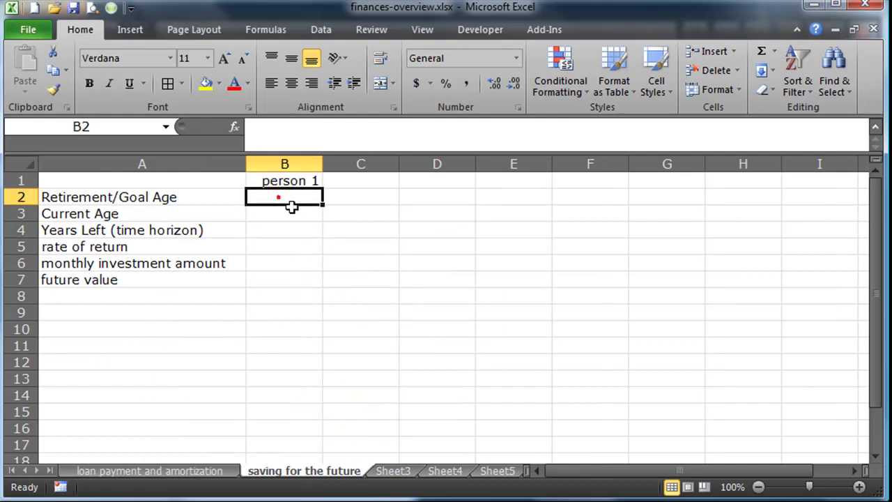
pyautogui.click(299, 242)
pyautogui.click(295, 199)
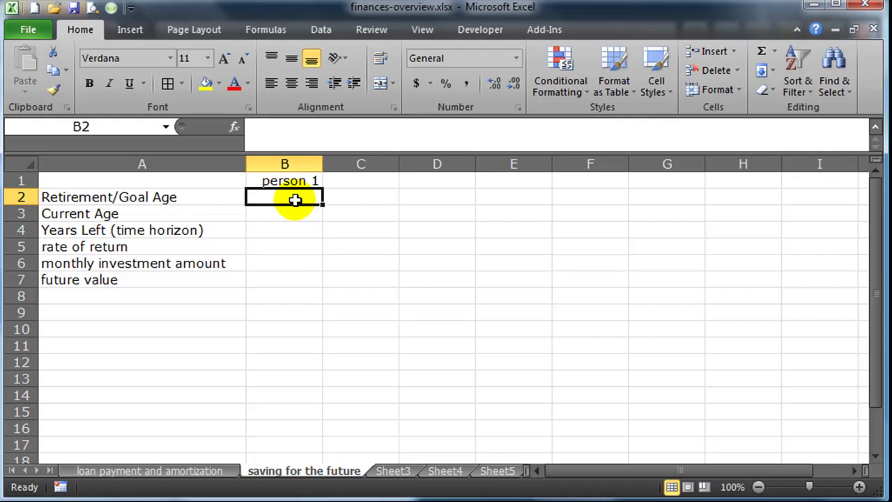
pyautogui.write('68')
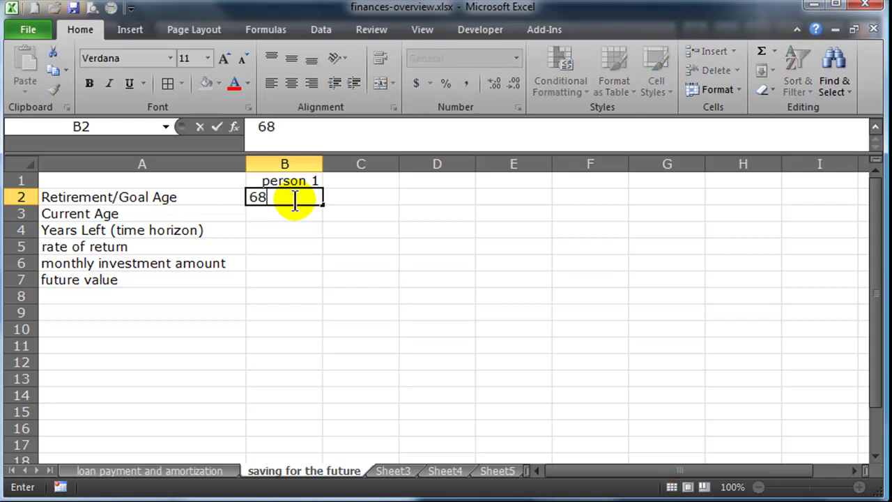
pyautogui.press('Return')
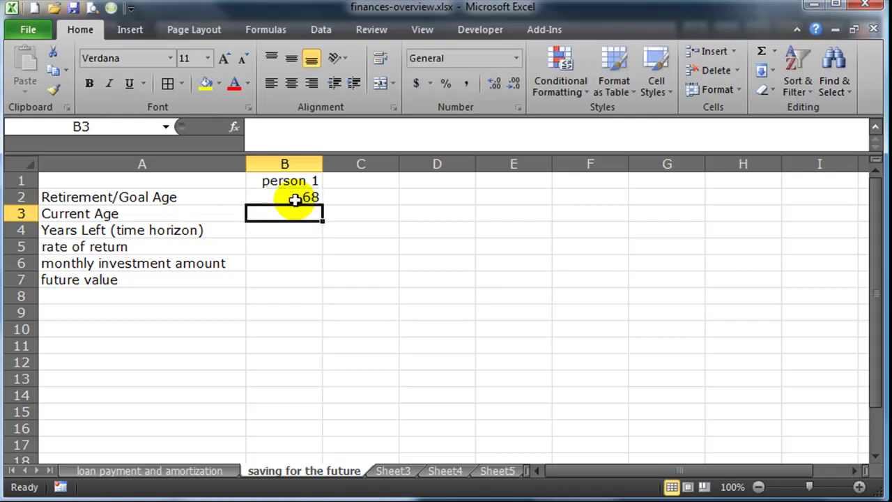
# Enter 38 as person 1's Current Age in cell B3
pyautogui.click(310, 247)
pyautogui.click(307, 216)
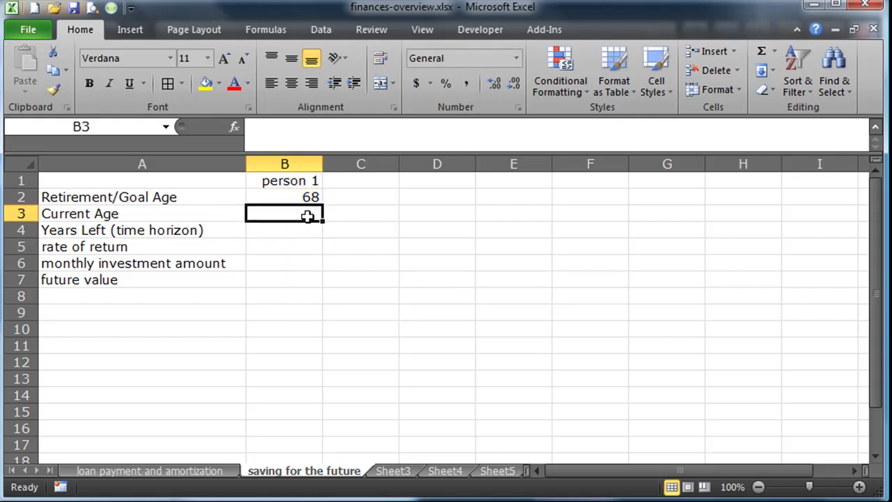
pyautogui.click(320, 223)
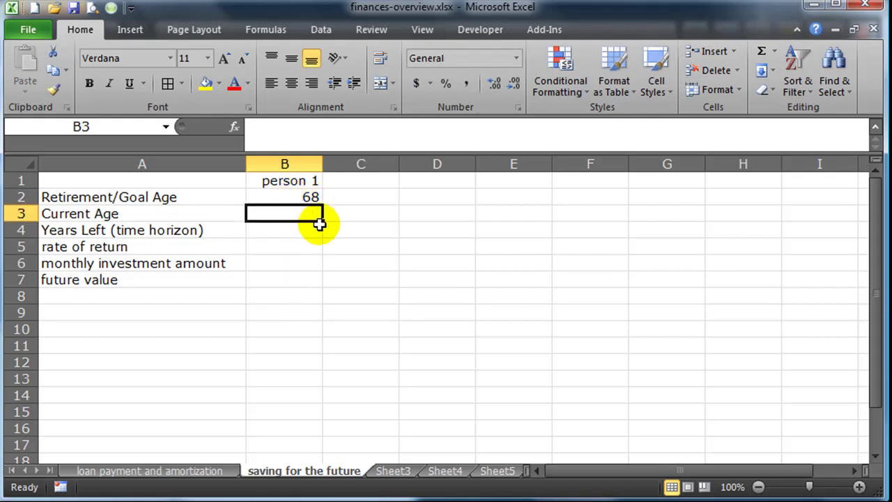
pyautogui.write('38')
pyautogui.press('Return')
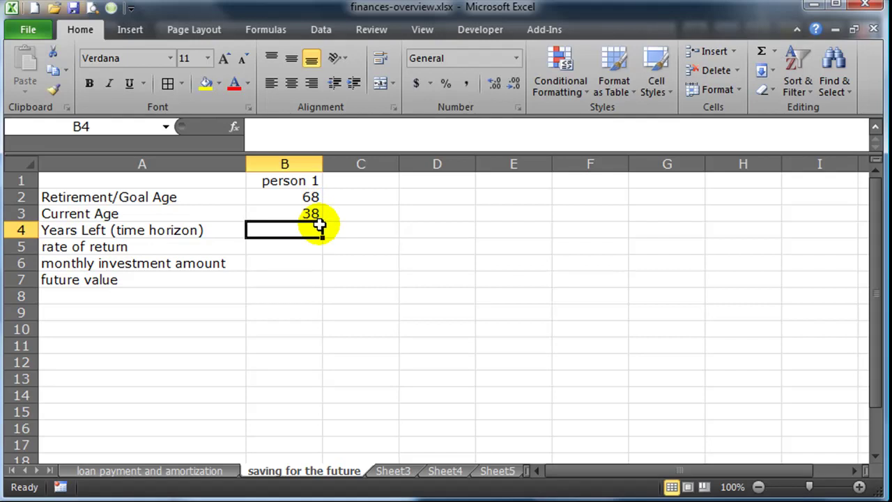
pyautogui.click(295, 260)
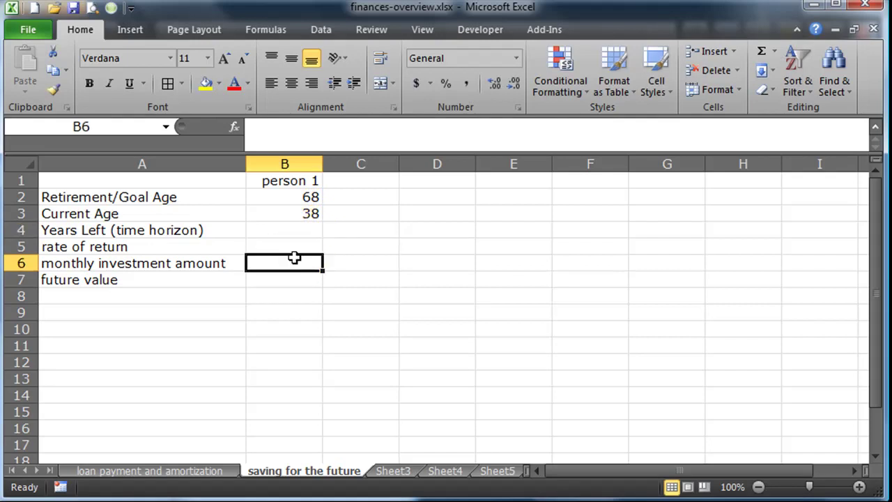
# Replace person 1's Current Age in cell B3 with the formula =TODAY()
pyautogui.click(306, 214)
pyautogui.click(306, 214)
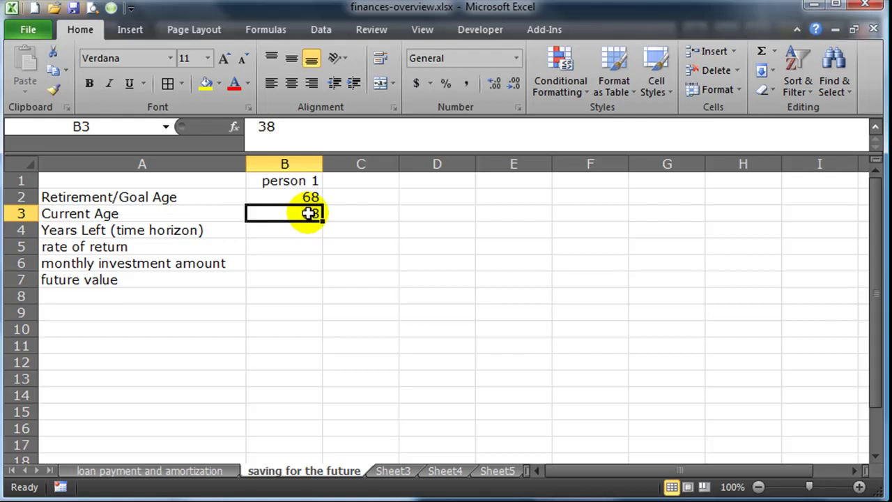
pyautogui.press('Return')
pyautogui.click(308, 213)
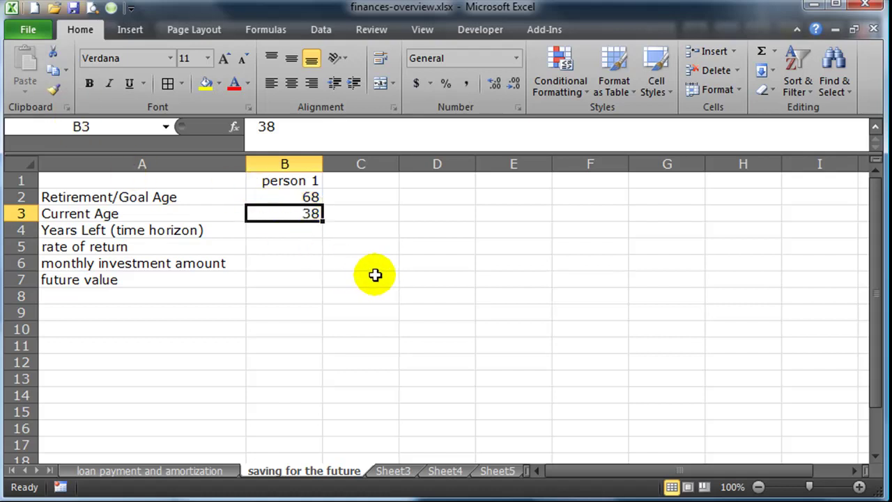
pyautogui.write('=')
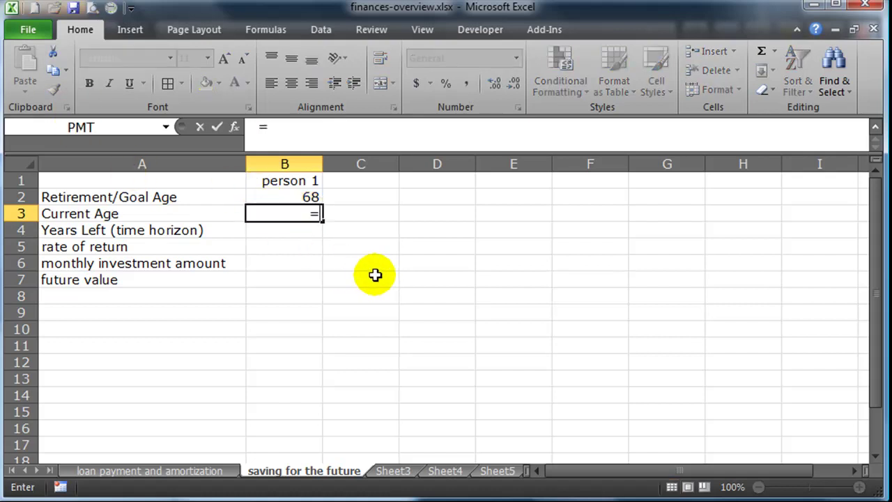
pyautogui.write('today()')
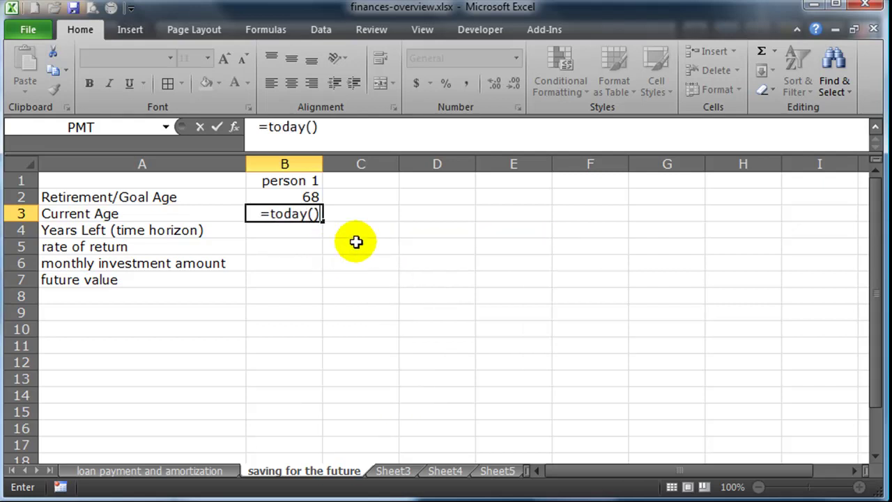
pyautogui.press('Return')
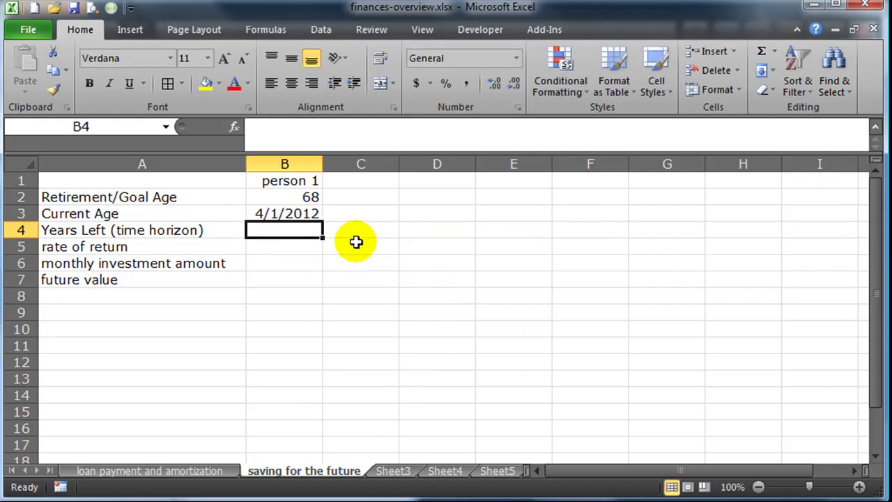
pyautogui.click(306, 263)
pyautogui.click(294, 214)
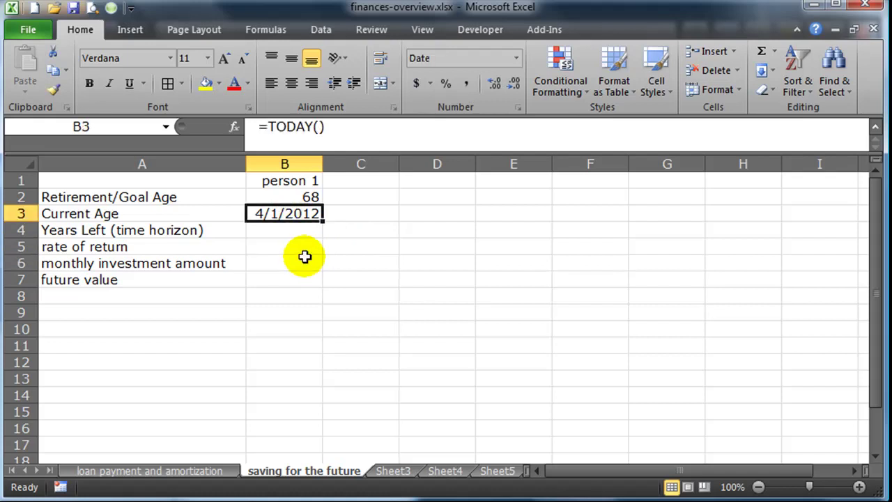
pyautogui.click(267, 261)
pyautogui.click(304, 213)
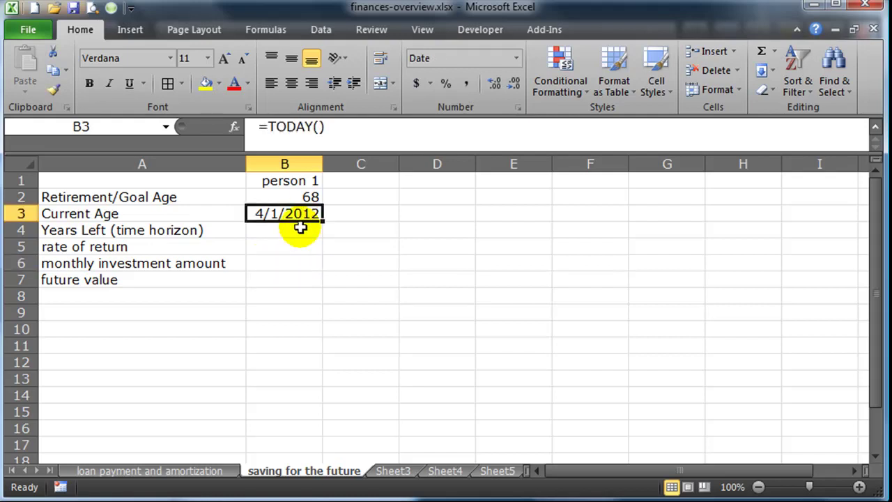
# Extend the formula in cell B3 to subtract person 1's date of birth, written with the DATE function, from TODAY()
pyautogui.click(299, 244)
pyautogui.click(302, 213)
pyautogui.doubleClick(299, 214)
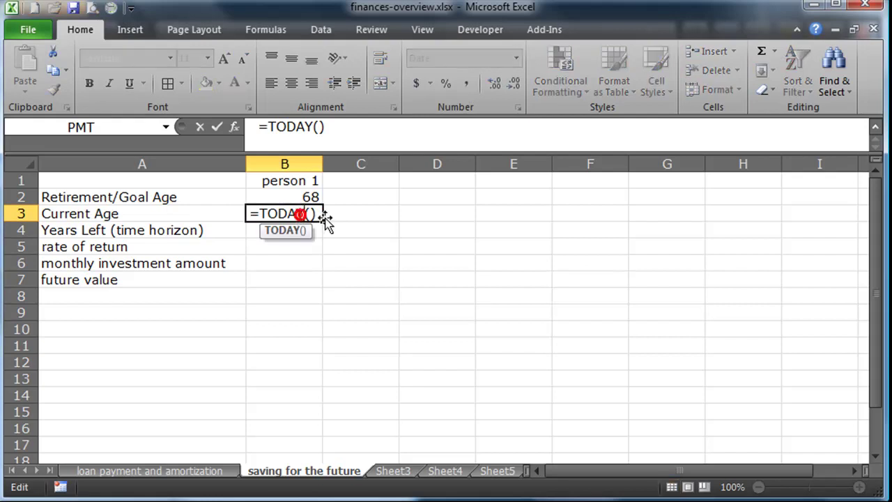
pyautogui.press('End')
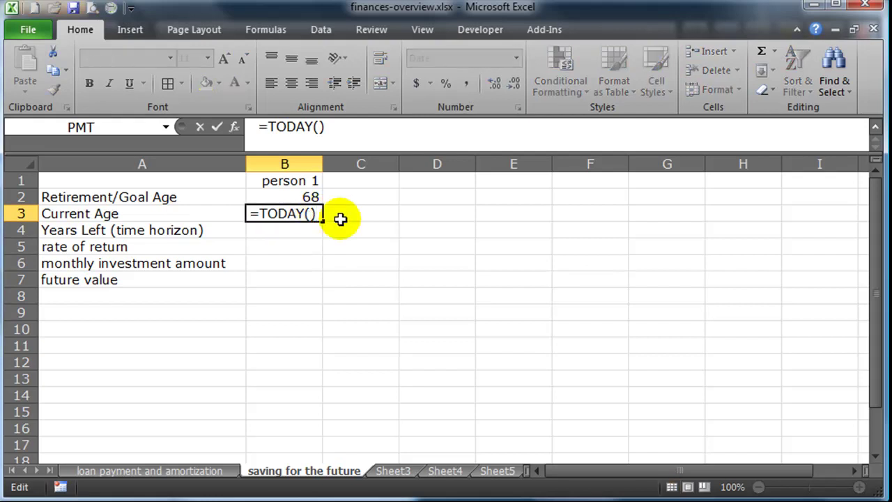
pyautogui.write('-')
pyautogui.write('date(')
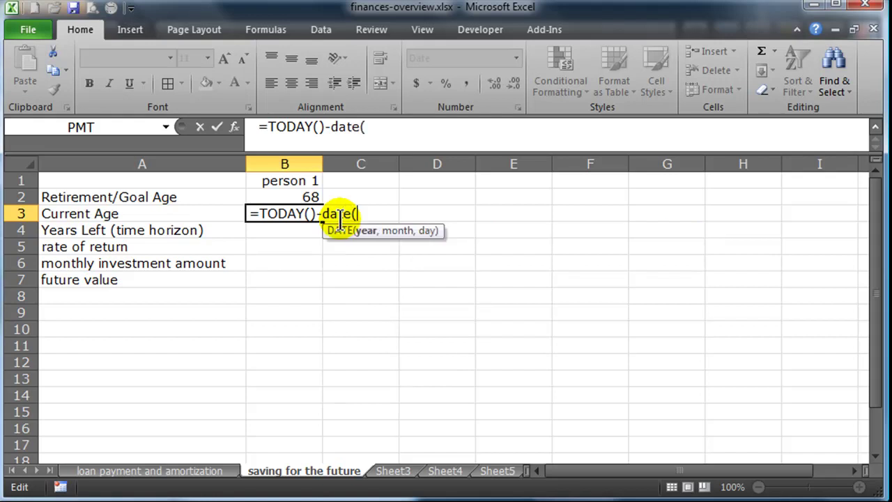
pyautogui.write('1973')
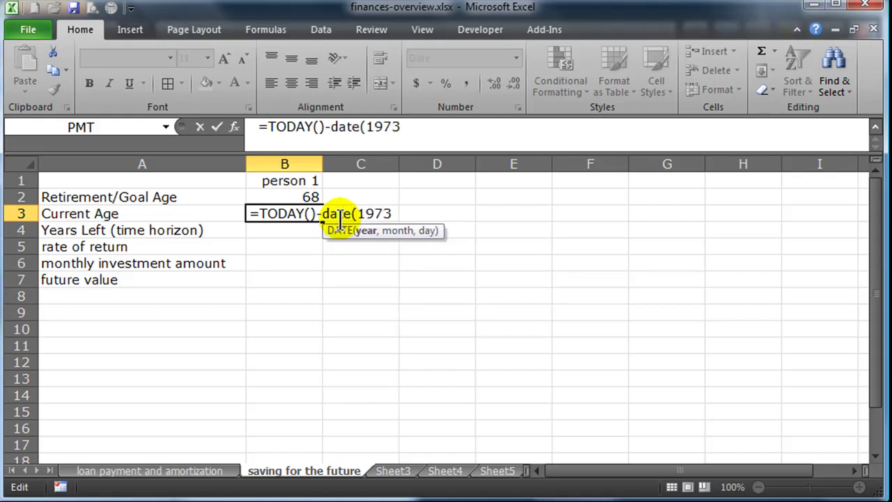
pyautogui.write(',5,')
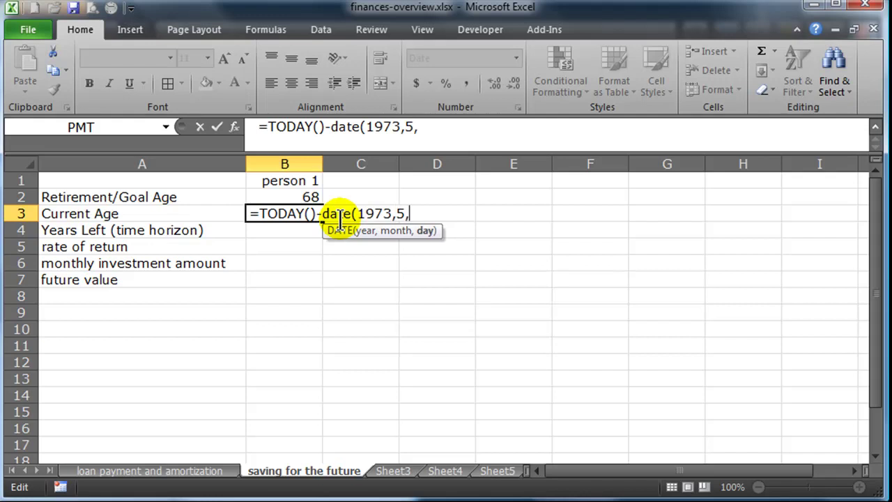
pyautogui.write('21)')
pyautogui.moveTo(257, 213); pyautogui.dragTo(434, 213)
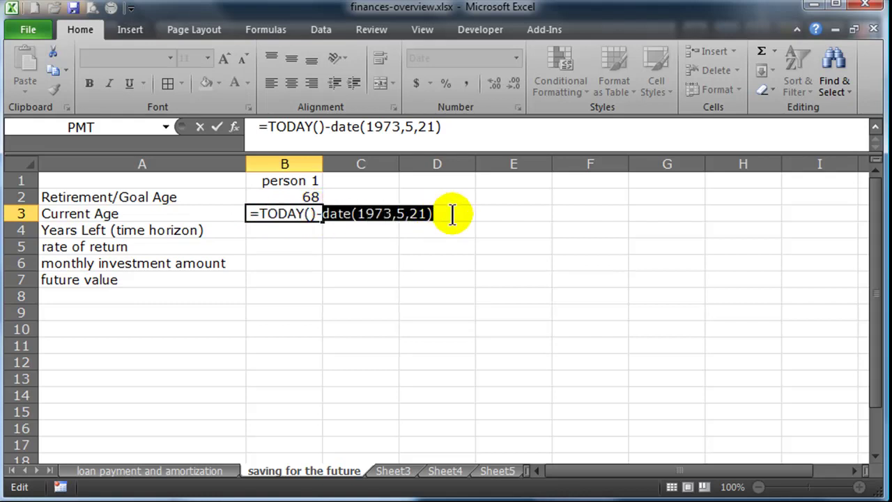
pyautogui.press('Return')
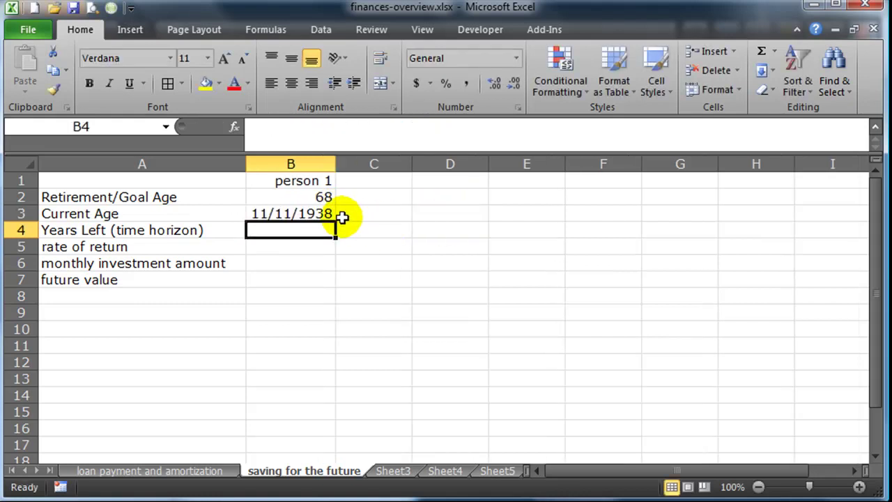
# Apply the comma number style to the age calculation in cell B3
pyautogui.click(276, 240)
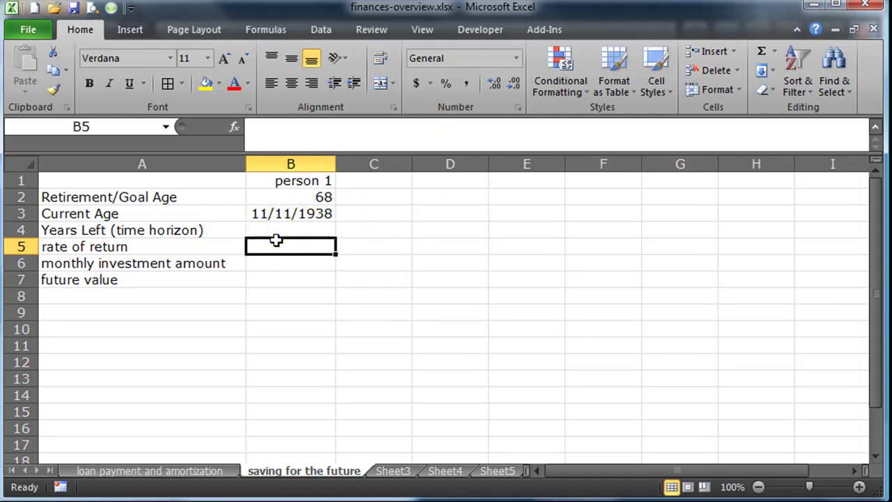
pyautogui.click(277, 214)
pyautogui.click(276, 214)
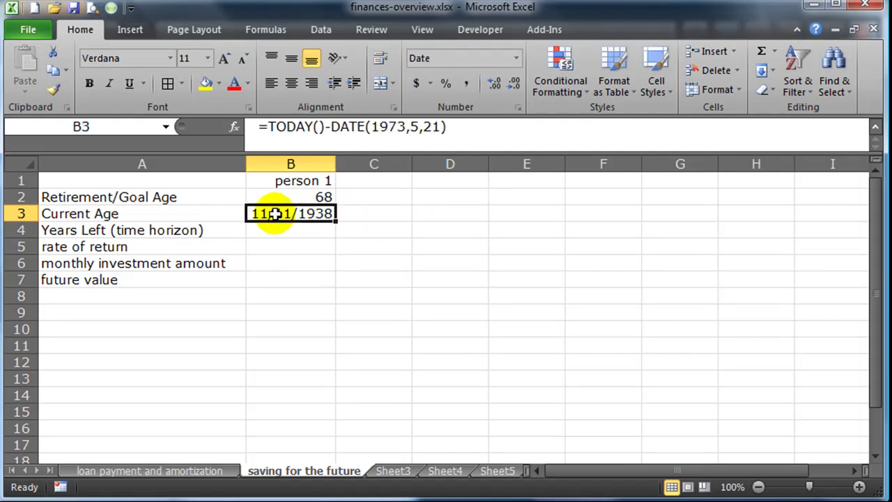
pyautogui.click(467, 84)
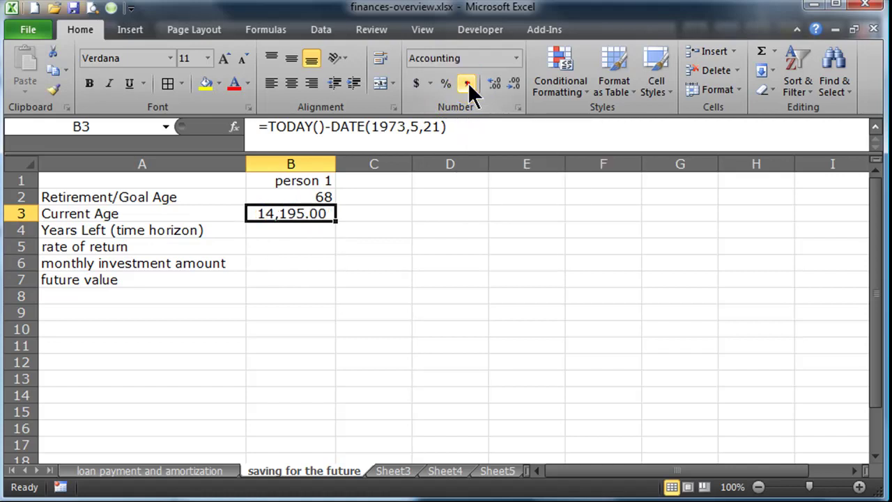
pyautogui.click(286, 242)
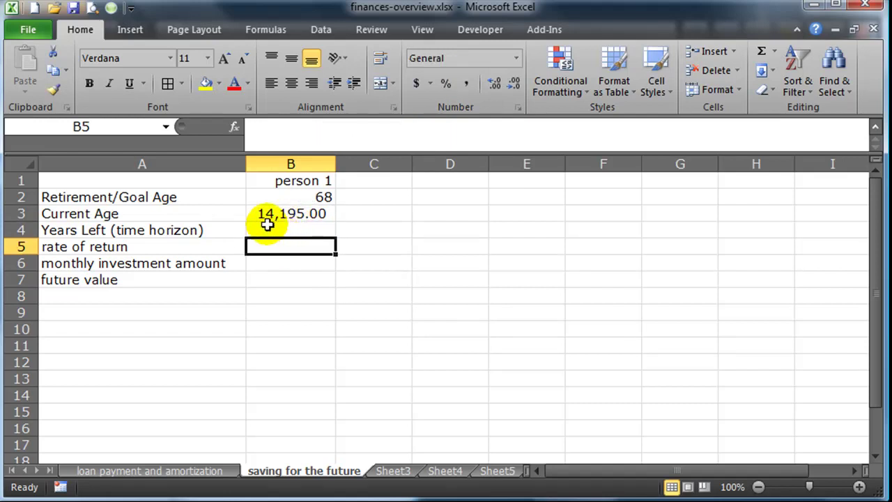
pyautogui.click(305, 214)
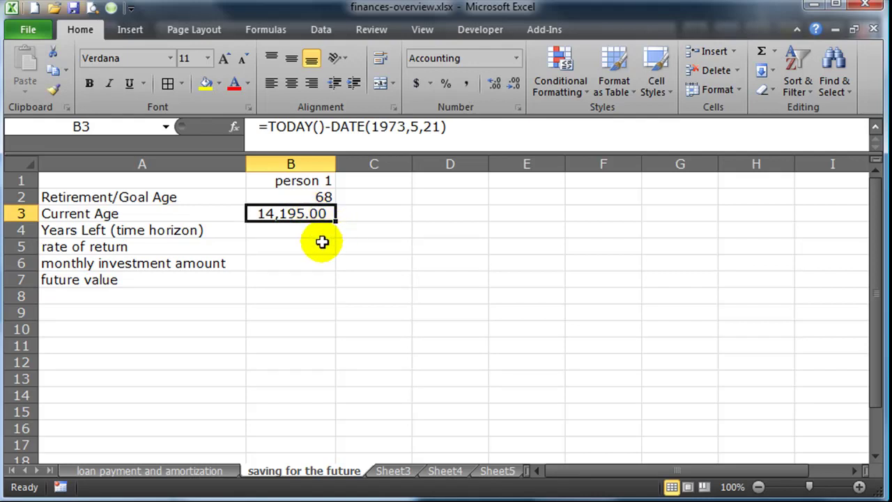
pyautogui.click(321, 244)
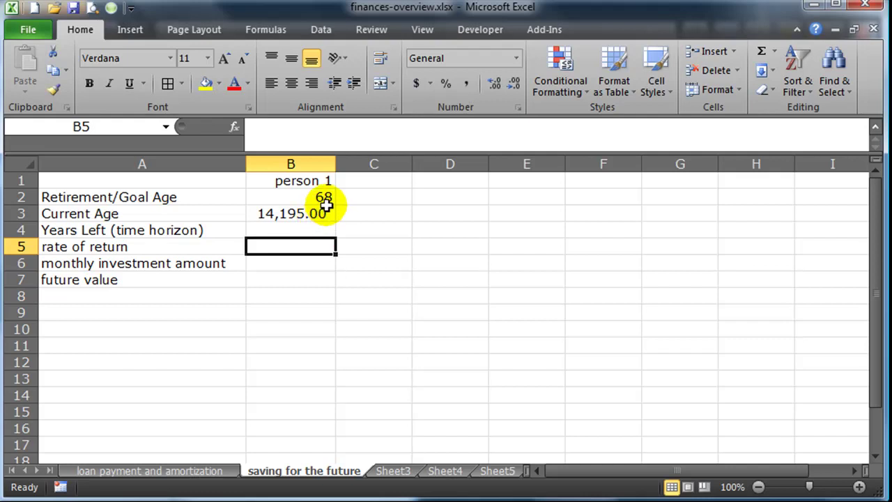
# Move the date-difference formula from cell B3 down to cell B4
pyautogui.click(309, 214)
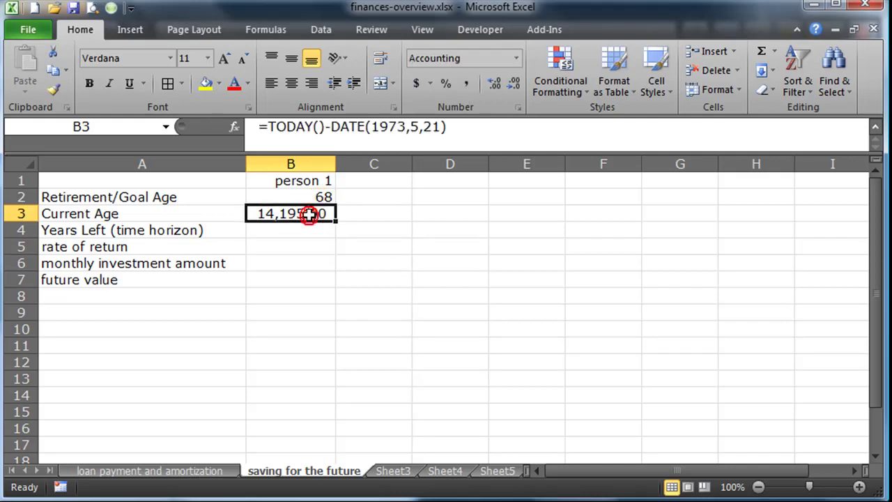
pyautogui.moveTo(297, 221)
pyautogui.mouseDown()
pyautogui.moveTo(303, 243)
pyautogui.moveTo(295, 232)
pyautogui.mouseUp()
pyautogui.click(292, 248)
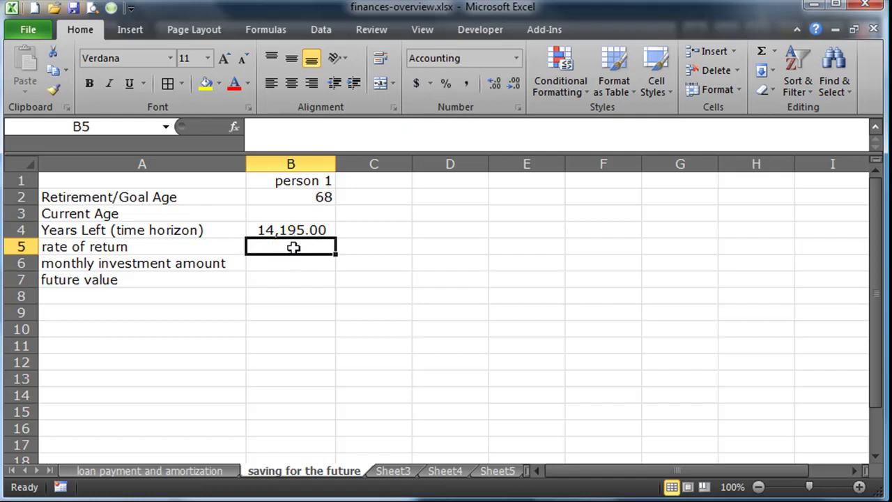
pyautogui.click(292, 230)
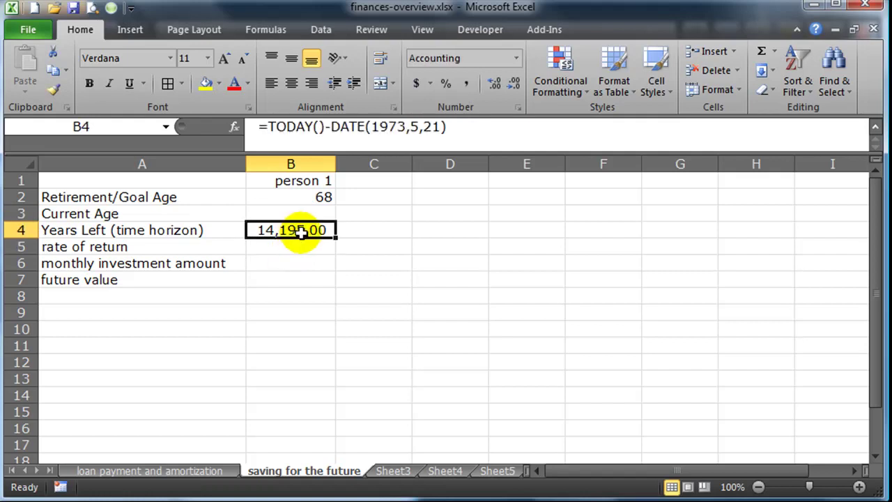
pyautogui.click(298, 248)
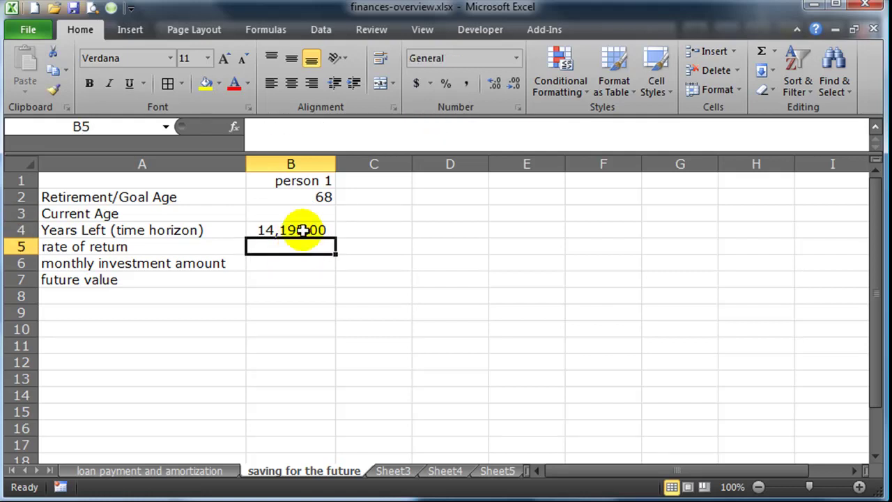
pyautogui.click(303, 231)
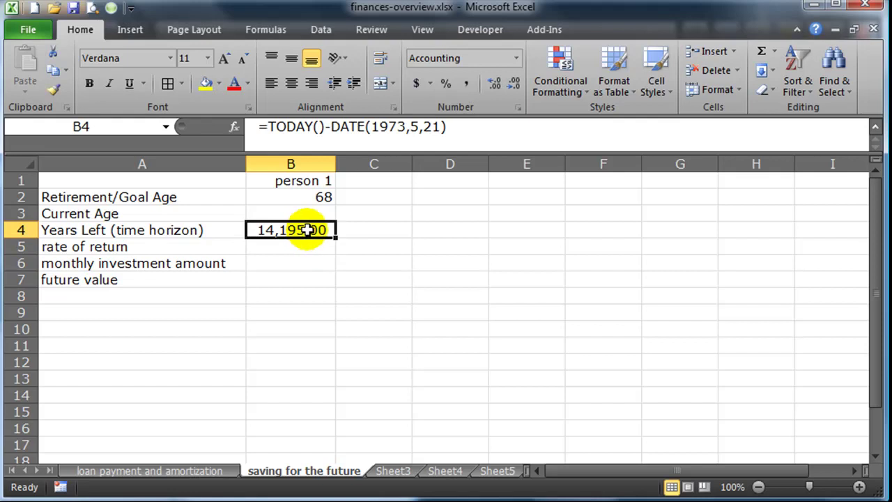
# Enclose the date subtraction in cell B4 in parentheses and divide it by 365.25
pyautogui.doubleClick(305, 230)
pyautogui.click(258, 230)
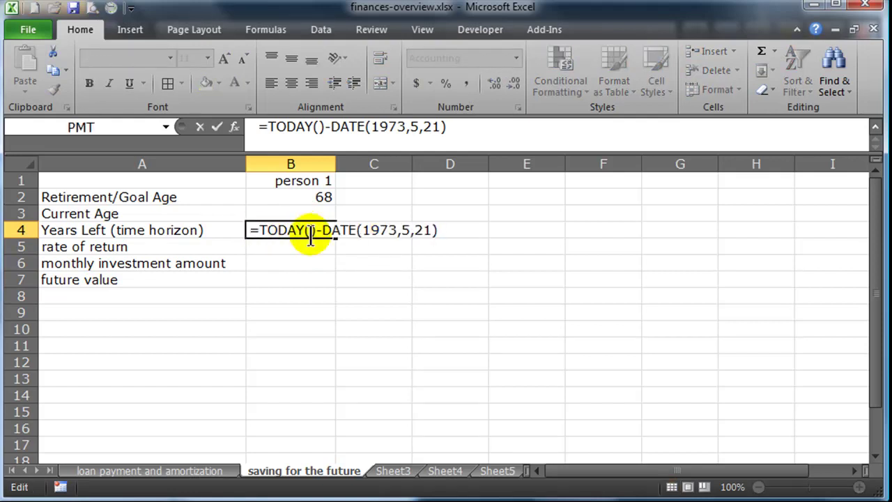
pyautogui.write('(')
pyautogui.click(448, 233)
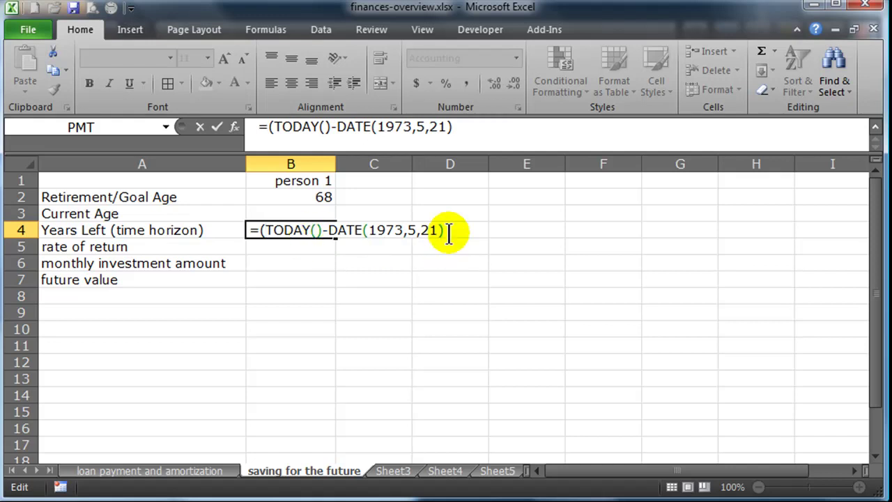
pyautogui.write(')')
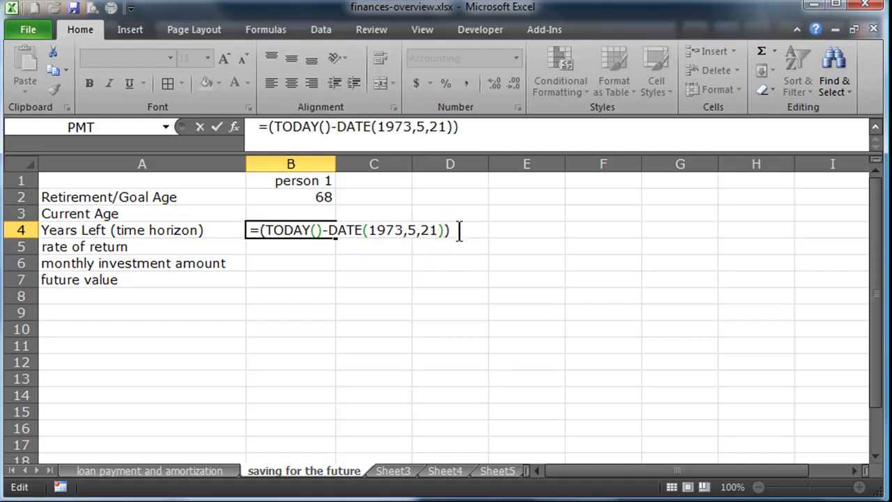
pyautogui.write('/')
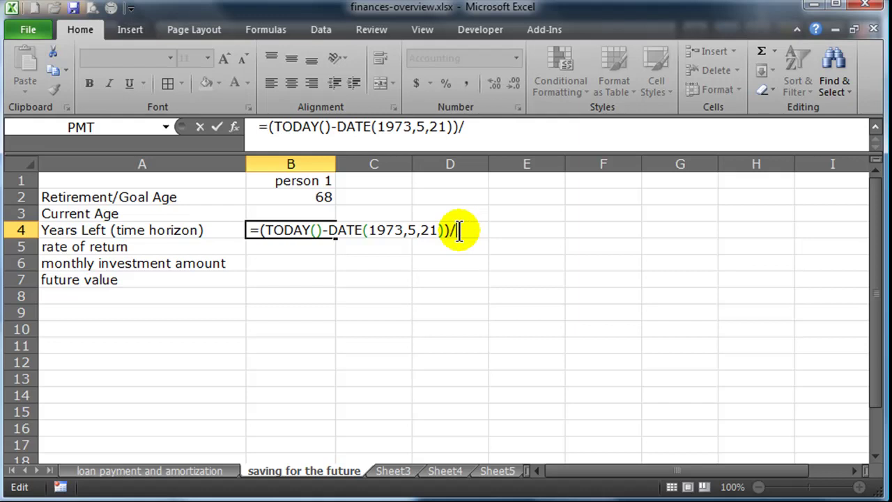
pyautogui.write('365.25')
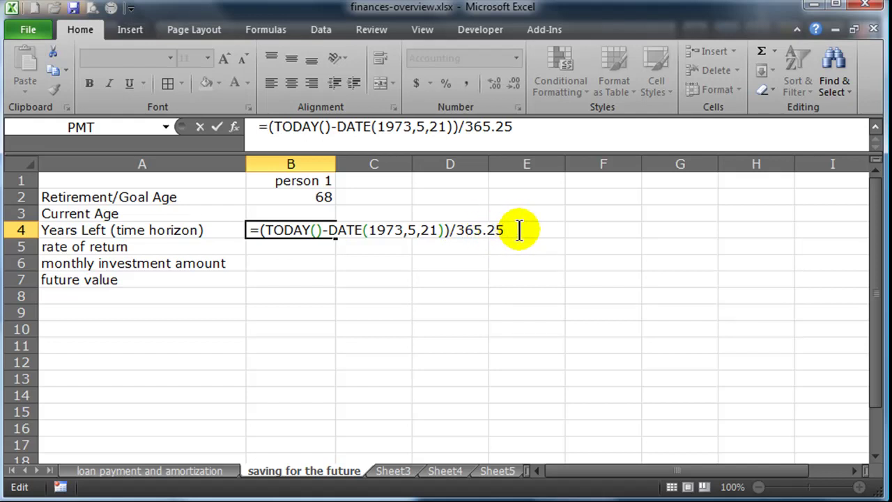
pyautogui.press('Return')
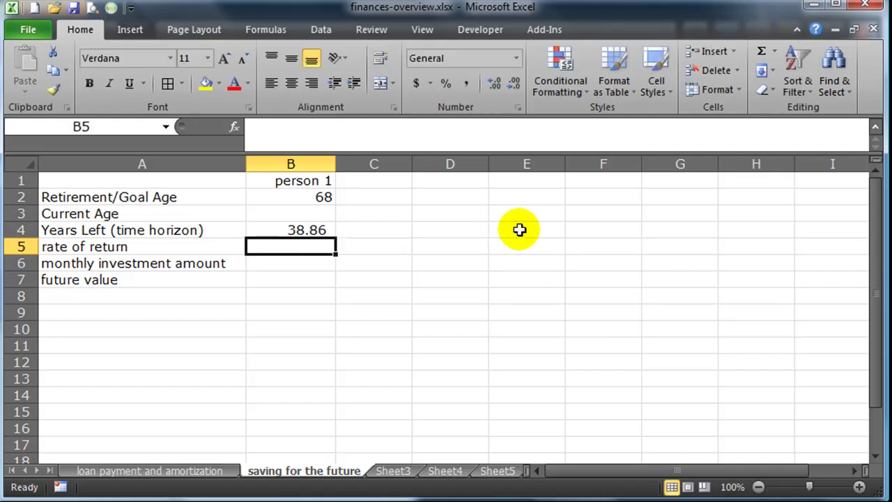
pyautogui.click(305, 229)
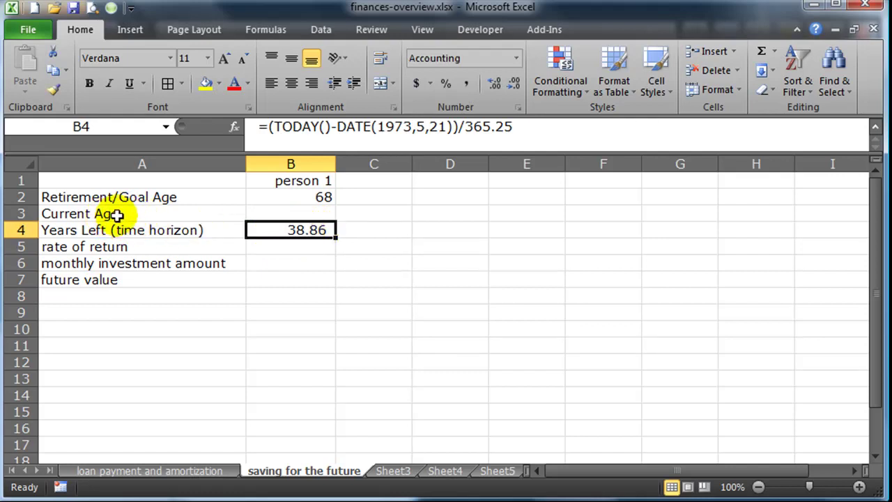
pyautogui.click(300, 249)
pyautogui.click(299, 231)
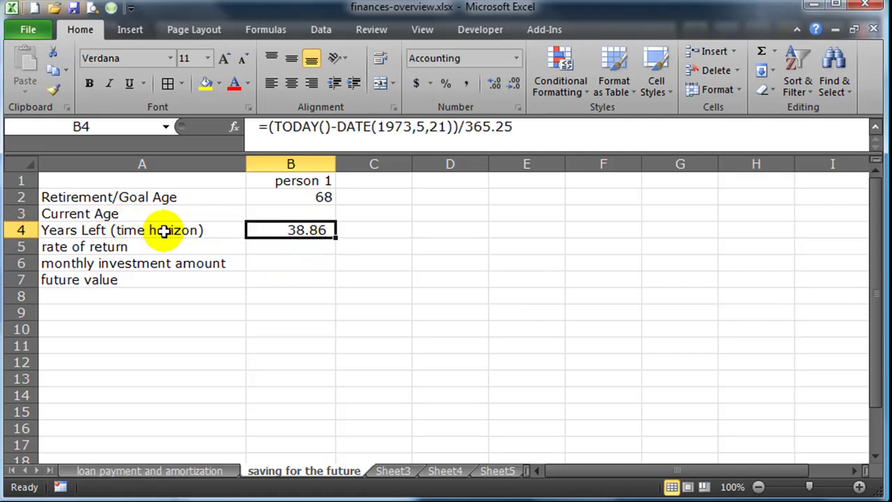
pyautogui.click(52, 213)
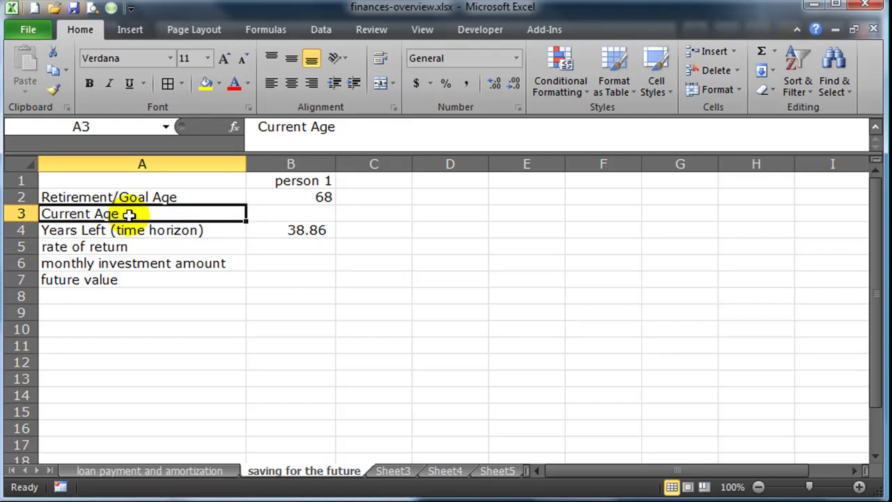
pyautogui.click(303, 249)
pyautogui.click(307, 230)
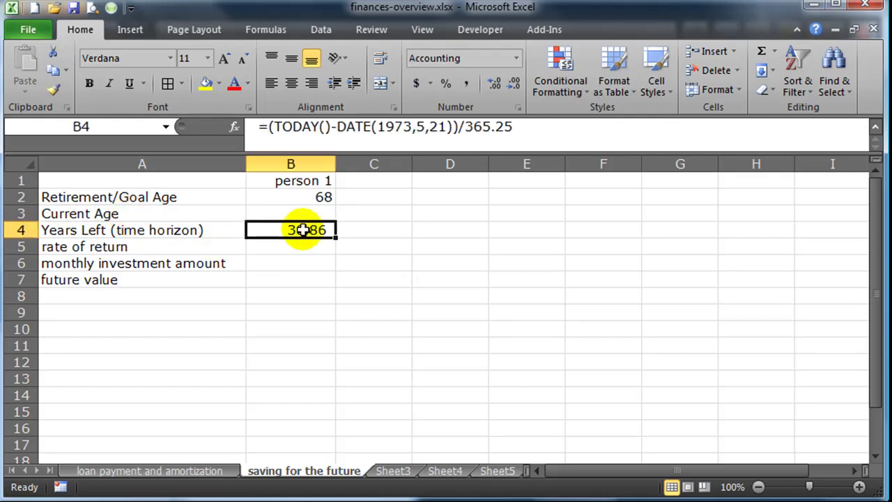
# Relabel cell A3 as Date of Birth and enter person 1's date of birth in cell B3
pyautogui.click(168, 214)
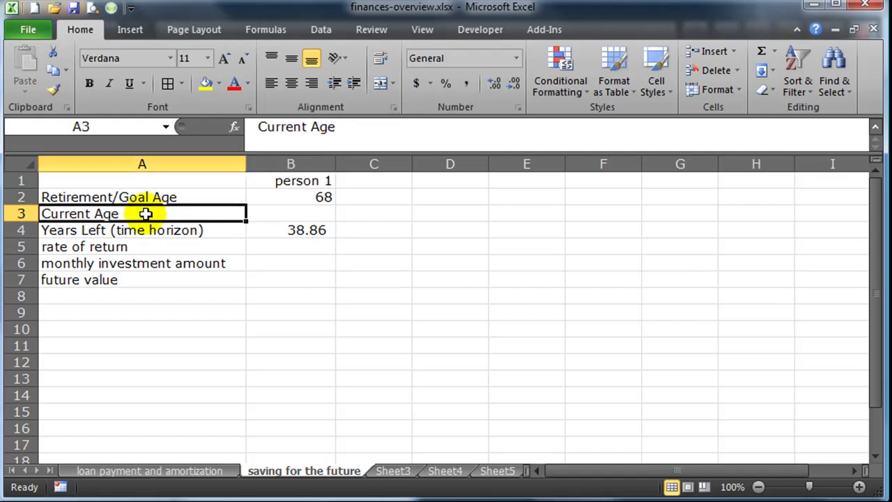
pyautogui.write('Date of')
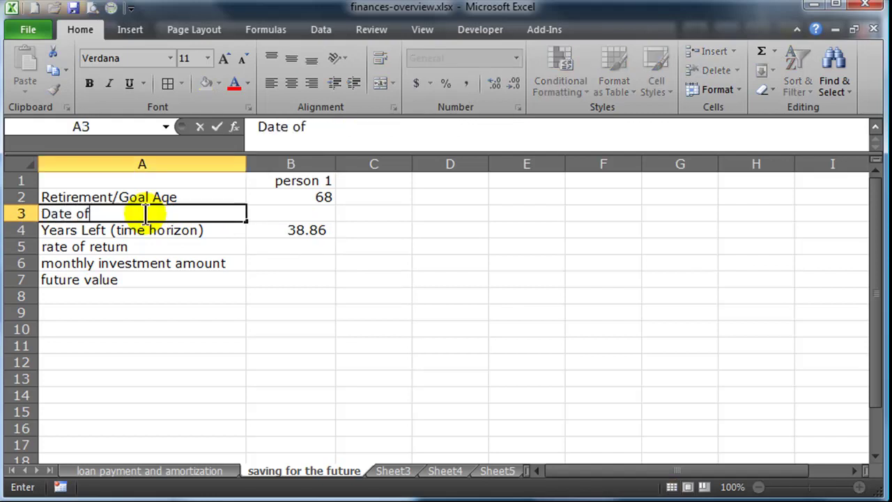
pyautogui.write(' Birth')
pyautogui.press('Tab')
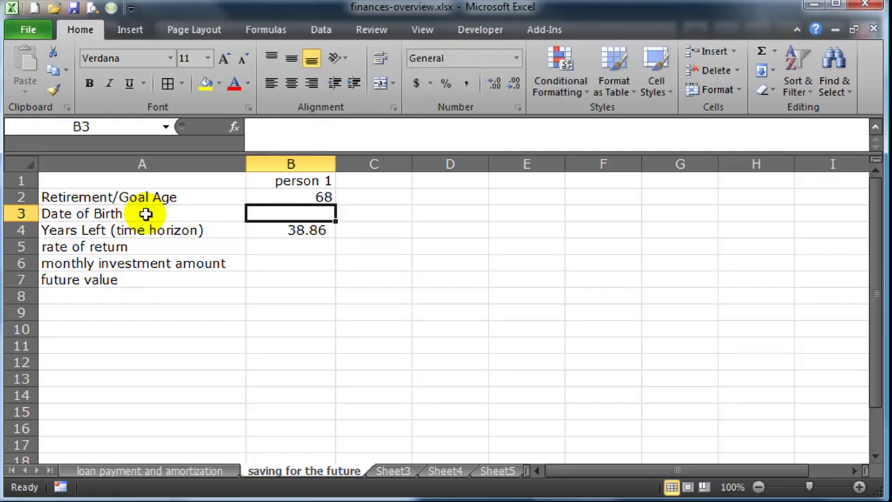
pyautogui.write('5/3')
pyautogui.write('1/73')
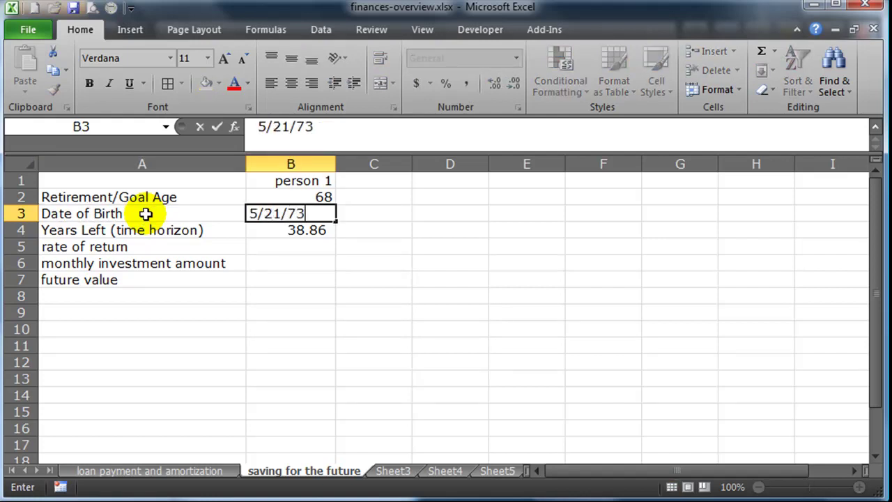
pyautogui.press('Return')
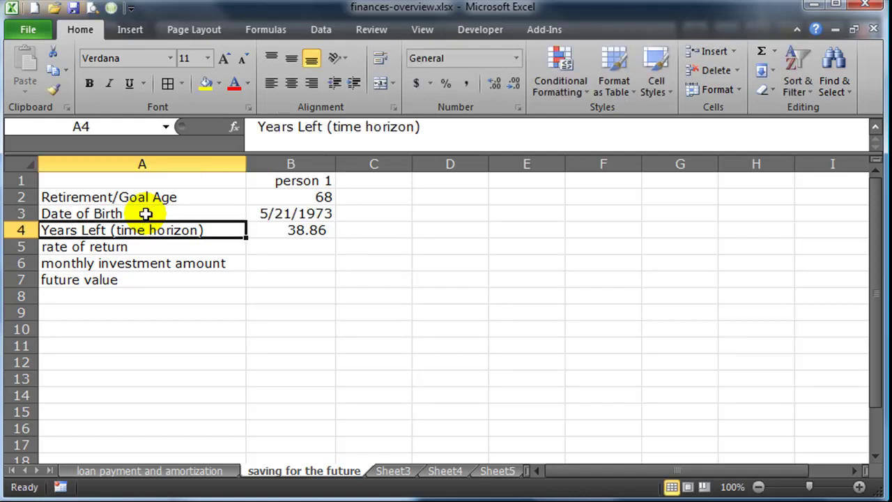
# Replace the DATE function in cell B4's formula with a reference to B3, giving =(TODAY()-B3)/365.25
pyautogui.click(307, 213)
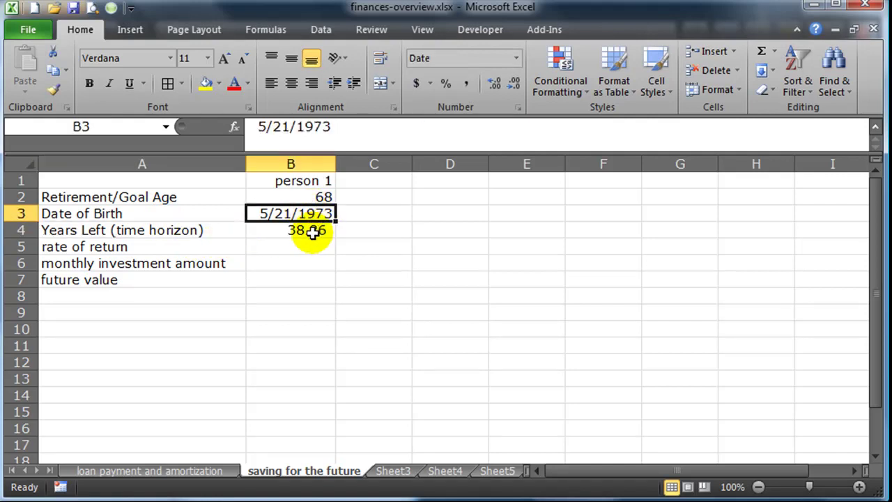
pyautogui.click(311, 231)
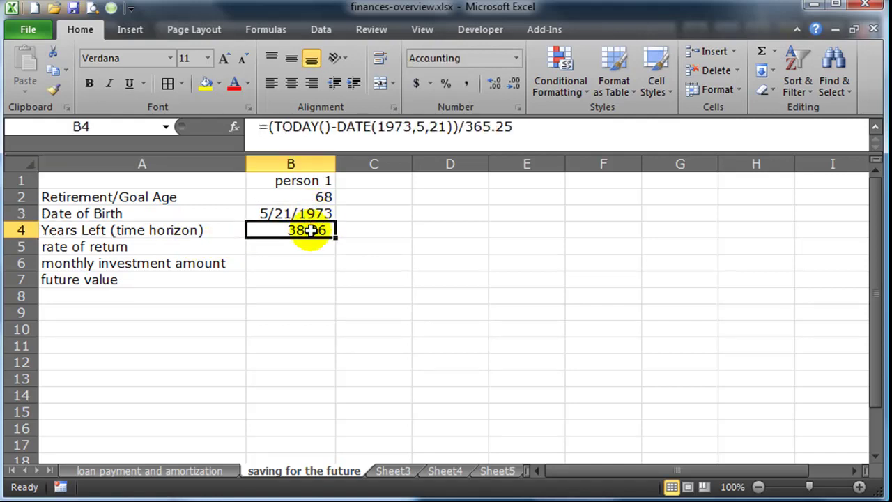
pyautogui.doubleClick(314, 230)
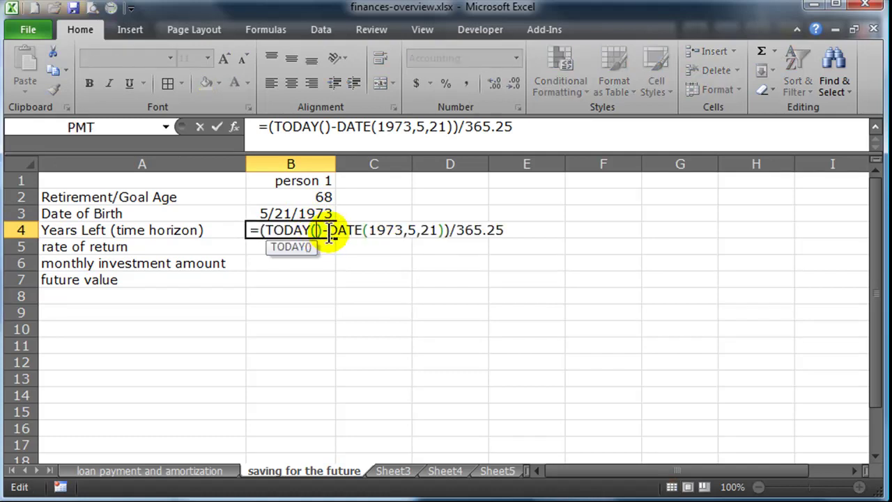
pyautogui.moveTo(328, 231); pyautogui.dragTo(446, 235)
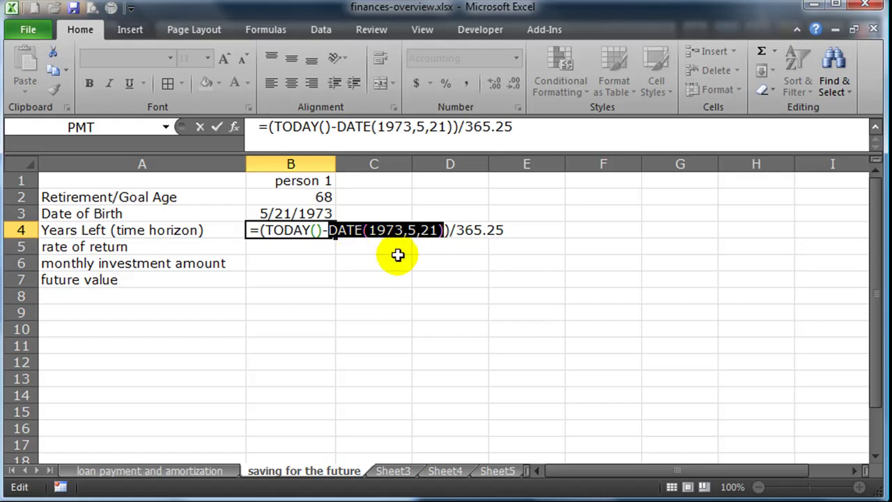
pyautogui.press('Delete')
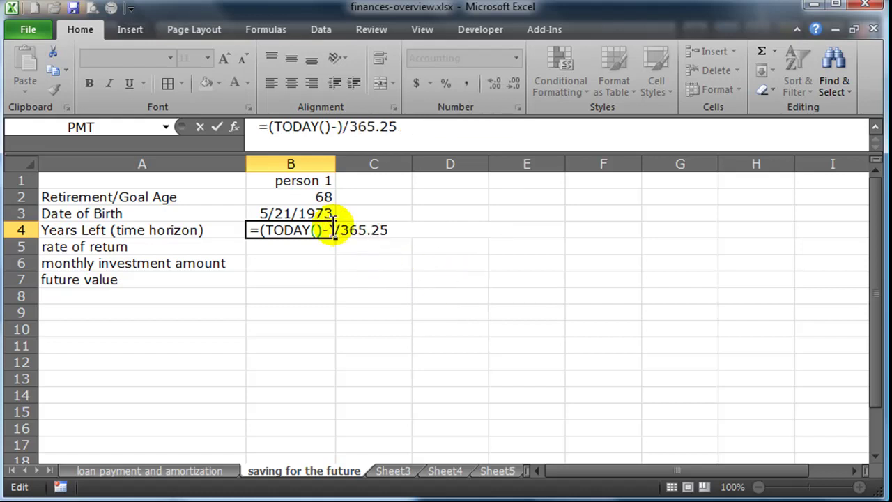
pyautogui.click(315, 214)
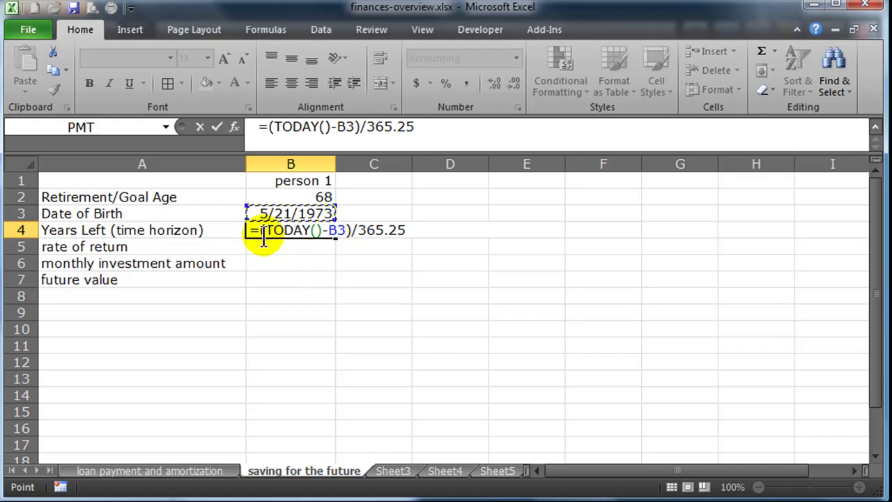
pyautogui.click(264, 232)
pyautogui.moveTo(263, 231); pyautogui.dragTo(343, 246)
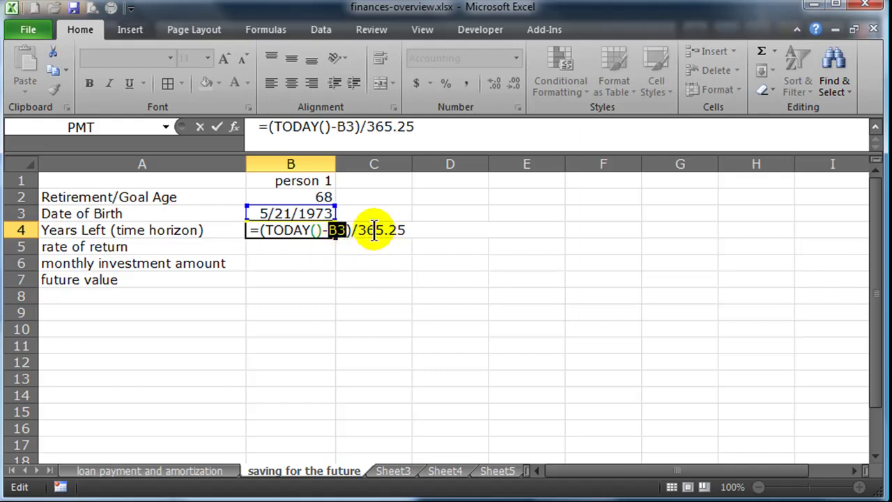
pyautogui.click(362, 231)
pyautogui.press('Return')
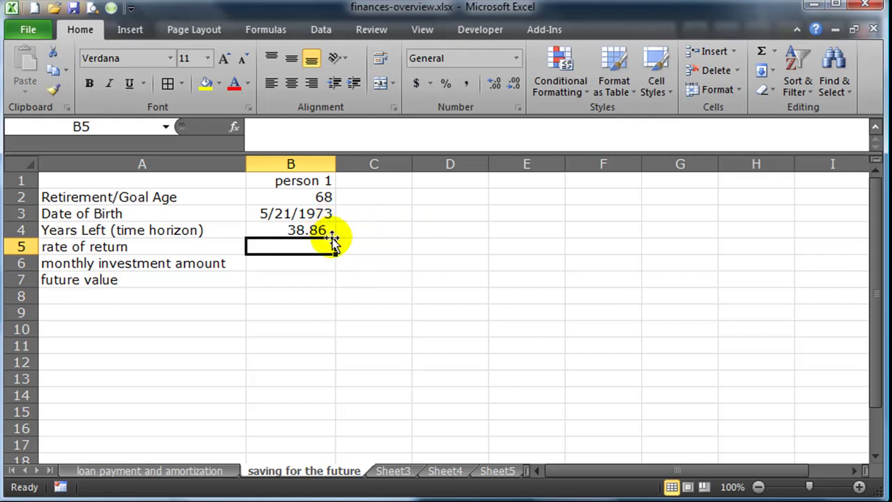
# Enter a 10% rate of return for person 1 in cell B5
pyautogui.click(309, 280)
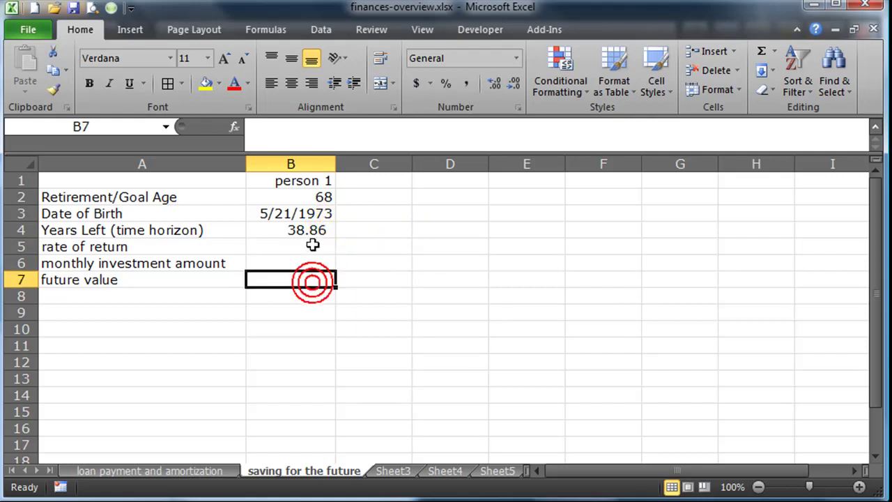
pyautogui.click(315, 247)
pyautogui.write('10^')
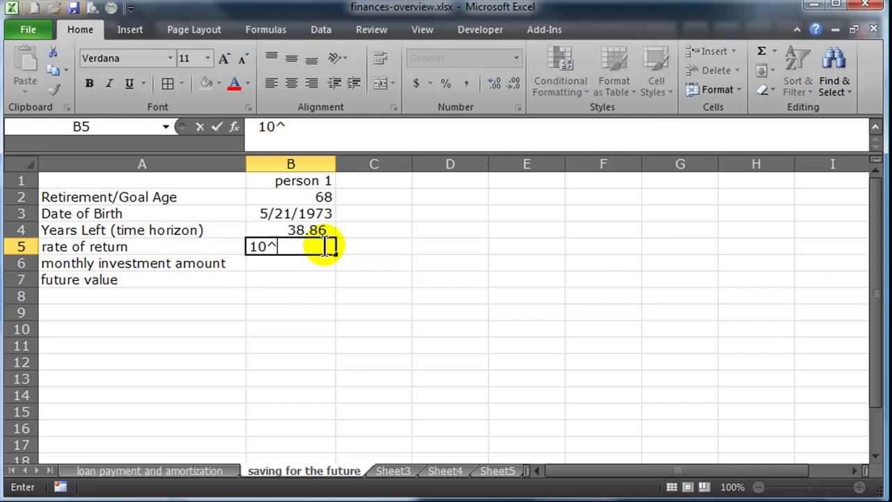
pyautogui.press('BackSpace')
pyautogui.write('%')
pyautogui.press('Return')
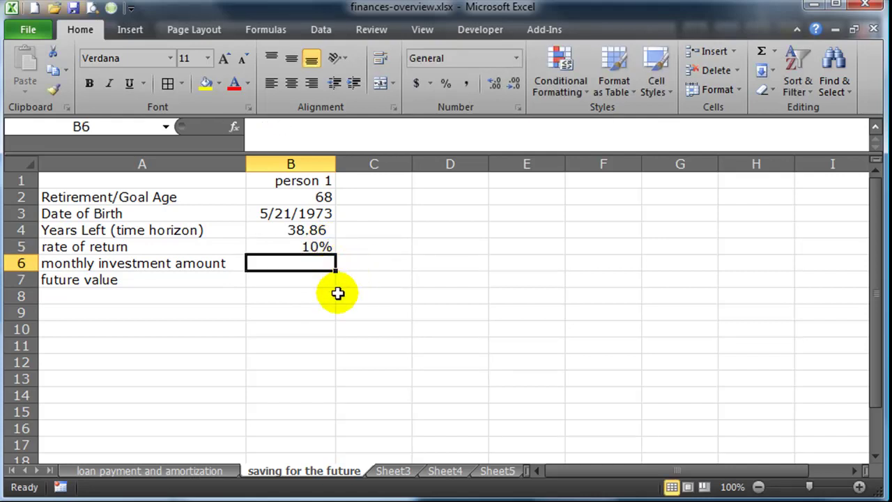
# Enter 400 as person 1's monthly investment amount in cell B6
pyautogui.click(314, 288)
pyautogui.click(314, 262)
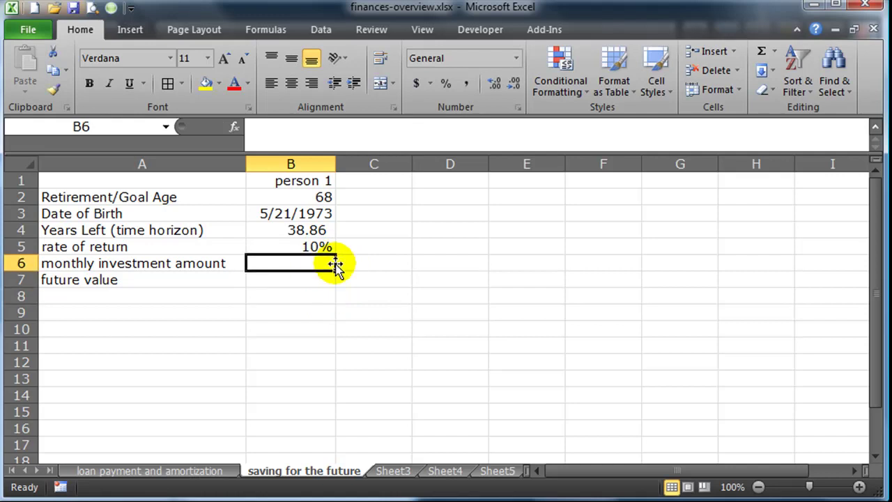
pyautogui.write('400')
pyautogui.press('Return')
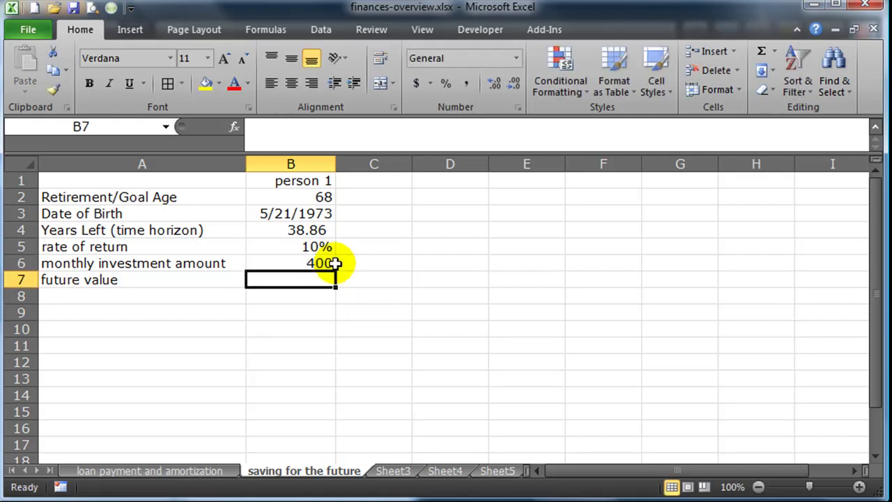
# Set the monthly investment amount in cell B6 to the negative value -400
pyautogui.click(310, 304)
pyautogui.click(323, 260)
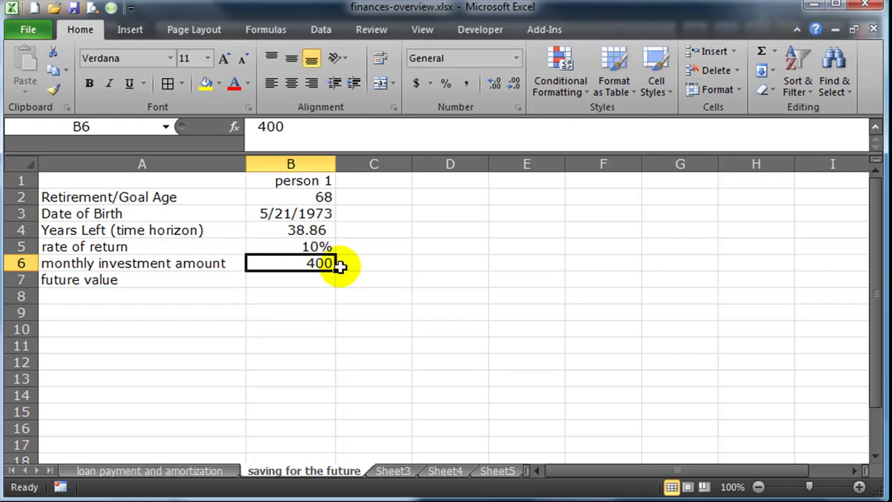
pyautogui.write('-400')
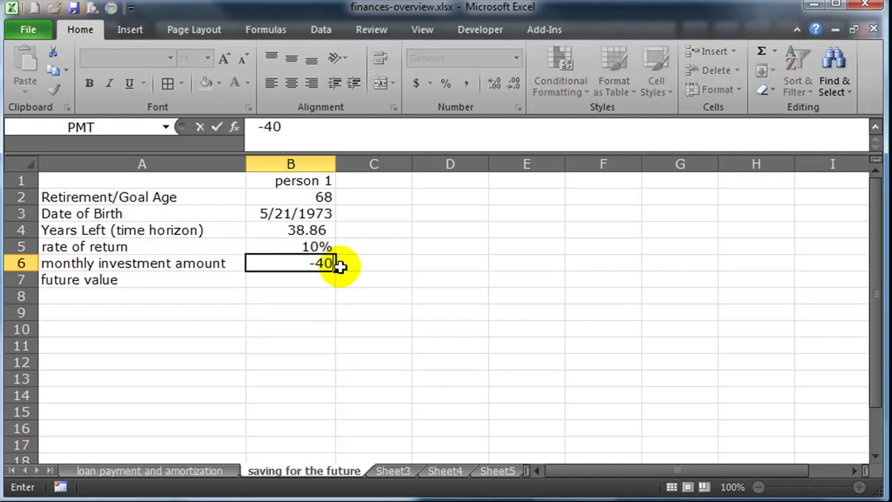
pyautogui.press('Return')
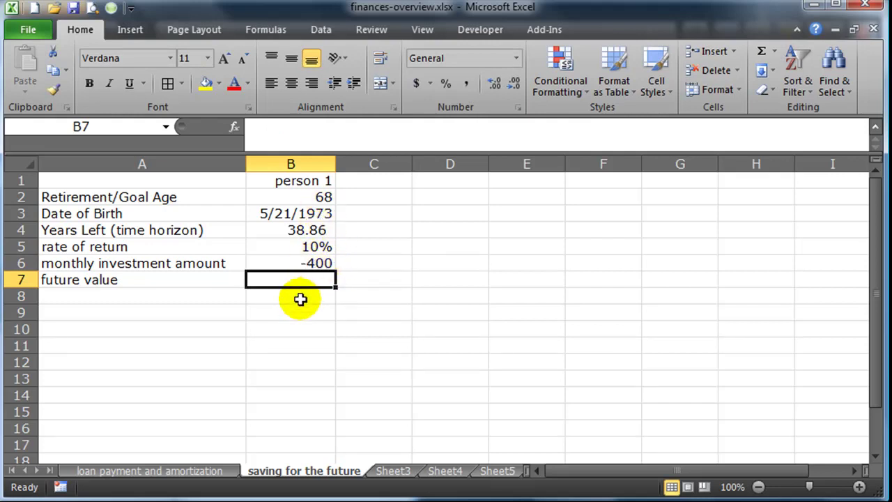
# Format the monthly investment amount in cell B6 as dollar accounting with no decimal places
pyautogui.click(309, 265)
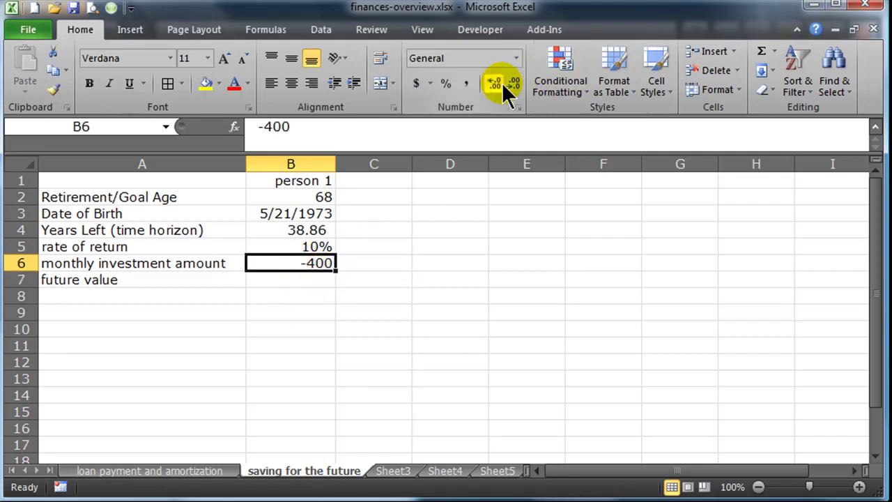
pyautogui.click(417, 83)
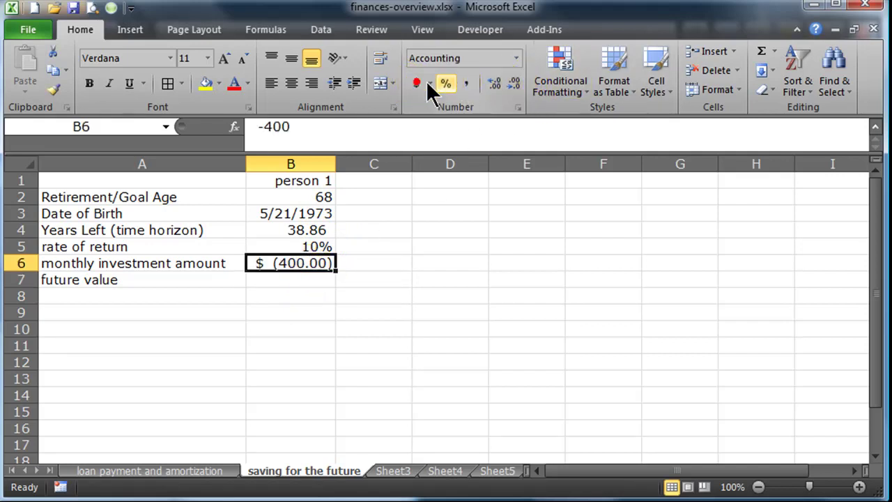
pyautogui.click(517, 91)
pyautogui.click(516, 91)
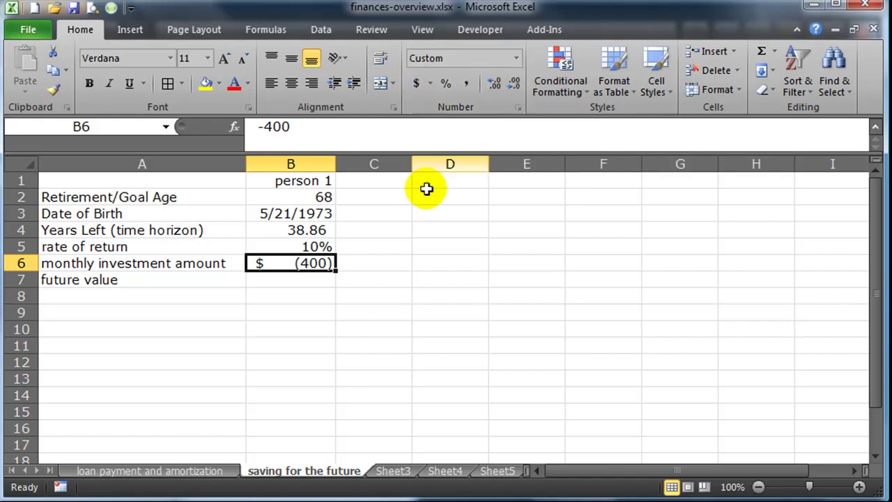
# Copy the number format of cell B6 to the future value cell B7 with Format Painter
pyautogui.click(318, 333)
pyautogui.click(304, 265)
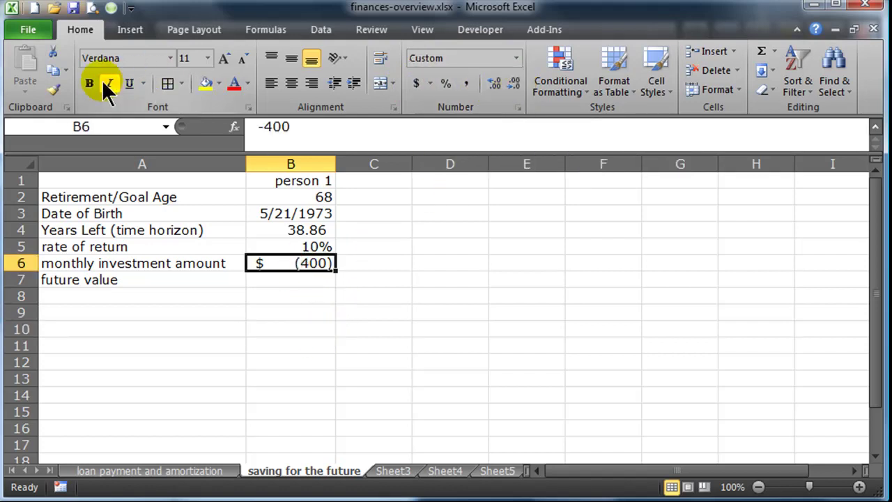
pyautogui.click(54, 90)
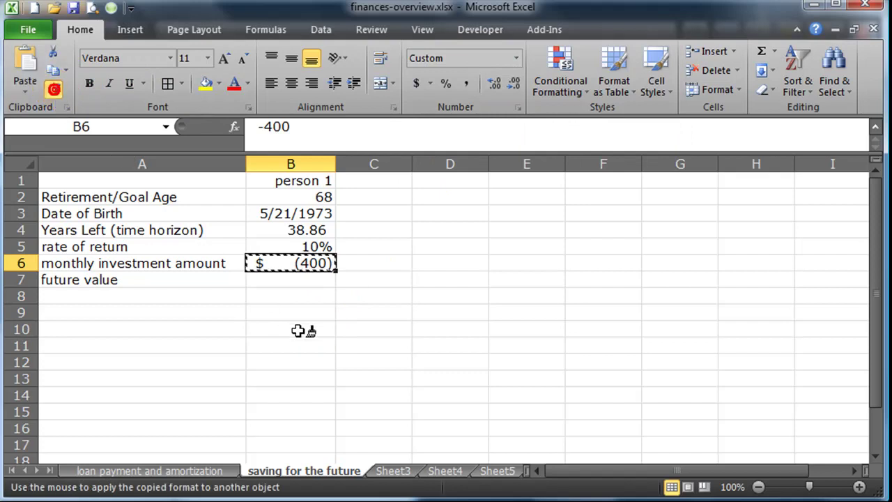
pyautogui.click(292, 280)
pyautogui.click(292, 313)
# Apply the number format picked up from the monthly investment amount to the future value cell B7
pyautogui.click(286, 277)
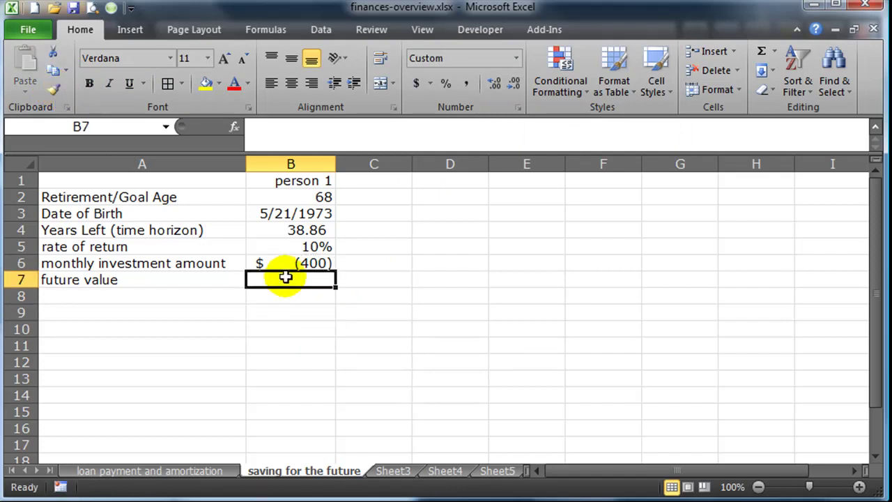
pyautogui.write('=')
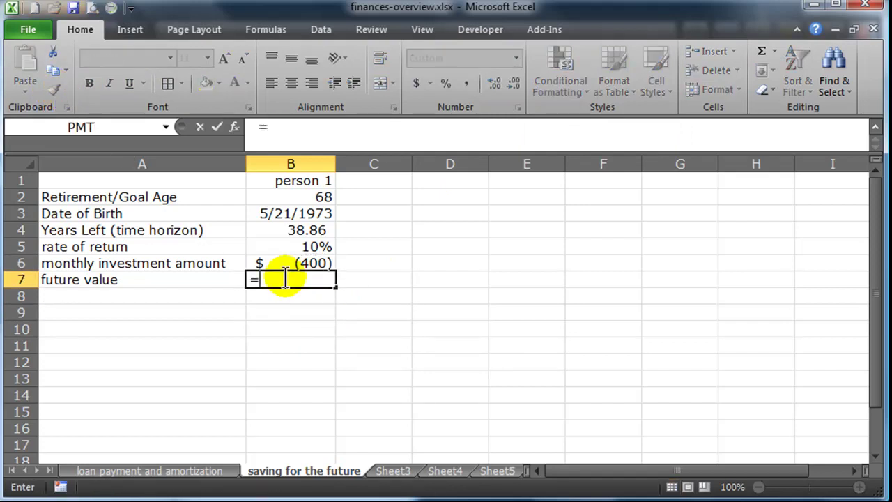
pyautogui.write('fv(')
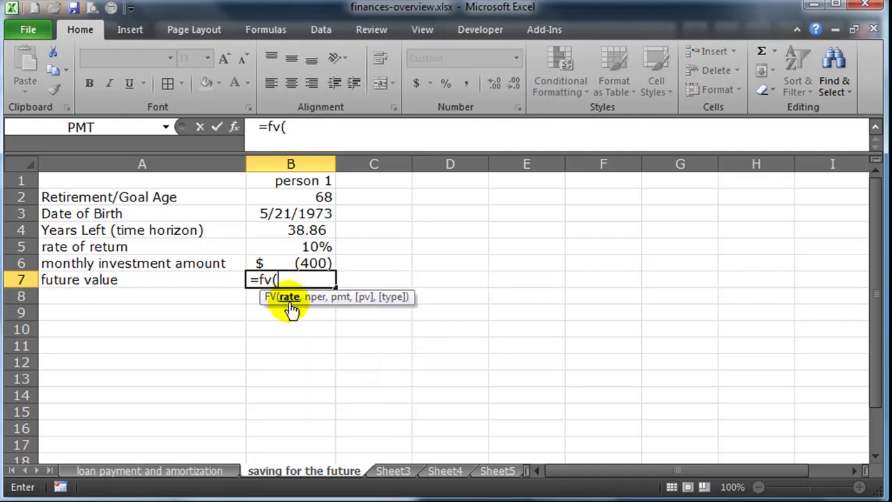
pyautogui.click(317, 245)
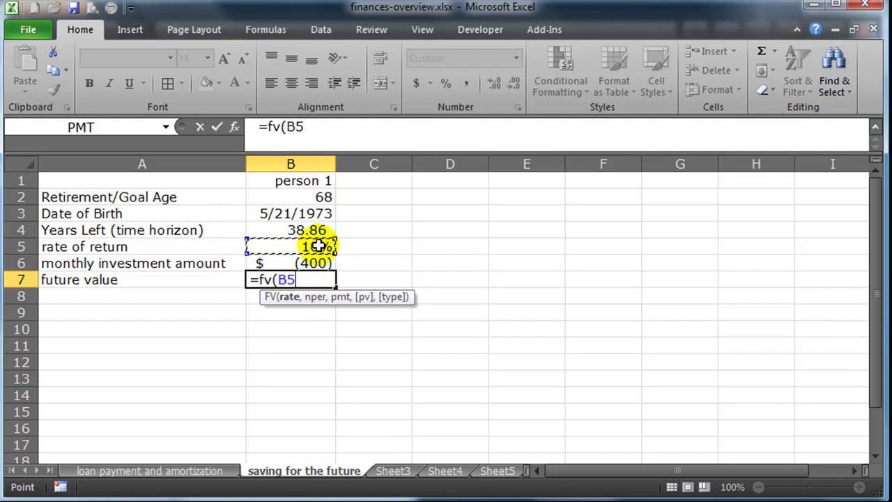
pyautogui.write('/12')
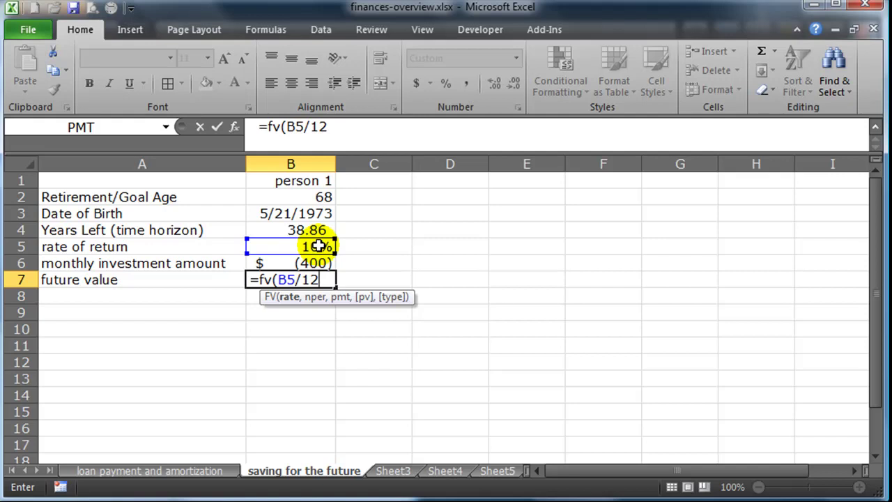
pyautogui.write(',')
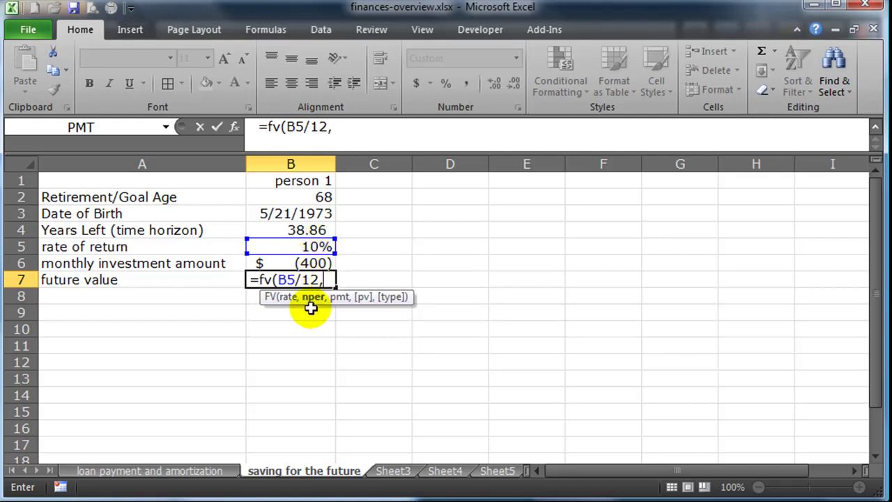
pyautogui.click(318, 229)
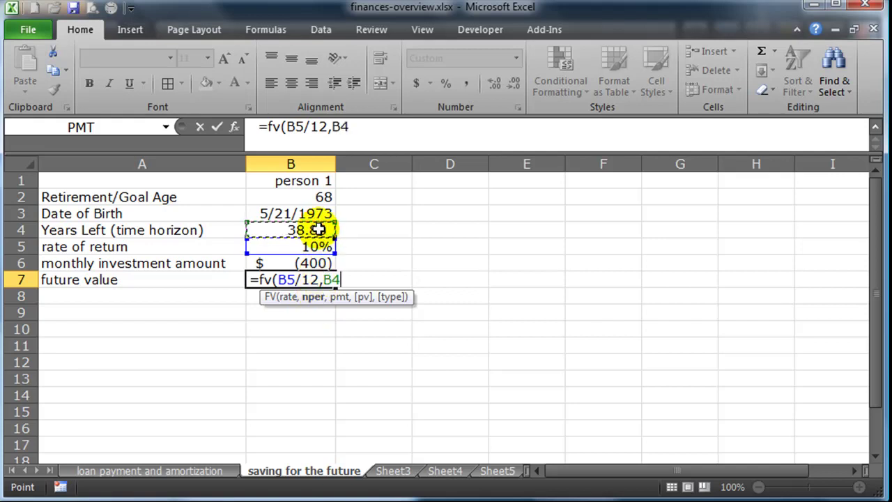
pyautogui.write('/')
pyautogui.write('*12')
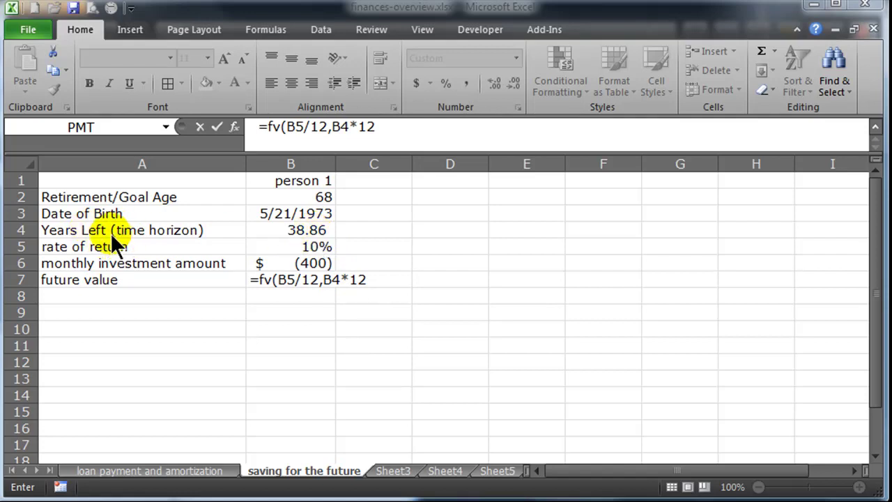
pyautogui.click(370, 279)
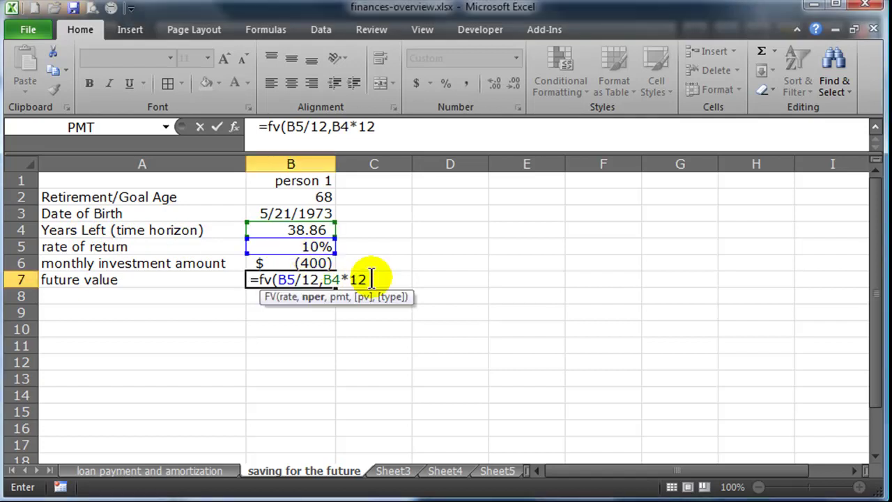
pyautogui.press('Escape')
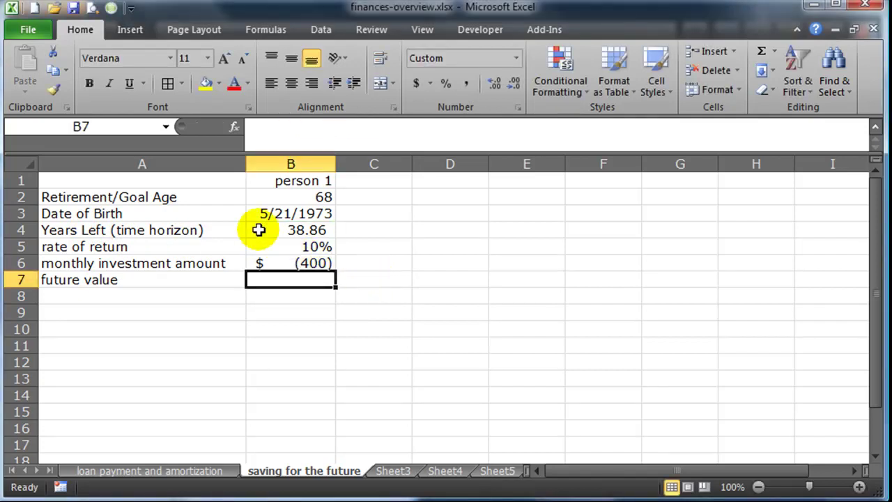
# Correct the years left formula in cell B4 to subtract the current age from the goal age: =B2-((TODAY()-B3)/365.25)
pyautogui.click(60, 234)
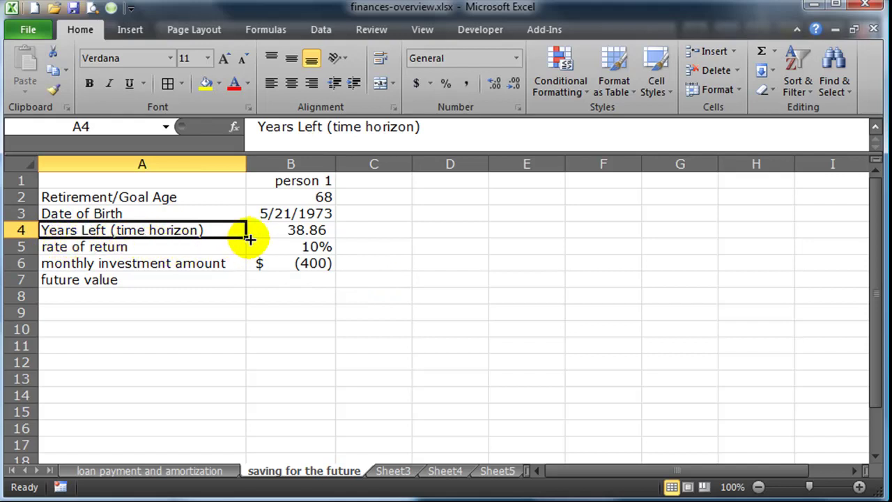
pyautogui.click(296, 230)
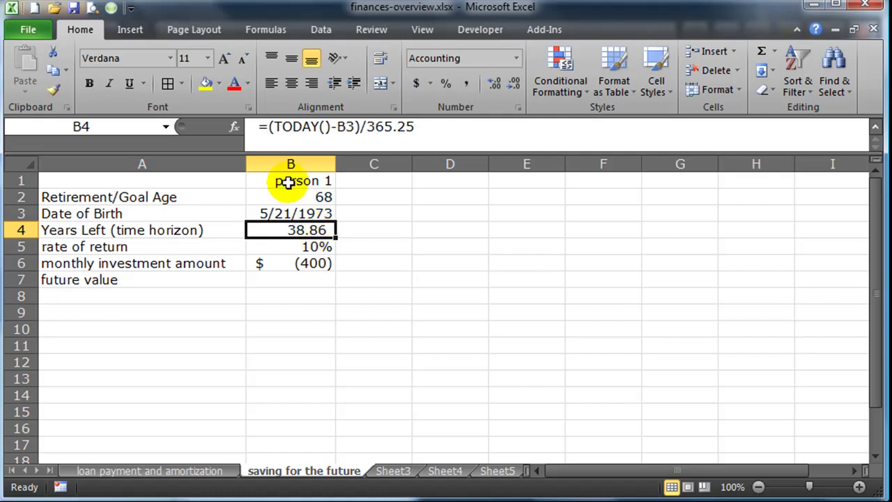
pyautogui.click(269, 127)
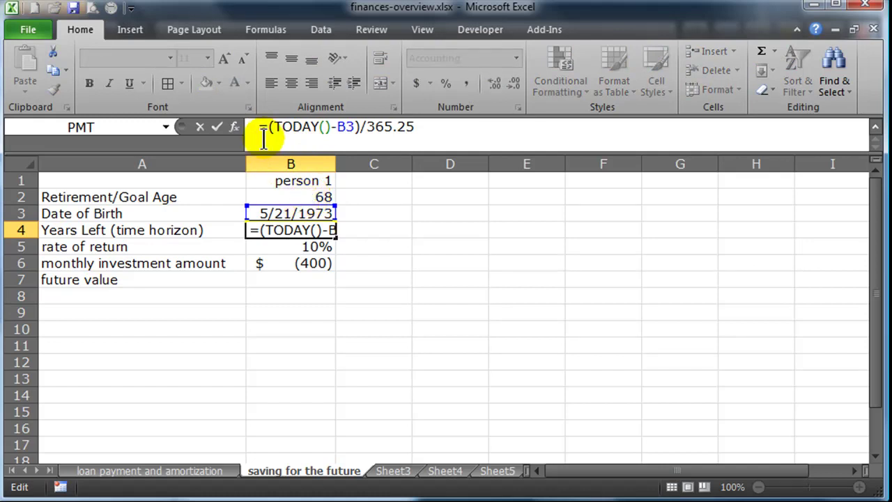
pyautogui.click(305, 197)
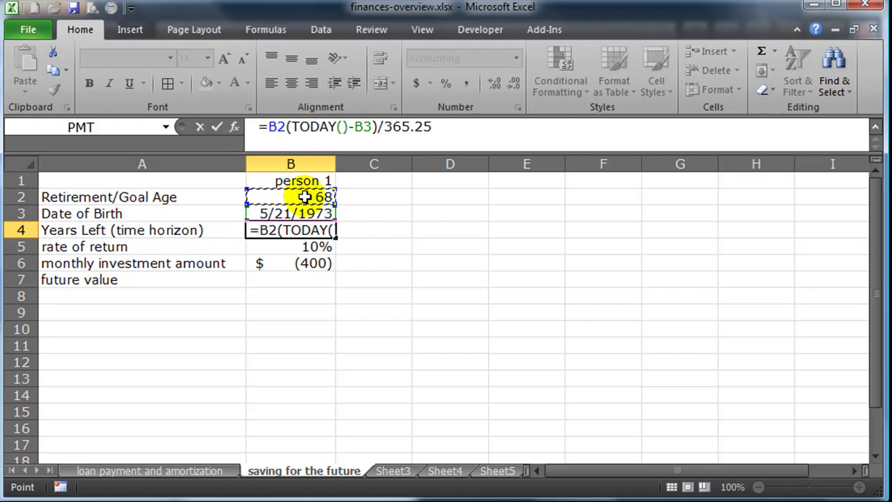
pyautogui.write('-')
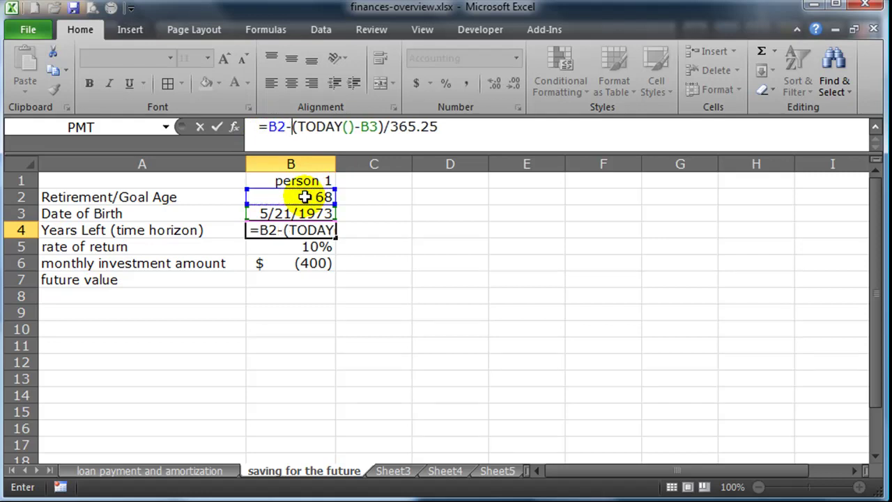
pyautogui.write('(')
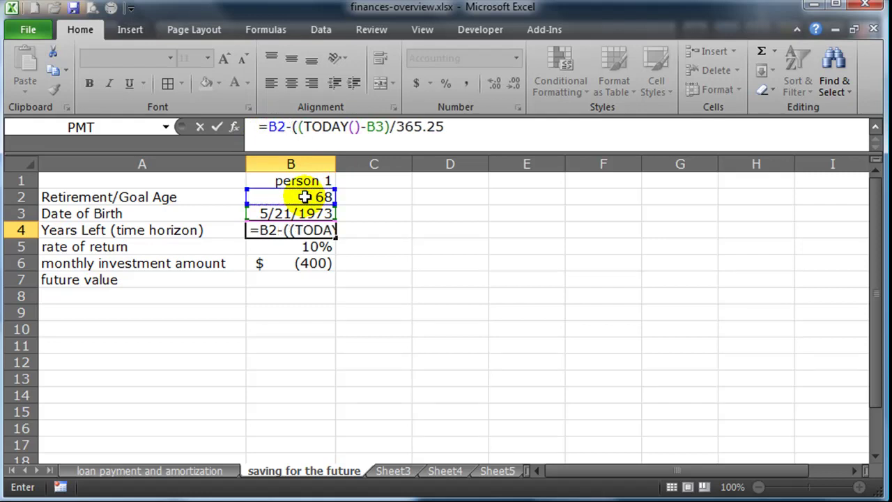
pyautogui.click(459, 129)
pyautogui.write(')')
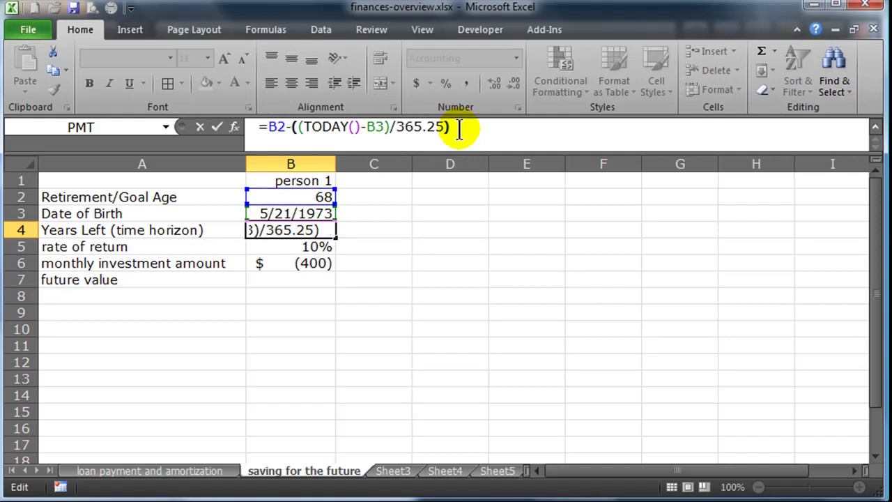
pyautogui.press('Return')
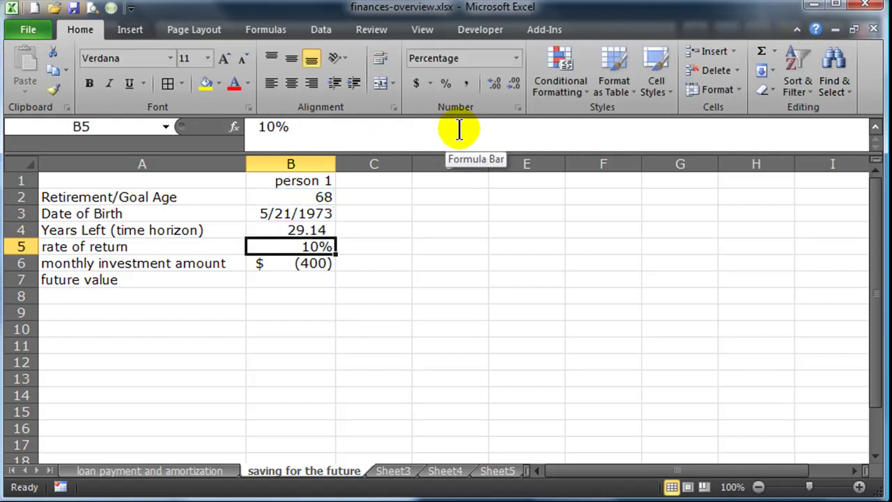
pyautogui.click(290, 227)
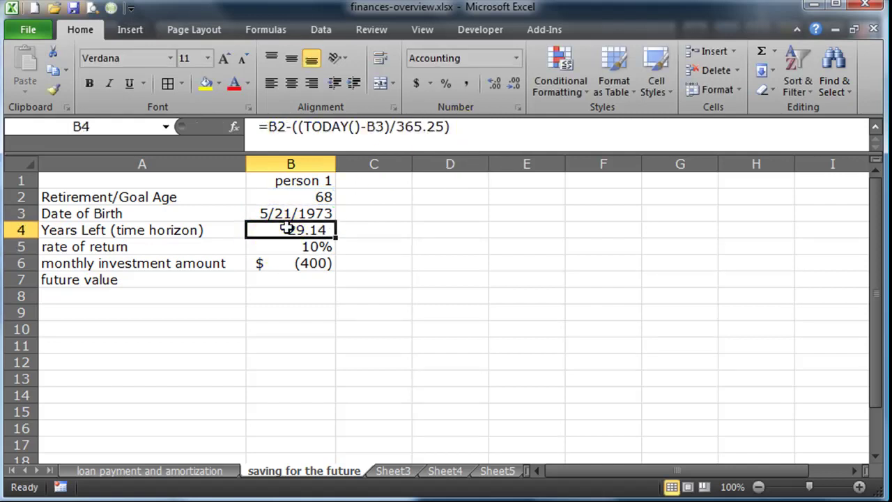
pyautogui.click(325, 195)
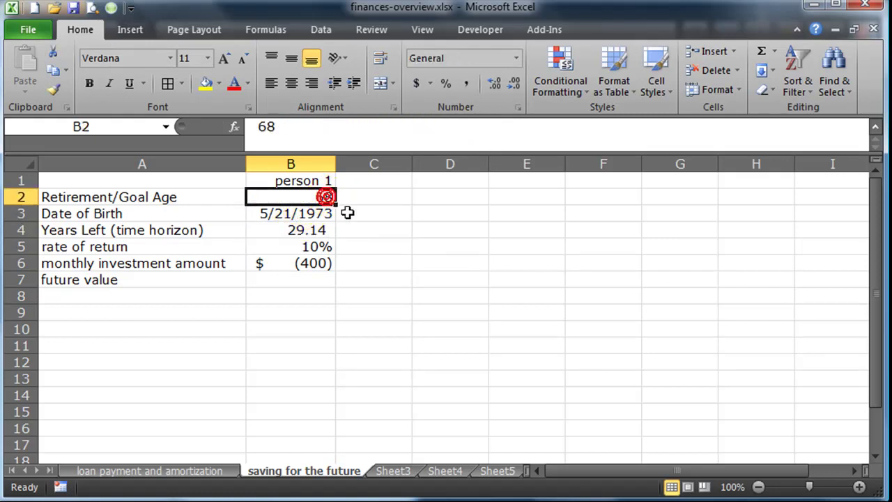
pyautogui.click(332, 214)
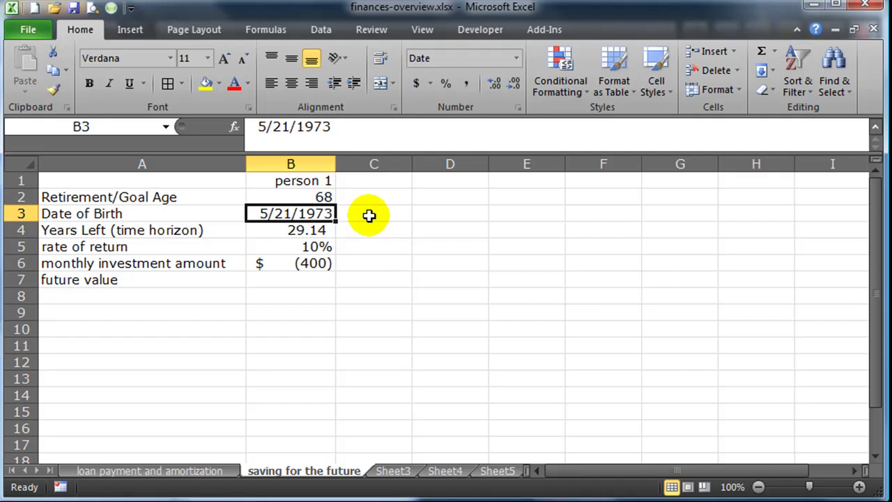
pyautogui.click(328, 233)
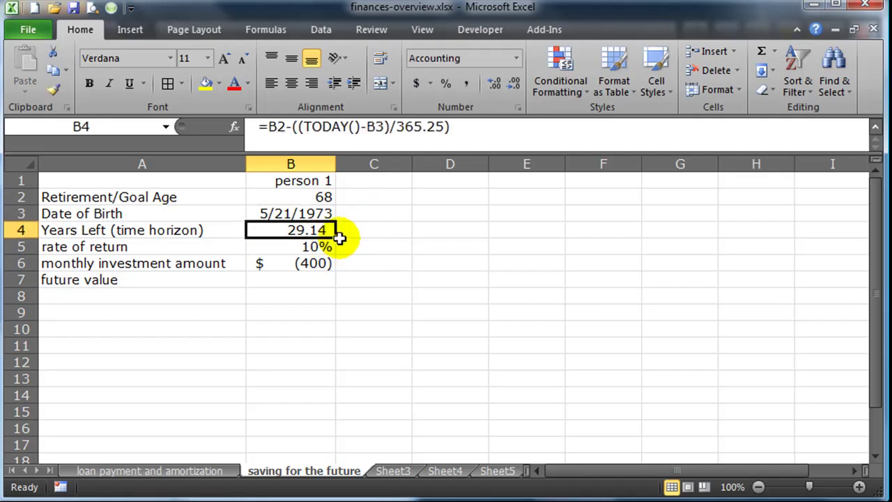
# Enter the future value formula =FV(B5/12,B4*12,B6) in cell B7, using the monthly rate, number of months and monthly investment
pyautogui.click(311, 282)
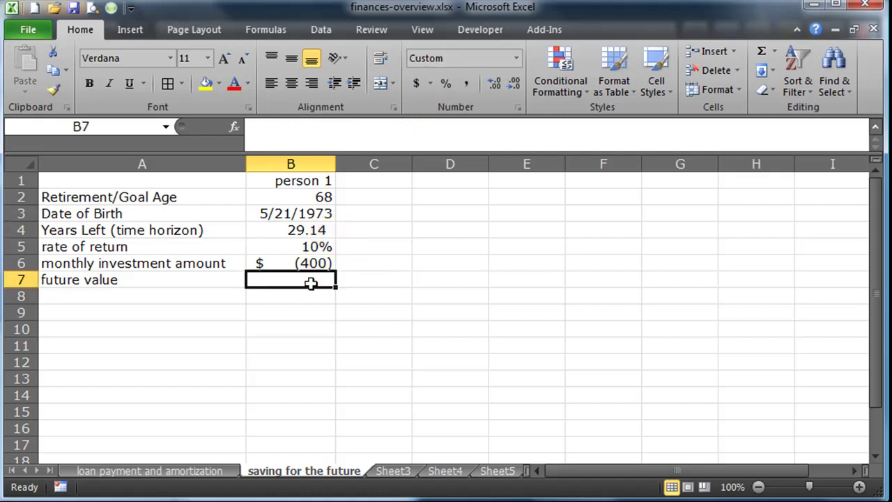
pyautogui.write('=fv(')
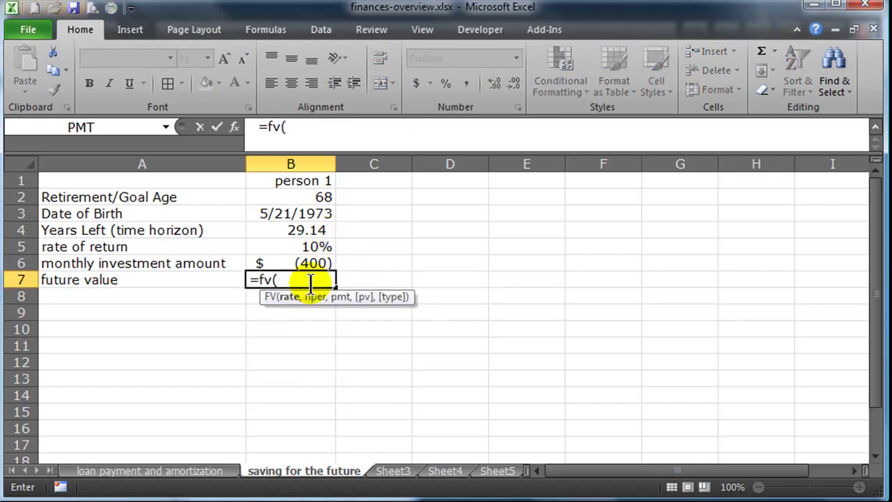
pyautogui.click(314, 247)
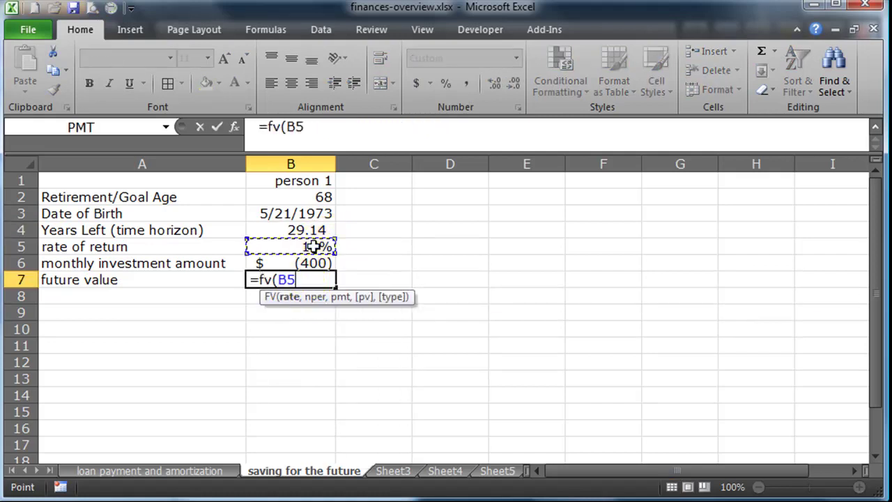
pyautogui.write('/12')
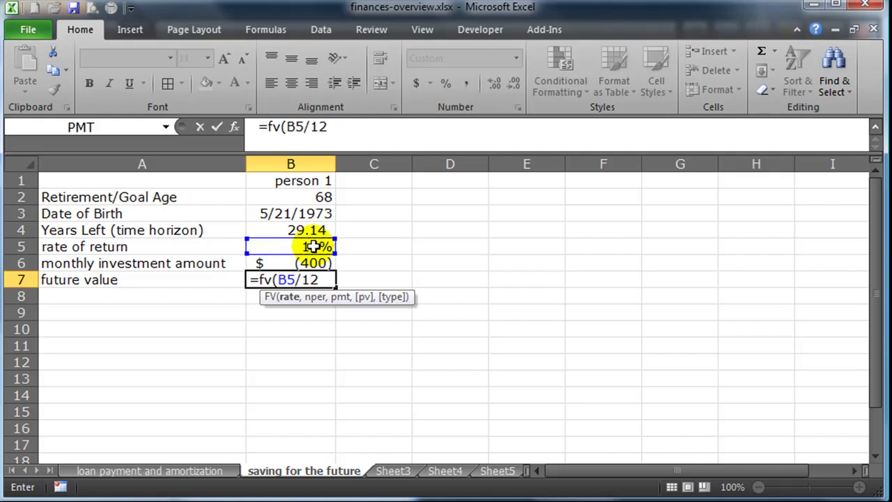
pyautogui.write(',')
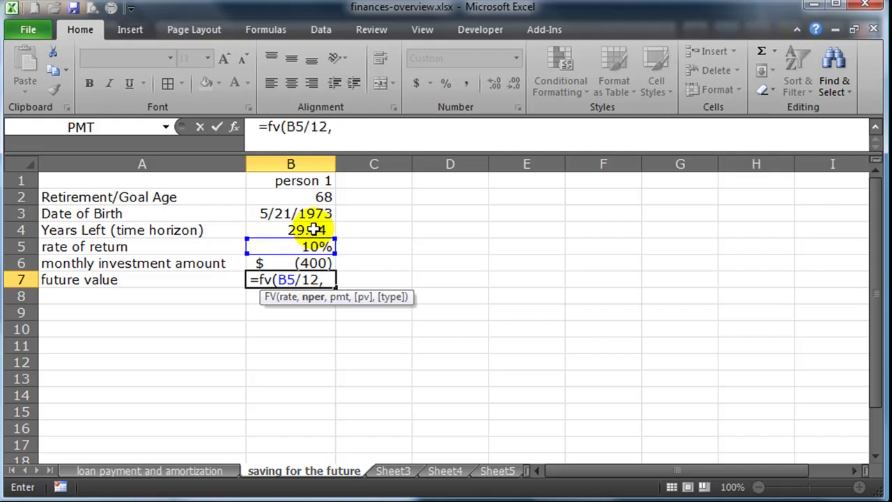
pyautogui.click(311, 230)
pyautogui.write('*')
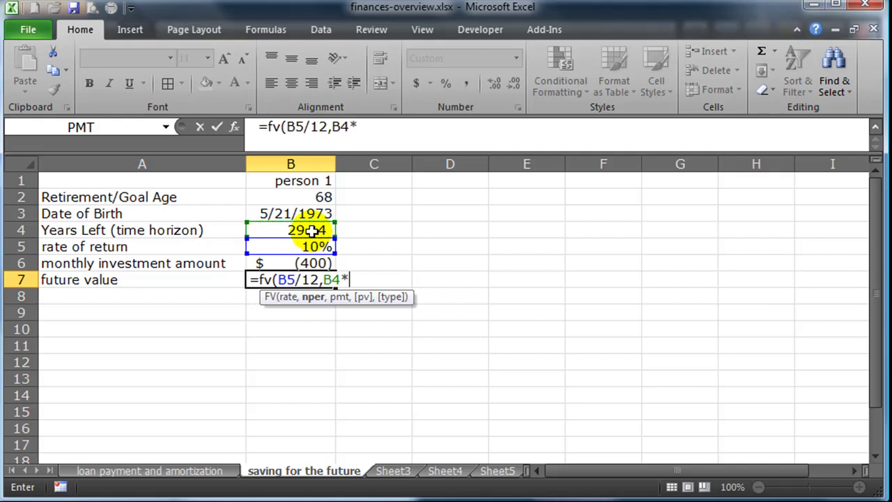
pyautogui.write('12,')
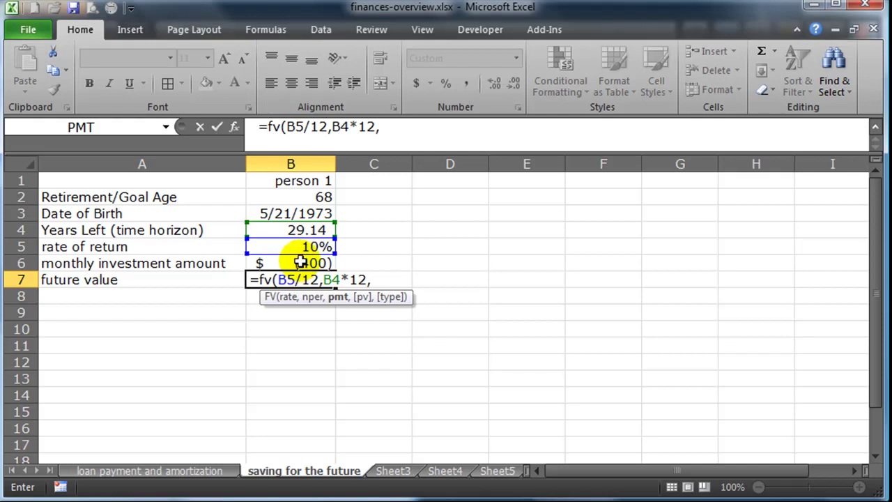
pyautogui.click(300, 262)
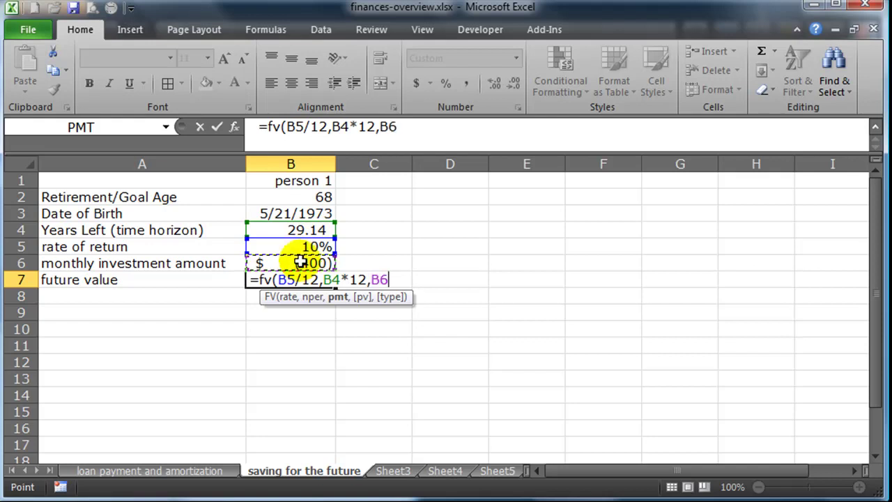
pyautogui.write('_')
pyautogui.press('BackSpace')
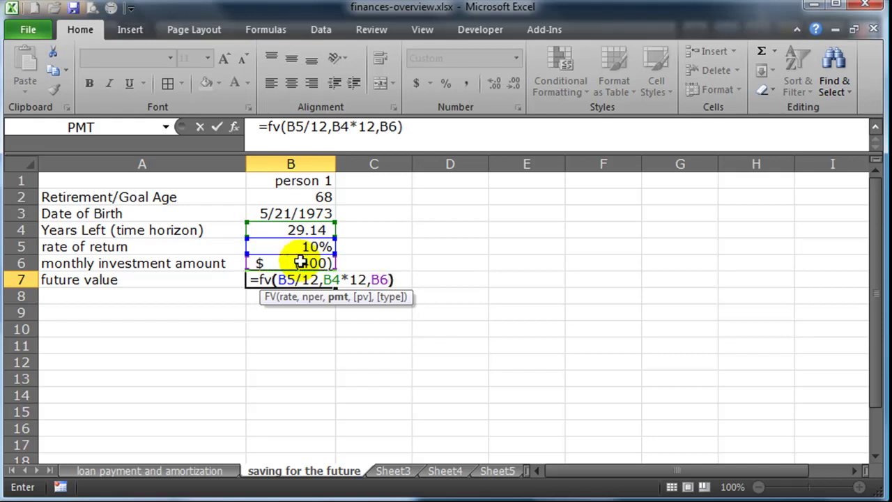
pyautogui.write(')')
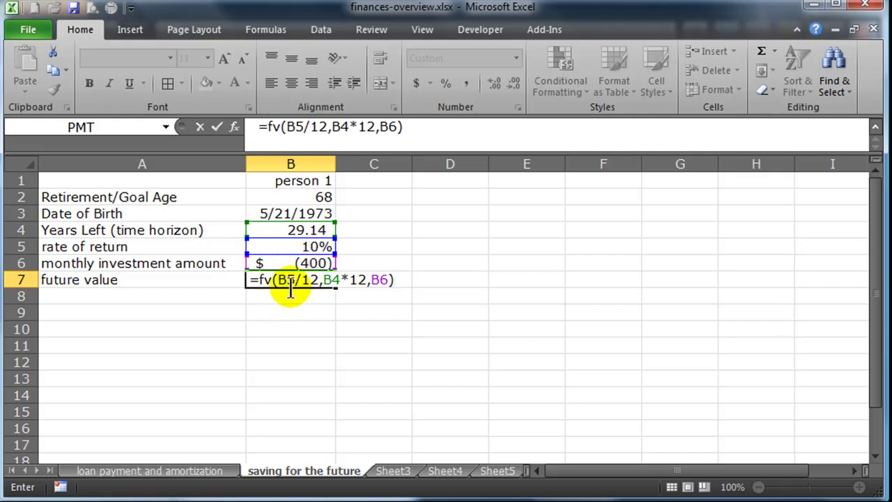
pyautogui.doubleClick(332, 280)
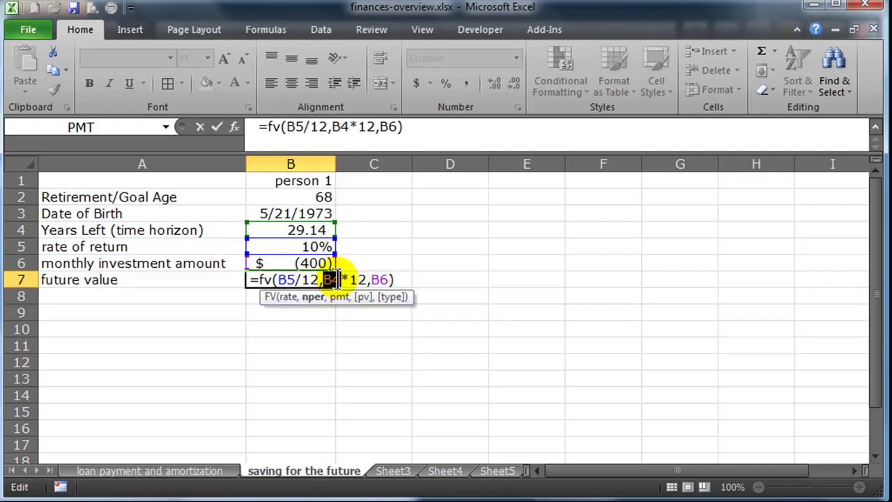
pyautogui.doubleClick(379, 279)
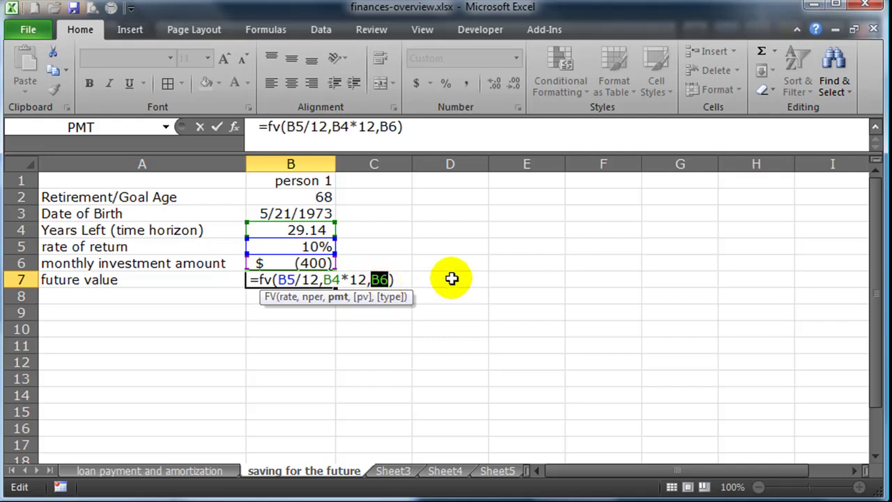
pyautogui.press('Return')
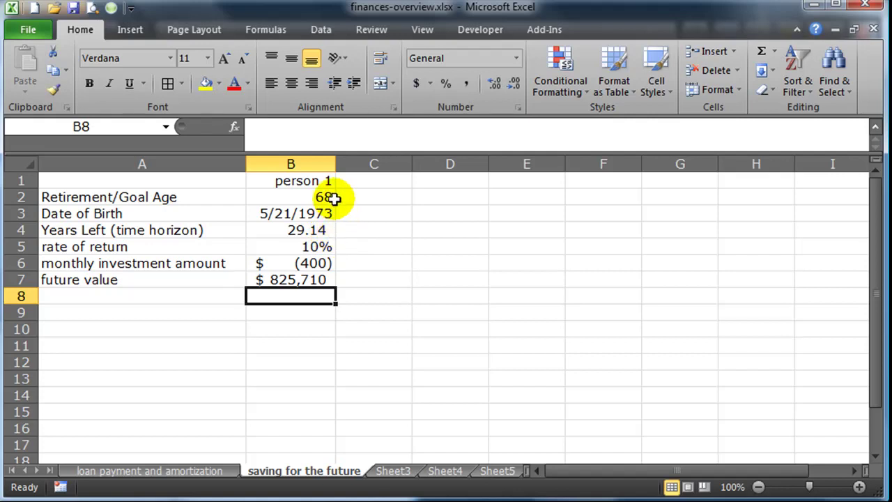
# Fill the person 1 data in B1:B7 across through column F and widen columns B to F equally
pyautogui.click(324, 279)
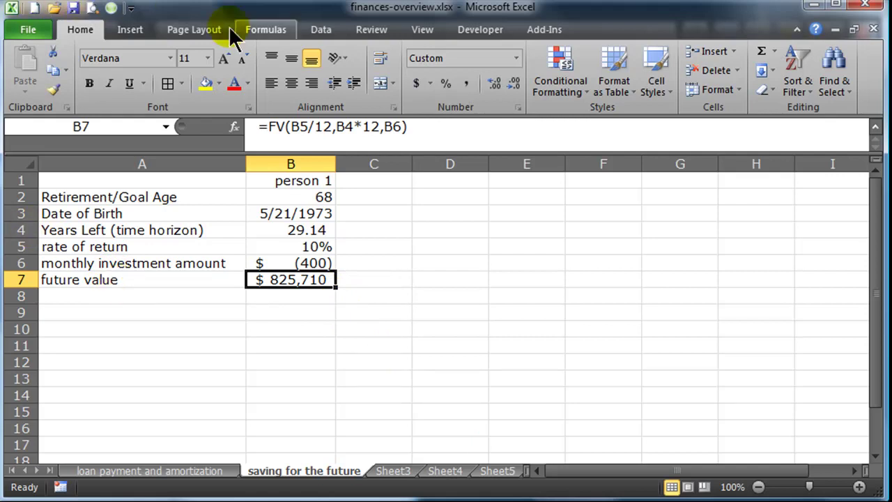
pyautogui.click(308, 247)
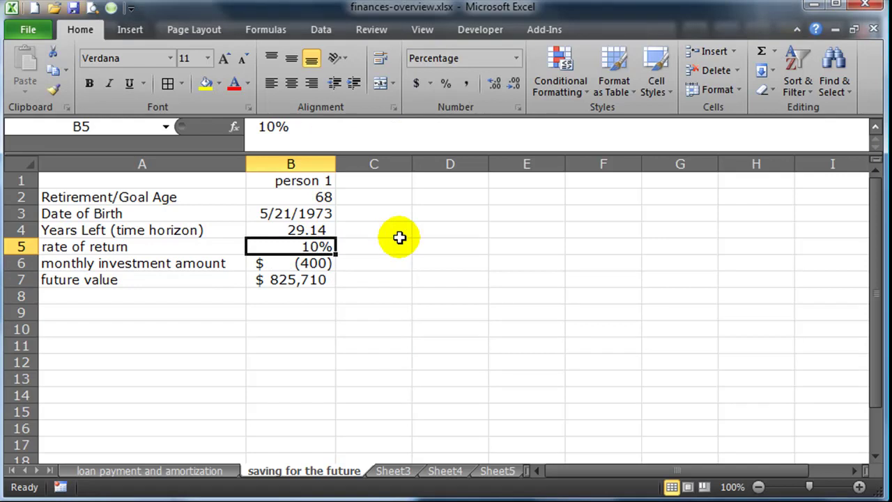
pyautogui.moveTo(304, 180); pyautogui.dragTo(613, 282)
pyautogui.moveTo(313, 164); pyautogui.dragTo(604, 161)
pyautogui.moveTo(336, 163); pyautogui.dragTo(356, 161)
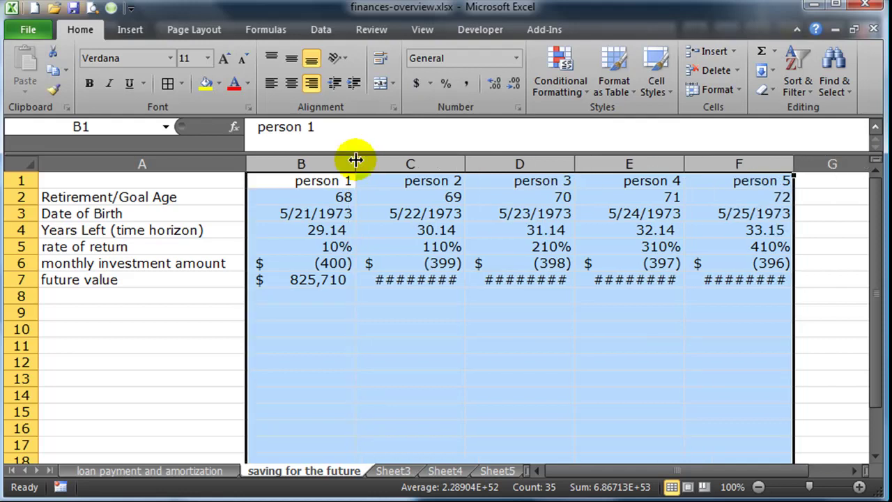
pyautogui.click(460, 366)
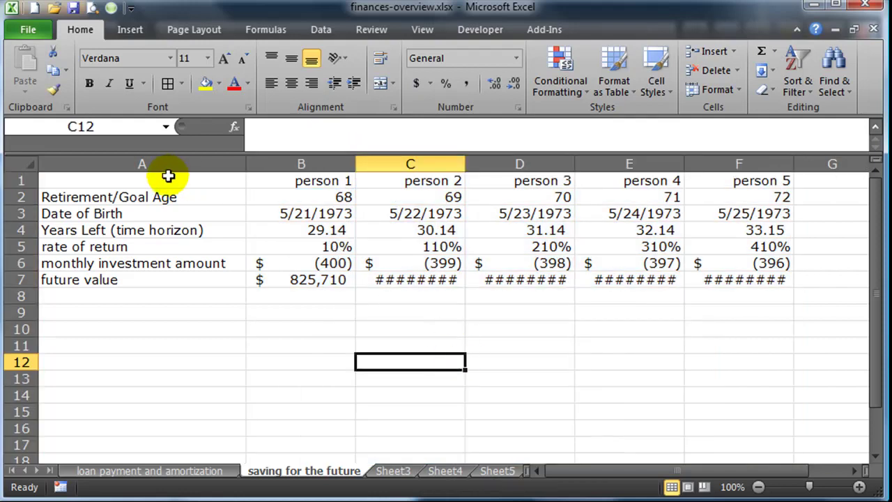
# Add borders around every cell of the savings table A1:F7
pyautogui.moveTo(168, 175); pyautogui.dragTo(754, 282)
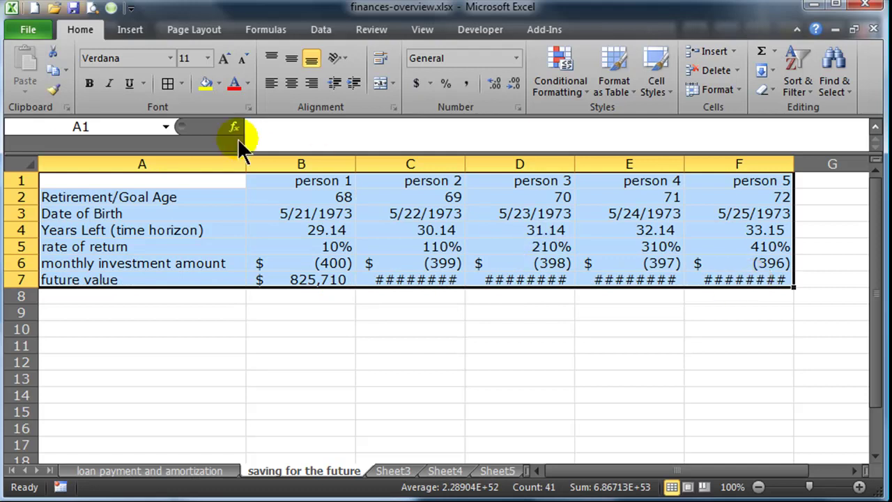
pyautogui.click(168, 83)
pyautogui.click(411, 343)
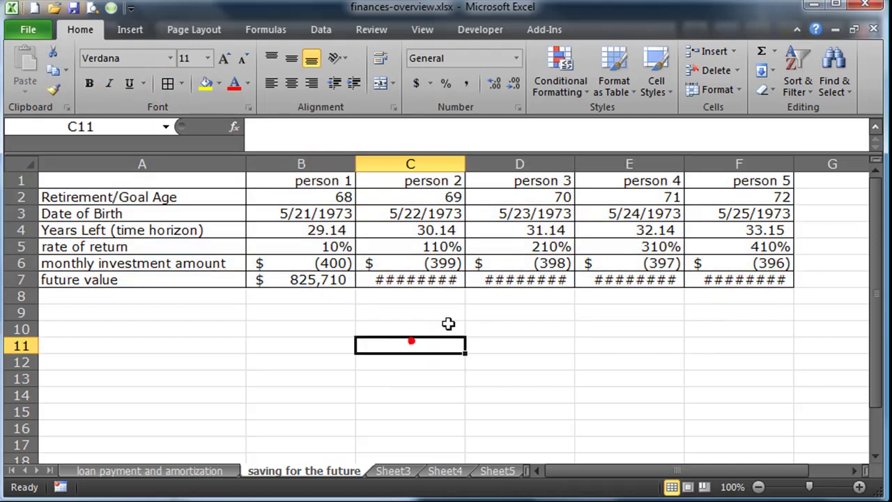
# Set the retirement/goal ages to 55 for person 2, 25 for person 3 and 18 for person 4
pyautogui.click(422, 196)
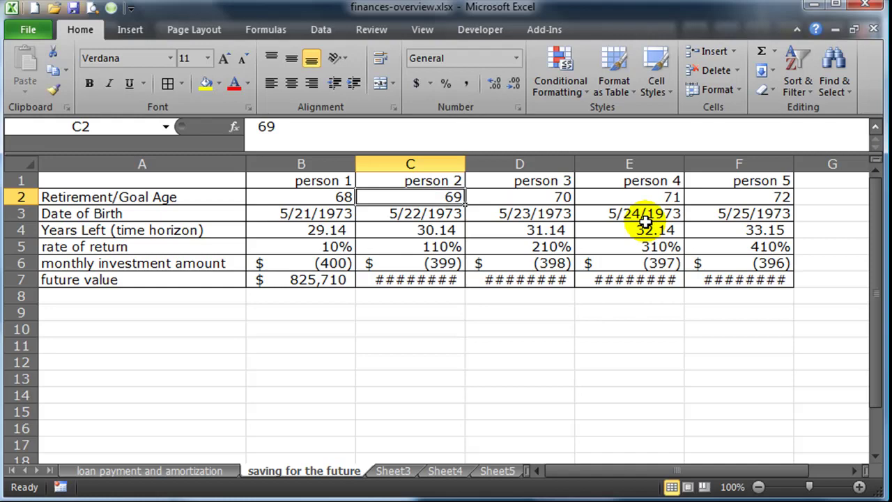
pyautogui.write('55')
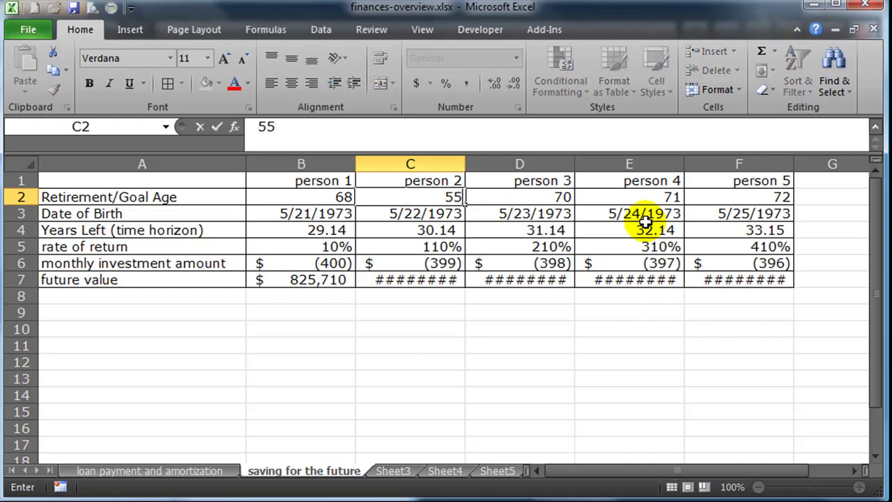
pyautogui.press('Return')
pyautogui.click(562, 197)
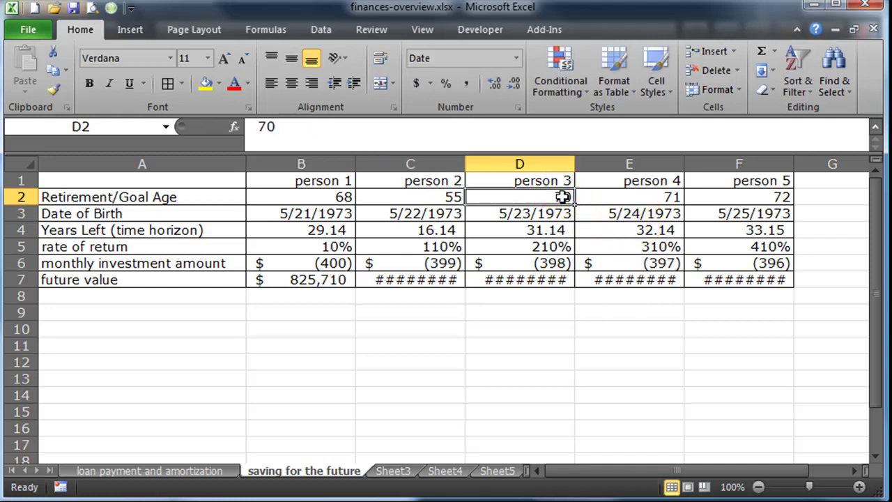
pyautogui.write('25')
pyautogui.press('Return')
pyautogui.click(655, 197)
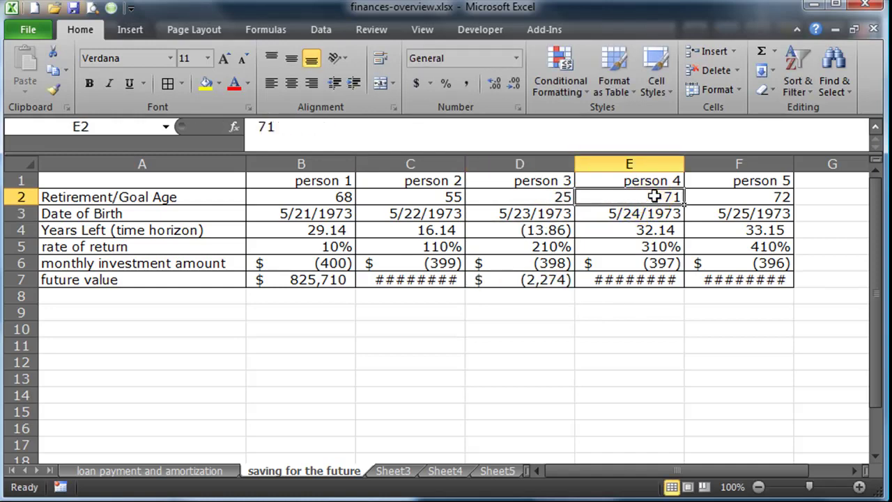
pyautogui.write('18')
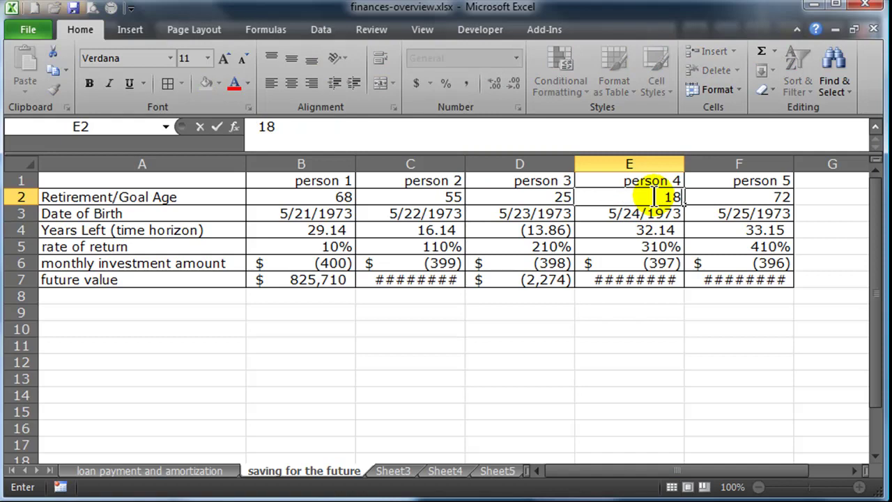
pyautogui.press('Return')
# Delete the whole person 5 column (column F) from the sheet
pyautogui.click(774, 199)
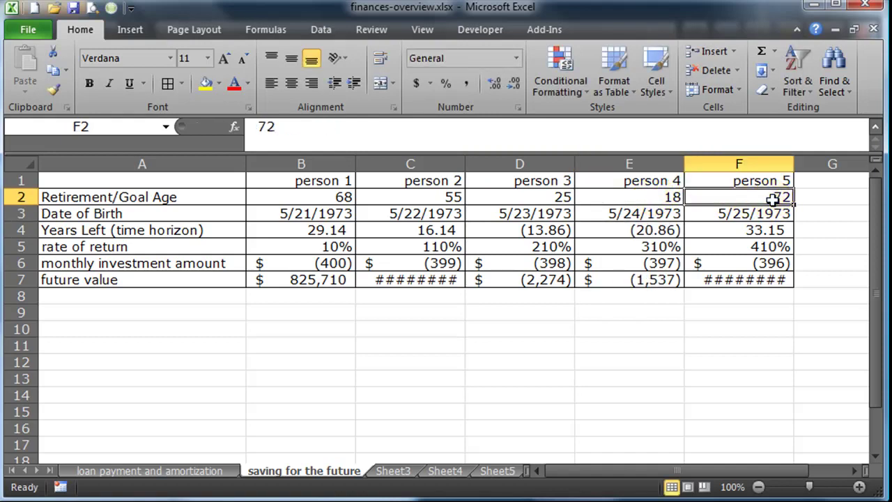
pyautogui.click(743, 164)
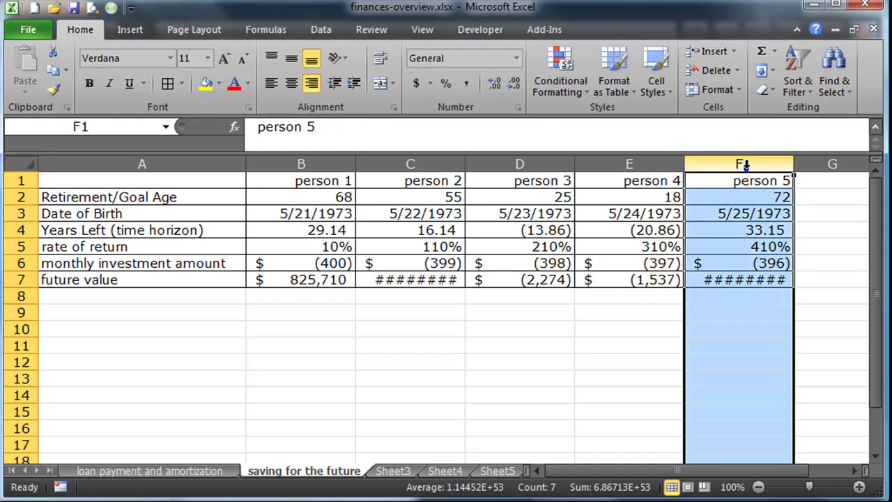
pyautogui.rightClick(743, 164)
pyautogui.click(793, 301)
pyautogui.click(721, 336)
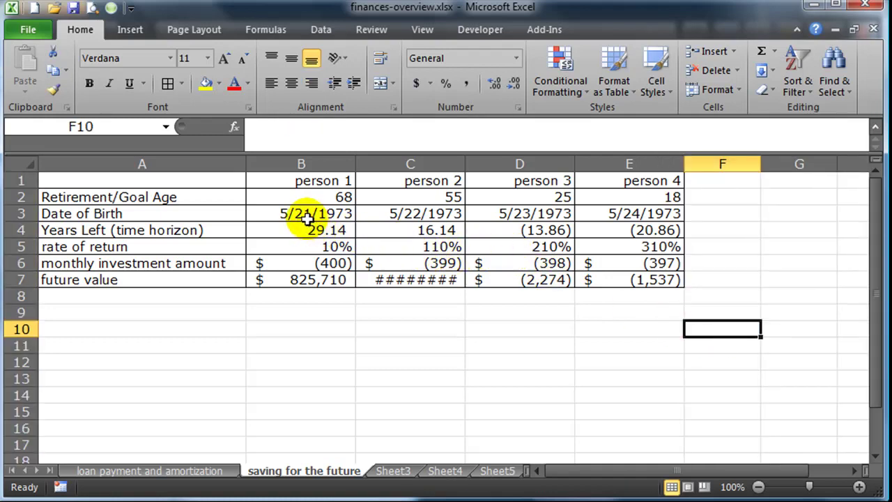
# Replace person 2's date of birth in cell C3 with a new date
pyautogui.click(448, 213)
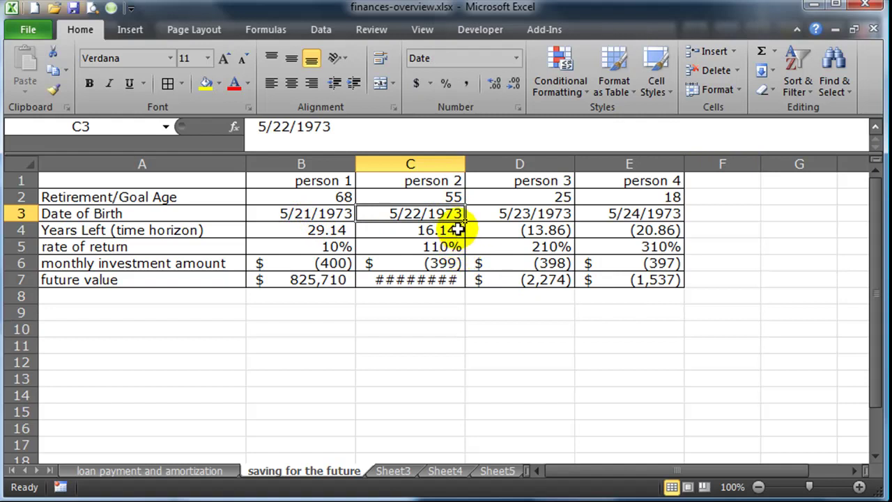
pyautogui.click(410, 395)
pyautogui.click(445, 215)
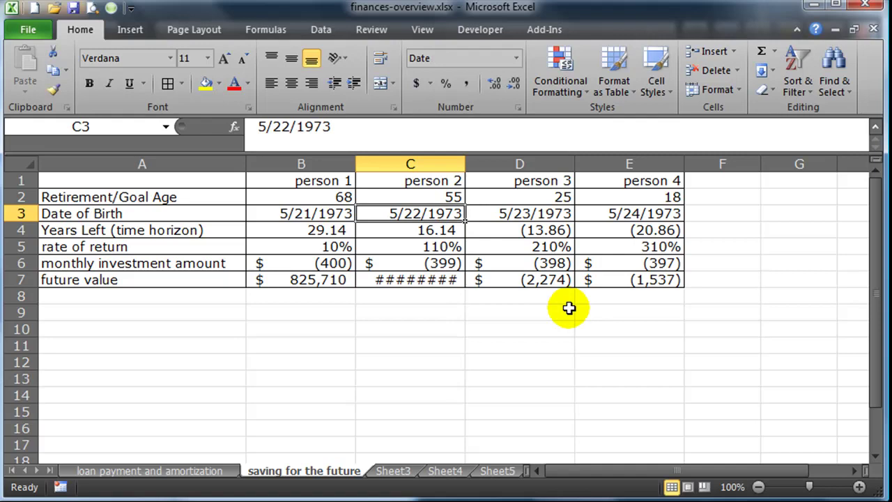
pyautogui.write('5/1/')
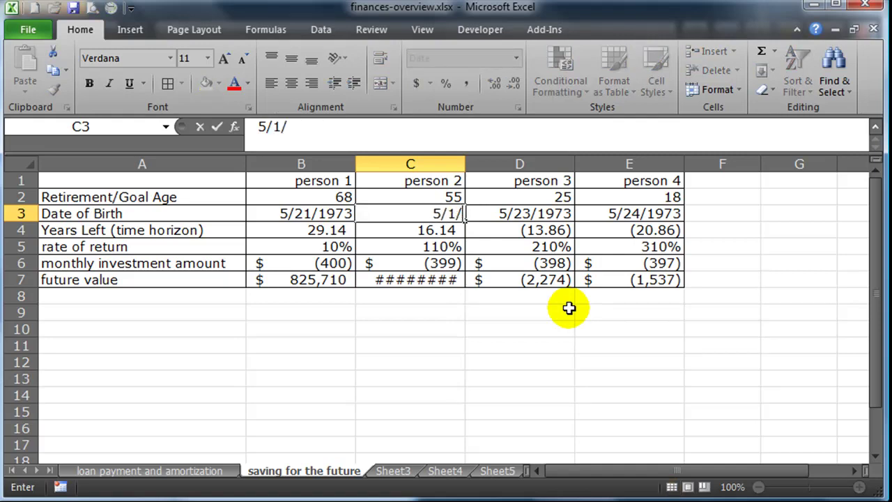
pyautogui.write('19')
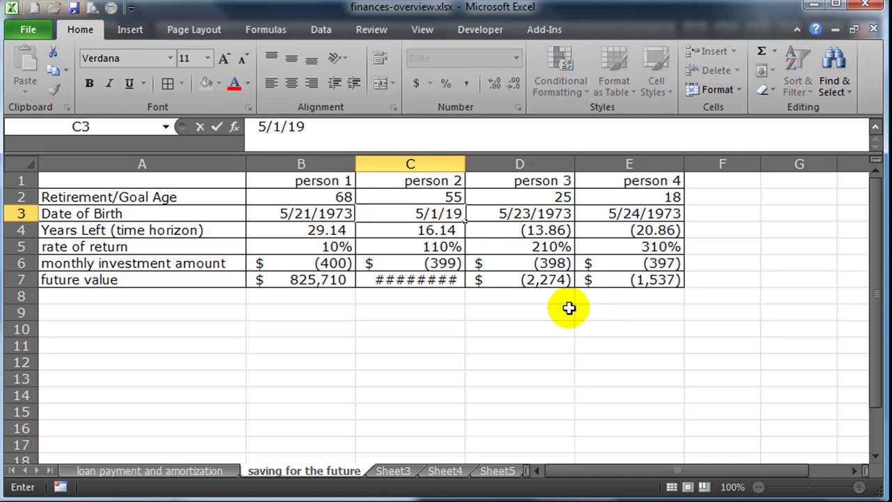
pyautogui.write('7')
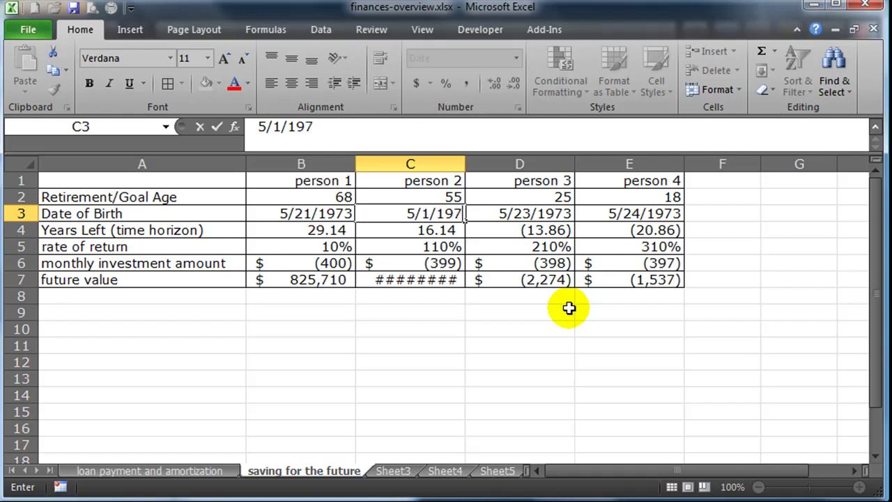
pyautogui.press('BackSpace')
pyautogui.write('88')
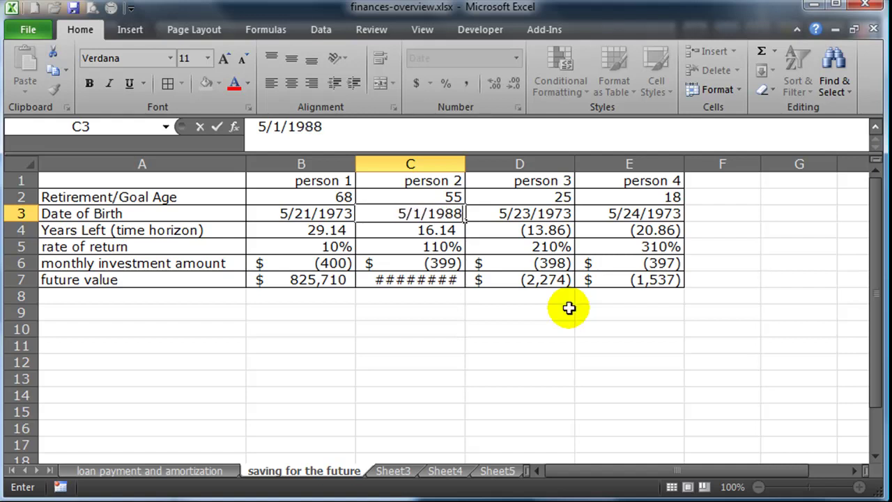
pyautogui.press('Return')
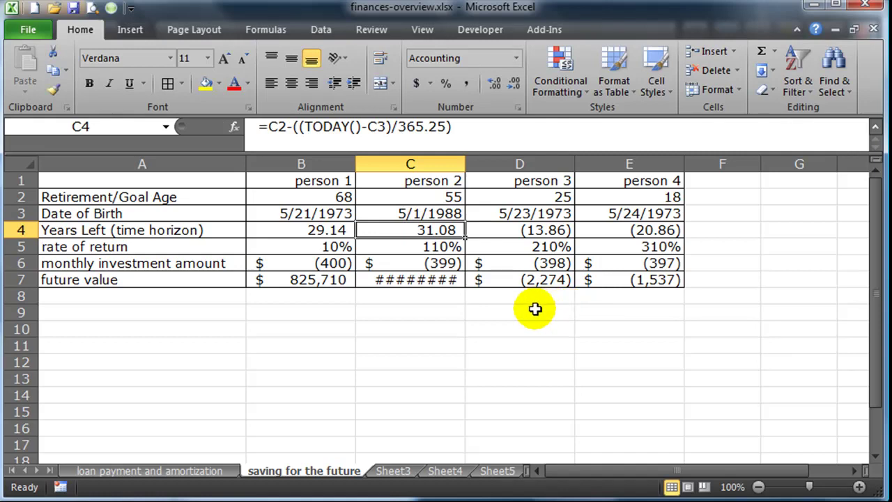
# Examine person 2's goal age in C2 and the years left formula in C4
pyautogui.click(444, 346)
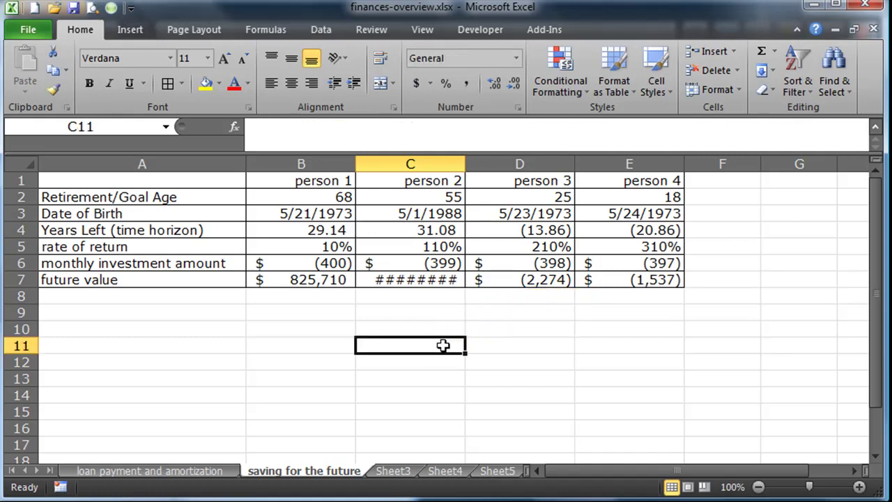
pyautogui.click(408, 230)
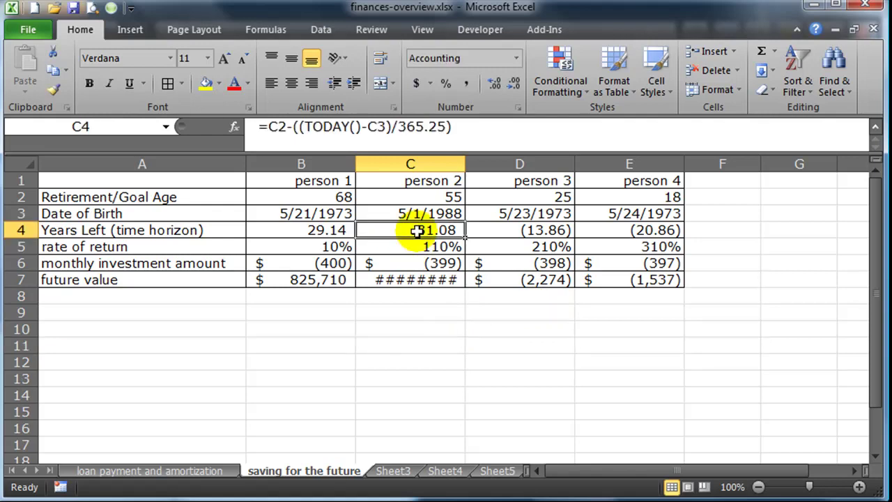
pyautogui.click(441, 198)
pyautogui.click(443, 232)
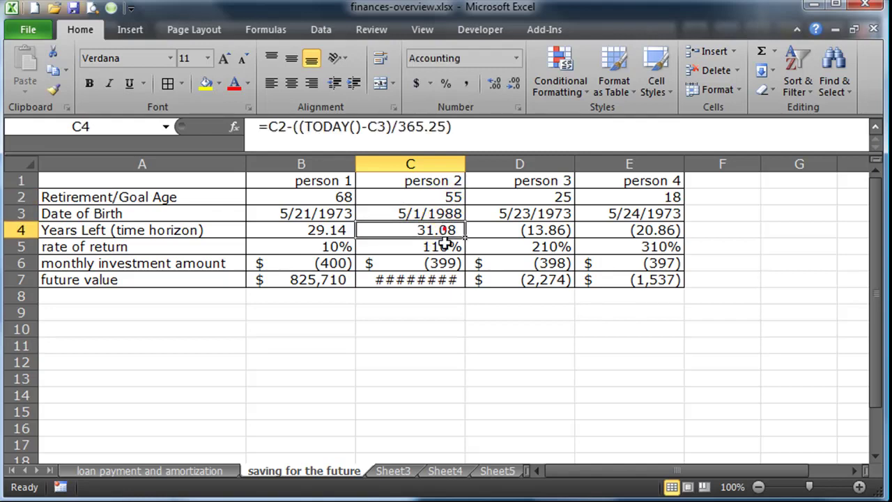
pyautogui.click(446, 318)
pyautogui.click(443, 199)
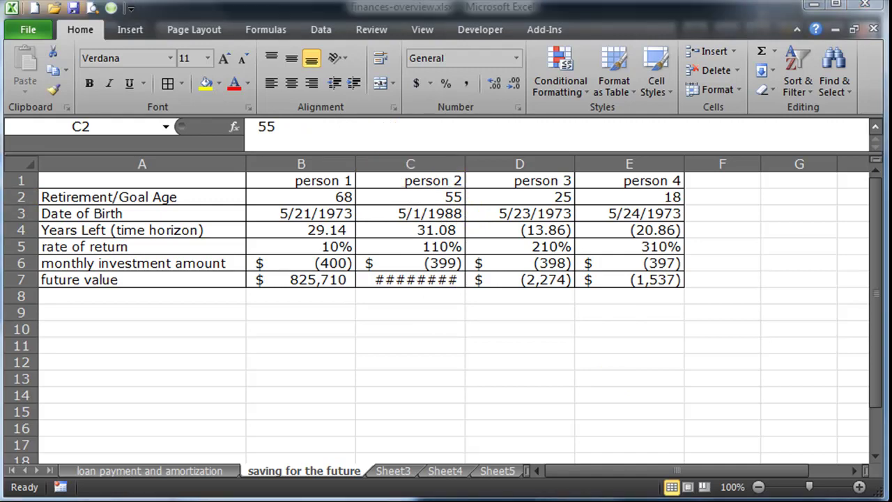
pyautogui.click(428, 230)
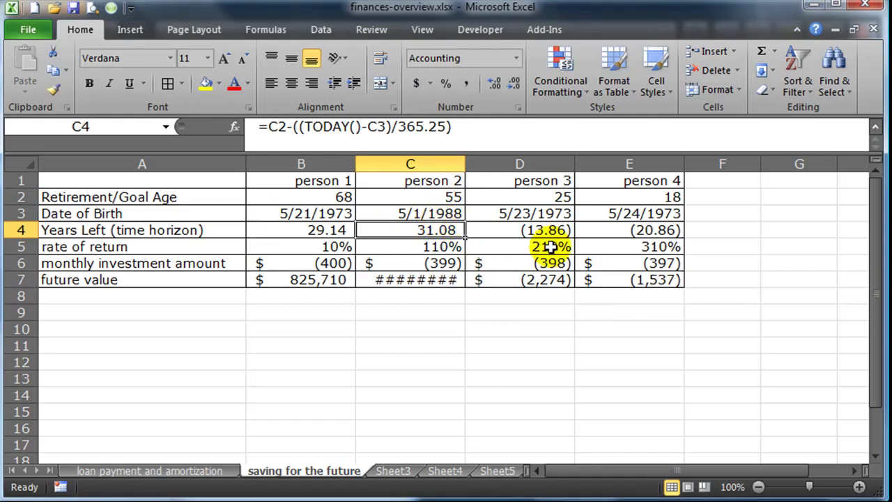
# Replace person 3's date of birth in cell D3 with a new date
pyautogui.click(559, 198)
pyautogui.click(555, 214)
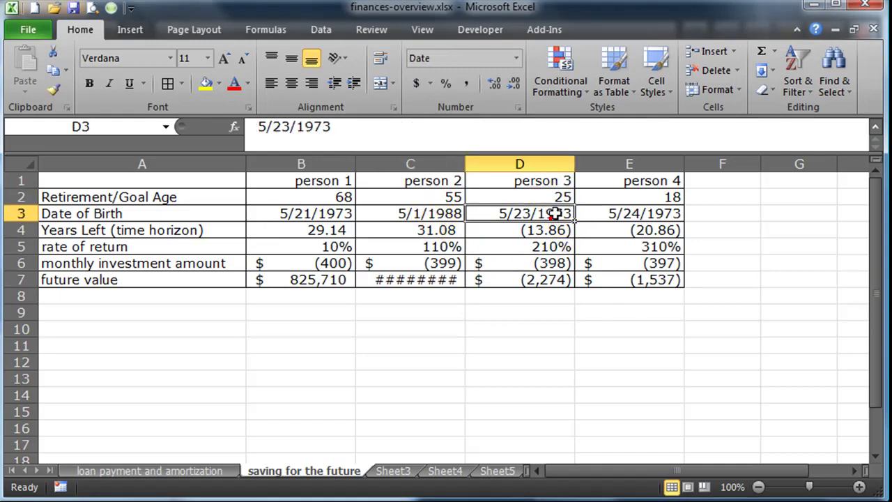
pyautogui.click(655, 214)
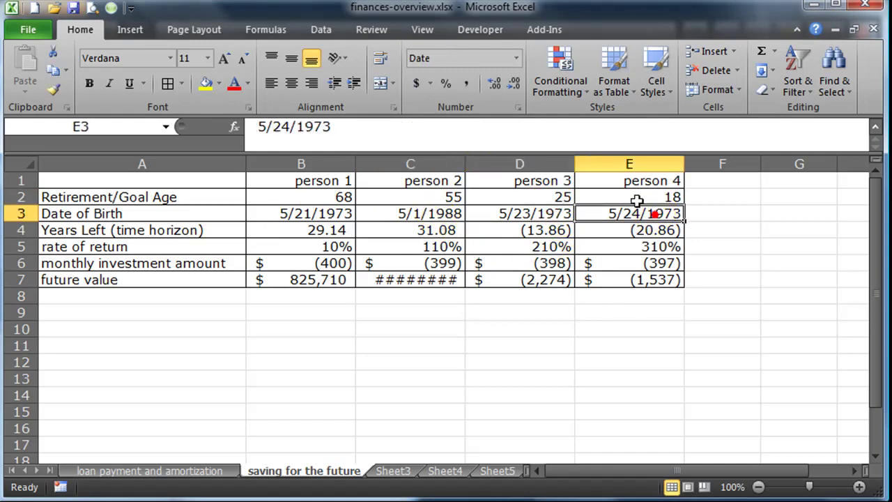
pyautogui.click(546, 245)
pyautogui.click(549, 216)
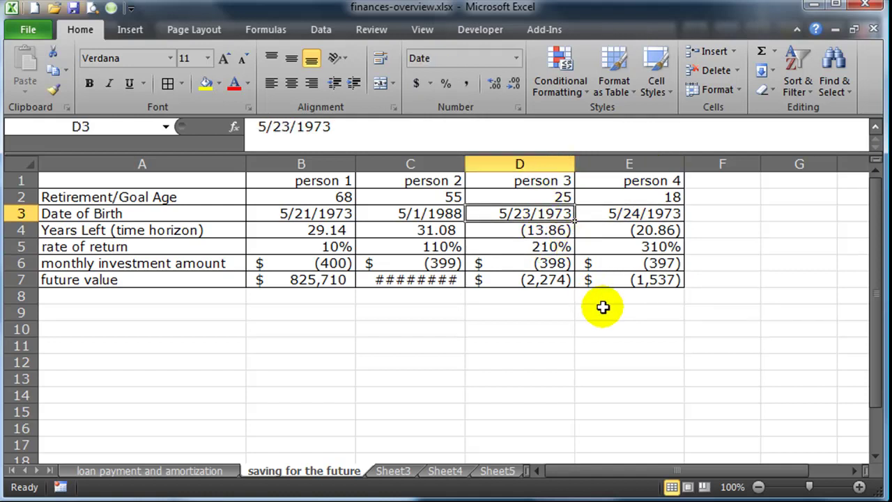
pyautogui.write('5/1/')
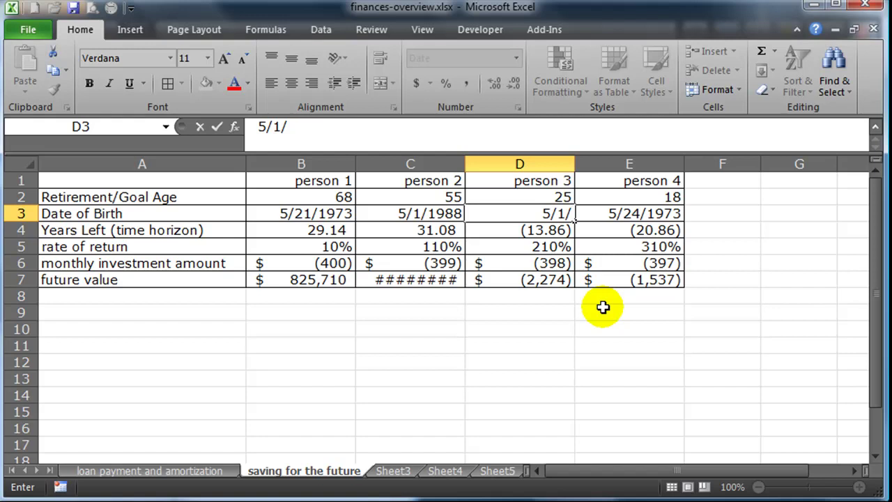
pyautogui.write('2010')
pyautogui.press('Tab')
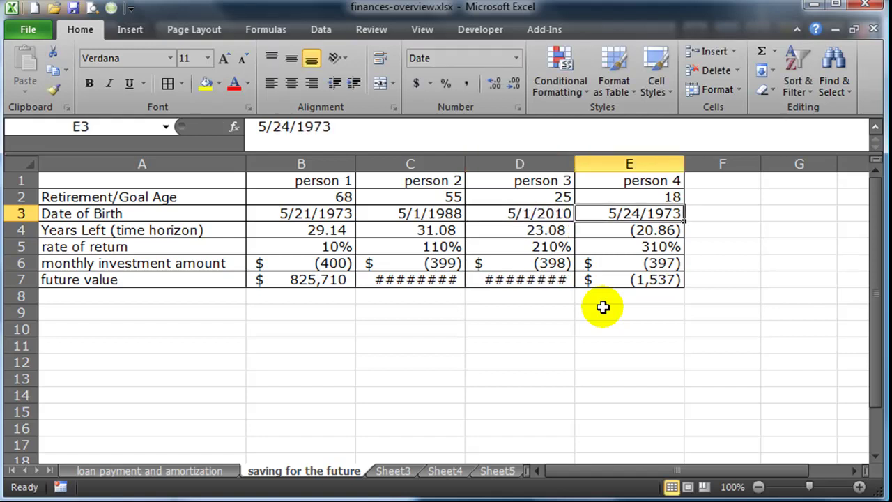
# Replace person 4's date of birth in cell E3 with a new date
pyautogui.click(652, 247)
pyautogui.click(635, 210)
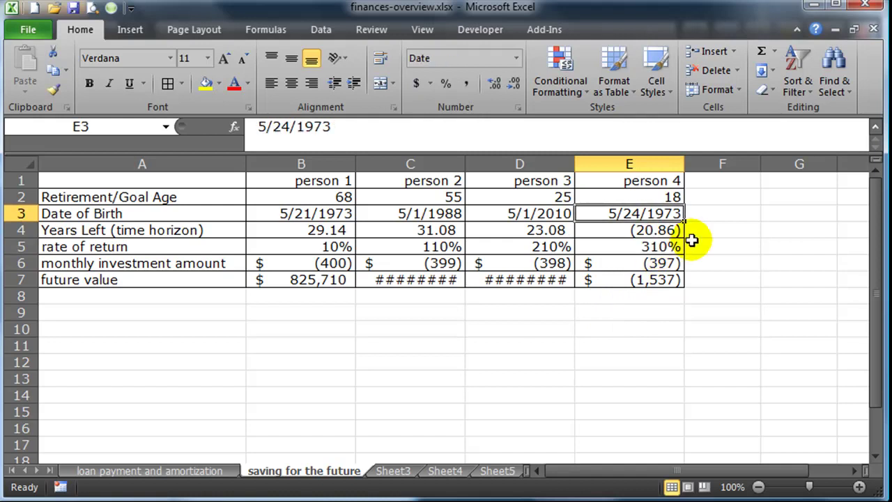
pyautogui.write('5/')
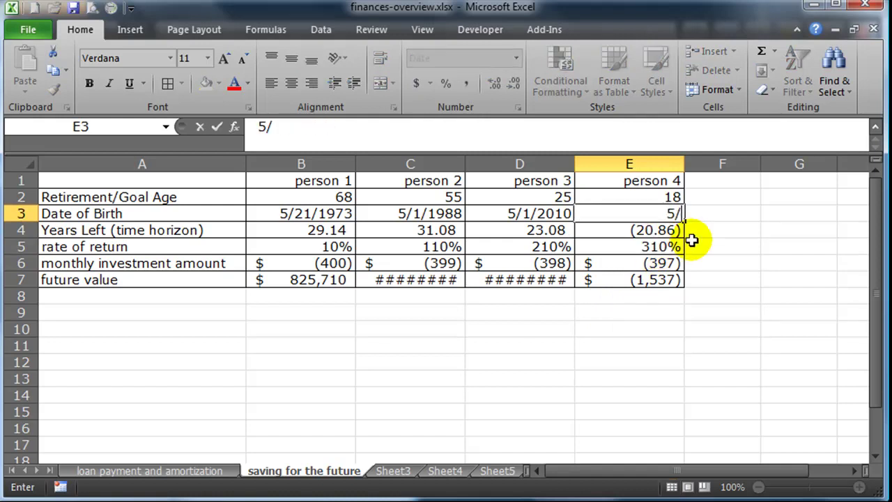
pyautogui.write('1/2012')
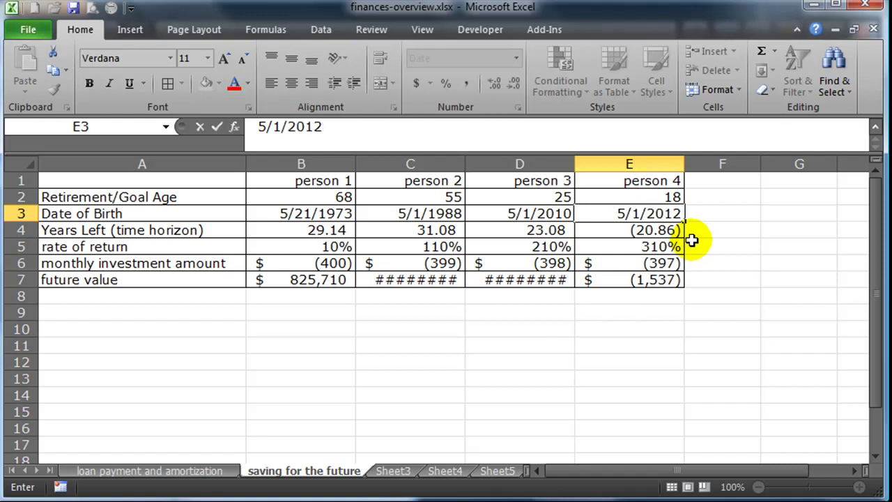
pyautogui.press('Return')
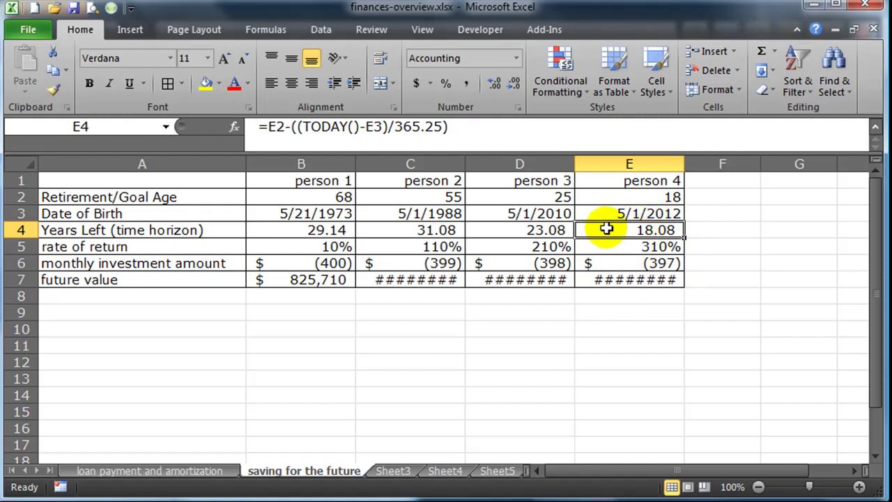
# Set the rate of return to 10% for persons 2, 3 and 4 in cells C5 to E5
pyautogui.click(441, 247)
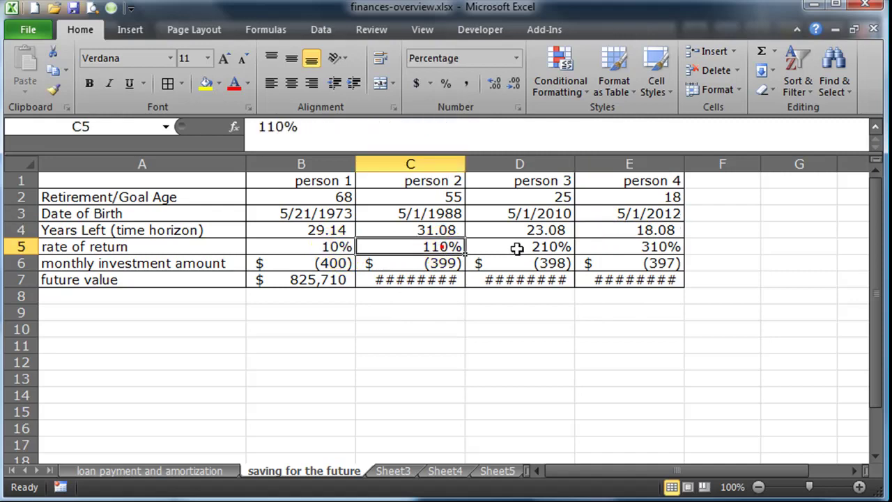
pyautogui.write('10')
pyautogui.press('Tab')
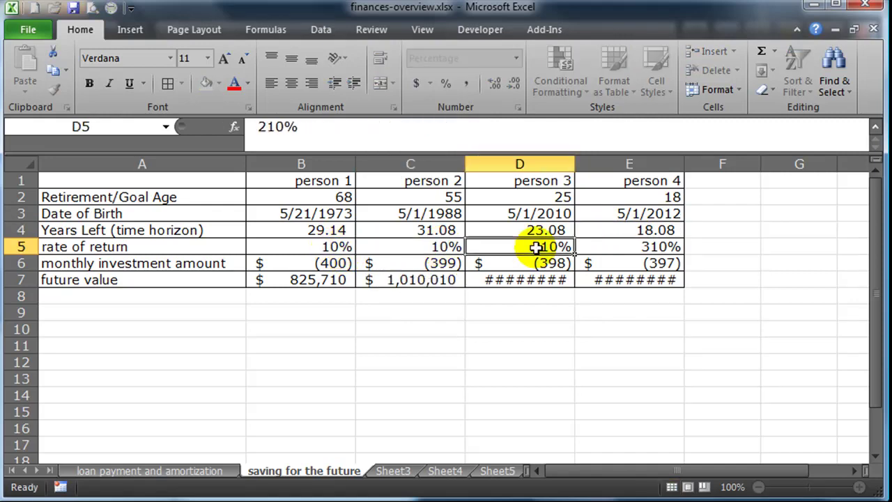
pyautogui.write('10')
pyautogui.press('Tab')
pyautogui.write('10')
pyautogui.press('Return')
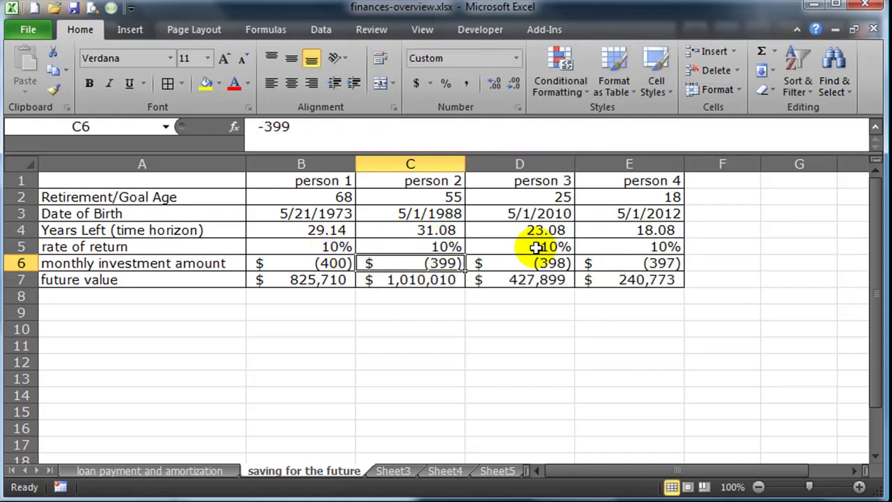
pyautogui.click(474, 347)
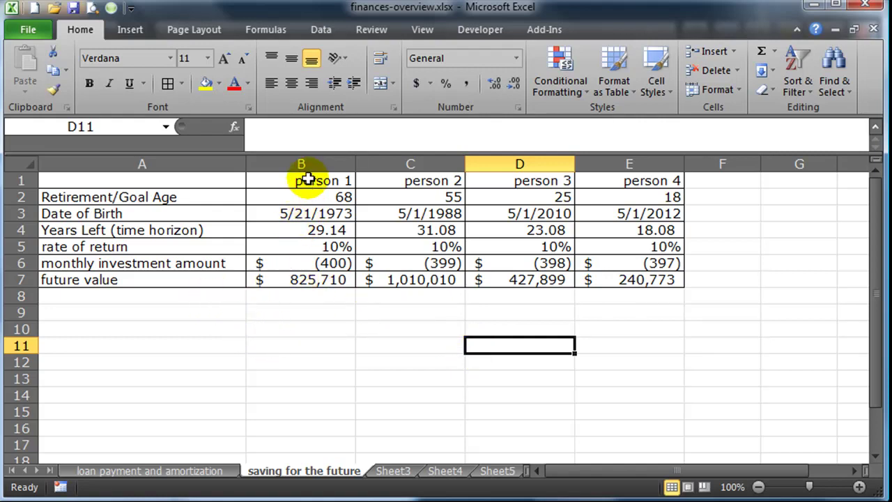
# Examine person 1's figures and formulas in B2 to B7, along with person 2's goal age and years left formula
pyautogui.moveTo(301, 175); pyautogui.dragTo(307, 280)
pyautogui.click(331, 361)
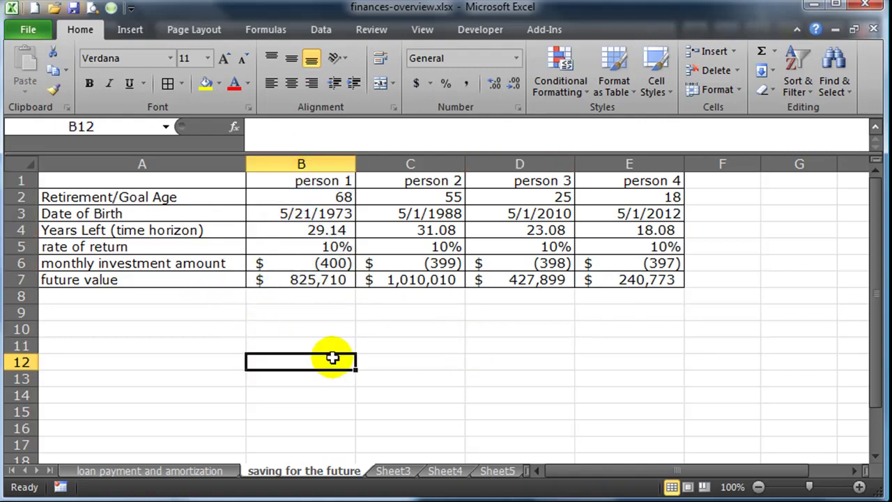
pyautogui.click(338, 197)
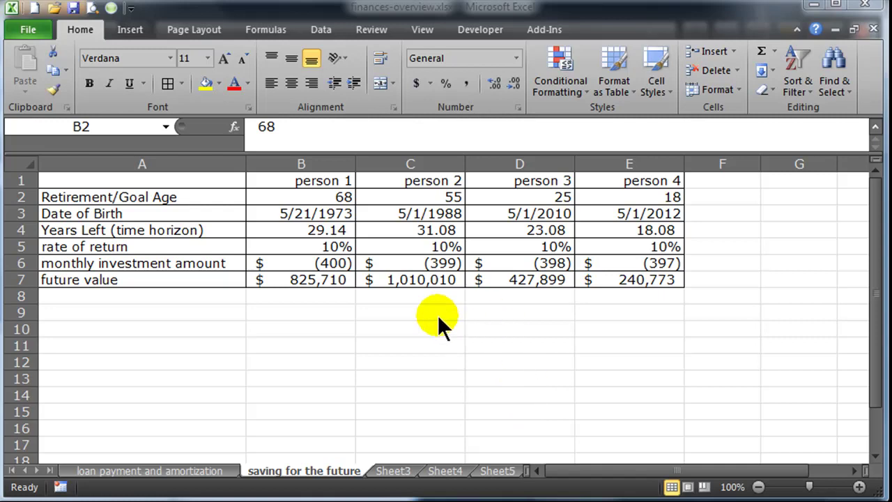
pyautogui.click(326, 245)
pyautogui.click(323, 197)
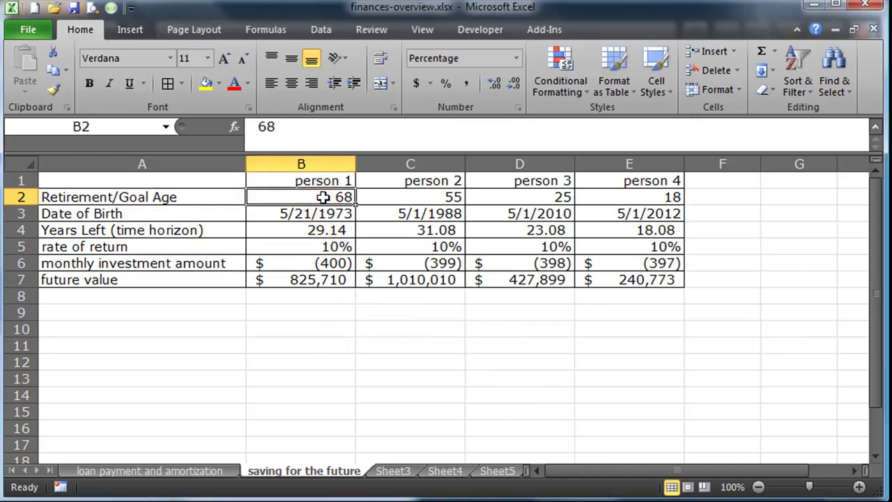
pyautogui.click(326, 216)
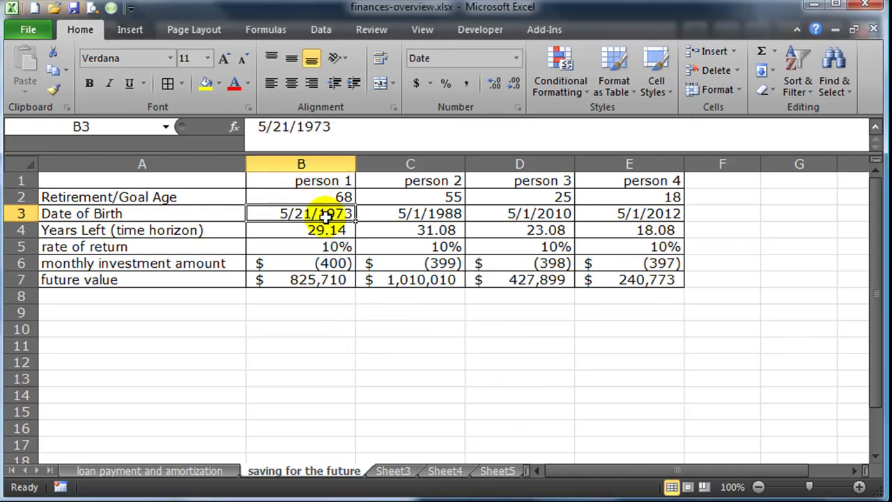
pyautogui.click(324, 231)
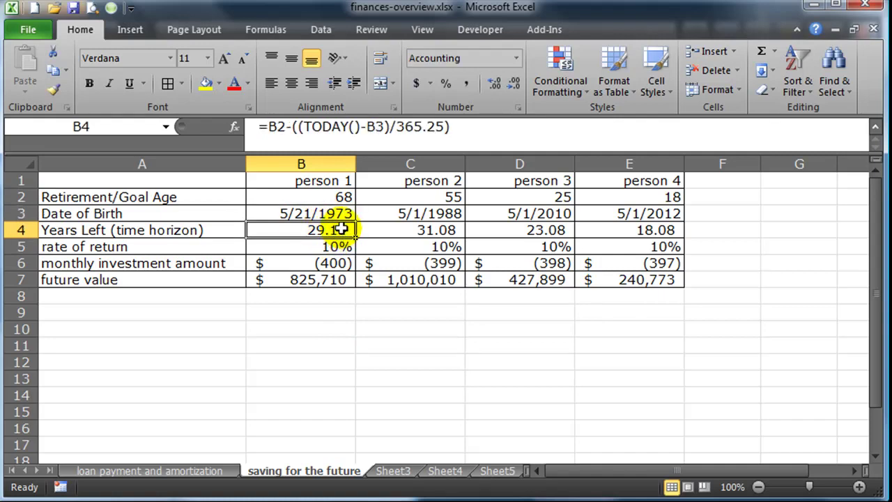
pyautogui.click(338, 246)
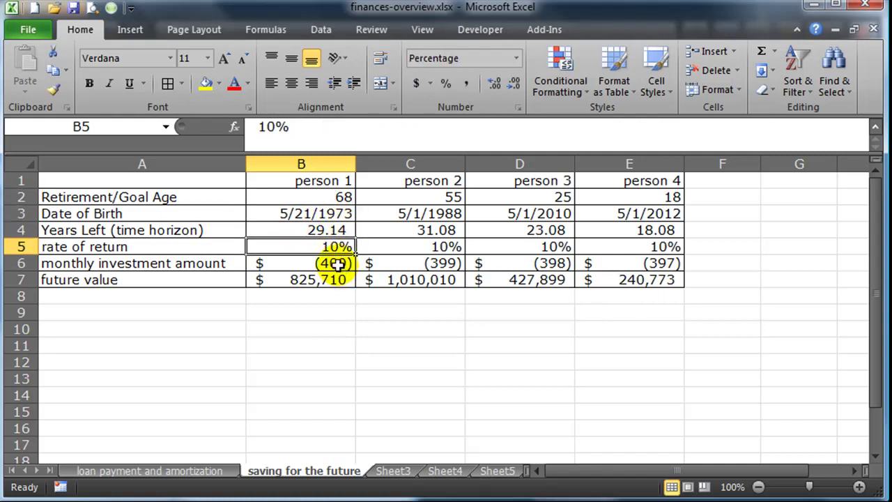
pyautogui.click(337, 262)
pyautogui.click(327, 280)
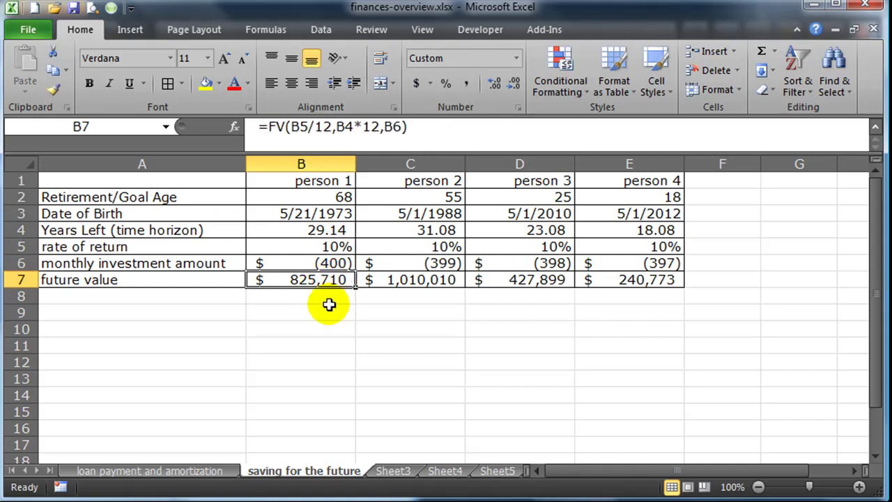
pyautogui.click(422, 201)
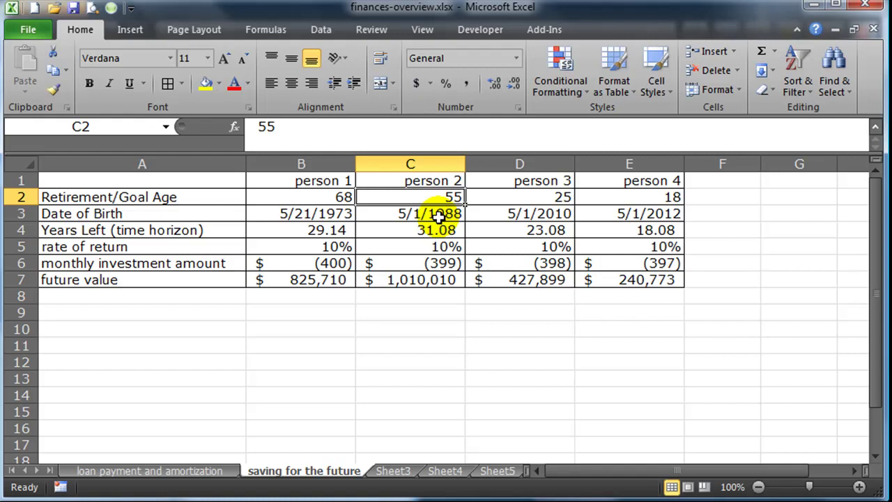
pyautogui.click(442, 318)
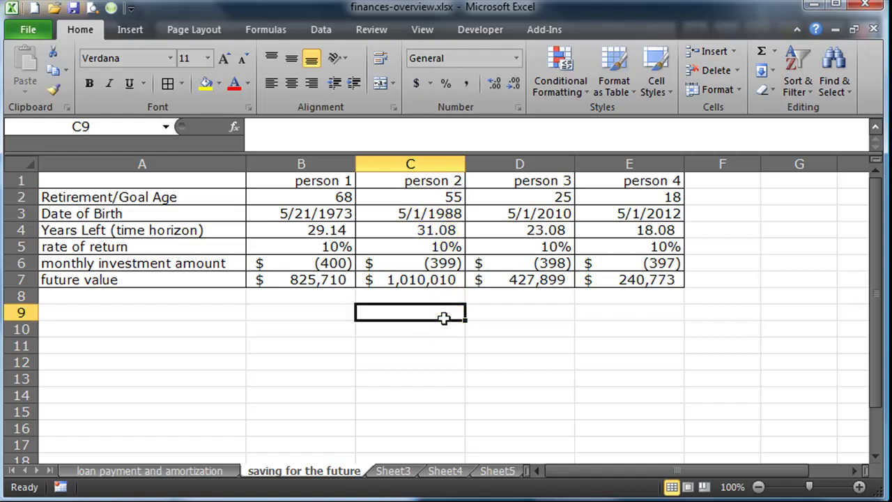
pyautogui.click(444, 234)
pyautogui.click(444, 234)
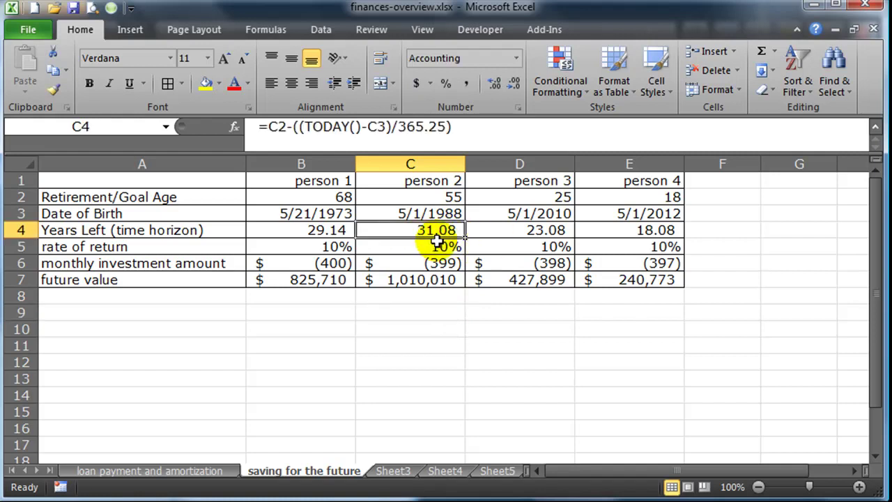
# Set person 1's retirement age in cell B2 to 70 to test its effect on the future value
pyautogui.click(317, 198)
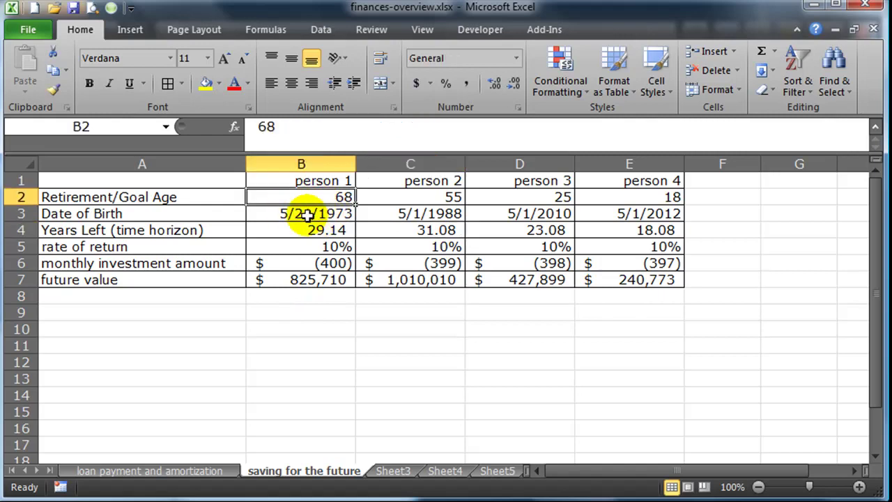
pyautogui.write('70')
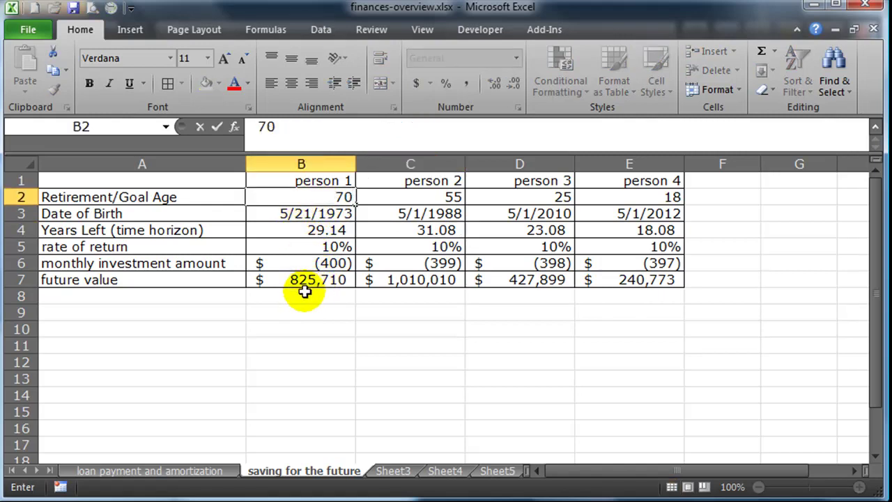
pyautogui.press('Return')
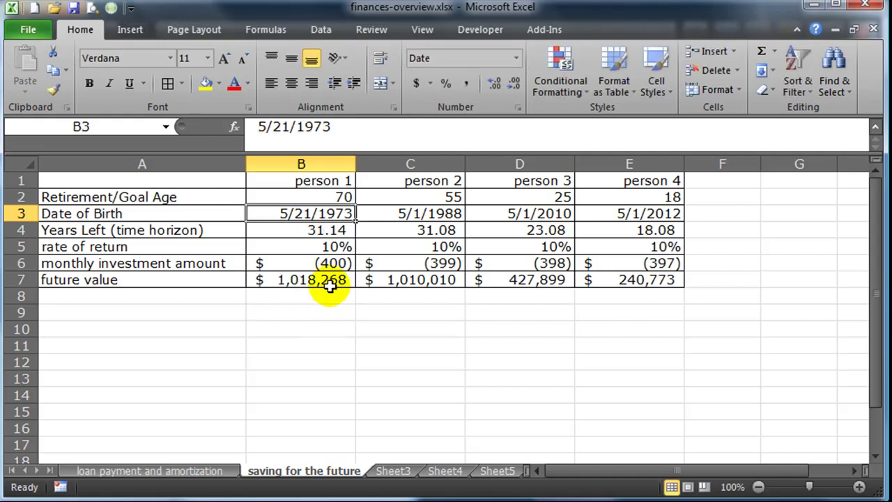
# Try a retirement age of 38 for person 1 in cell B2
pyautogui.click(337, 198)
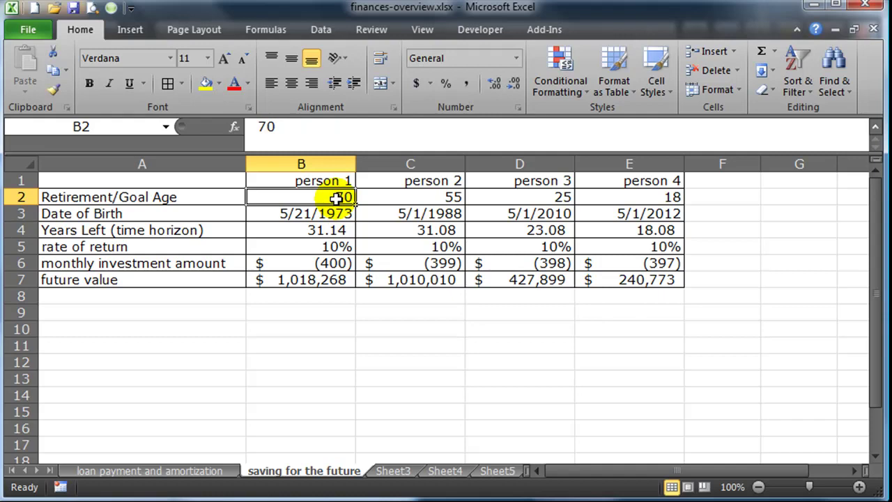
pyautogui.write('38')
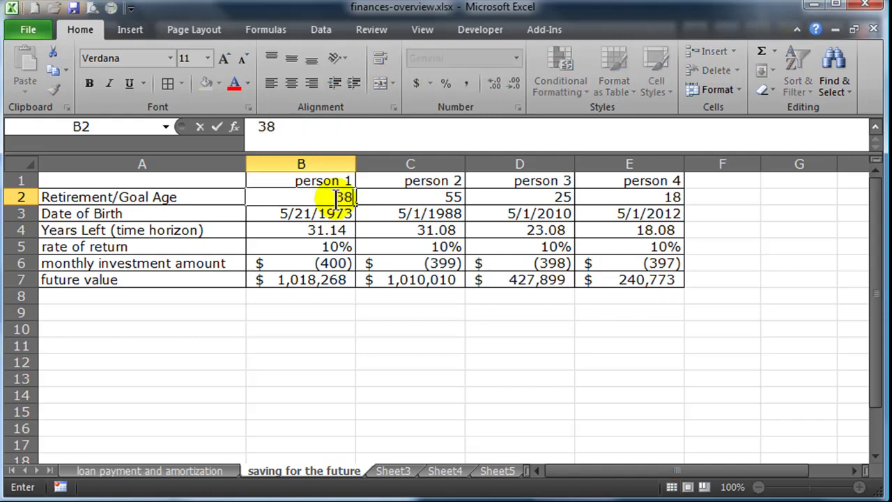
pyautogui.press('Tab')
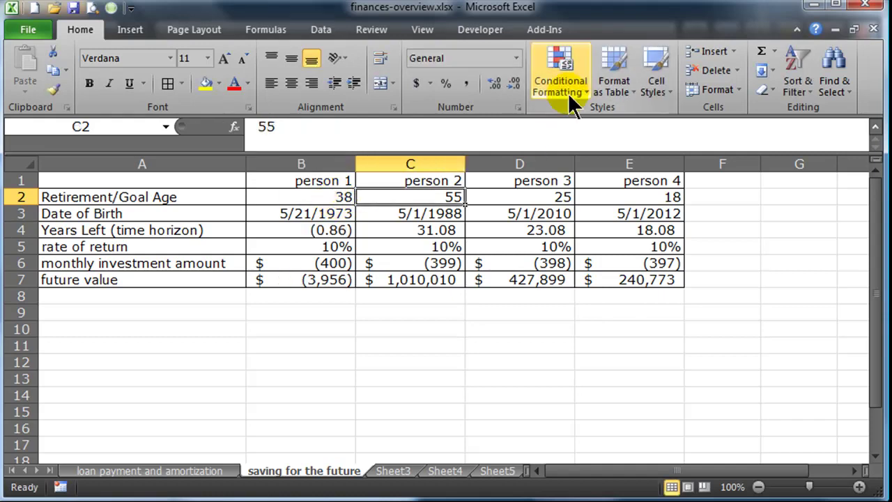
# Restore person 1's retirement age in cell B2 to 68
pyautogui.click(327, 198)
pyautogui.write('68')
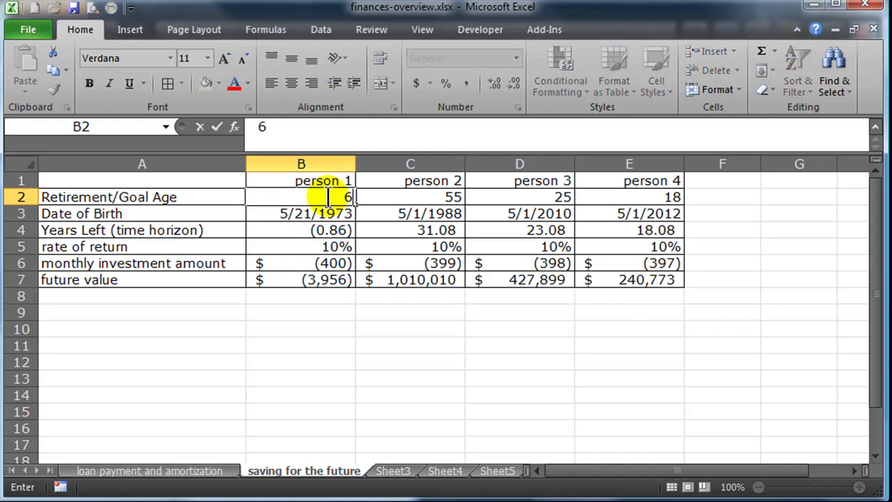
pyautogui.press('Return')
# Set person 2's monthly investment amount in cell C6 to -400
pyautogui.click(410, 198)
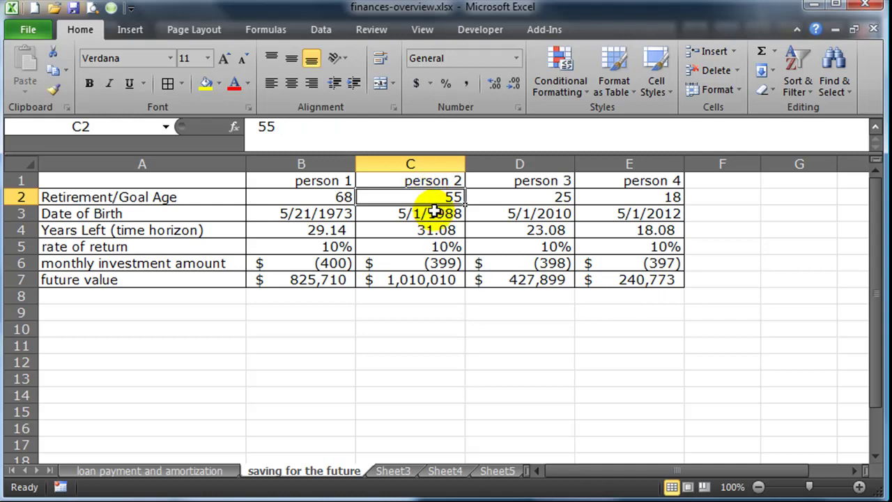
pyautogui.click(433, 211)
pyautogui.click(433, 264)
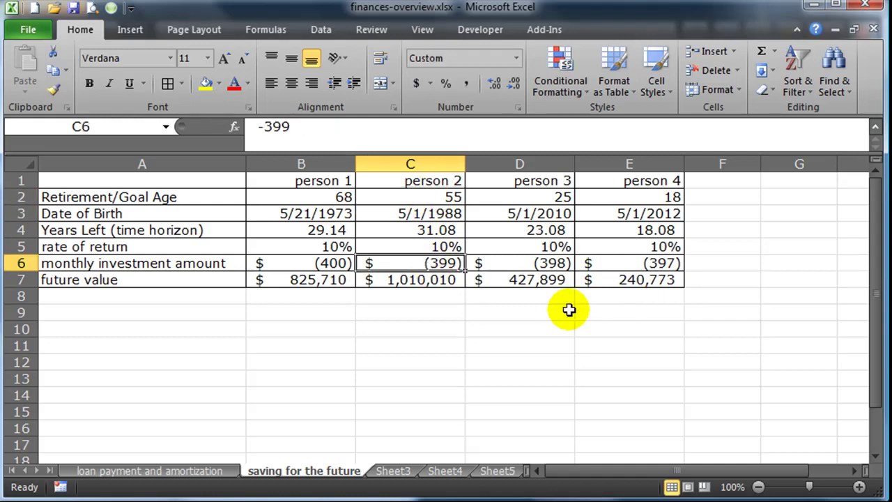
pyautogui.write('-400')
pyautogui.press('Return')
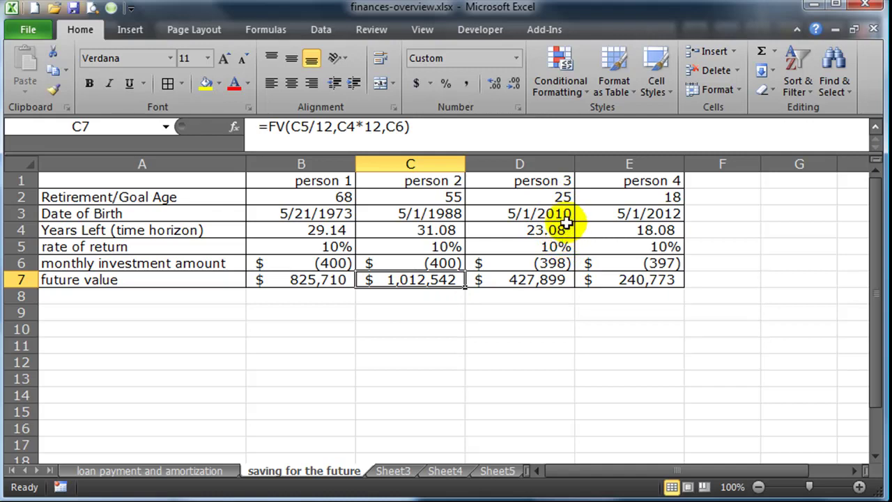
# Set person 3's monthly investment amount in cell D6 to -100 and check that person's years left and future value formulas
pyautogui.click(554, 263)
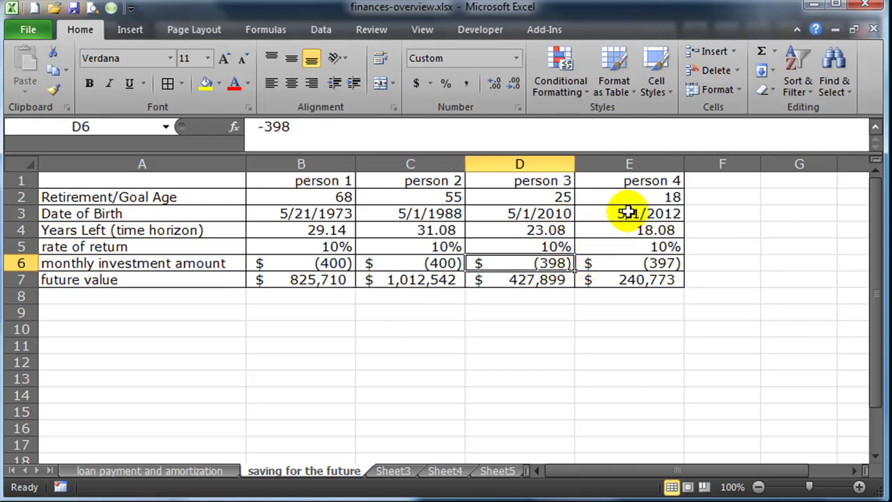
pyautogui.write('=1')
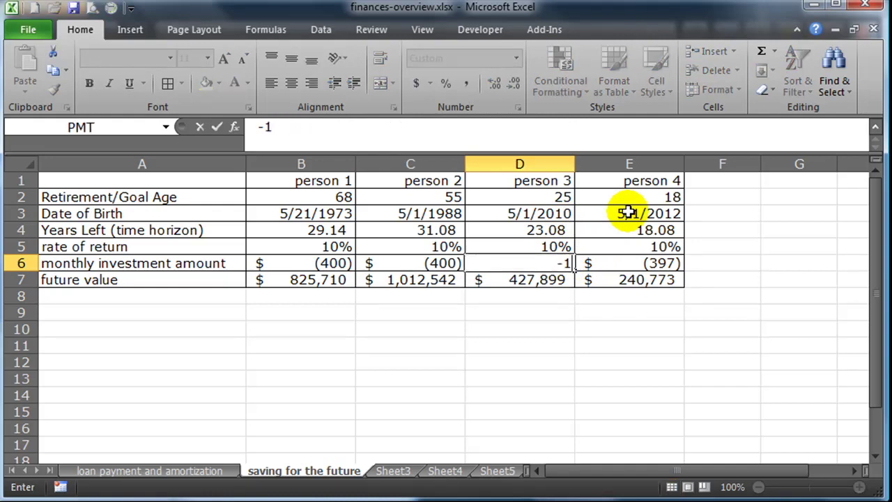
pyautogui.write('00')
pyautogui.press('Return')
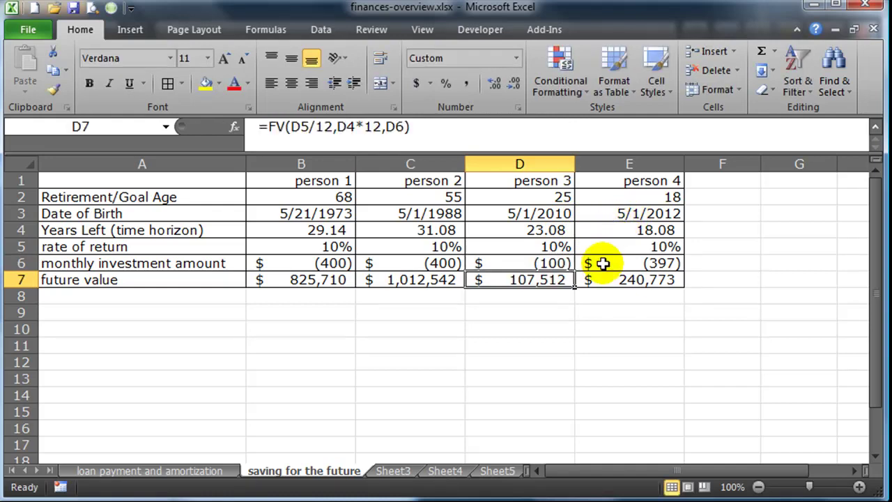
pyautogui.click(538, 315)
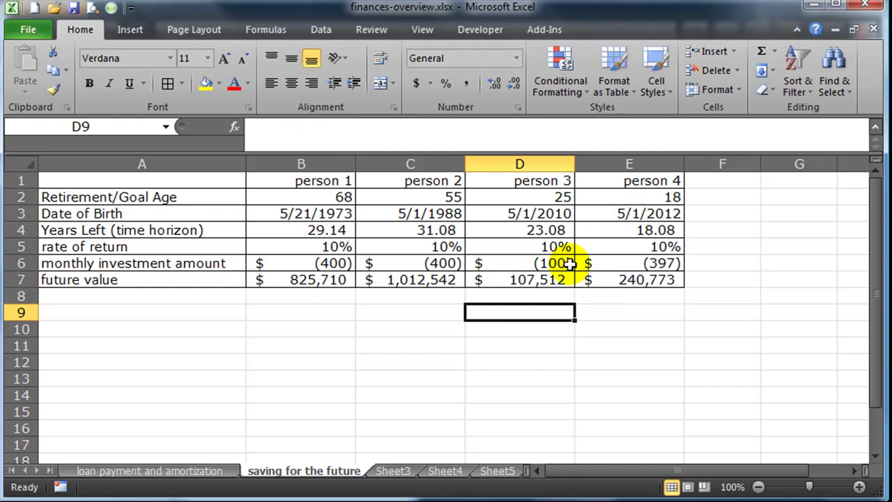
pyautogui.click(568, 263)
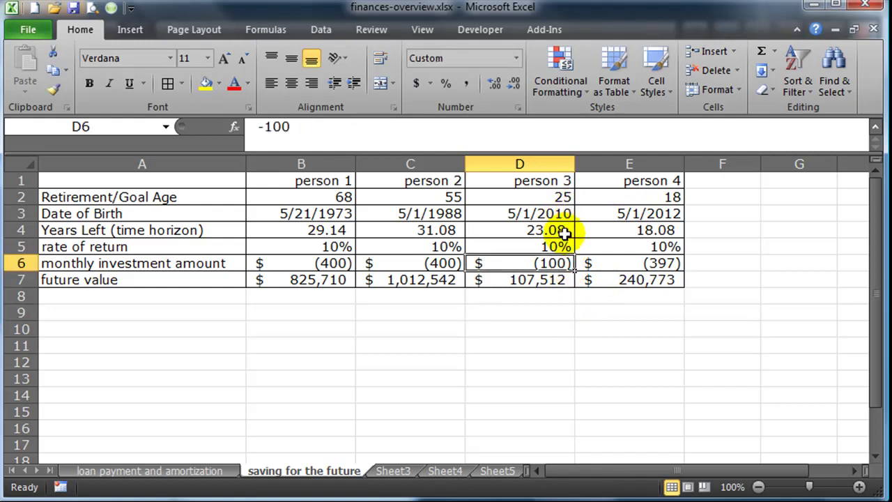
pyautogui.click(563, 235)
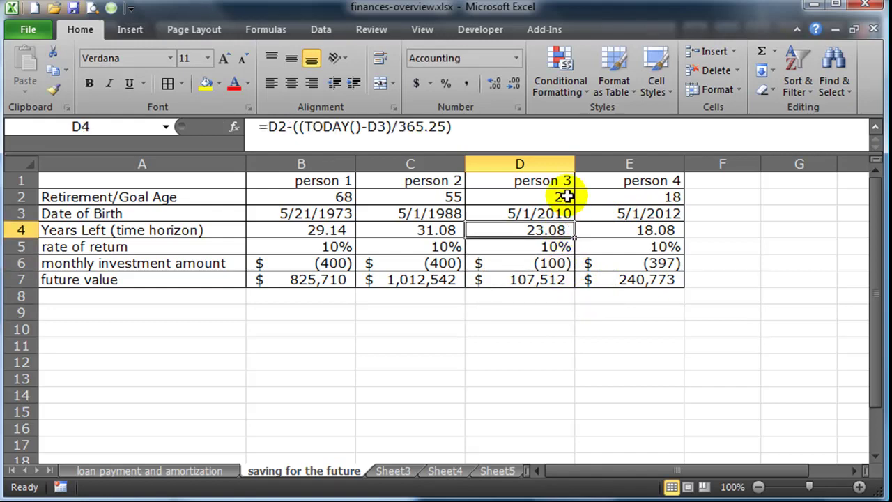
pyautogui.click(542, 281)
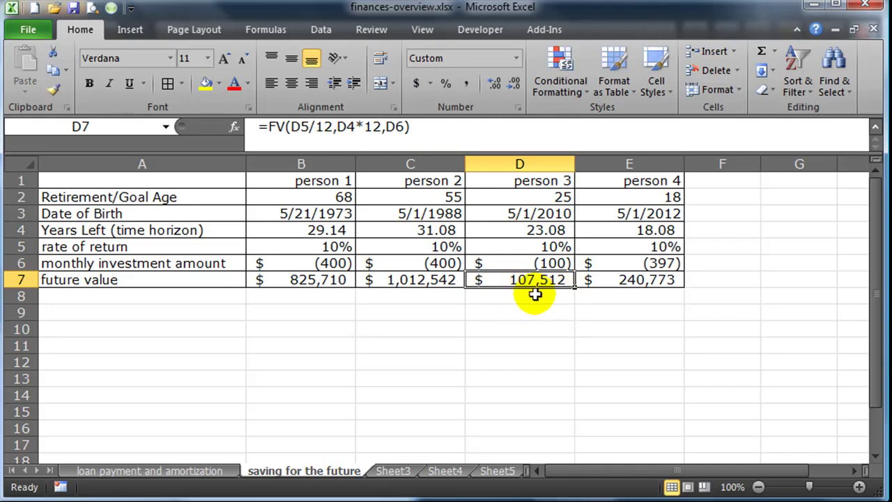
# Set person 4's monthly investment amount in cell E6 to -60
pyautogui.click(671, 200)
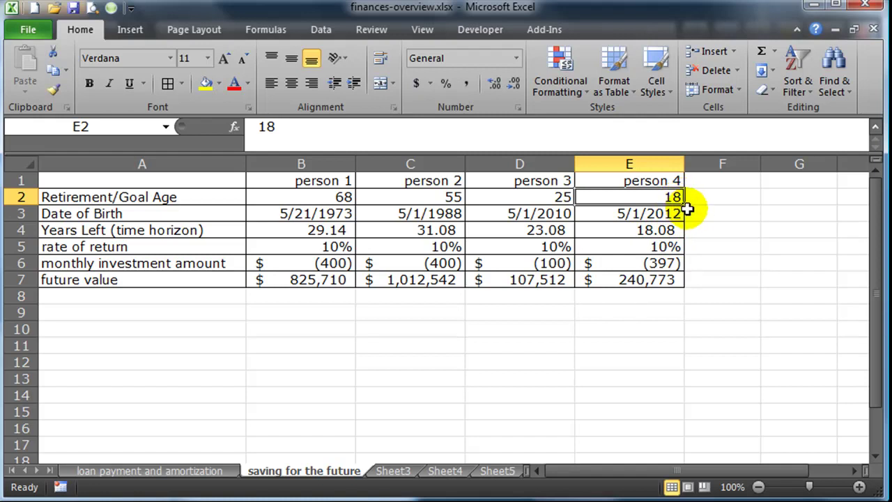
pyautogui.click(666, 263)
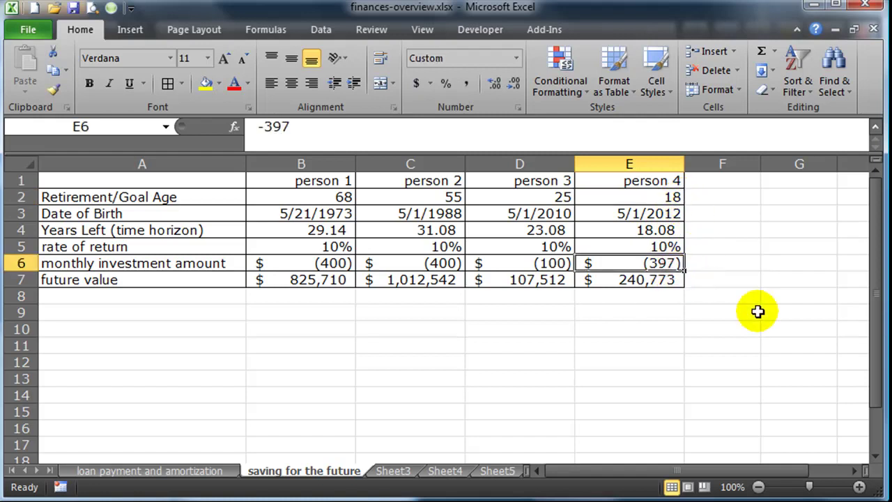
pyautogui.write('=')
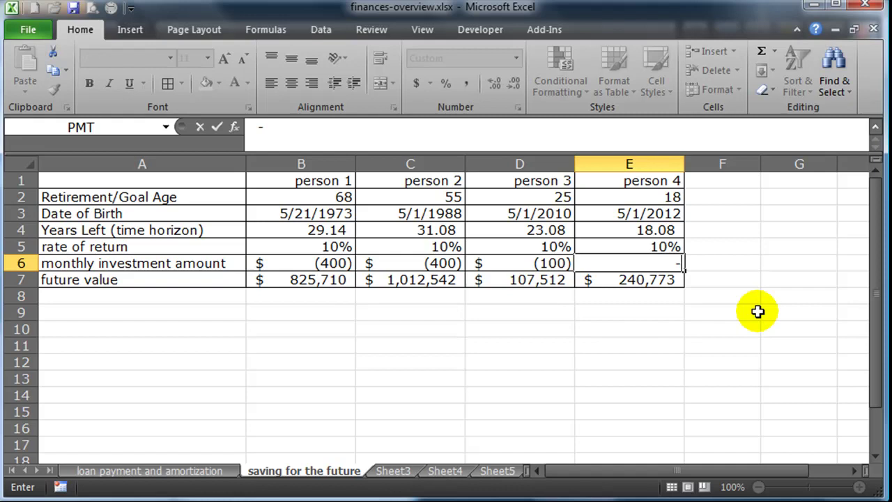
pyautogui.write('60')
pyautogui.press('Return')
pyautogui.press('Return')
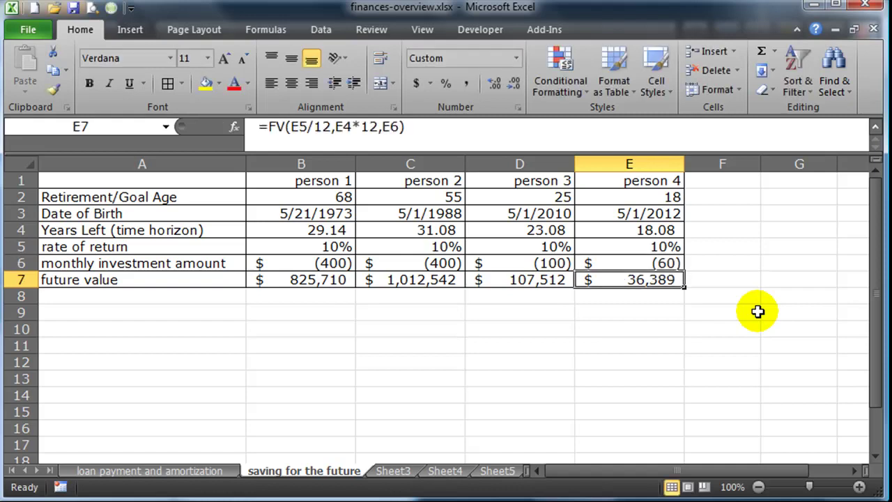
# Set person 4's monthly investment amount in cell E6 to -100 and check that person's future value
pyautogui.click(655, 313)
pyautogui.click(674, 263)
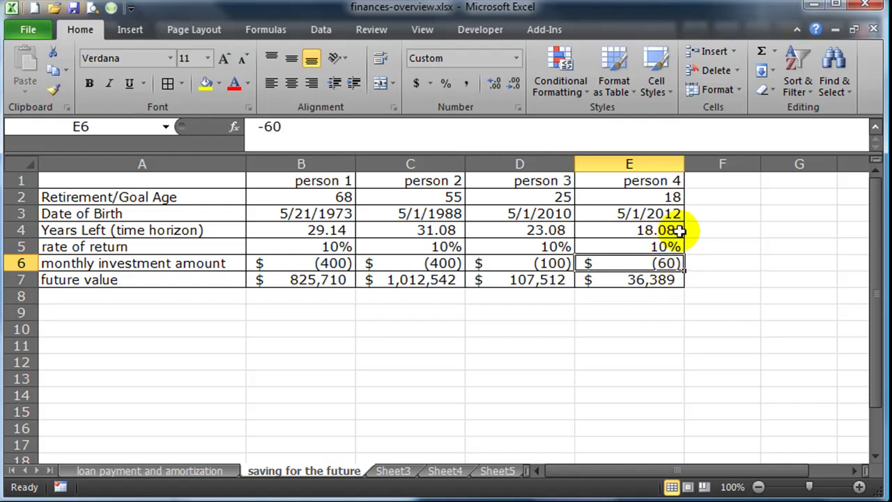
pyautogui.click(649, 281)
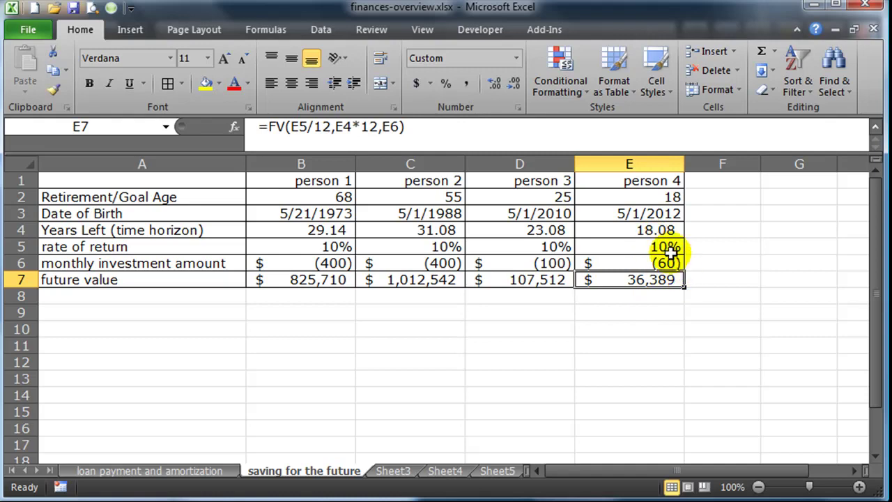
pyautogui.click(663, 313)
pyautogui.click(669, 264)
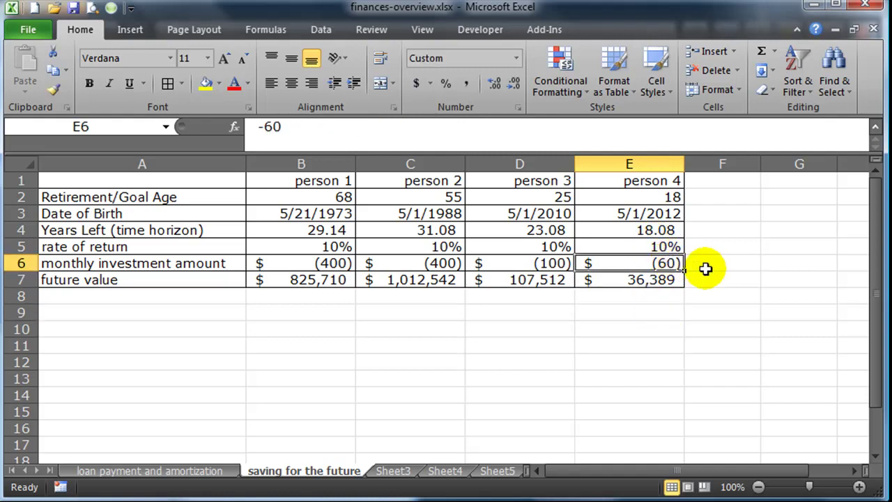
pyautogui.write('-100')
pyautogui.press('Return')
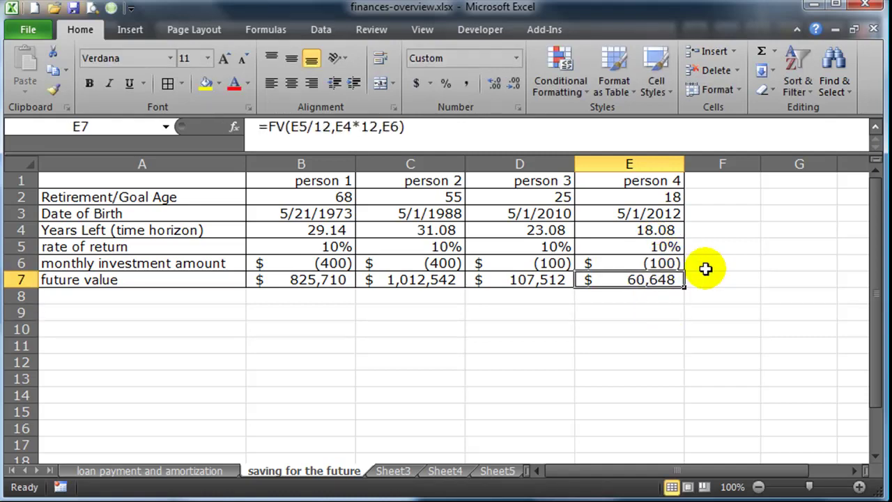
pyautogui.click(637, 342)
pyautogui.click(637, 279)
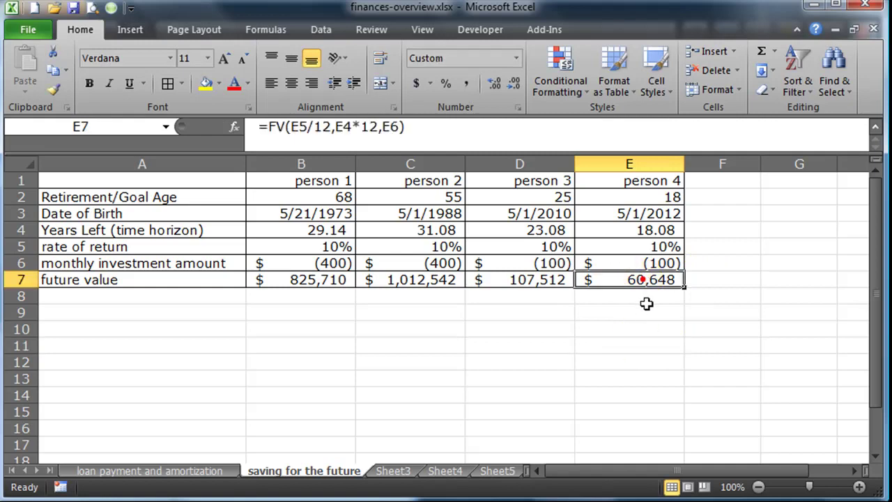
pyautogui.click(639, 300)
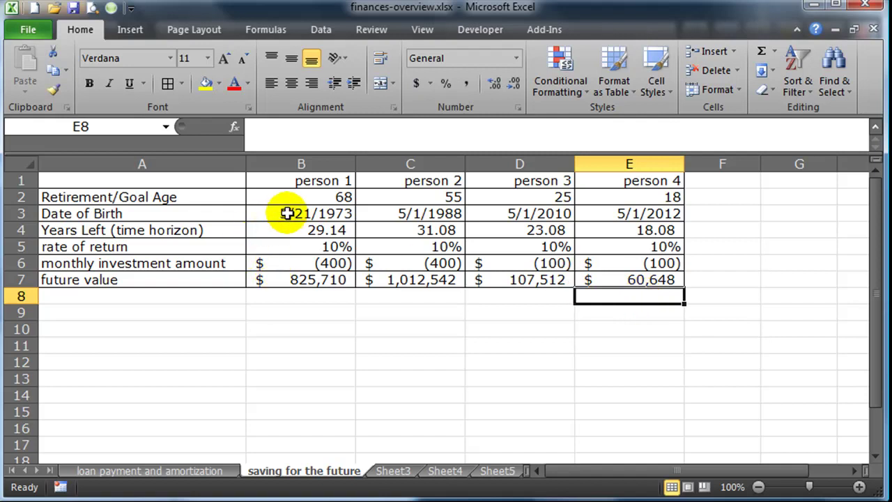
# Compare the years left in B4:E4 with the future values in B7:E7 across all four people
pyautogui.moveTo(295, 230); pyautogui.dragTo(638, 231)
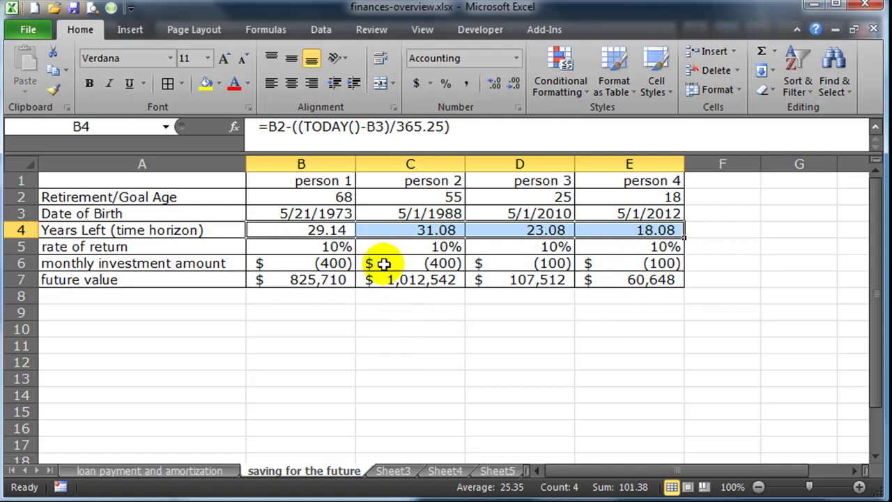
pyautogui.click(389, 309)
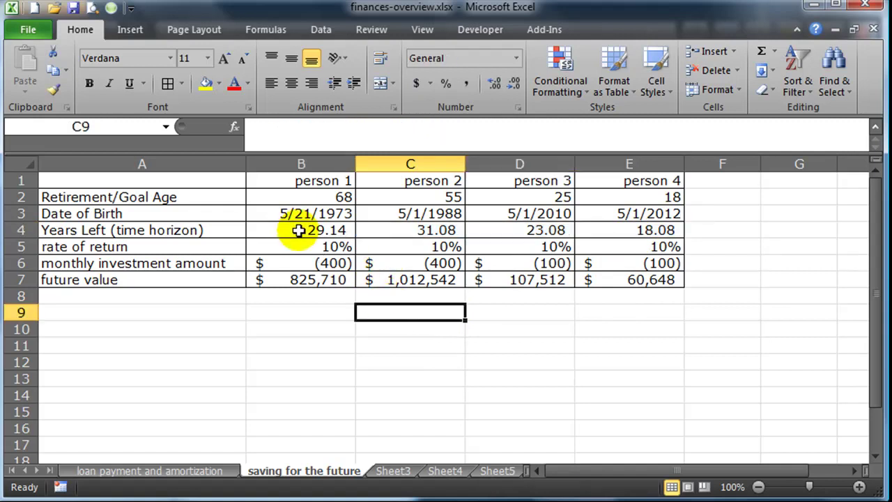
pyautogui.moveTo(333, 230); pyautogui.dragTo(633, 231)
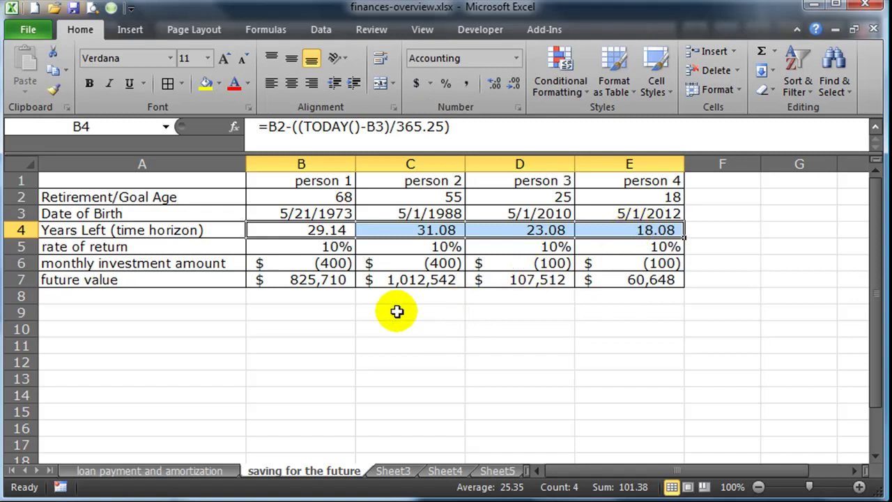
pyautogui.moveTo(294, 280); pyautogui.dragTo(636, 281)
pyautogui.click(630, 313)
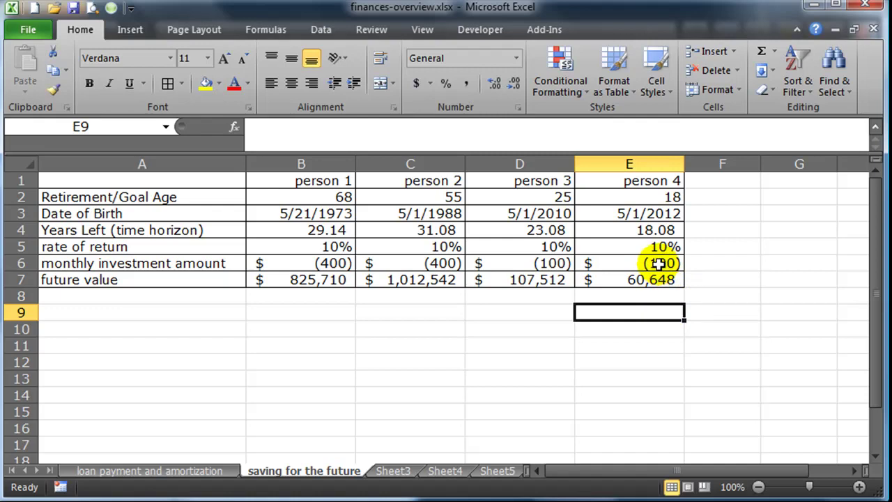
# Use Goal Seek to bring person 4's future value in E7 to 100000 by changing the monthly investment in E6
pyautogui.click(328, 28)
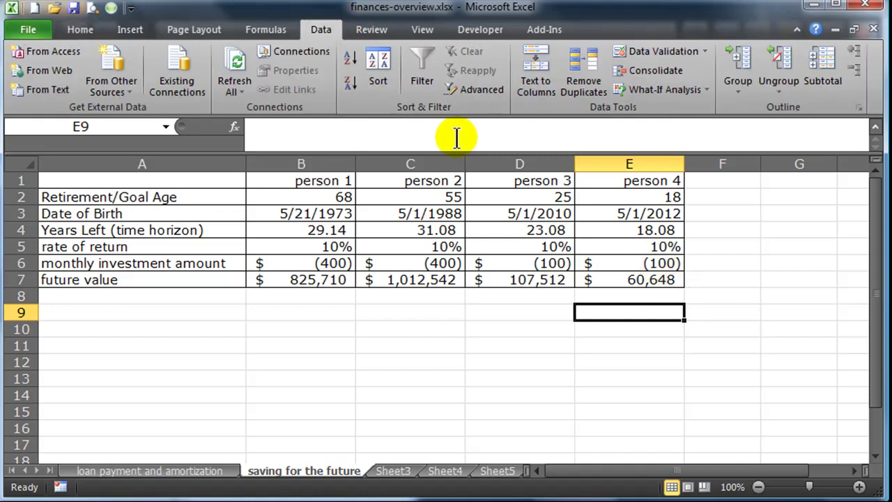
pyautogui.click(664, 89)
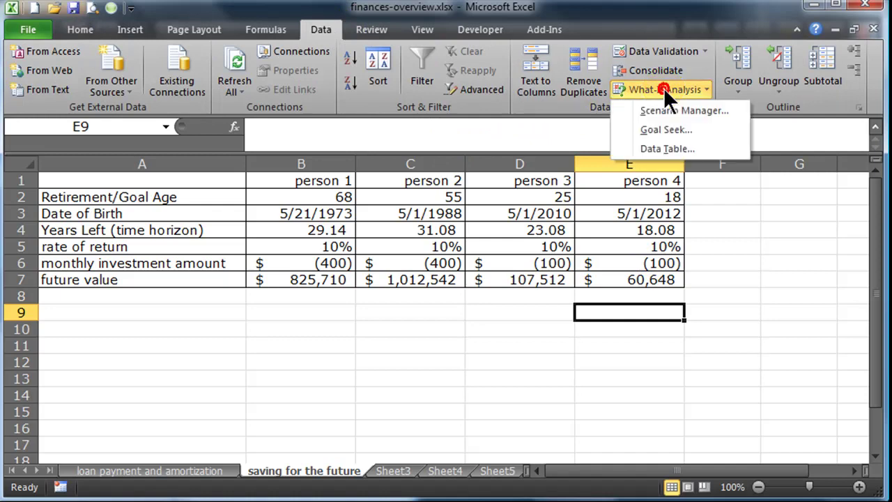
pyautogui.click(670, 133)
pyautogui.moveTo(156, 73); pyautogui.dragTo(406, 300)
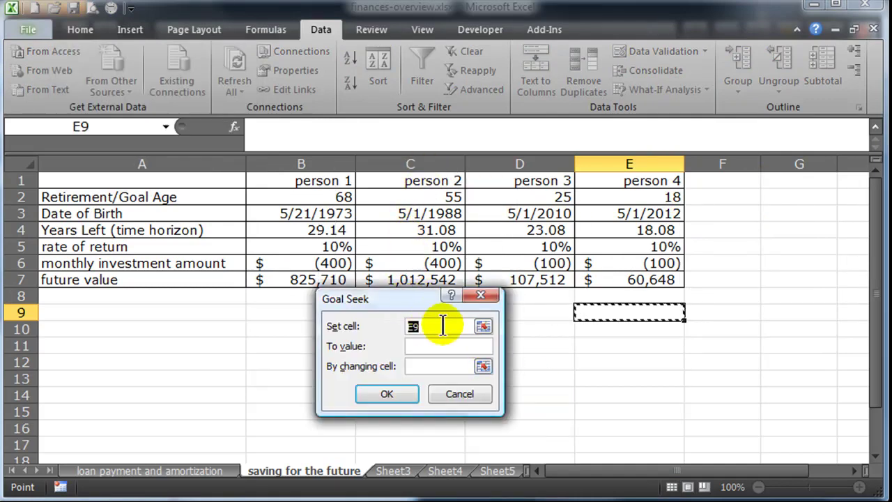
pyautogui.click(627, 279)
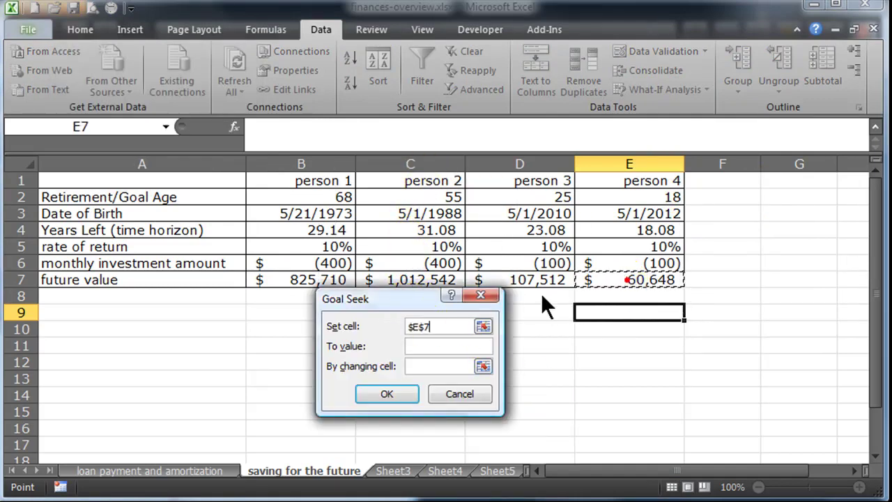
pyautogui.click(429, 344)
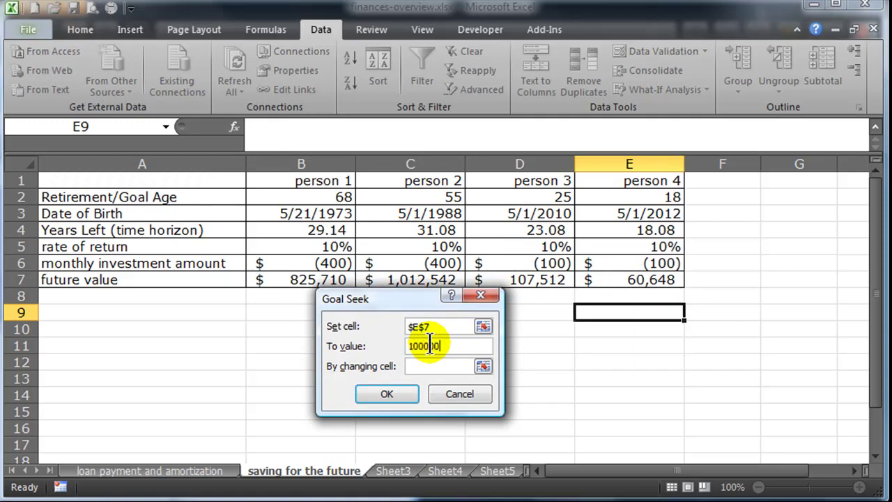
pyautogui.write('100000')
pyautogui.click(421, 366)
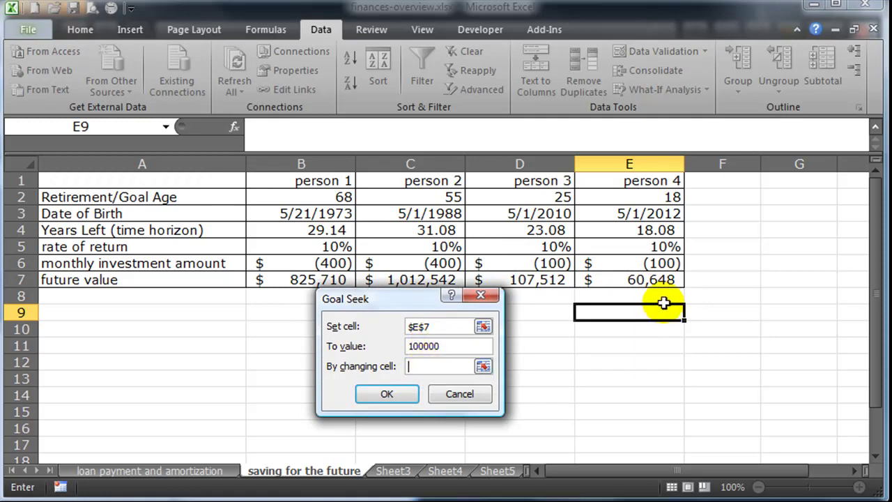
pyautogui.click(660, 263)
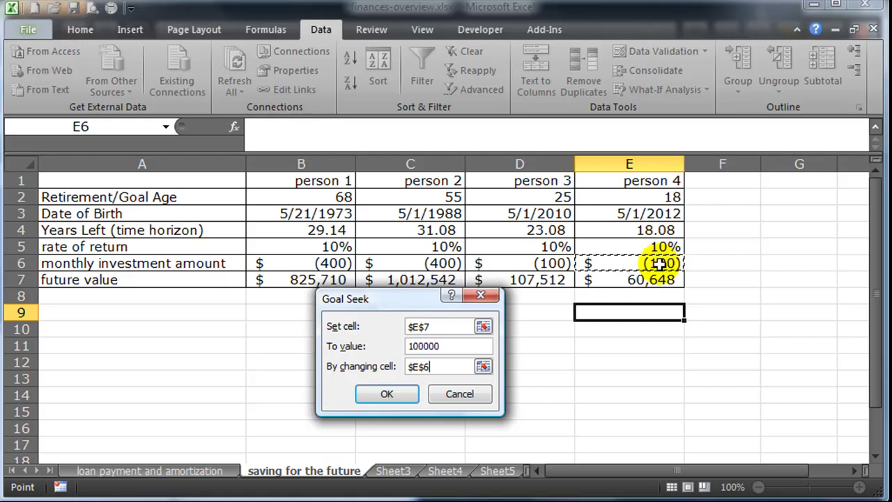
pyautogui.press('Return')
pyautogui.click(385, 389)
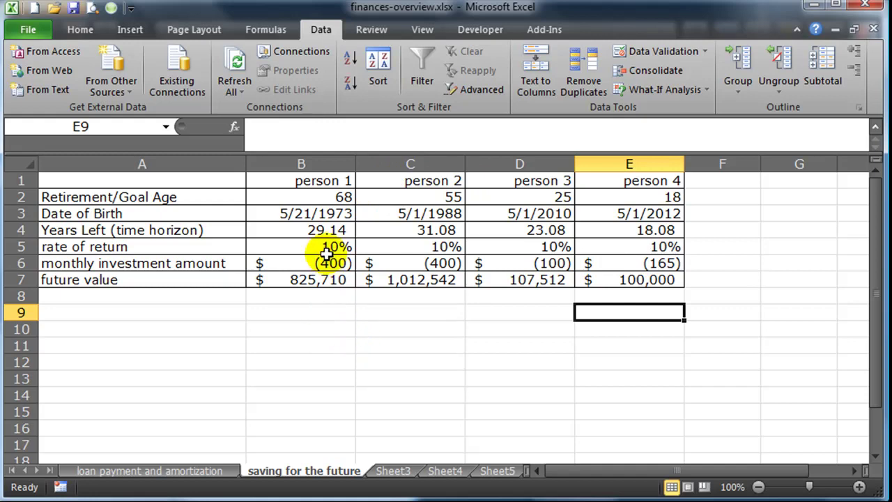
# Use Goal Seek to bring person 1's future value in B7 to 1000000 by changing the monthly investment in B6
pyautogui.click(327, 198)
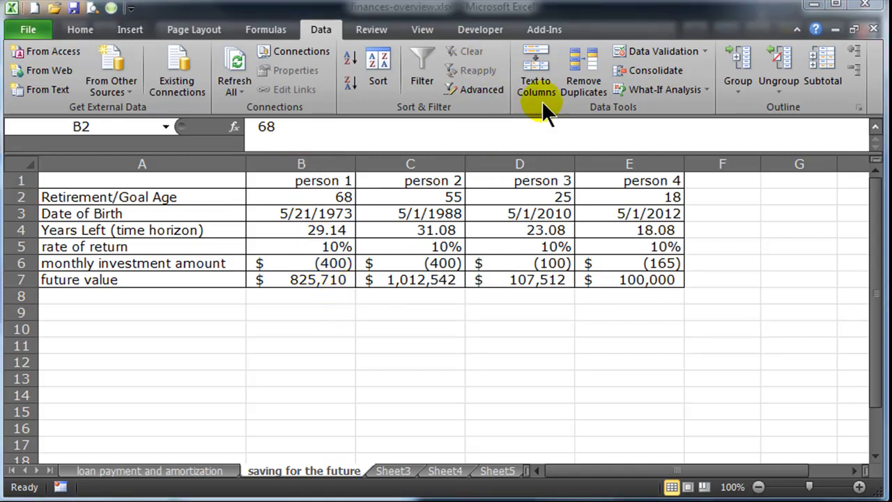
pyautogui.click(647, 90)
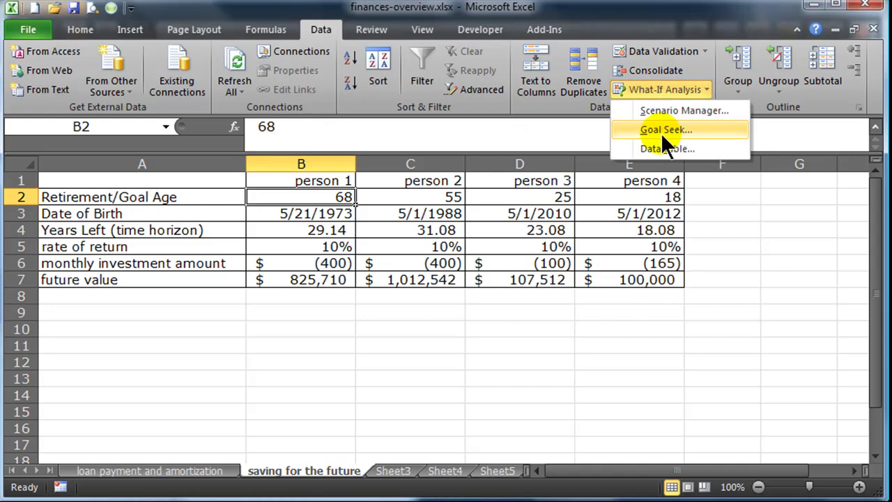
pyautogui.click(660, 131)
pyautogui.moveTo(363, 293); pyautogui.dragTo(482, 241)
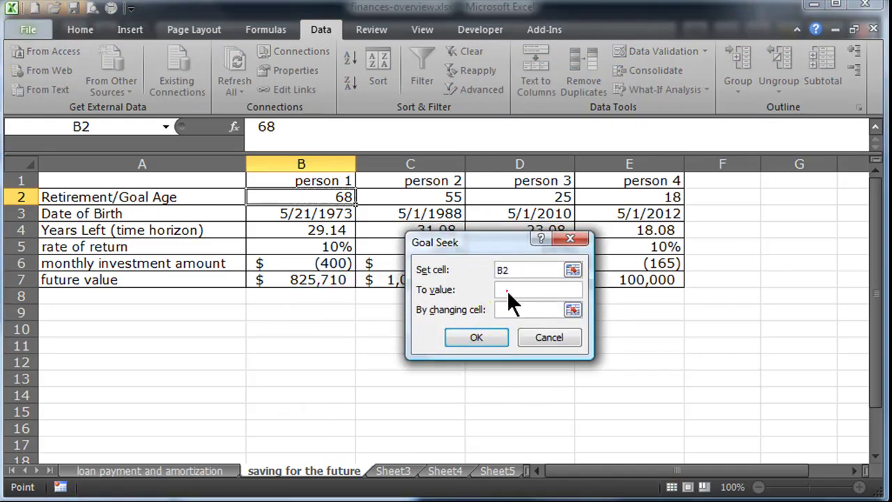
pyautogui.click(297, 279)
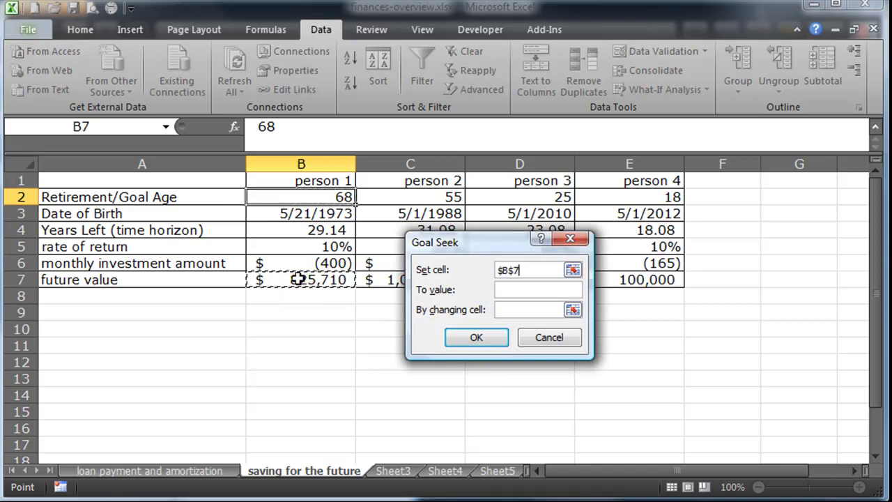
pyautogui.click(538, 290)
pyautogui.click(537, 289)
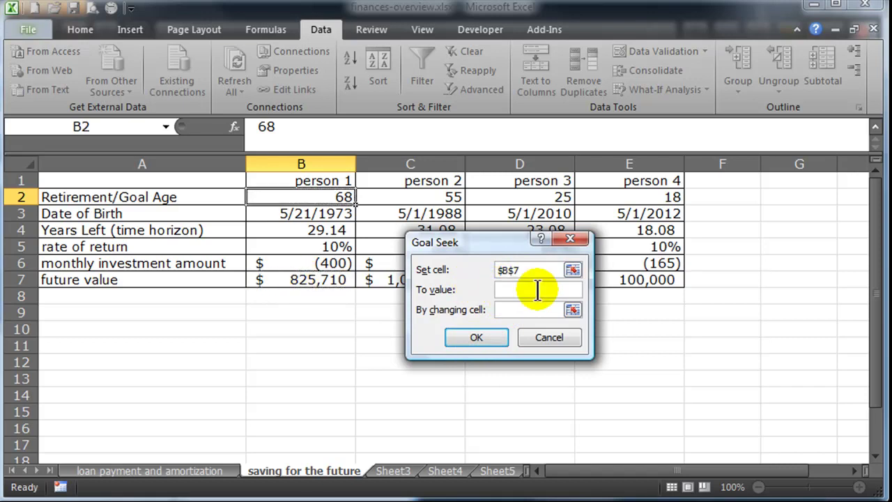
pyautogui.write('1000000')
pyautogui.click(519, 310)
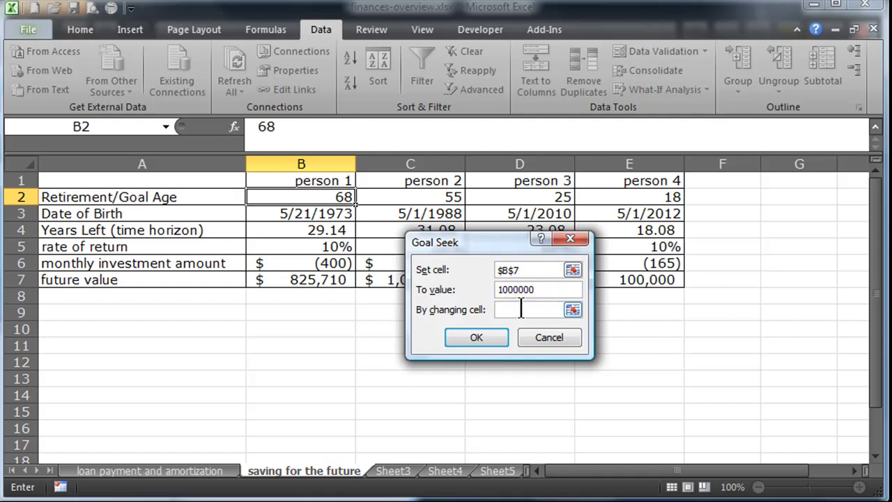
pyautogui.click(326, 263)
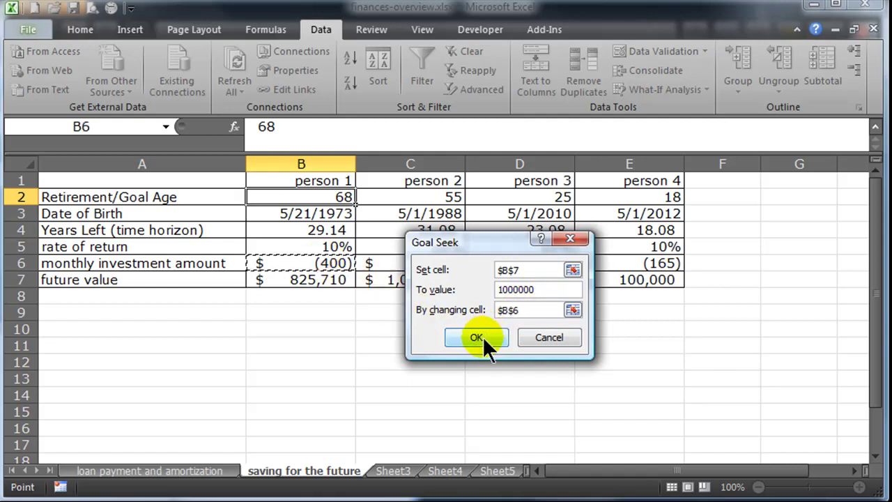
pyautogui.click(483, 336)
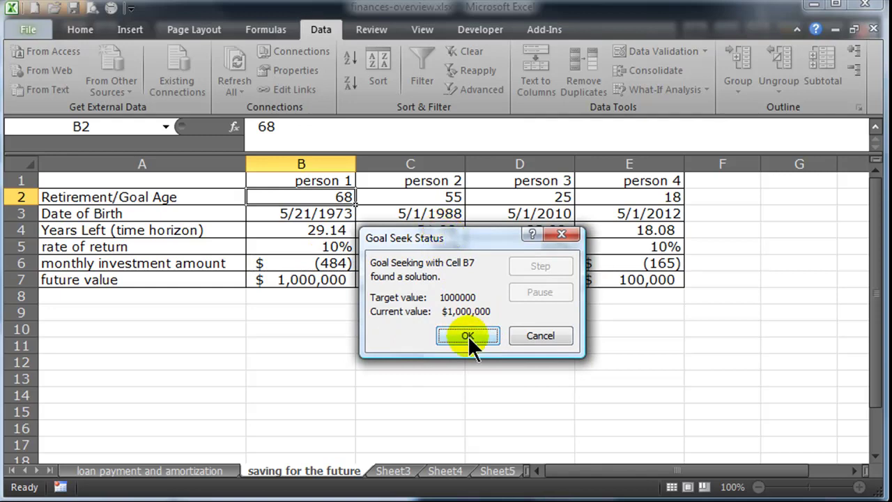
pyautogui.click(468, 335)
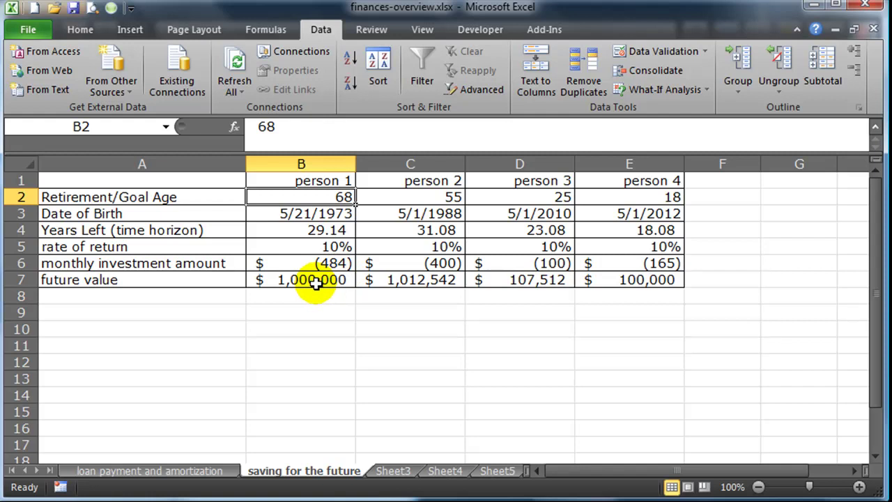
# Set person 1's monthly investment amount in cell B6 to -350
pyautogui.click(337, 264)
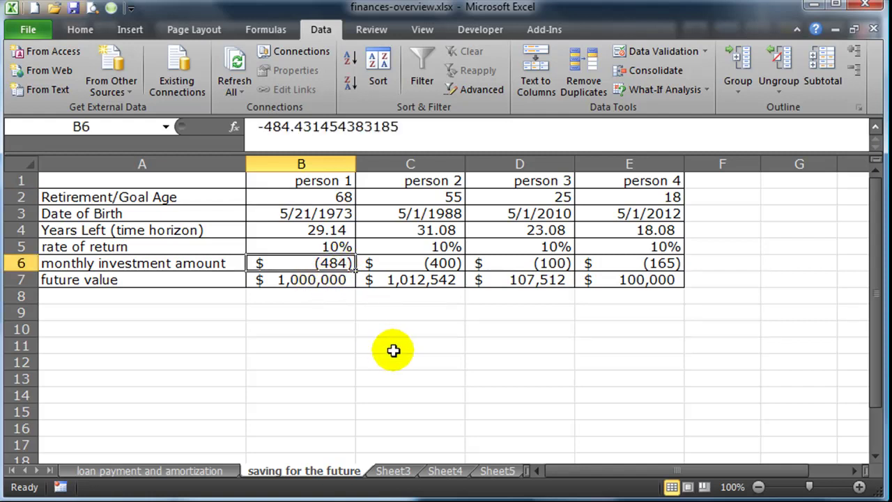
pyautogui.write('-350')
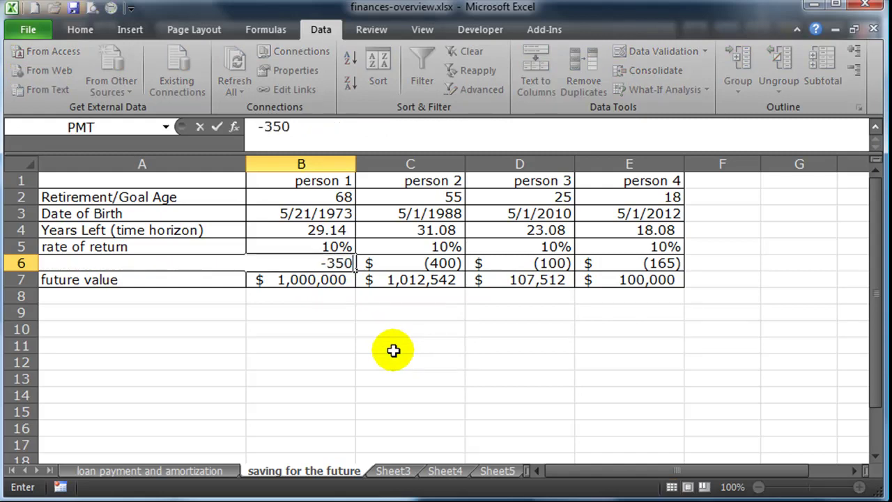
pyautogui.press('Return')
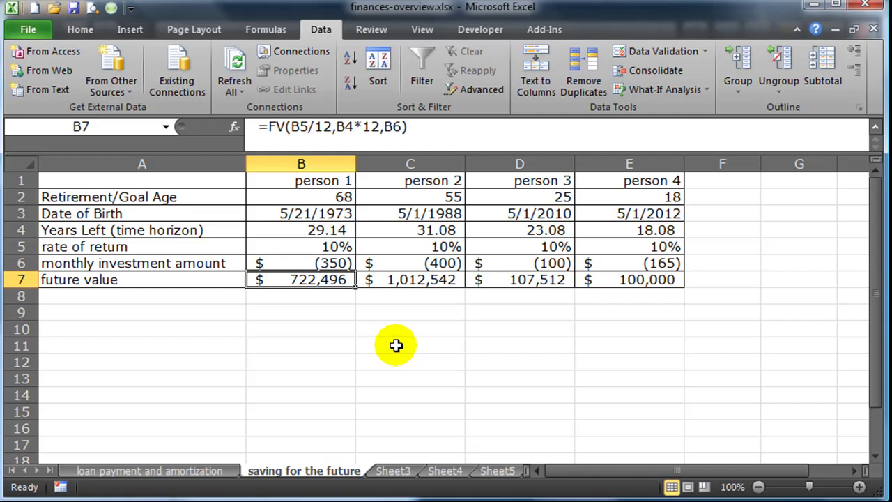
# Use Goal Seek to bring person 1's future value in B7 to 900000 by changing the retirement/goal age in B2
pyautogui.click(338, 197)
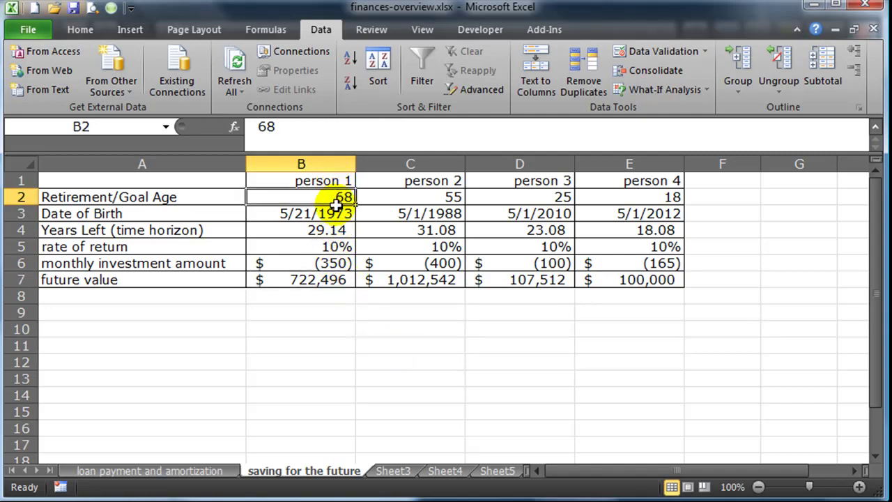
pyautogui.click(335, 265)
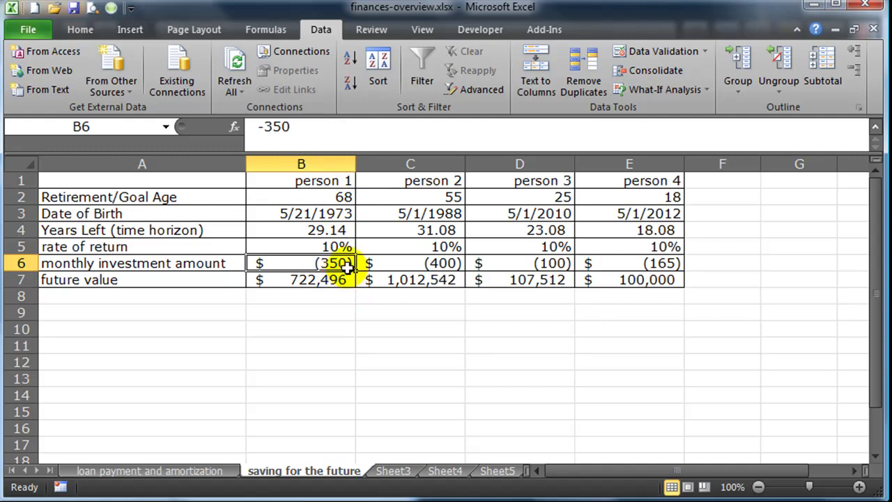
pyautogui.click(338, 283)
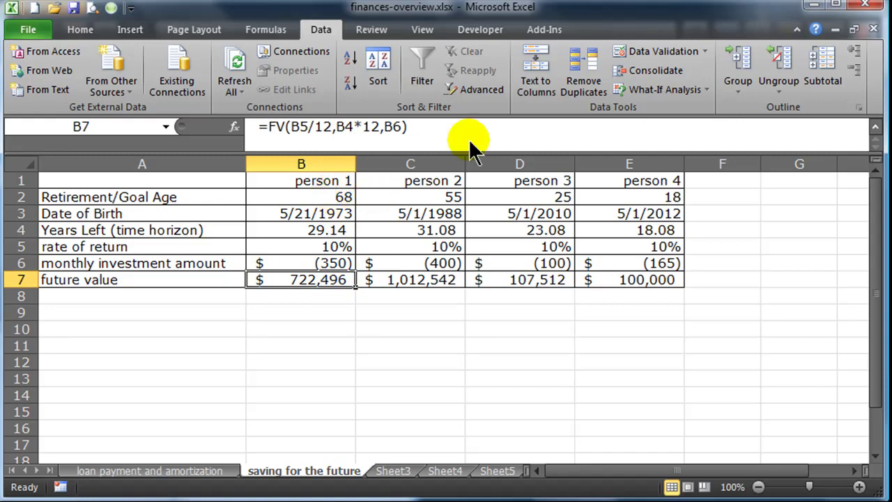
pyautogui.click(671, 89)
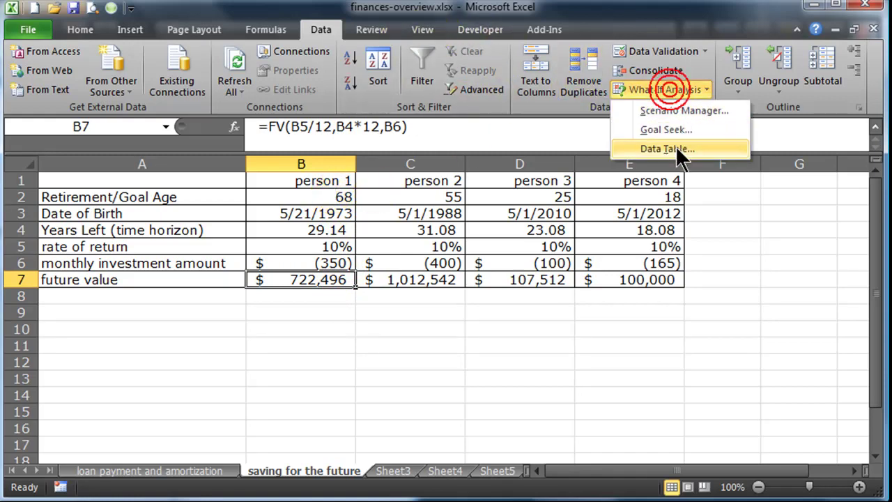
pyautogui.click(666, 130)
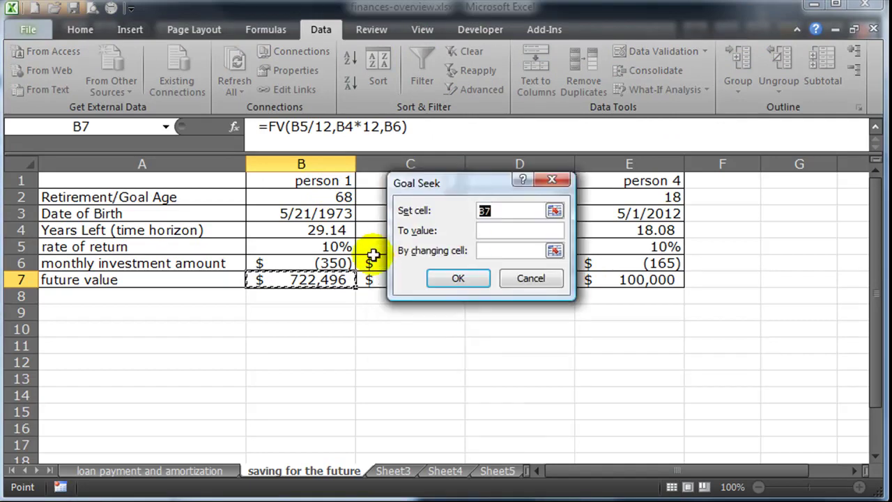
pyautogui.click(329, 281)
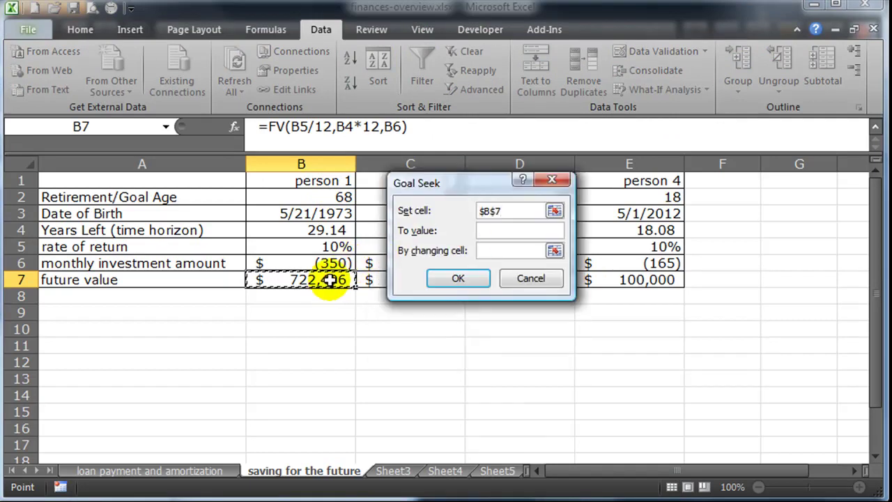
pyautogui.click(541, 229)
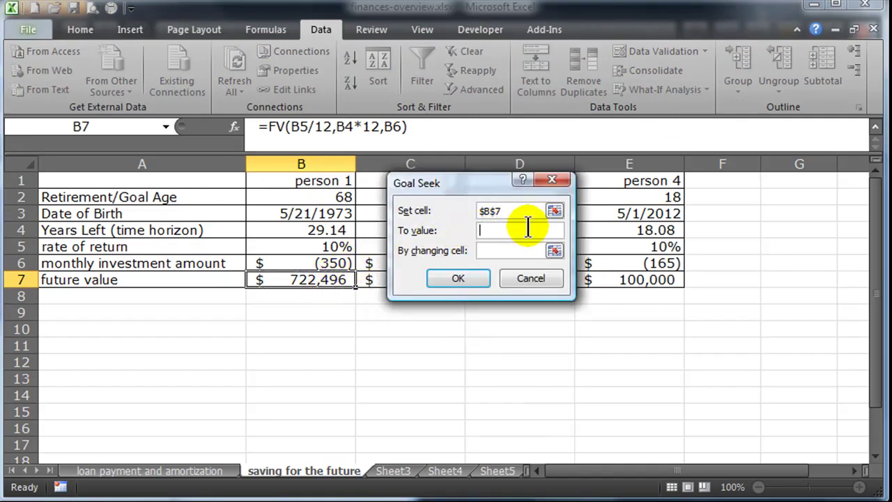
pyautogui.write('900000')
pyautogui.click(505, 250)
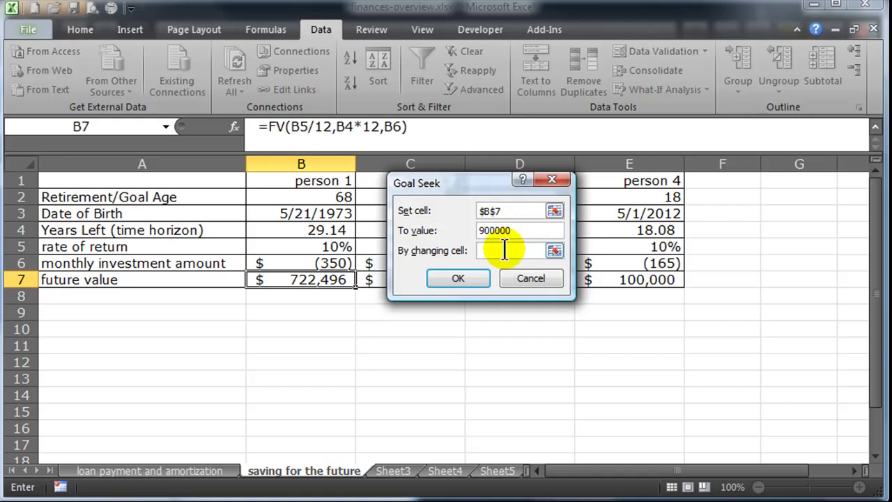
pyautogui.click(327, 197)
pyautogui.click(447, 278)
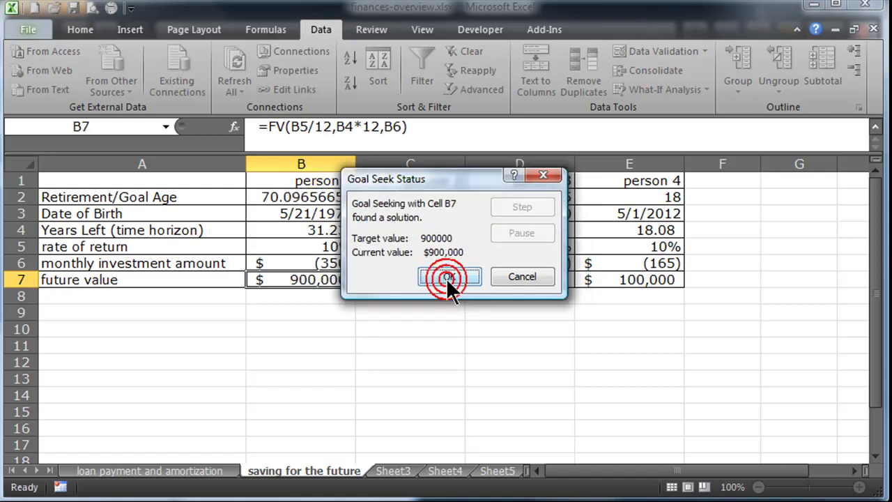
pyautogui.click(447, 278)
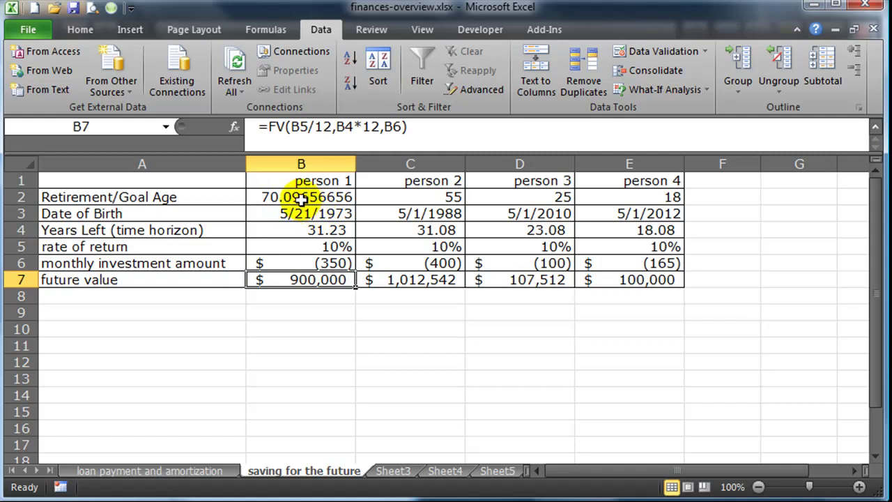
pyautogui.click(324, 299)
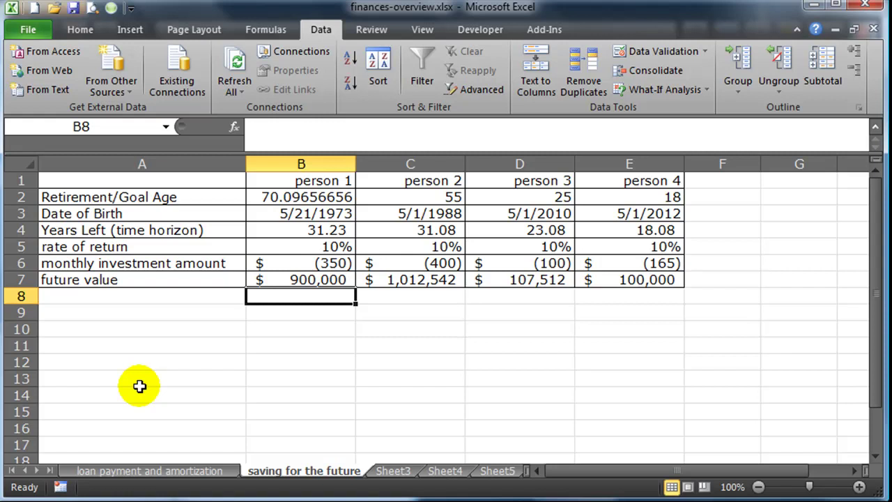
# Review the loan comparison and payment schedule on the loan payment and amortization sheet and return to the saving for the future sheet
pyautogui.click(159, 478)
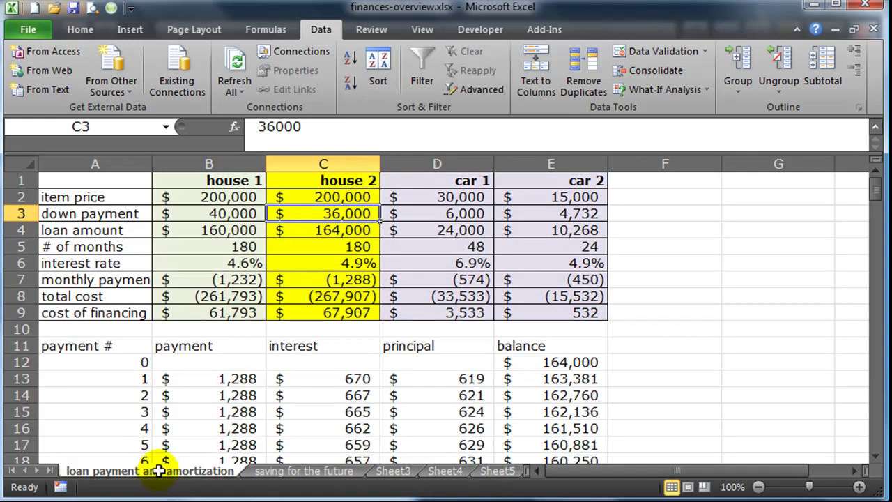
pyautogui.click(248, 260)
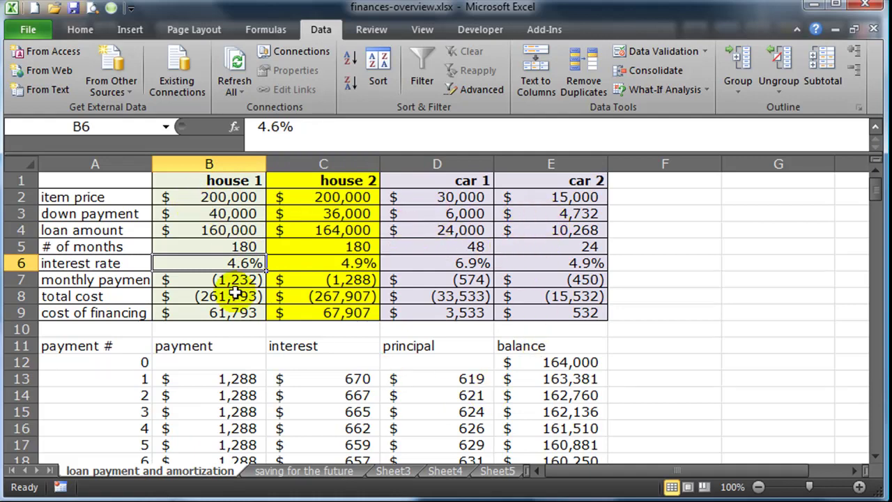
pyautogui.moveTo(874, 193); pyautogui.dragTo(873, 348)
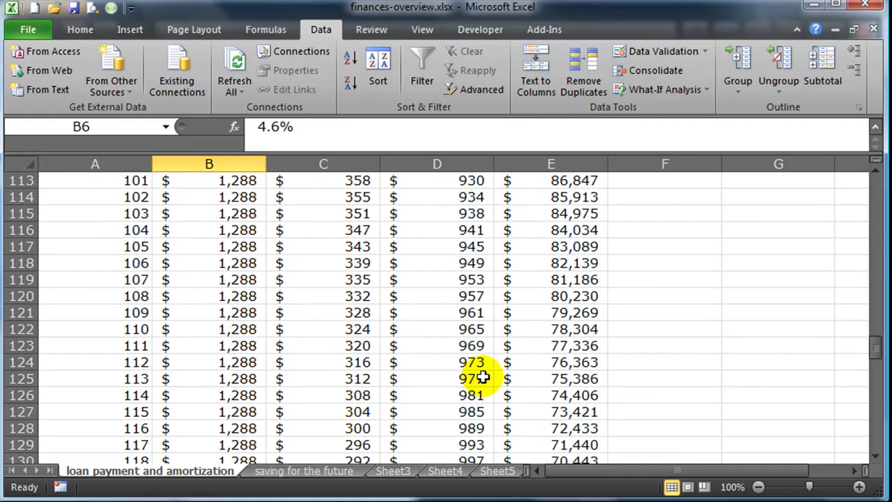
pyautogui.click(307, 471)
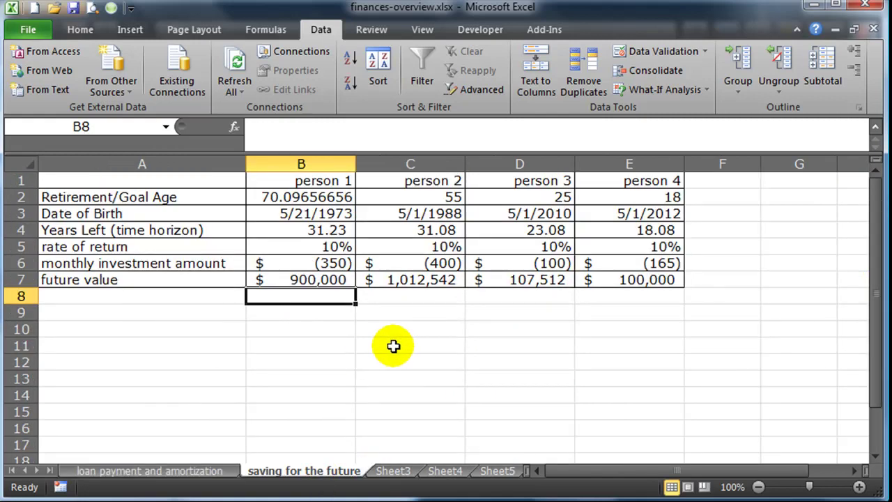